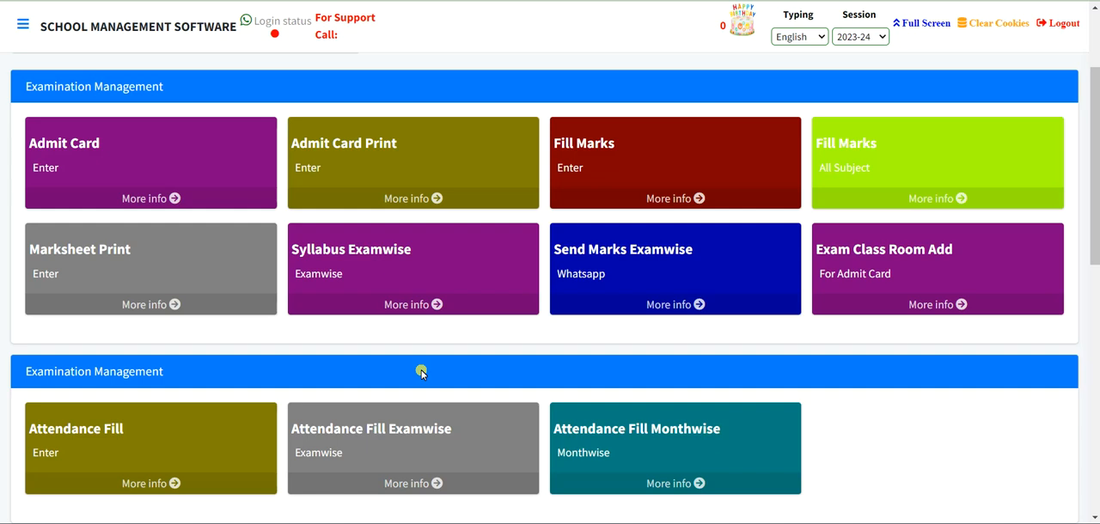
- Go from the examination page to School Info and open Add Subject under Subject Management
{"action": "scroll", "coordinate": [421, 372], "scroll_direction": "up", "scroll_amount": 2}
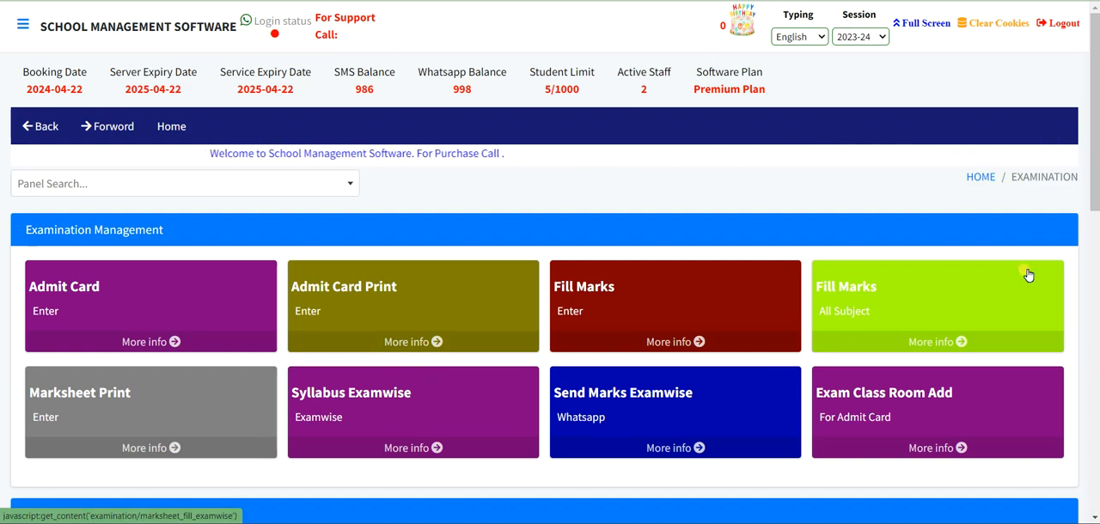
{"action": "left_click", "coordinate": [979, 178]}
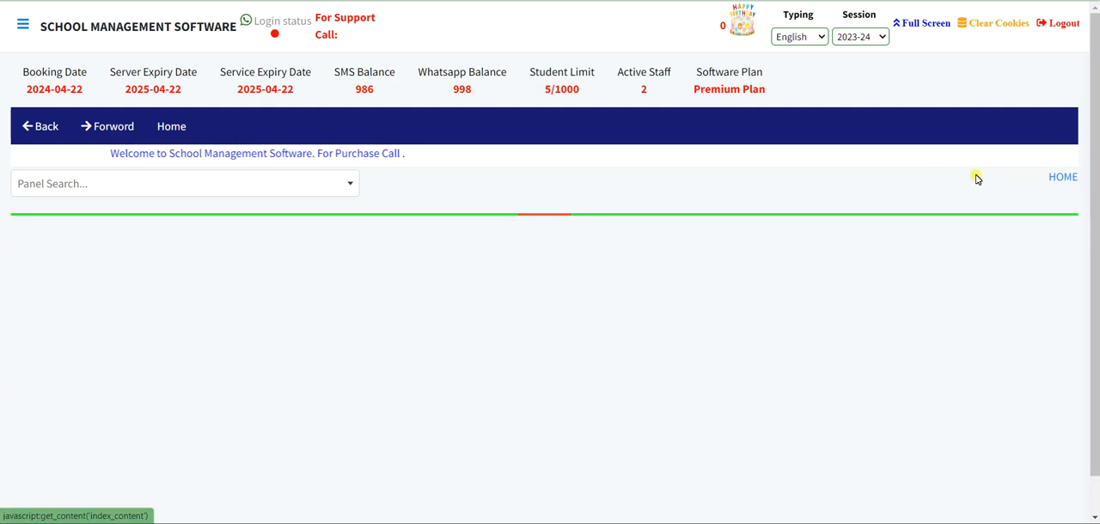
{"action": "scroll", "coordinate": [766, 262], "scroll_direction": "down", "scroll_amount": 5}
{"action": "scroll", "coordinate": [766, 262], "scroll_direction": "down", "scroll_amount": 10}
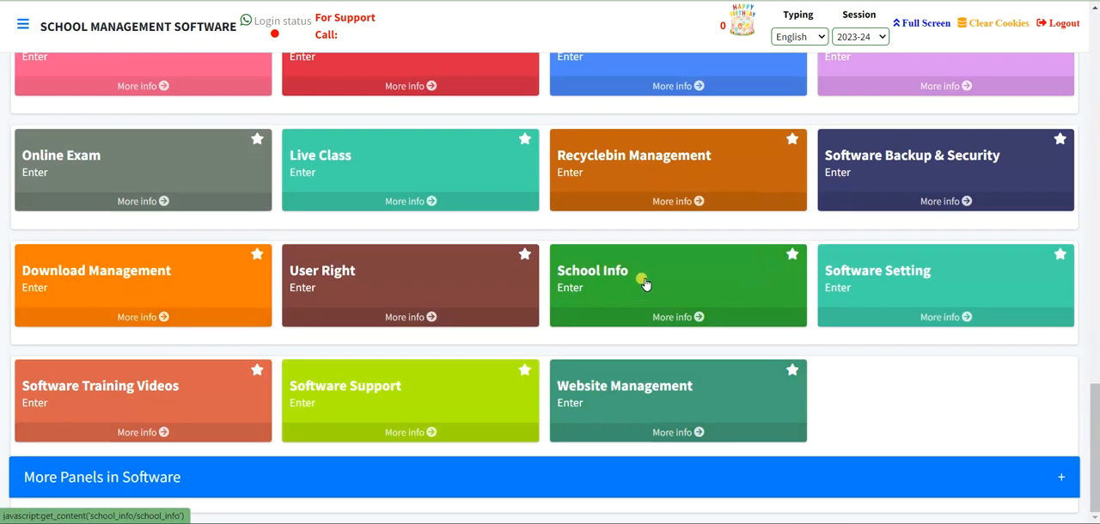
{"action": "left_click", "coordinate": [627, 275]}
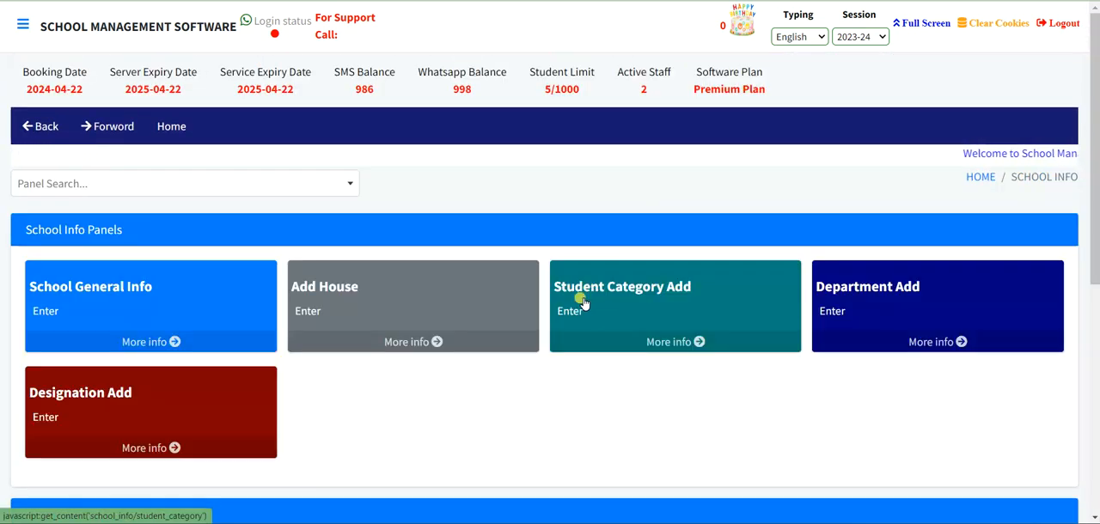
{"action": "scroll", "coordinate": [590, 292], "scroll_direction": "down", "scroll_amount": 5}
{"action": "scroll", "coordinate": [327, 315], "scroll_direction": "down", "scroll_amount": 1}
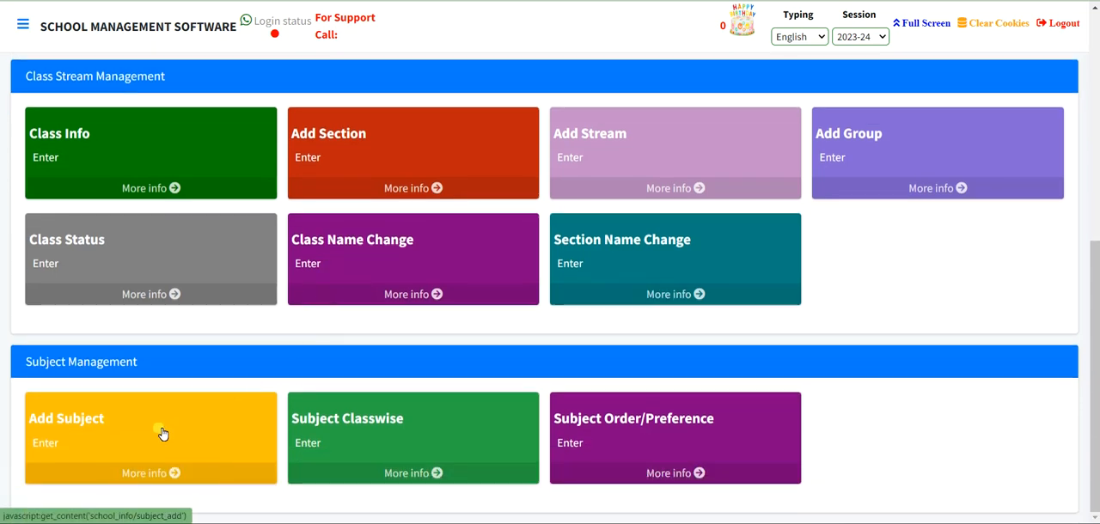
{"action": "left_click", "coordinate": [120, 425]}
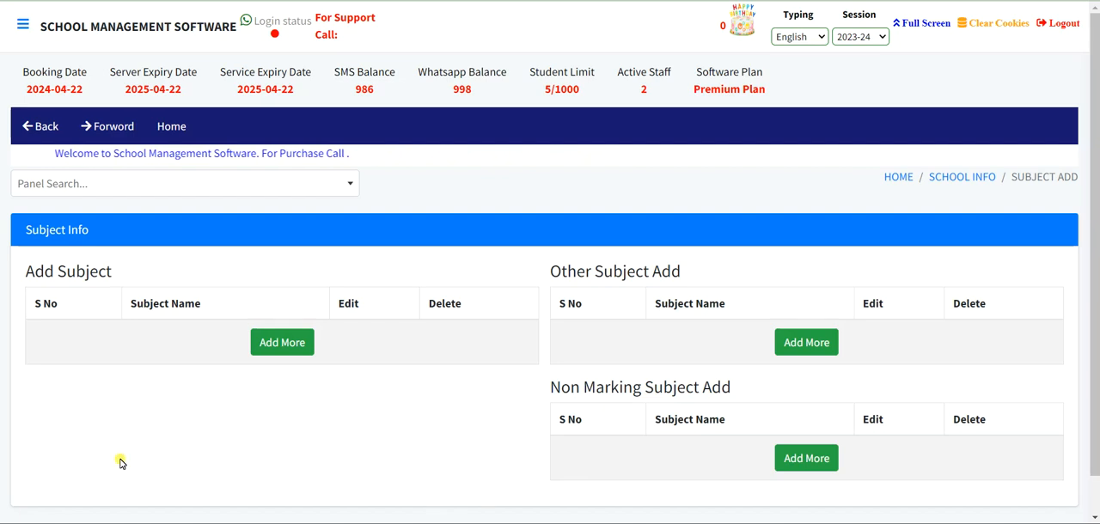
- Add ENGLISH and HINDI as two main subjects in the Add Subject list
{"action": "left_click", "coordinate": [286, 344]}
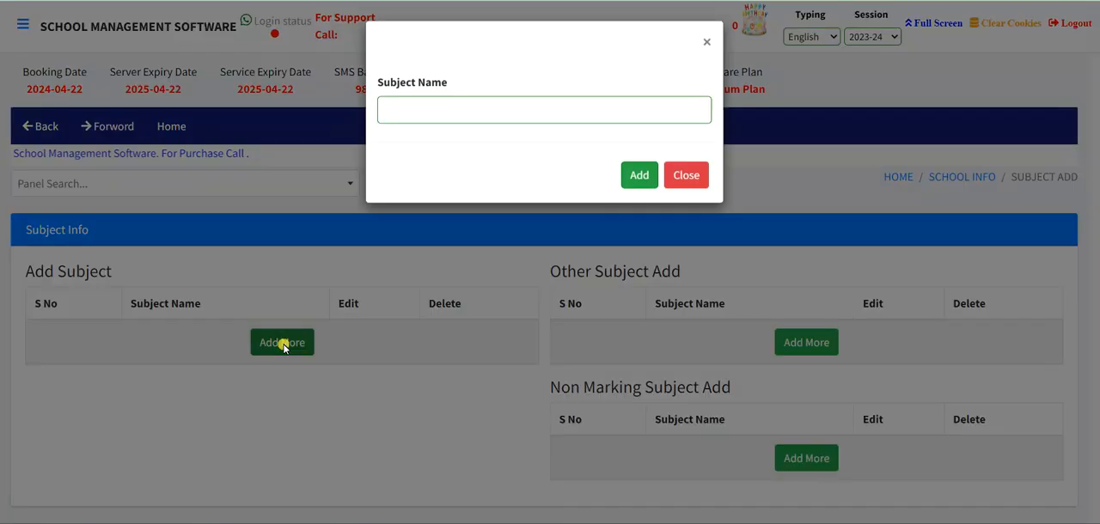
{"action": "left_click", "coordinate": [412, 113]}
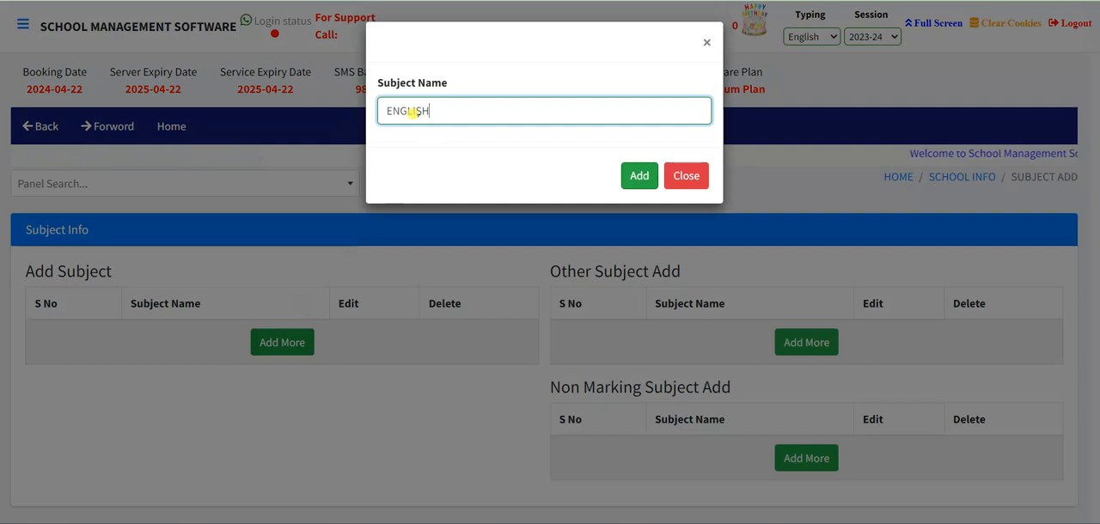
{"action": "left_click", "coordinate": [635, 175]}
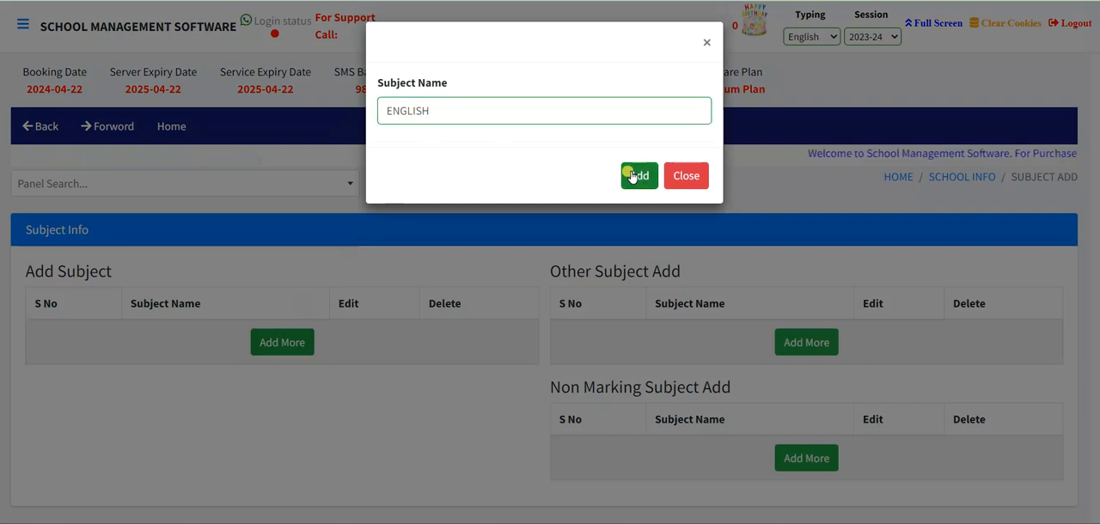
{"action": "left_click", "coordinate": [262, 387]}
{"action": "left_click", "coordinate": [442, 118]}
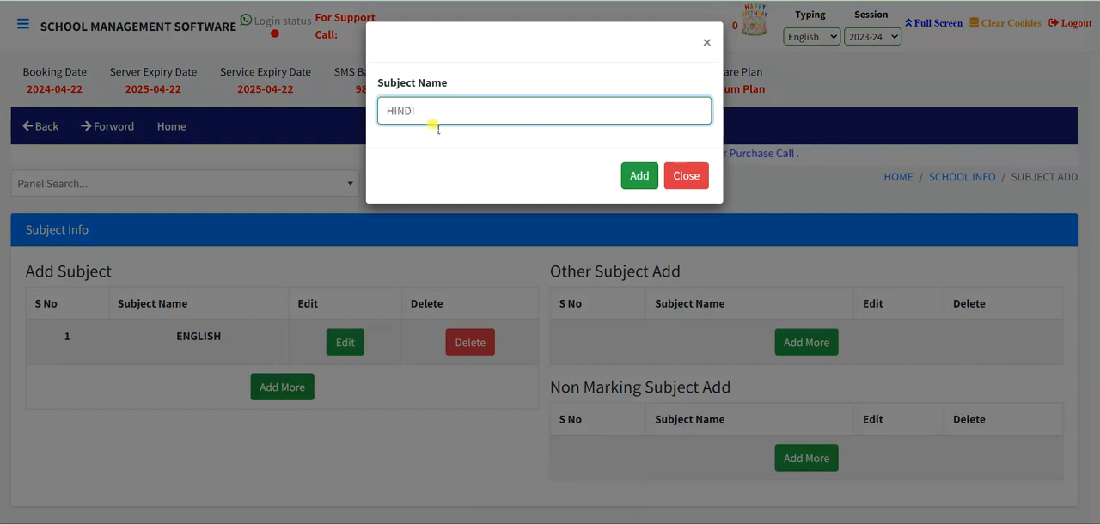
{"action": "left_click", "coordinate": [640, 176]}
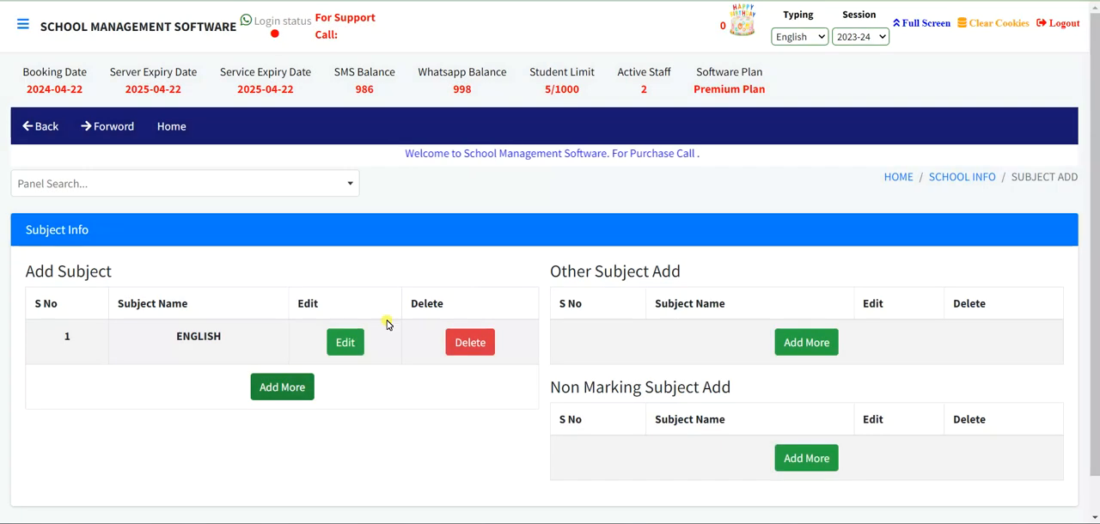
- Add MATH and EVS as further main subjects in the Add Subject list
{"action": "scroll", "coordinate": [314, 357], "scroll_direction": "down", "scroll_amount": 1}
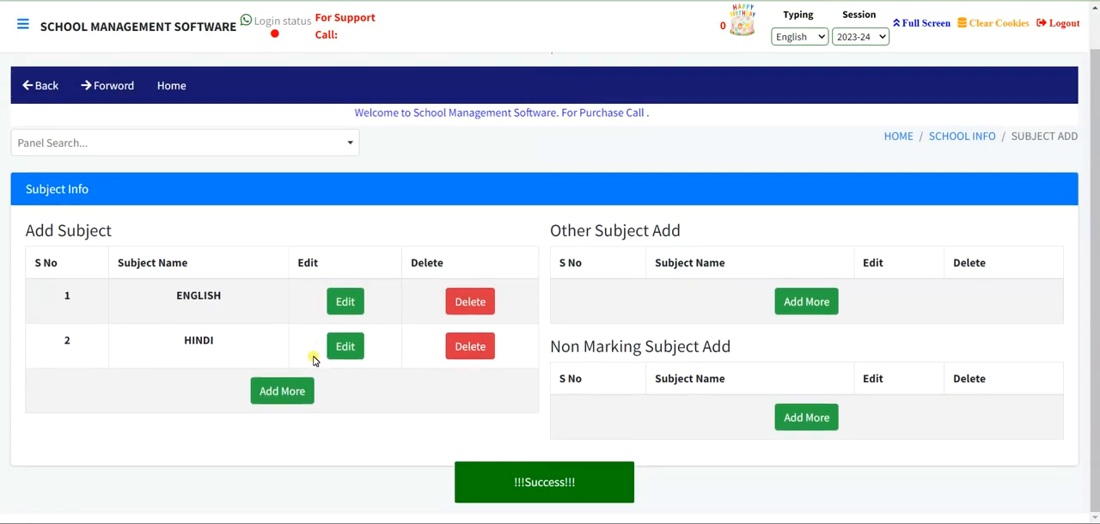
{"action": "left_click", "coordinate": [286, 393]}
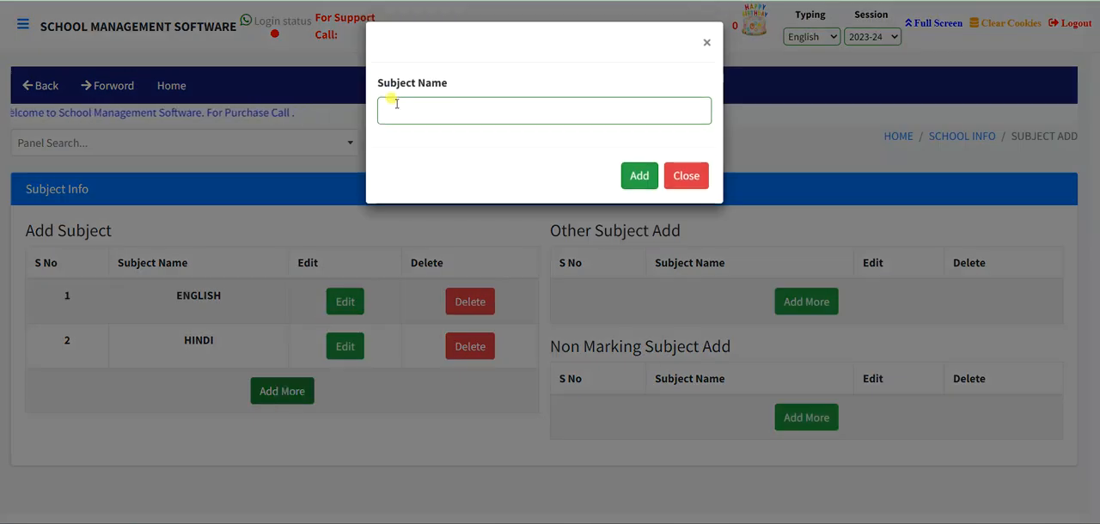
{"action": "left_click", "coordinate": [396, 114]}
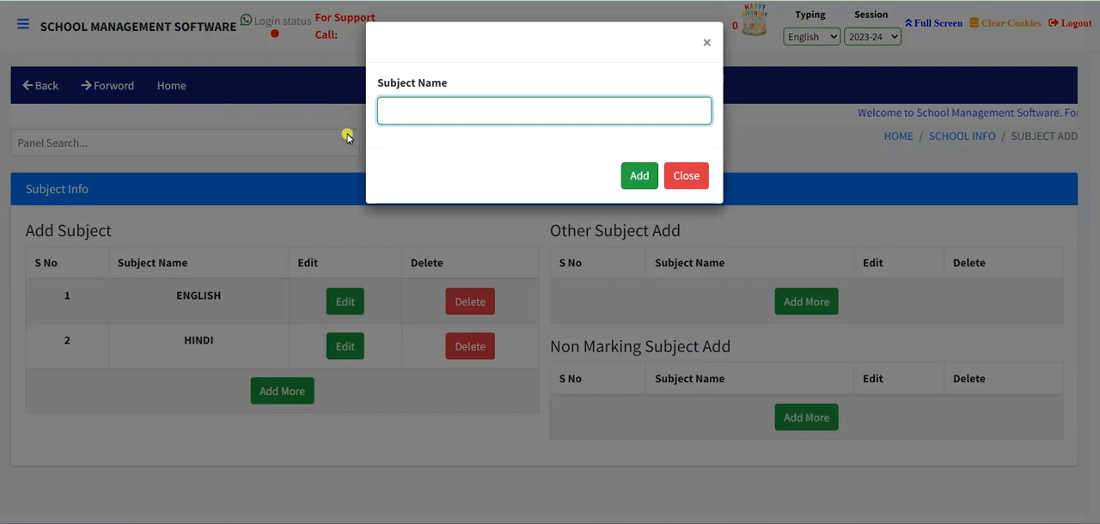
{"action": "type", "text": "MATH"}
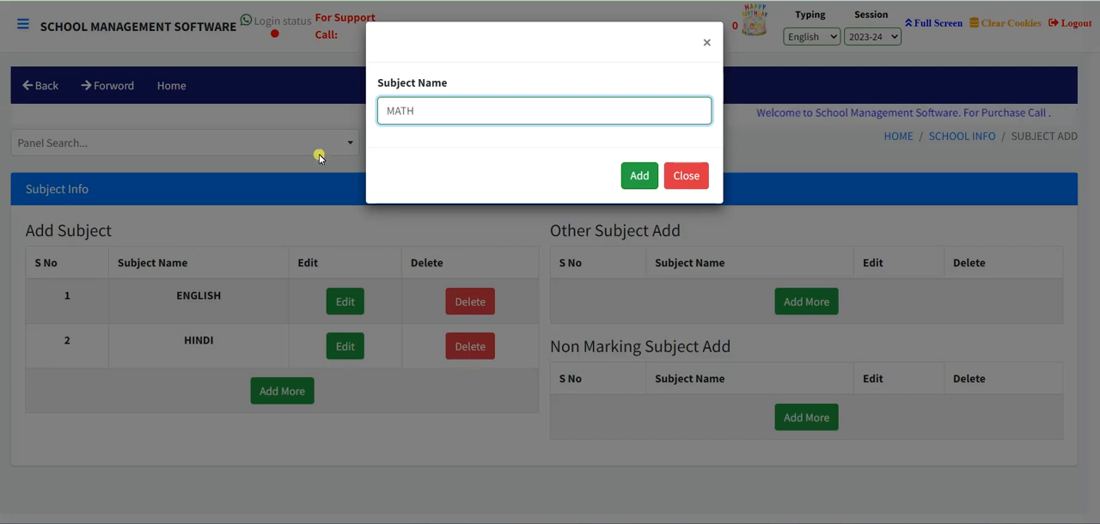
{"action": "left_click", "coordinate": [639, 176]}
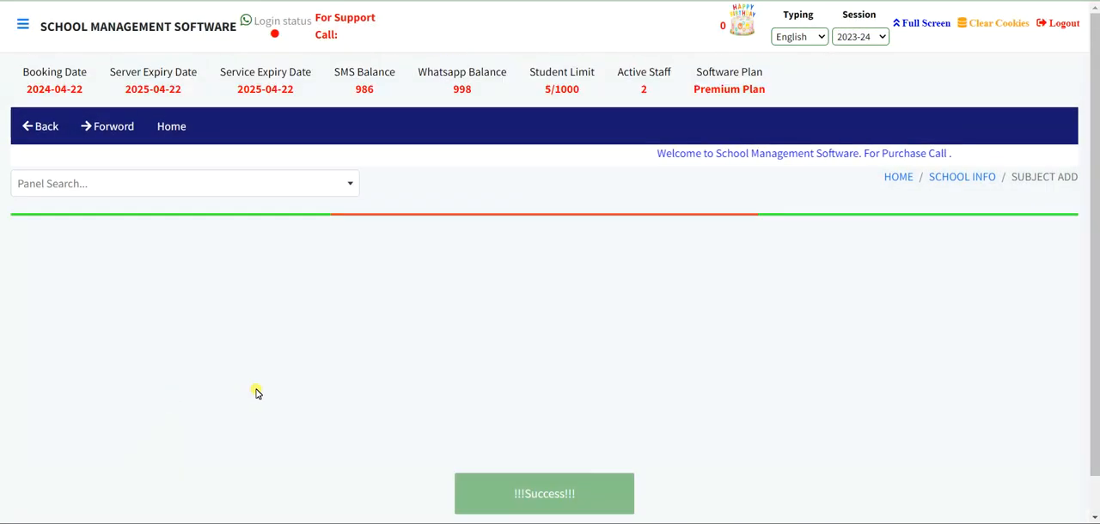
{"action": "left_click", "coordinate": [262, 476]}
{"action": "left_click", "coordinate": [401, 112]}
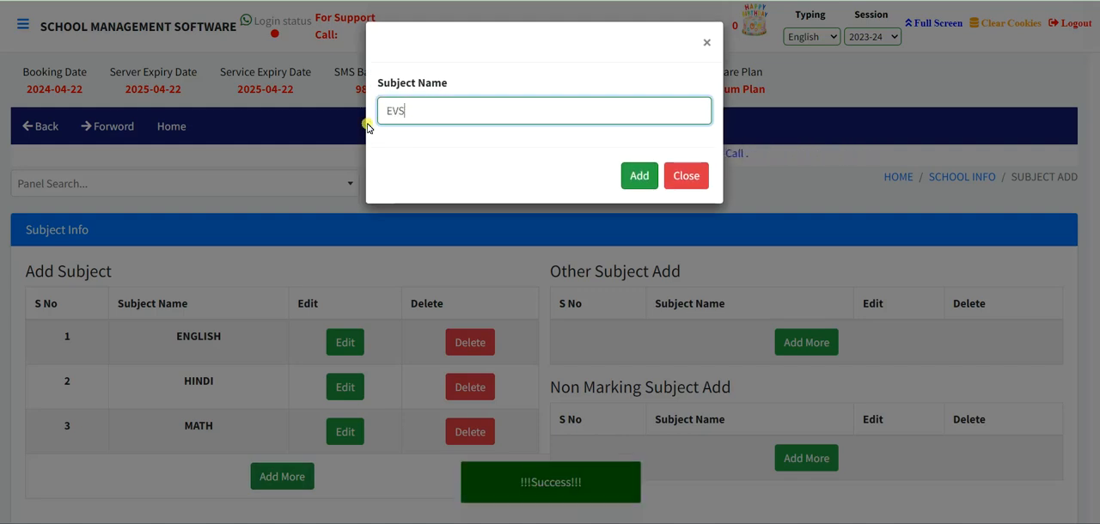
{"action": "left_click", "coordinate": [636, 175]}
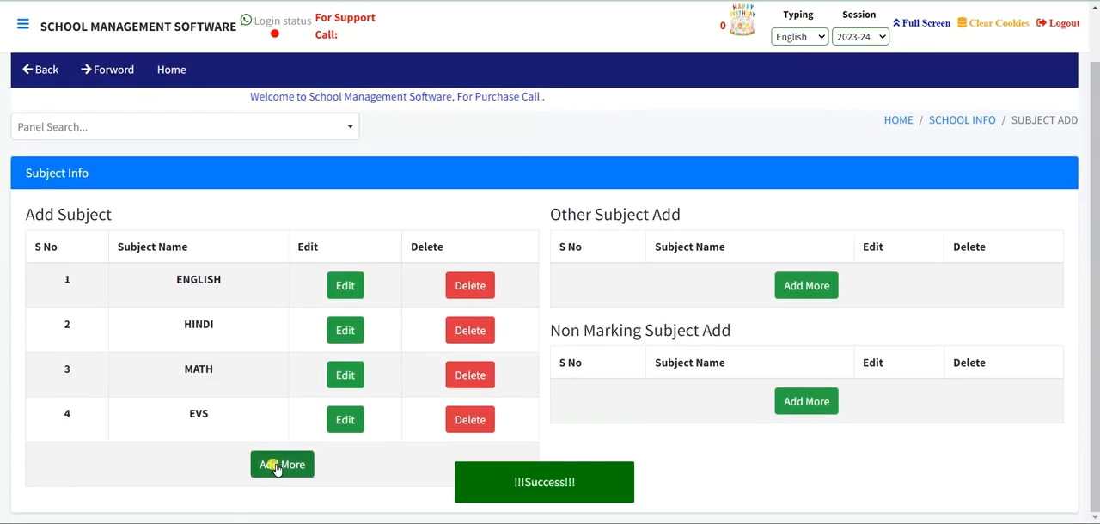
- Add SCIENCE and SOCIAL SCIENCE as further main subjects in the Add Subject list
{"action": "left_click", "coordinate": [276, 463]}
{"action": "left_click", "coordinate": [399, 107]}
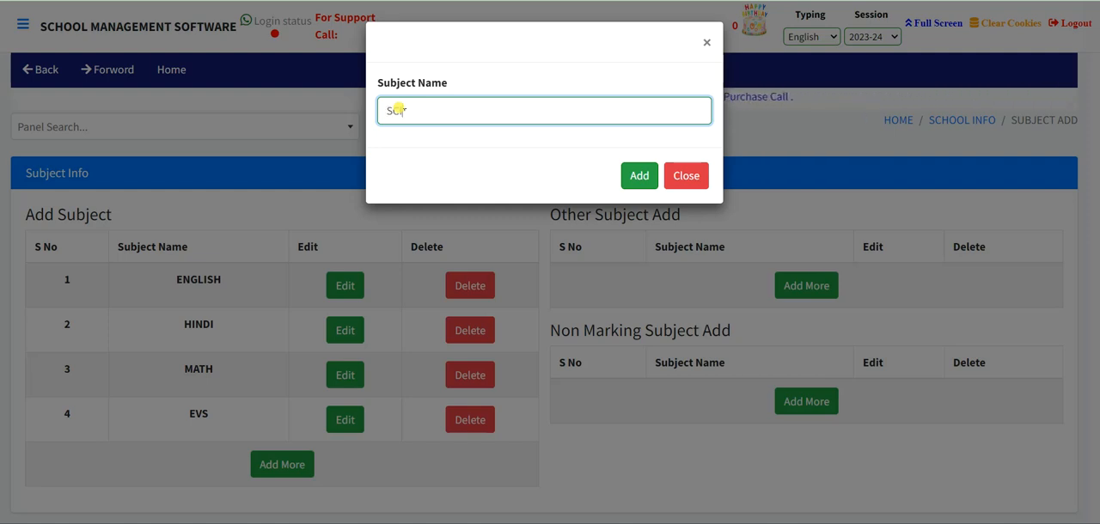
{"action": "left_click", "coordinate": [640, 176]}
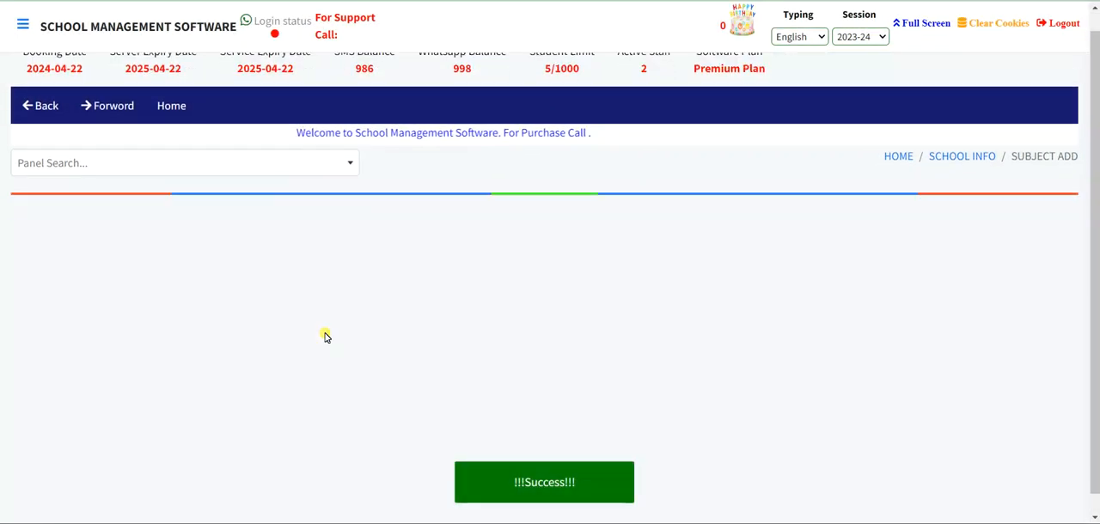
{"action": "left_click", "coordinate": [277, 471]}
{"action": "left_click", "coordinate": [415, 115]}
{"action": "type", "text": "SOC"}
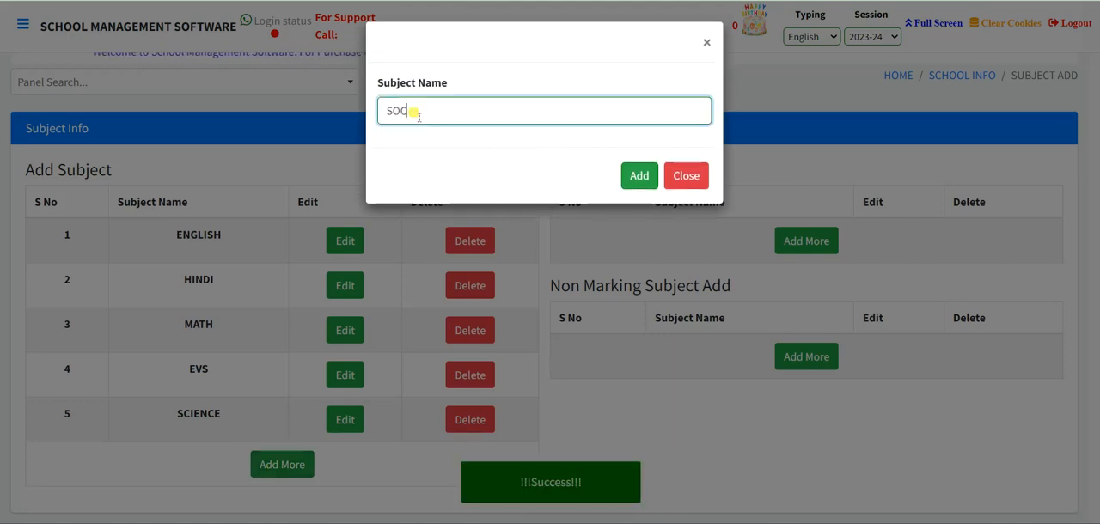
{"action": "type", "text": "IENCE"}
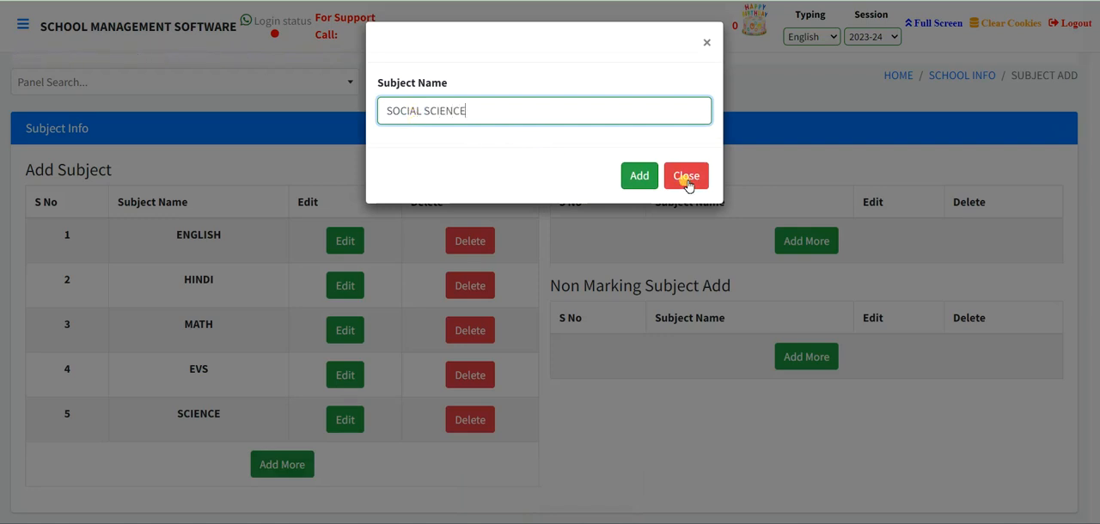
{"action": "left_click", "coordinate": [636, 176]}
- Add CONVERSATION as a subject in the Other Subject Add list
{"action": "scroll", "coordinate": [382, 298], "scroll_direction": "down", "scroll_amount": 2}
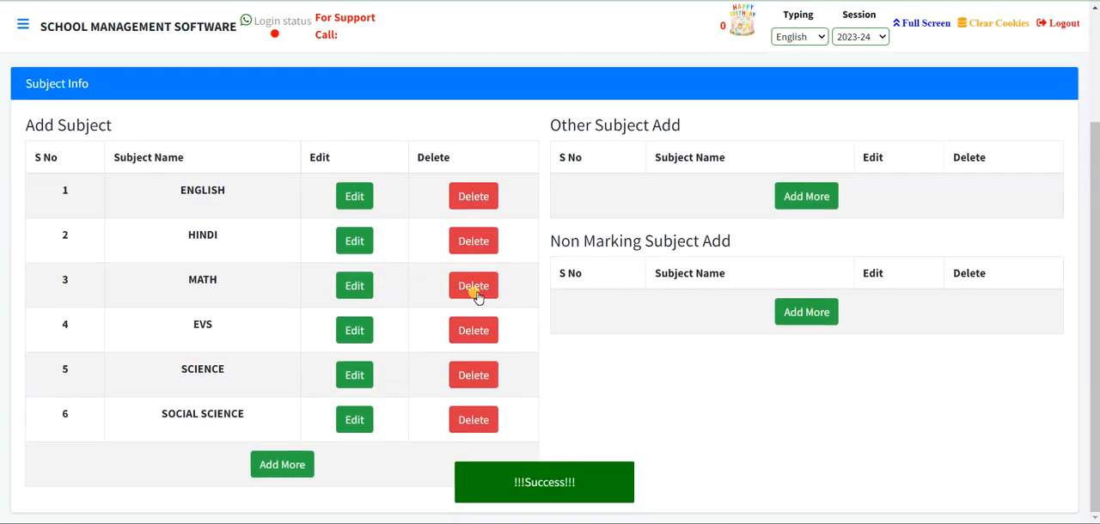
{"action": "left_click", "coordinate": [797, 197]}
{"action": "left_click", "coordinate": [797, 197]}
{"action": "left_click", "coordinate": [390, 112]}
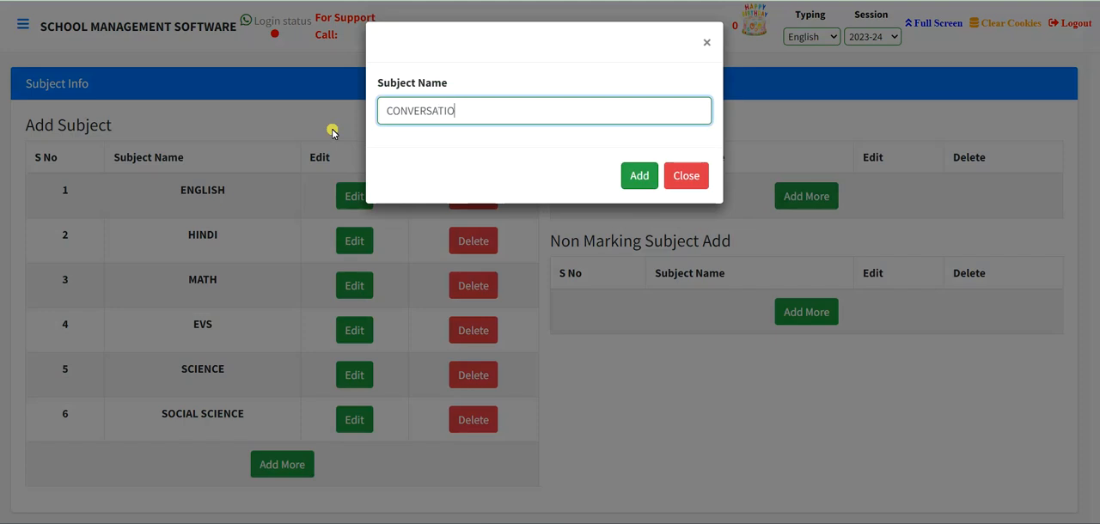
{"action": "left_click", "coordinate": [639, 176]}
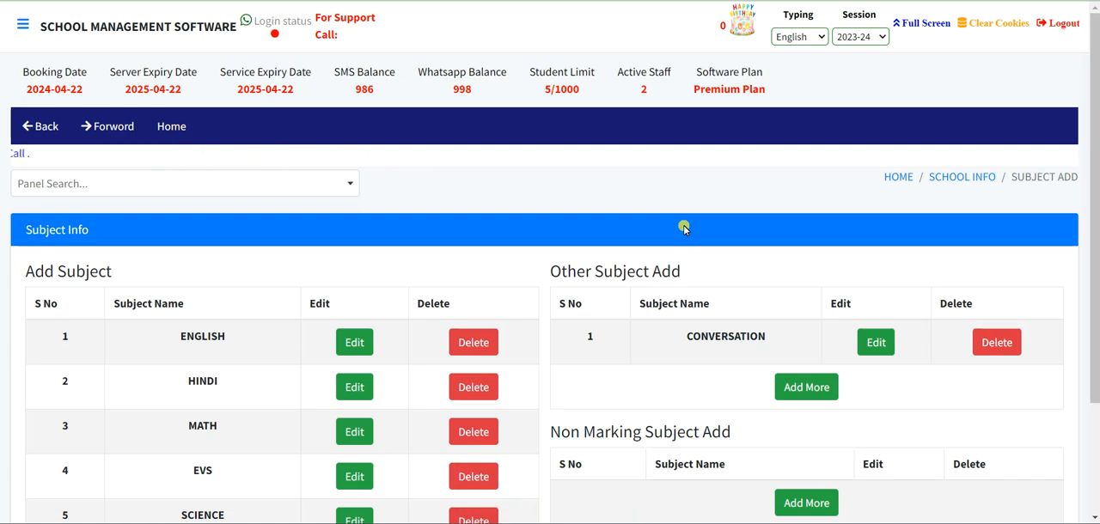
- Add GK as another subject in the Other Subject Add list
{"action": "scroll", "coordinate": [684, 228], "scroll_direction": "down", "scroll_amount": 2}
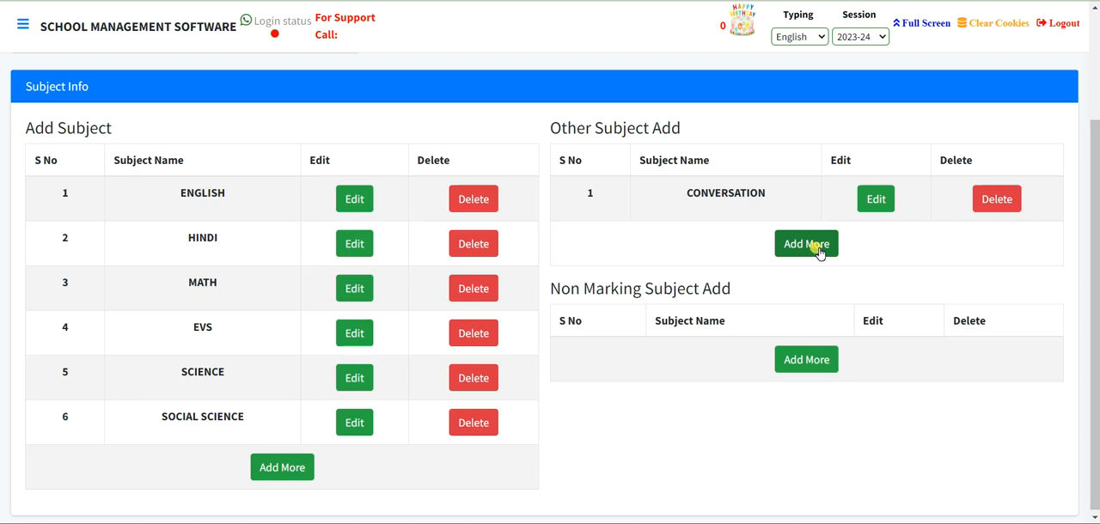
{"action": "left_click", "coordinate": [808, 246]}
{"action": "left_click", "coordinate": [387, 109]}
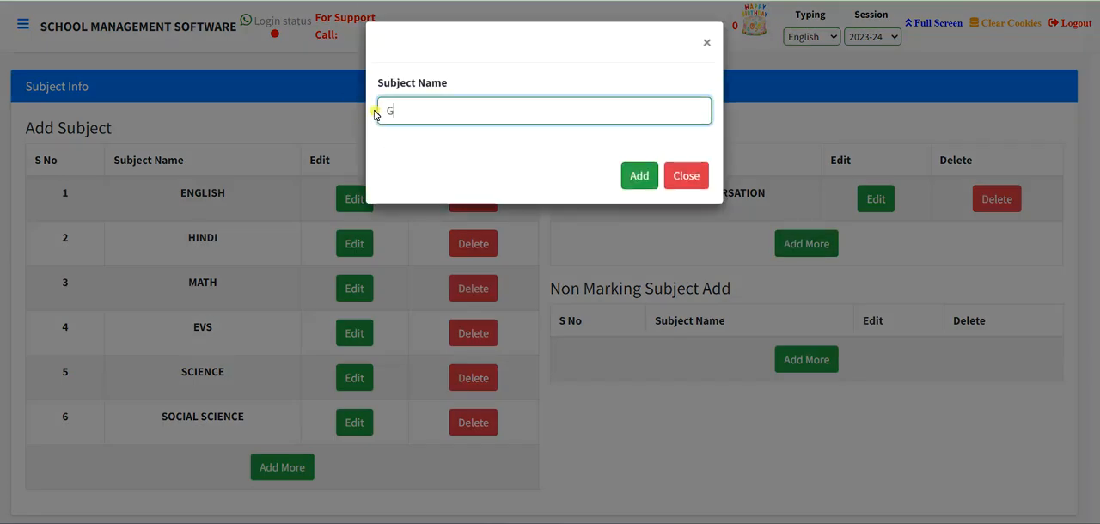
{"action": "left_click", "coordinate": [642, 179]}
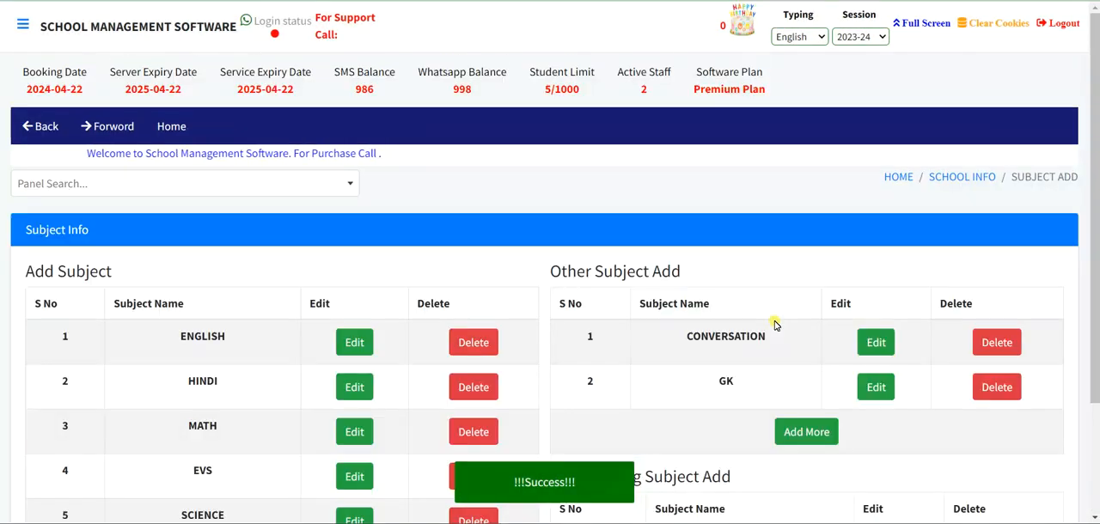
- Add DRAWING as another subject in the Other Subject Add list
{"action": "scroll", "coordinate": [782, 324], "scroll_direction": "down", "scroll_amount": 2}
{"action": "left_click", "coordinate": [808, 287]}
{"action": "left_click", "coordinate": [394, 100]}
{"action": "left_click", "coordinate": [395, 111]}
{"action": "type", "text": "D"}
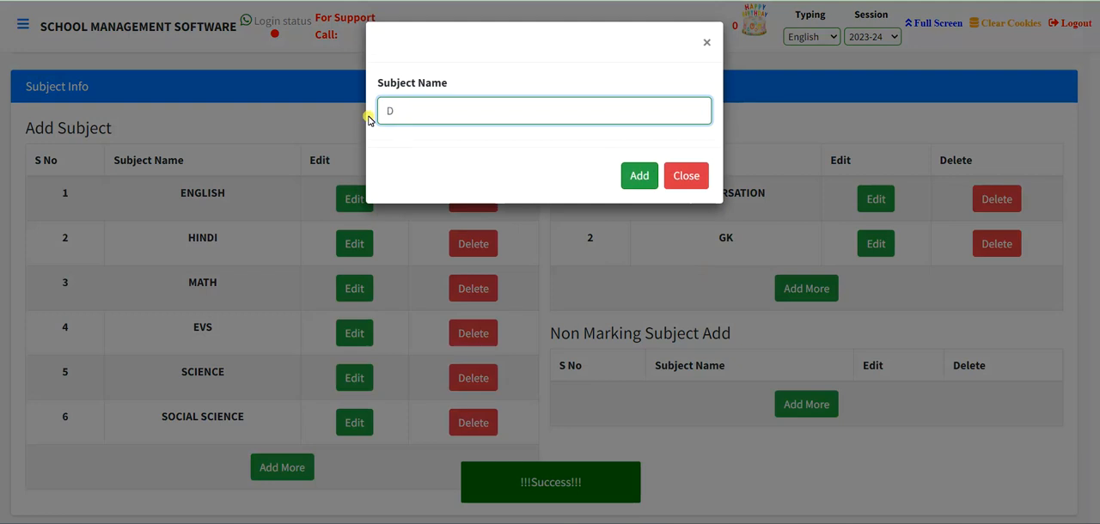
{"action": "type", "text": "RAWING"}
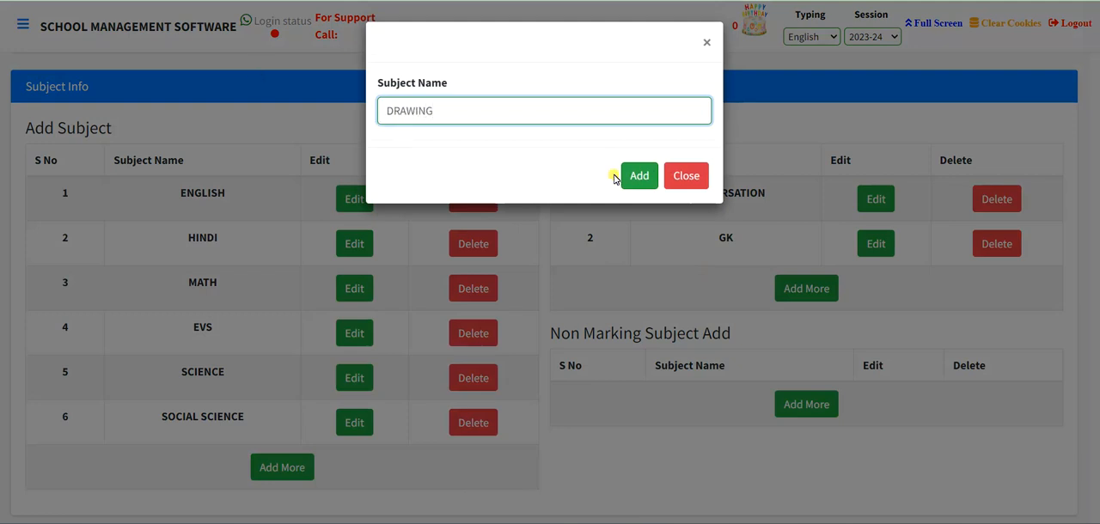
{"action": "left_click", "coordinate": [640, 175]}
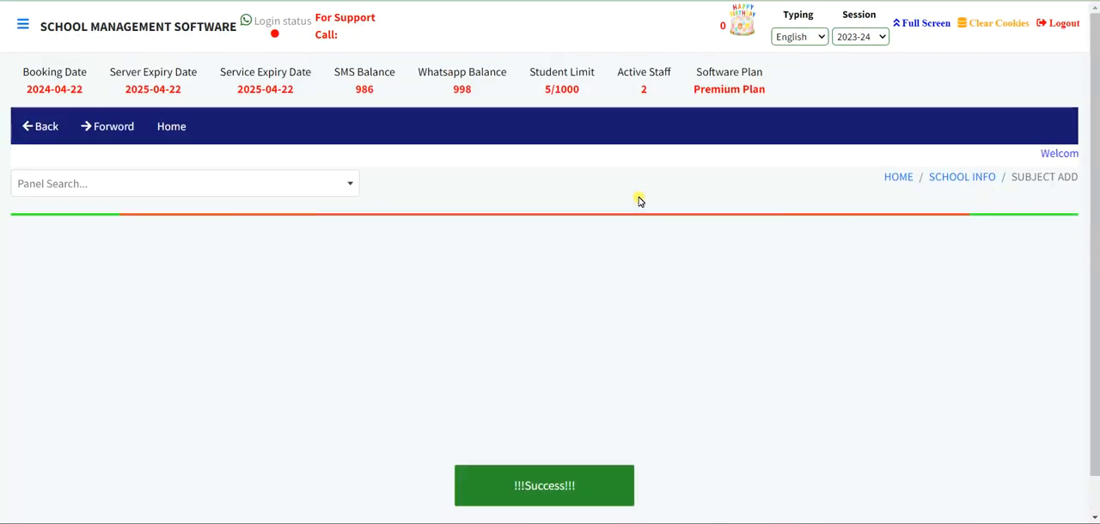
- Add MUSIC as a subject in the Non Marking Subject Add list
{"action": "scroll", "coordinate": [638, 200], "scroll_direction": "down", "scroll_amount": 2}
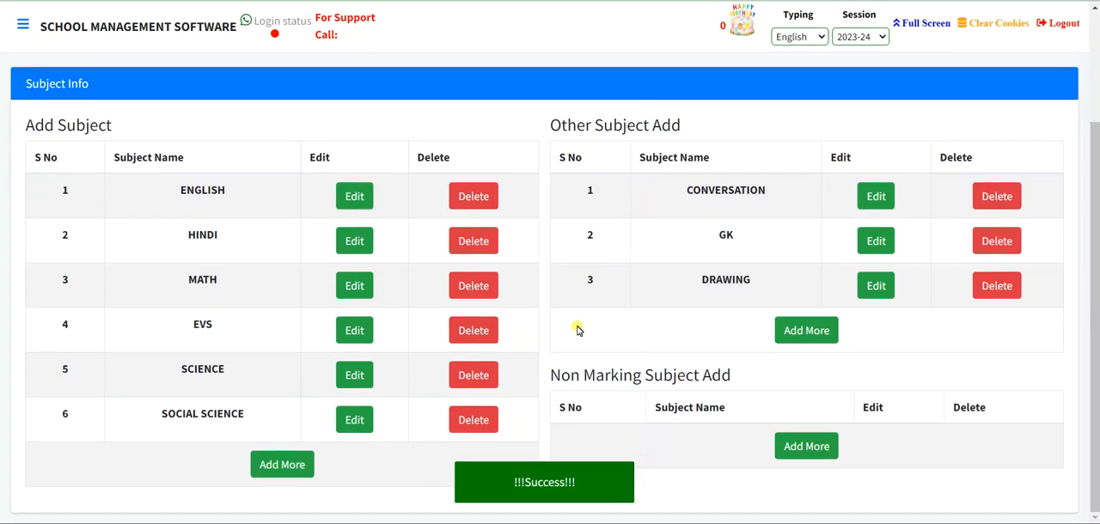
{"action": "left_click_drag", "start_coordinate": [563, 384], "coordinate": [744, 392]}
{"action": "left_click", "coordinate": [747, 388]}
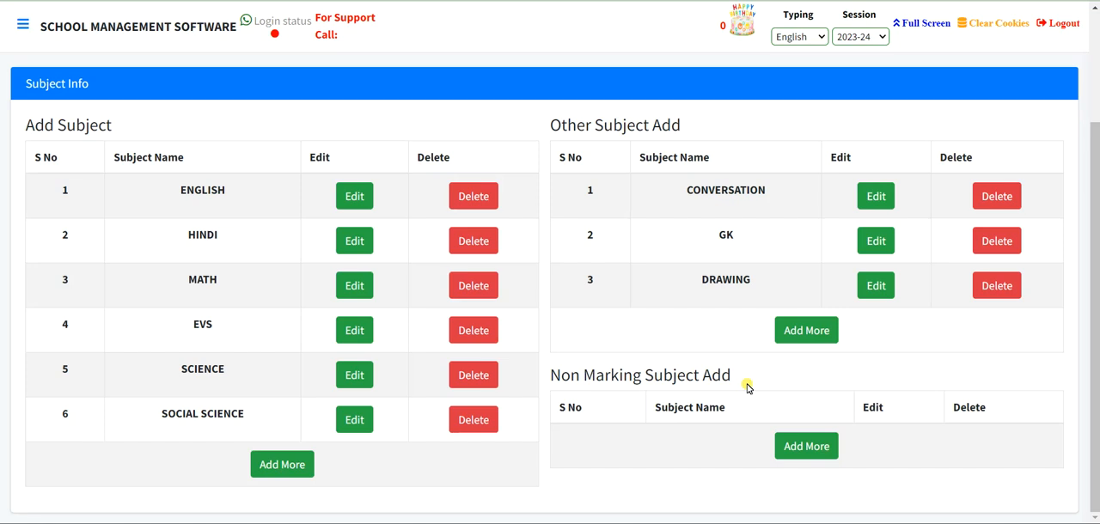
{"action": "left_click", "coordinate": [799, 454]}
{"action": "left_click", "coordinate": [404, 104]}
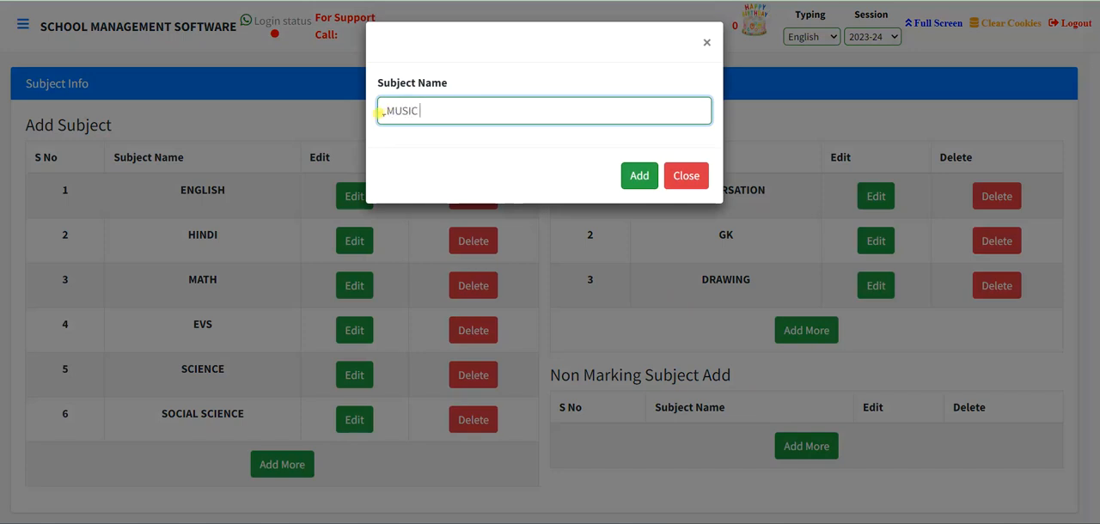
{"action": "left_click", "coordinate": [635, 176]}
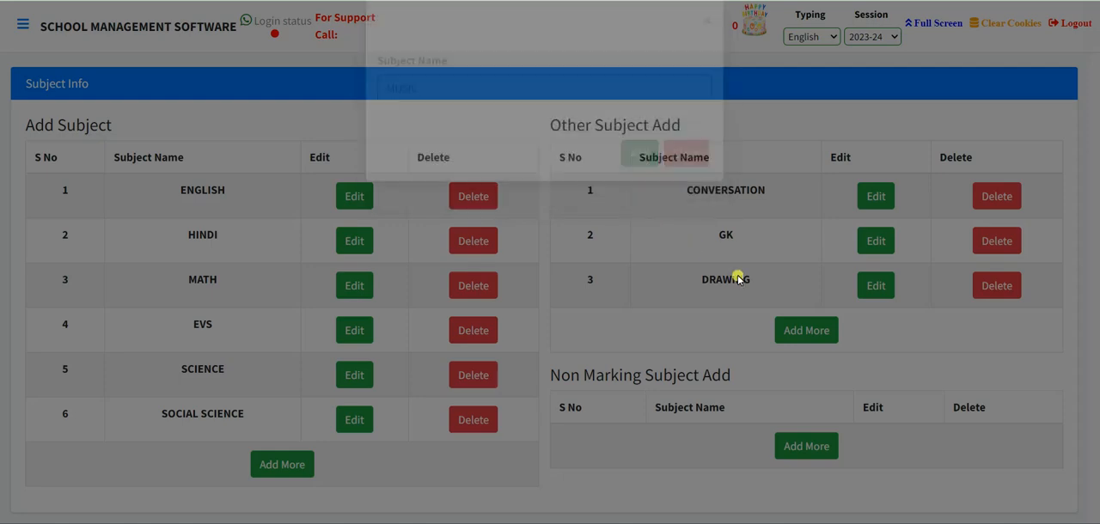
- Add DANCE as another subject in the Non Marking Subject Add list
{"action": "left_click", "coordinate": [806, 465]}
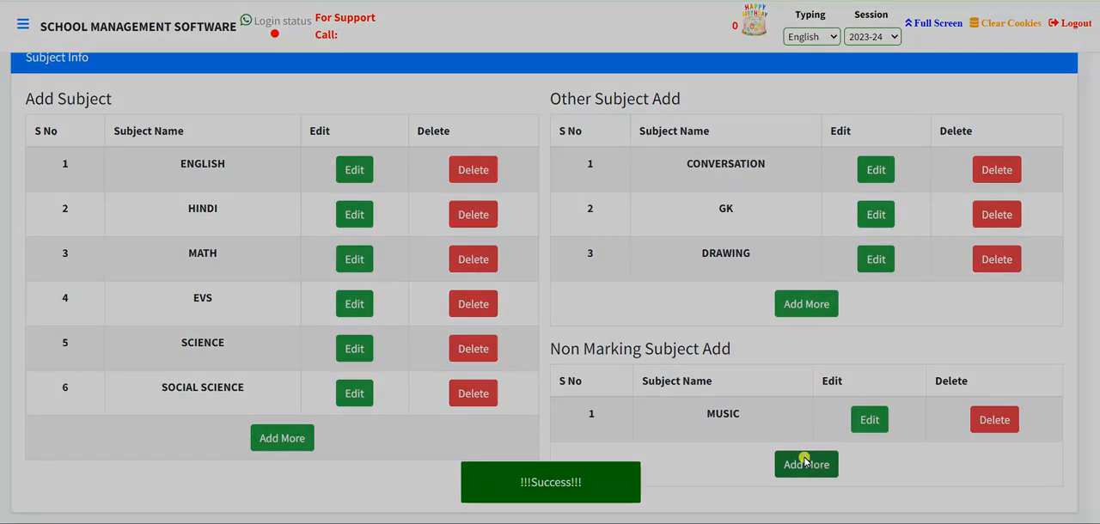
{"action": "left_click", "coordinate": [404, 114]}
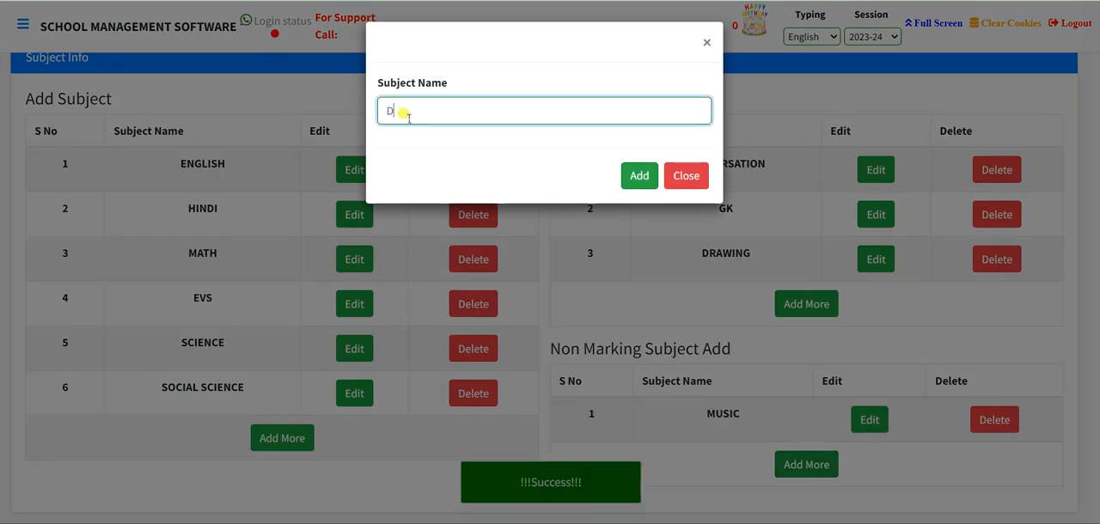
{"action": "left_click", "coordinate": [639, 176]}
{"action": "scroll", "coordinate": [607, 271], "scroll_direction": "down", "scroll_amount": 3}
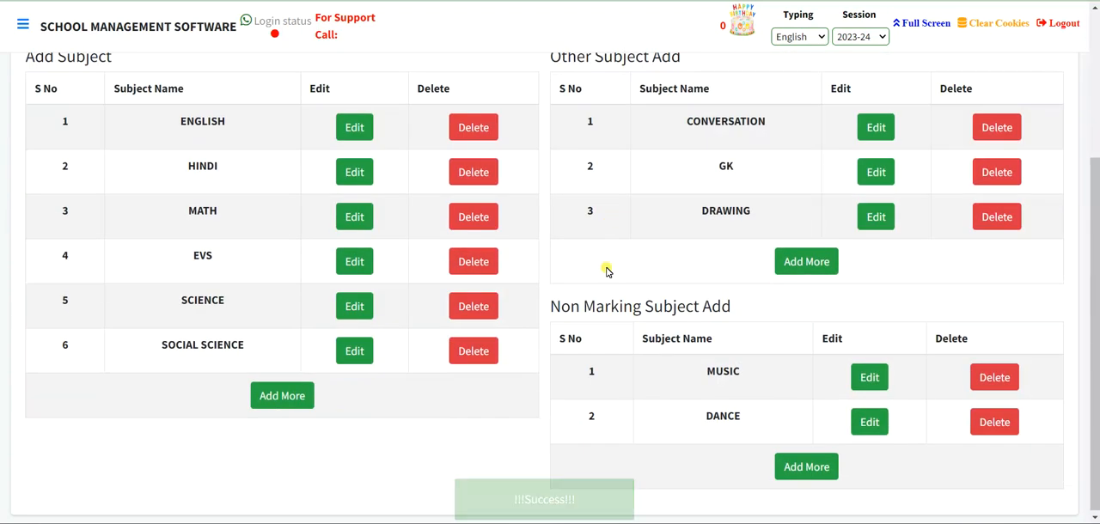
- Return to School Info and open the Subject Classwise page under Subject Management
{"action": "scroll", "coordinate": [606, 272], "scroll_direction": "up", "scroll_amount": 3}
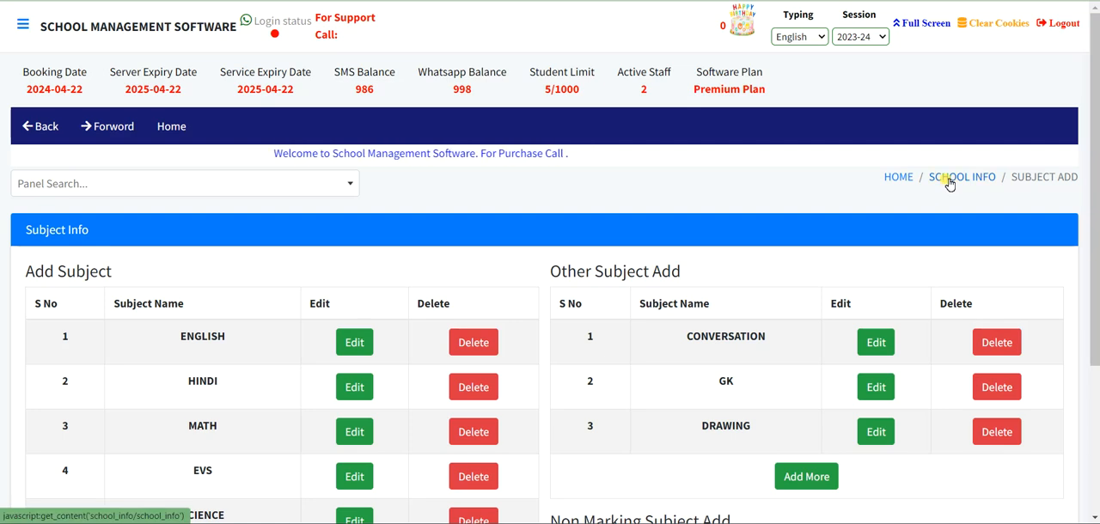
{"action": "left_click", "coordinate": [953, 177]}
{"action": "scroll", "coordinate": [672, 326], "scroll_direction": "down", "scroll_amount": 5}
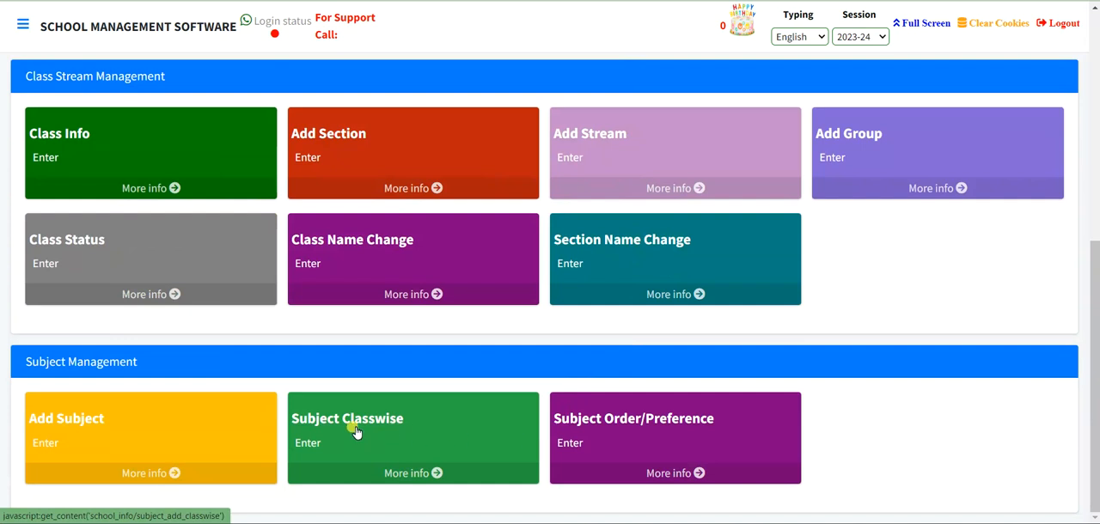
{"action": "left_click", "coordinate": [356, 432]}
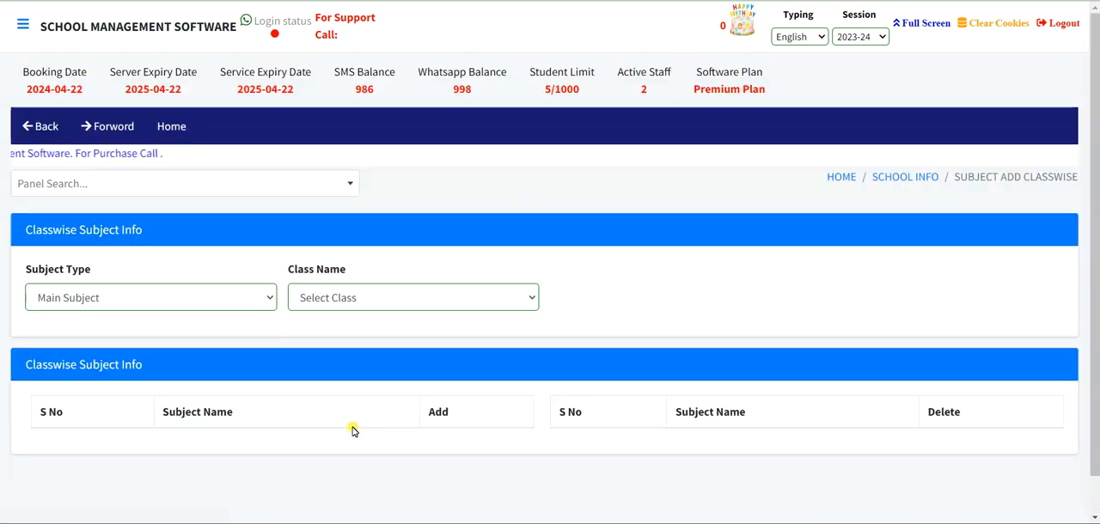
- Assign ENGLISH, HINDI, MATH and EVS to class 1ST with the subject type Main Subject
{"action": "left_click", "coordinate": [123, 298]}
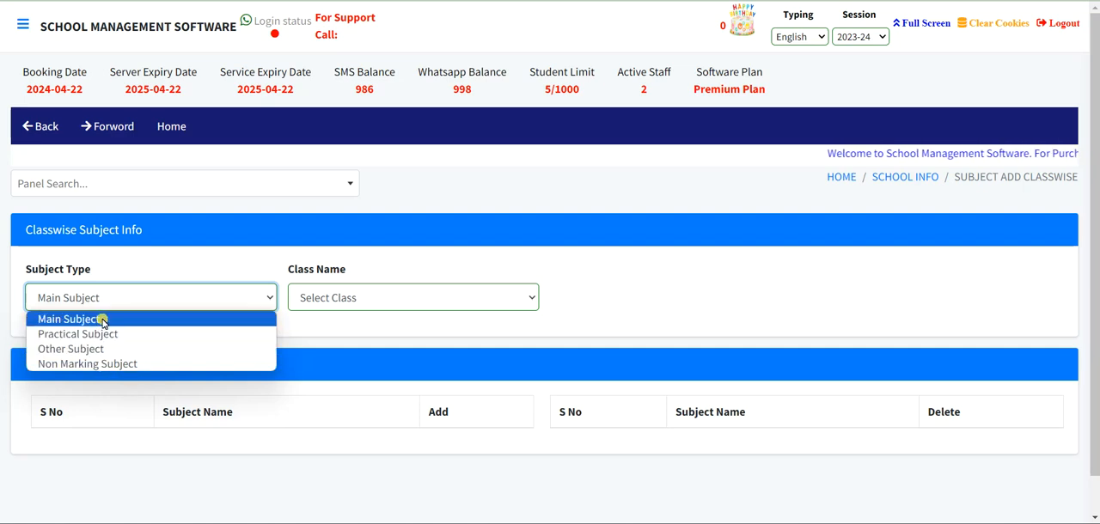
{"action": "left_click", "coordinate": [102, 320]}
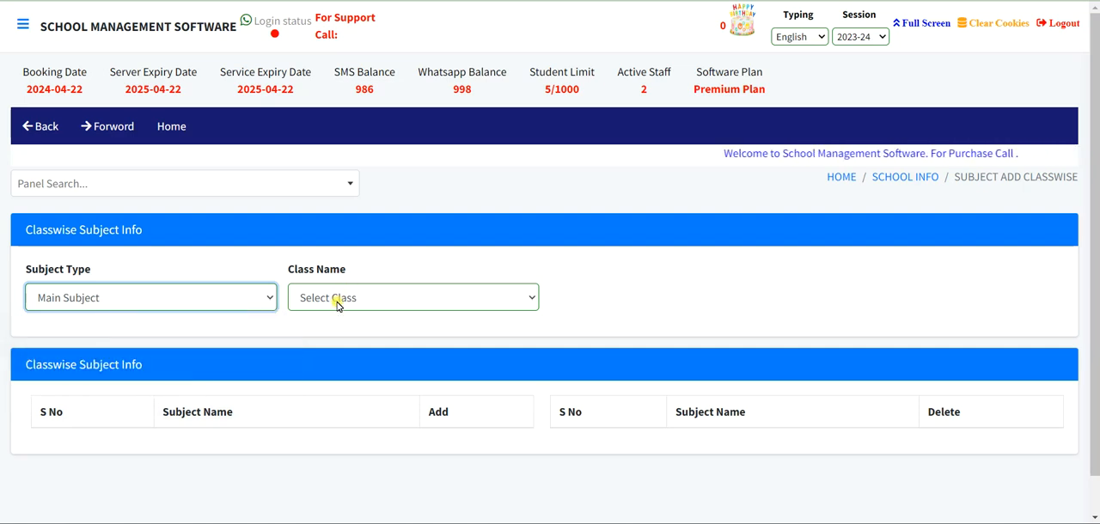
{"action": "left_click", "coordinate": [337, 303]}
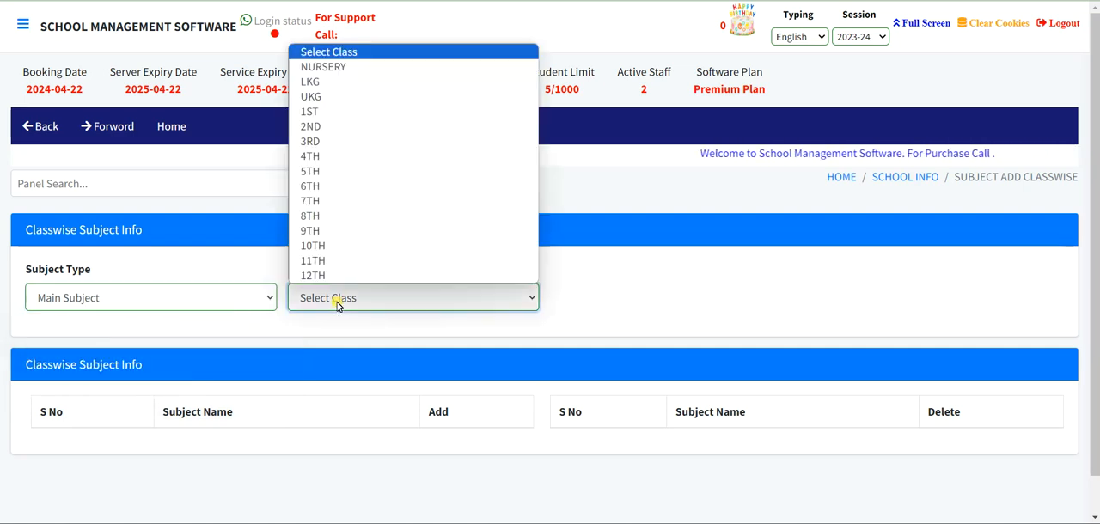
{"action": "left_click", "coordinate": [338, 116]}
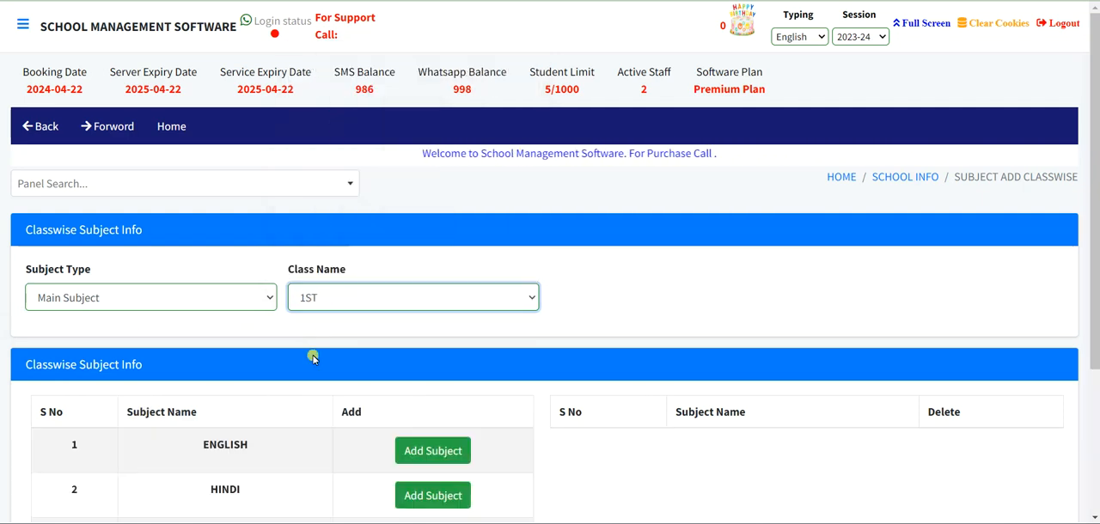
{"action": "scroll", "coordinate": [314, 359], "scroll_direction": "down", "scroll_amount": 2}
{"action": "scroll", "coordinate": [314, 360], "scroll_direction": "down", "scroll_amount": 1}
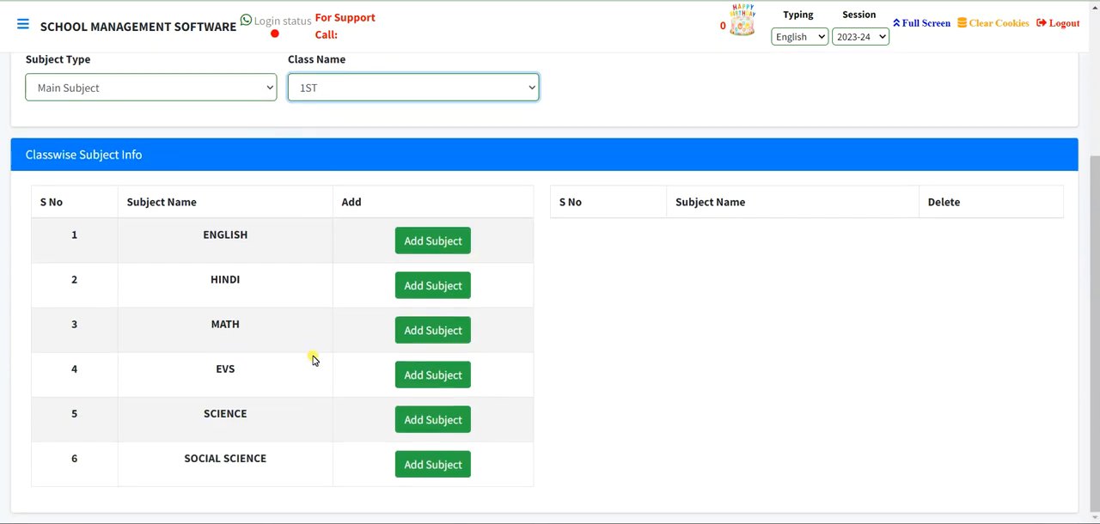
{"action": "left_click", "coordinate": [433, 241]}
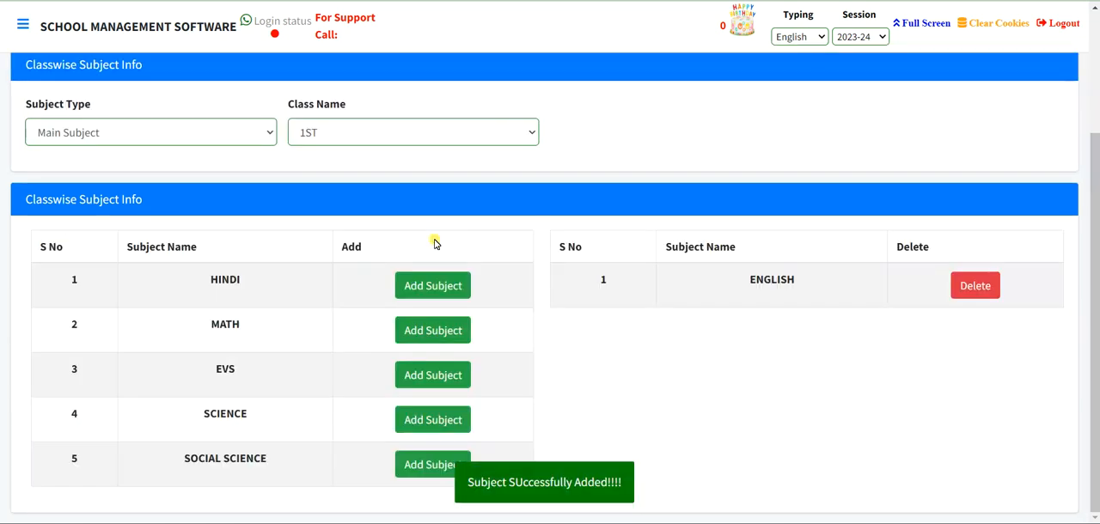
{"action": "left_click", "coordinate": [436, 287]}
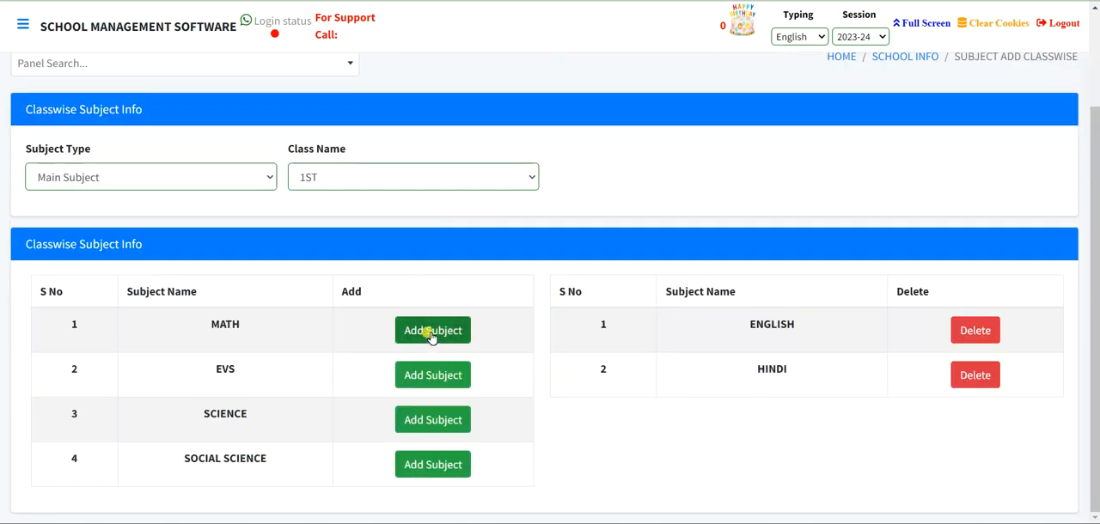
{"action": "left_click", "coordinate": [432, 336]}
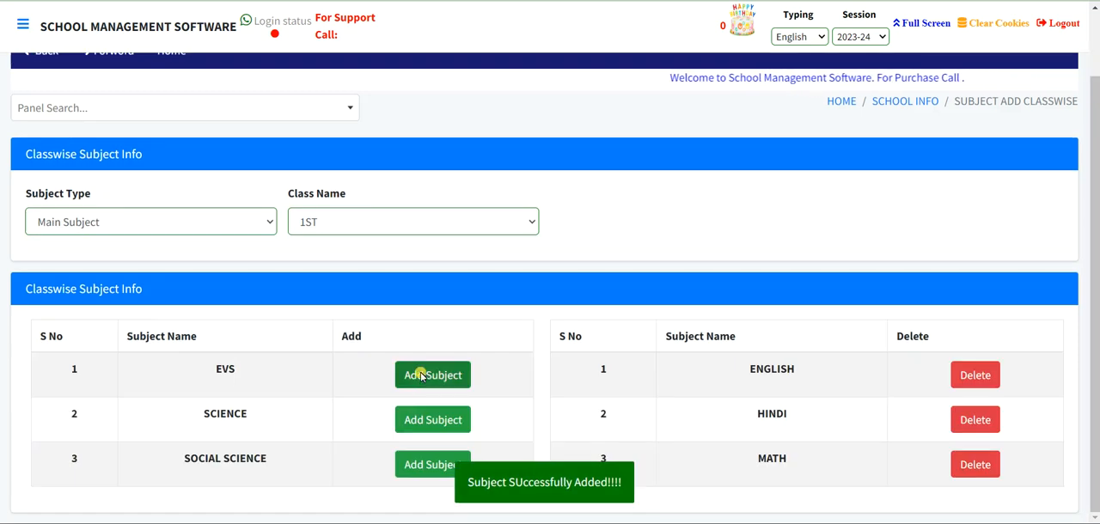
{"action": "left_click", "coordinate": [421, 375]}
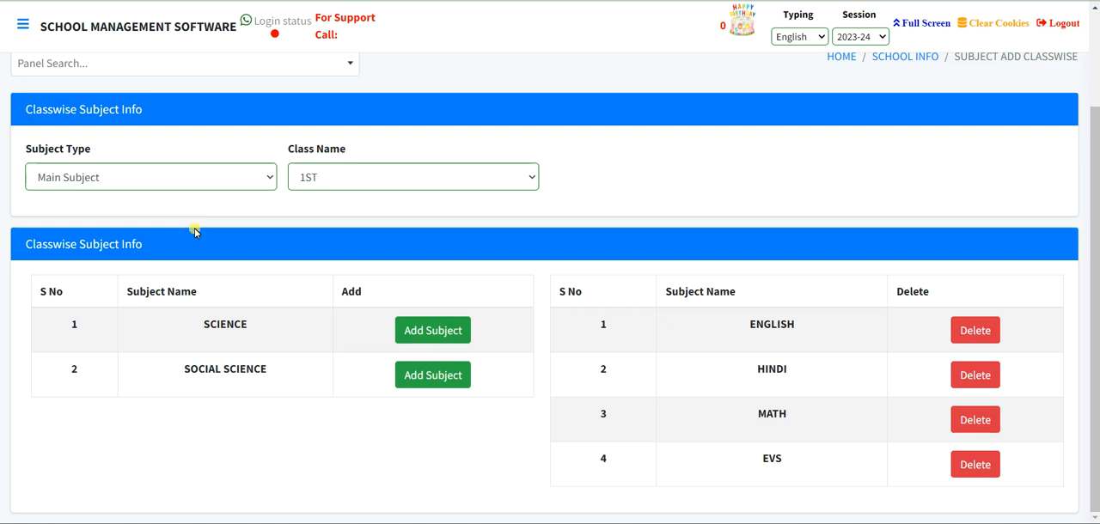
- Assign CONVERSATION and GK to class 1ST with the subject type Other Subject
{"action": "left_click", "coordinate": [107, 182]}
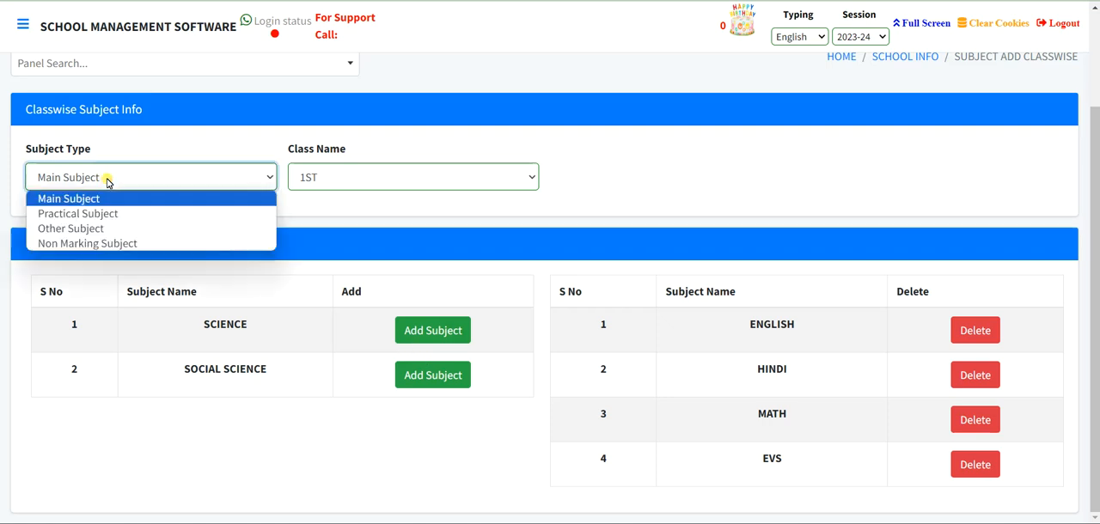
{"action": "left_click", "coordinate": [101, 228]}
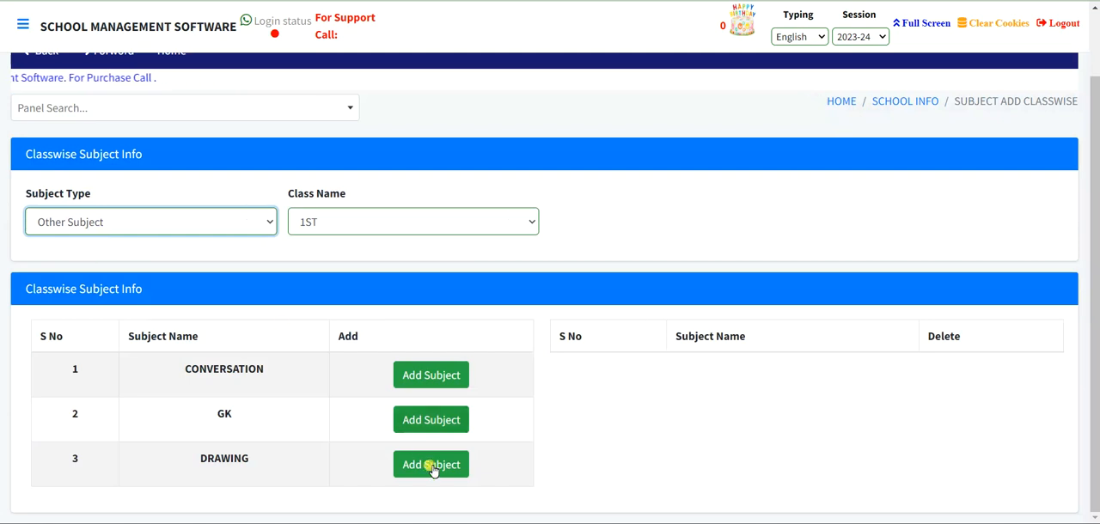
{"action": "left_click", "coordinate": [432, 378]}
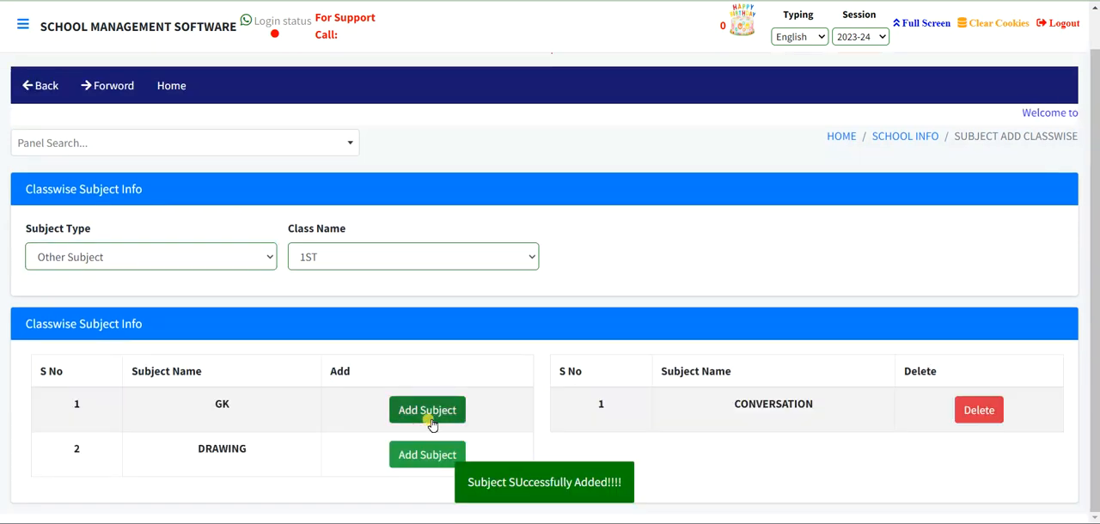
{"action": "left_click", "coordinate": [431, 420]}
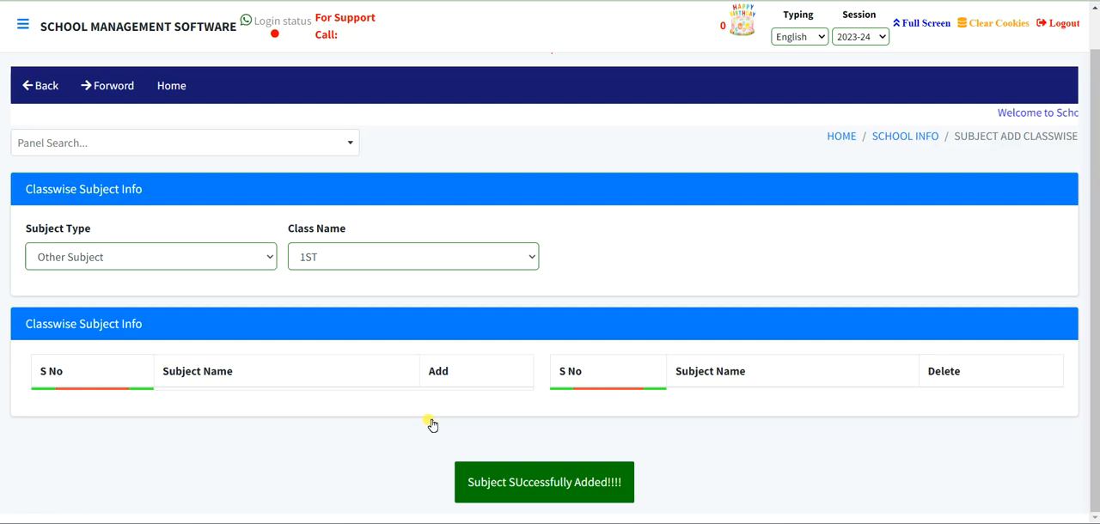
- Assign ENGLISH, HINDI and MATH to class 1ST with the subject type Practical Subject
{"action": "left_click", "coordinate": [124, 267]}
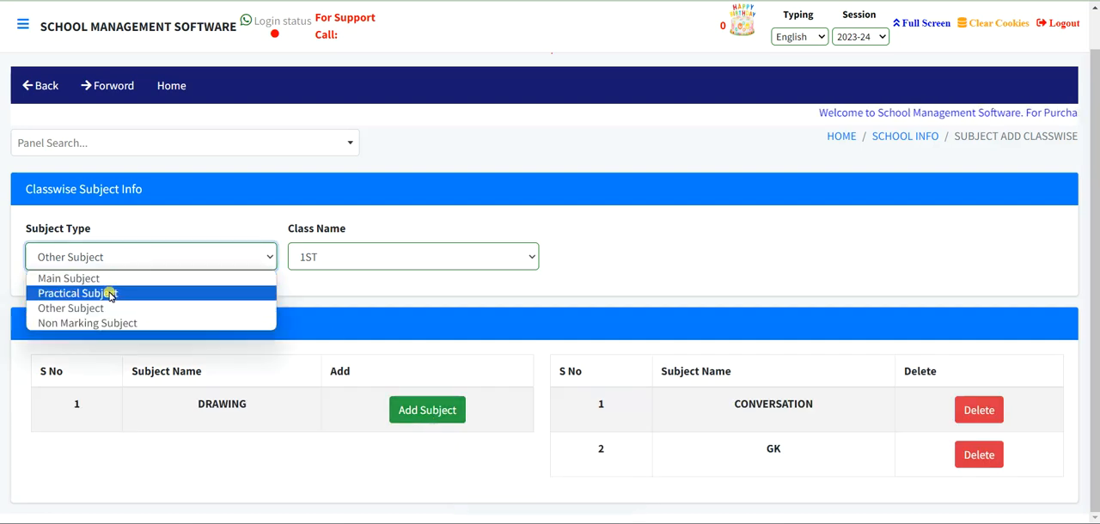
{"action": "left_click", "coordinate": [110, 293]}
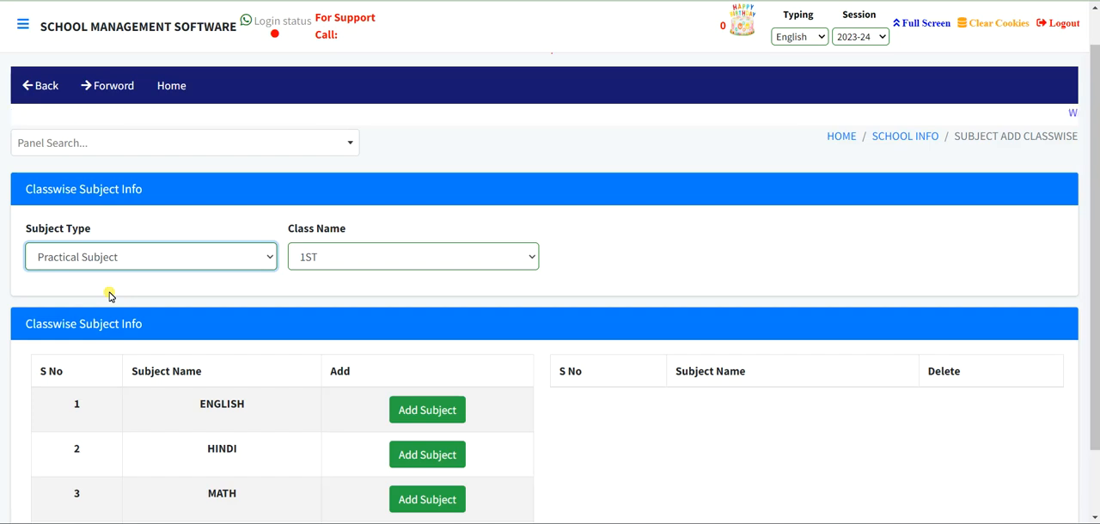
{"action": "scroll", "coordinate": [152, 314], "scroll_direction": "down", "scroll_amount": 1}
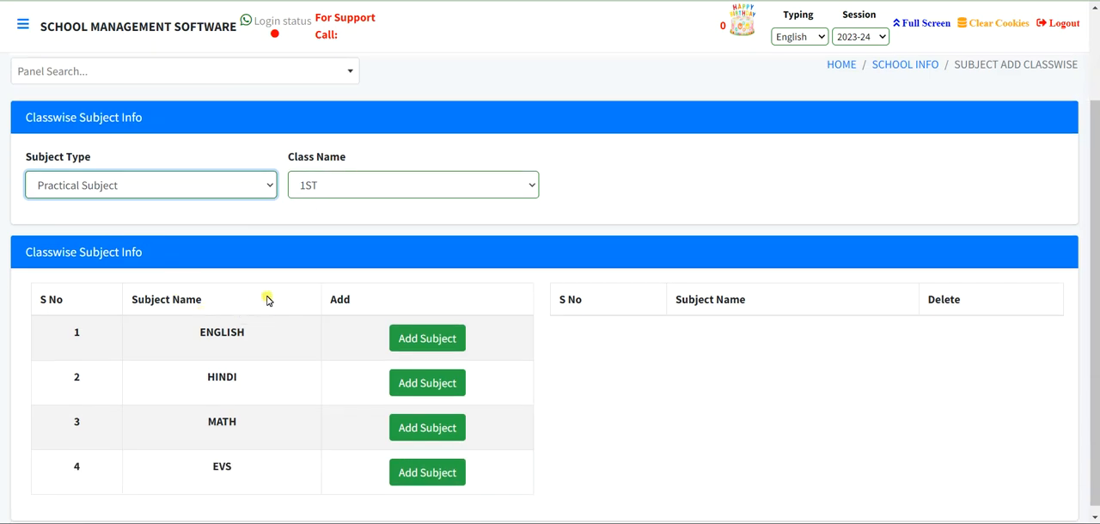
{"action": "left_click", "coordinate": [410, 338]}
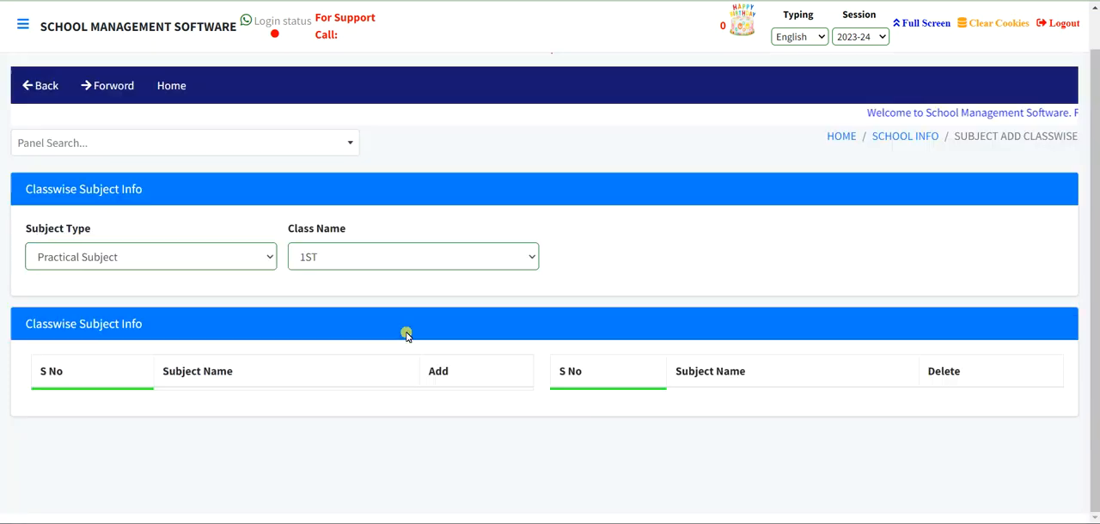
{"action": "left_click", "coordinate": [425, 375]}
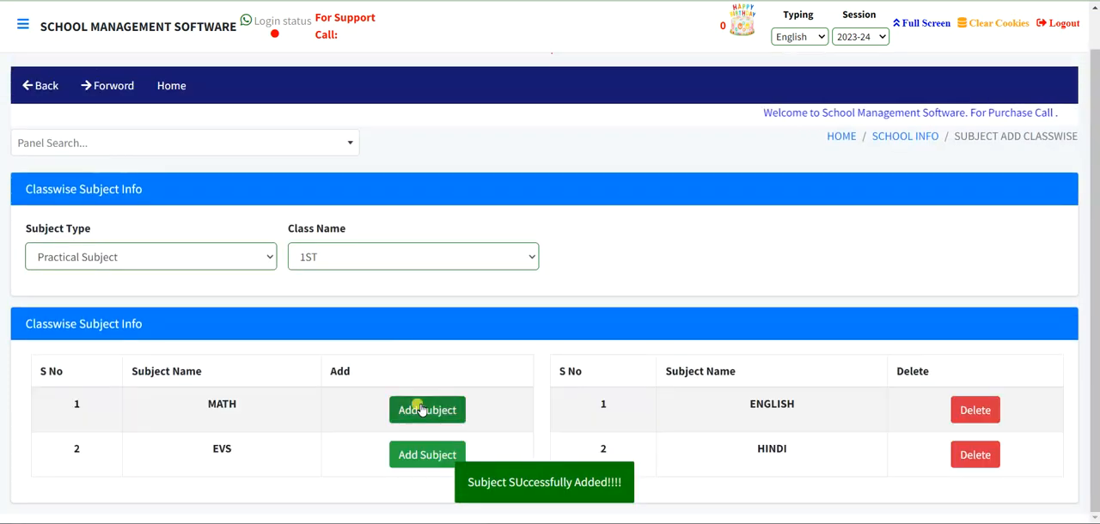
{"action": "left_click", "coordinate": [418, 410]}
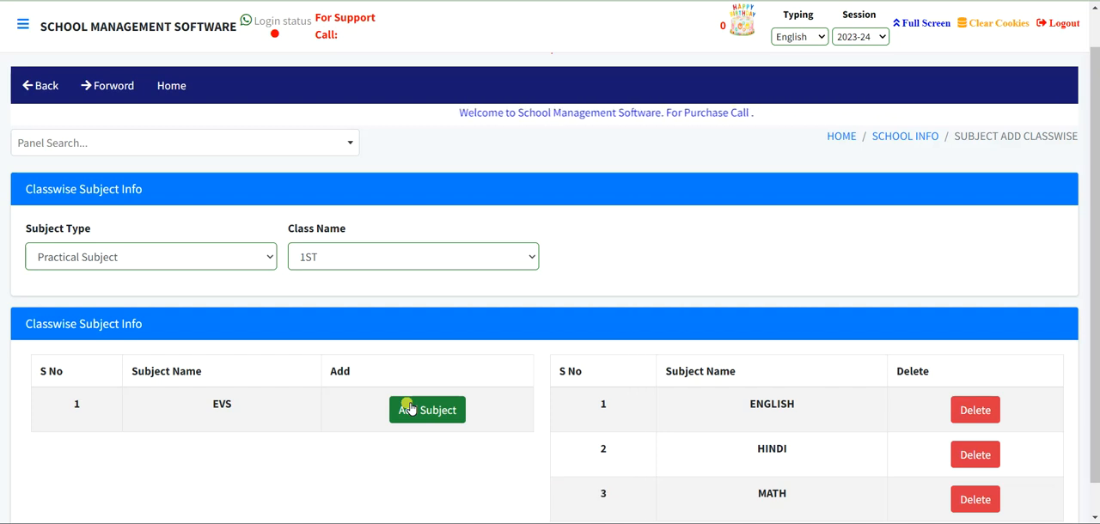
- Leave School Info for the home page and open the Exam Type Add page of the Examination module
{"action": "left_click", "coordinate": [893, 142]}
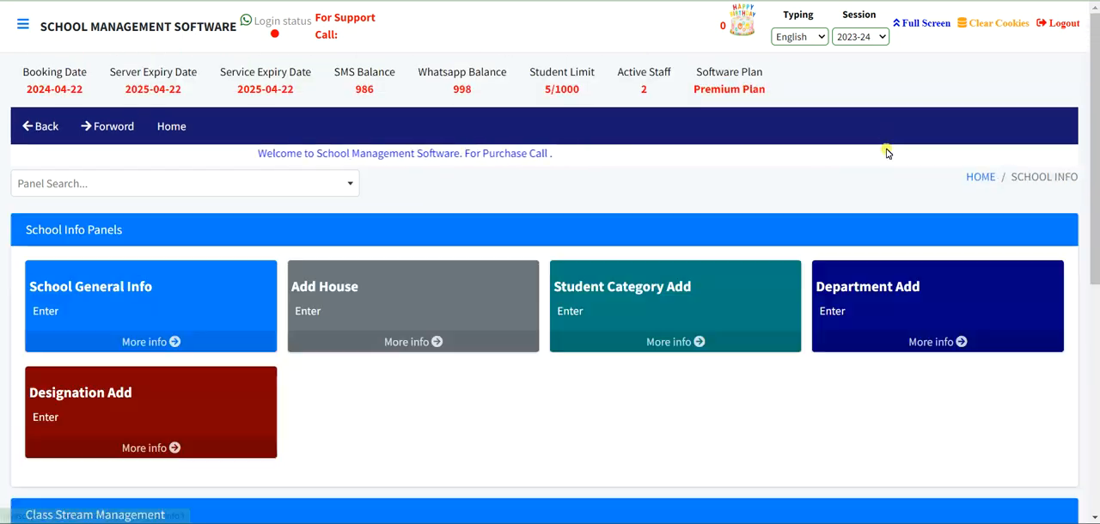
{"action": "left_click", "coordinate": [977, 178]}
{"action": "scroll", "coordinate": [651, 257], "scroll_direction": "down", "scroll_amount": 3}
{"action": "scroll", "coordinate": [654, 263], "scroll_direction": "down", "scroll_amount": 1}
{"action": "scroll", "coordinate": [653, 263], "scroll_direction": "down", "scroll_amount": 1}
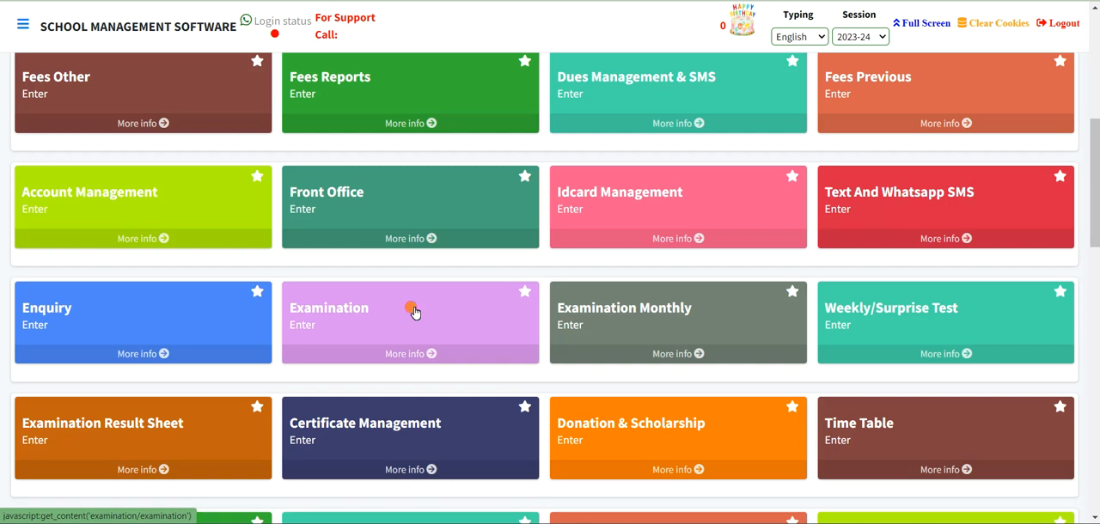
{"action": "left_click", "coordinate": [413, 311]}
{"action": "scroll", "coordinate": [413, 312], "scroll_direction": "down", "scroll_amount": 2}
{"action": "scroll", "coordinate": [413, 311], "scroll_direction": "down", "scroll_amount": 1}
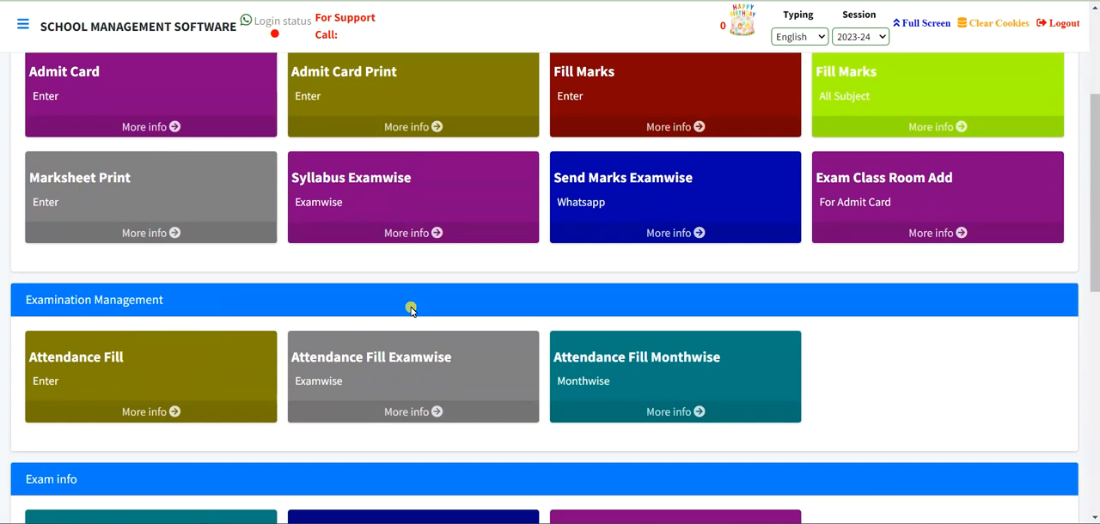
{"action": "scroll", "coordinate": [411, 310], "scroll_direction": "down", "scroll_amount": 3}
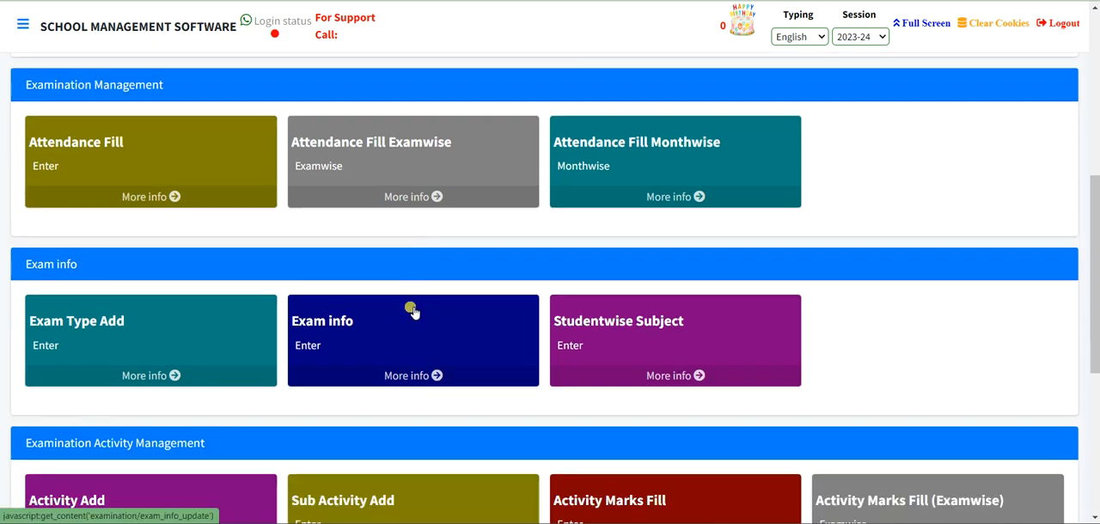
{"action": "left_click", "coordinate": [198, 331]}
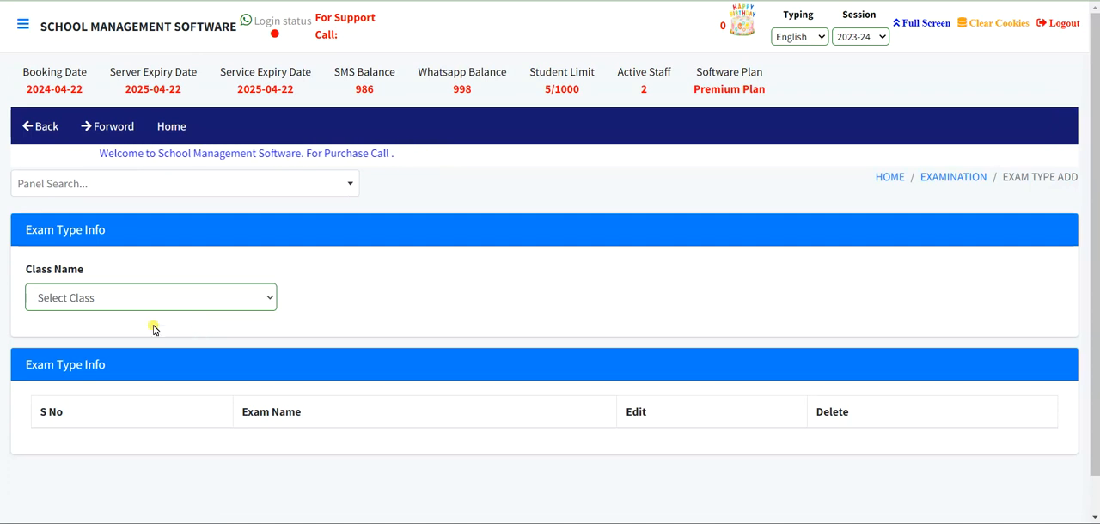
- Select class 1ST and add an exam type named Terminal Exam to it
{"action": "left_click", "coordinate": [109, 299]}
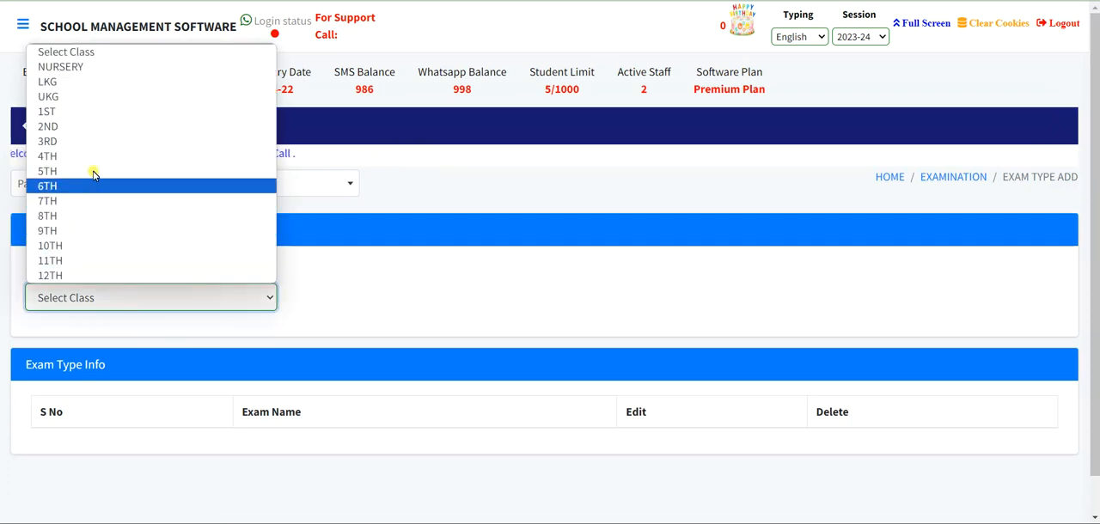
{"action": "left_click", "coordinate": [103, 113]}
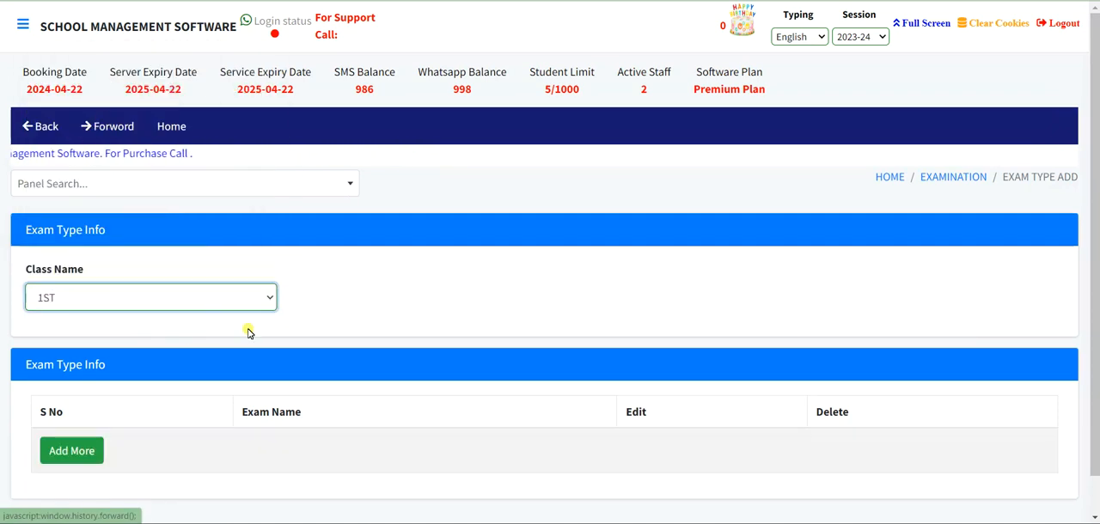
{"action": "scroll", "coordinate": [245, 329], "scroll_direction": "down", "scroll_amount": 1}
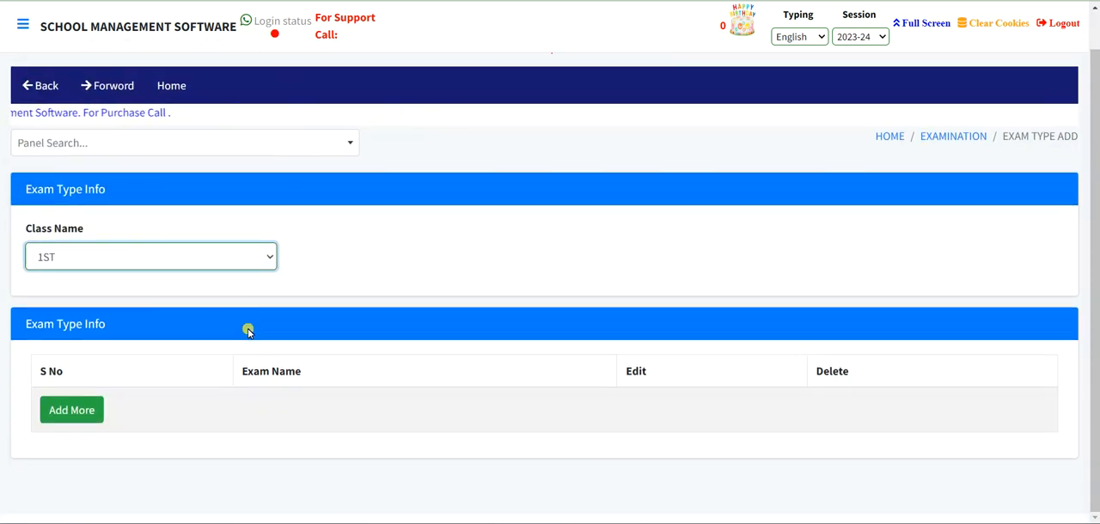
{"action": "left_click", "coordinate": [85, 412]}
{"action": "left_click", "coordinate": [405, 114]}
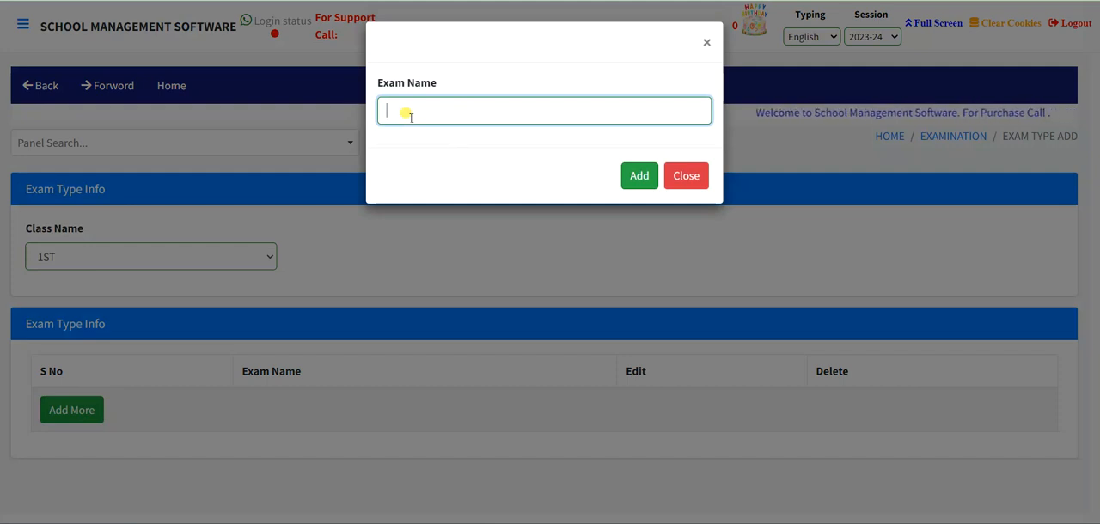
{"action": "type", "text": "Te"}
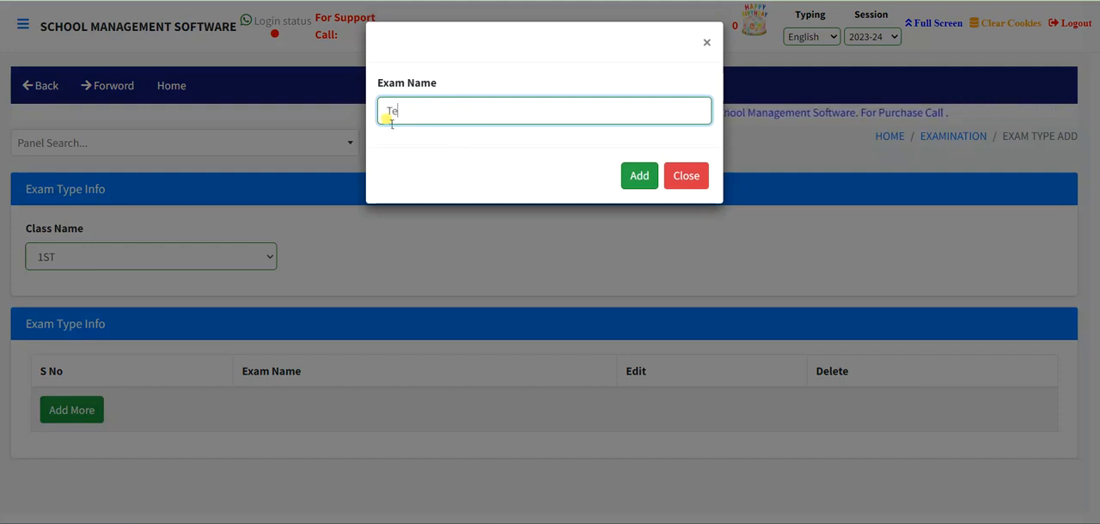
{"action": "type", "text": "rminal"}
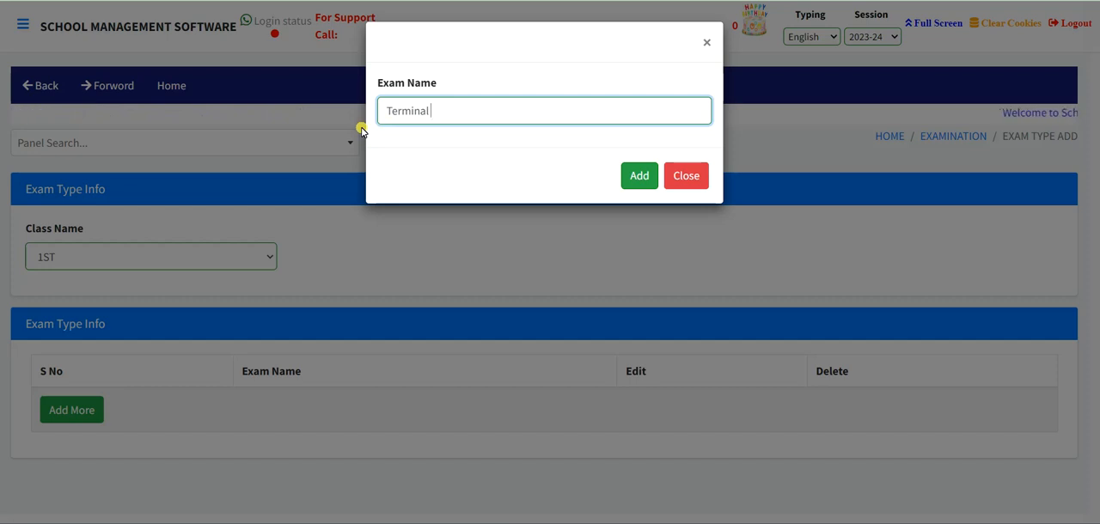
{"action": "type", "text": "Exam"}
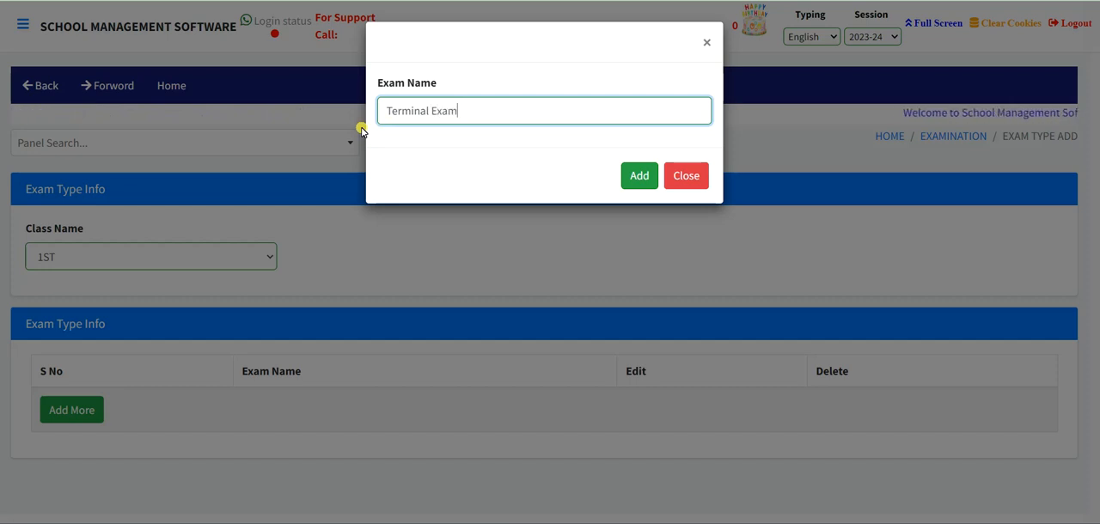
{"action": "left_click", "coordinate": [649, 177]}
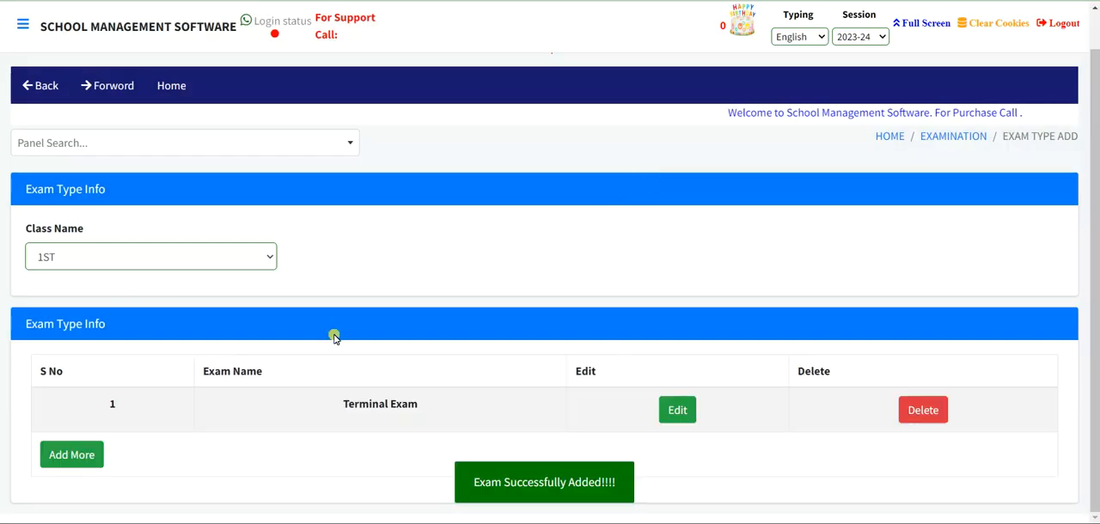
- Add a second exam type named Half Yearly Exam for class 1ST
{"action": "left_click", "coordinate": [83, 459]}
{"action": "left_click", "coordinate": [400, 121]}
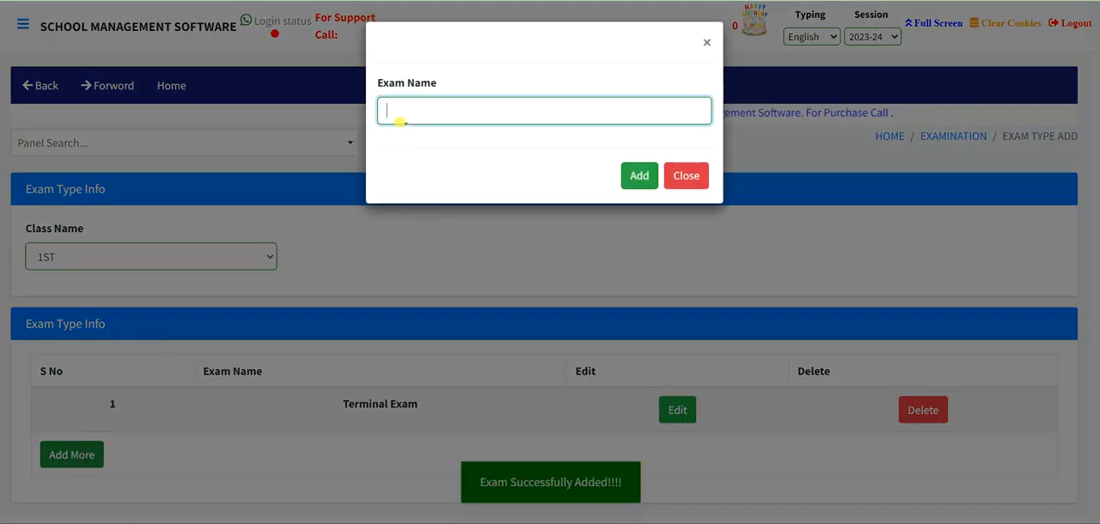
{"action": "type", "text": "half"}
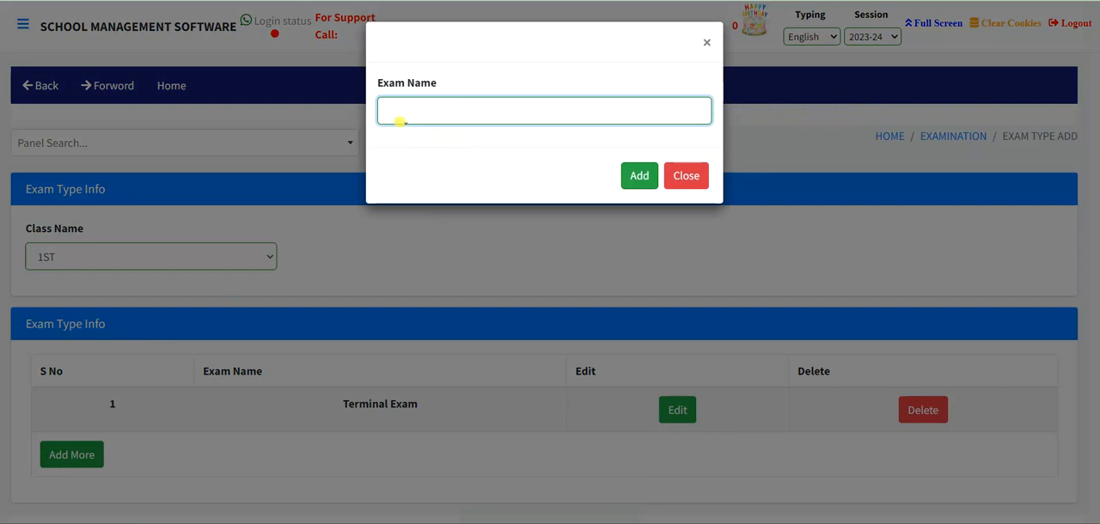
{"action": "type", "text": "f Yea"}
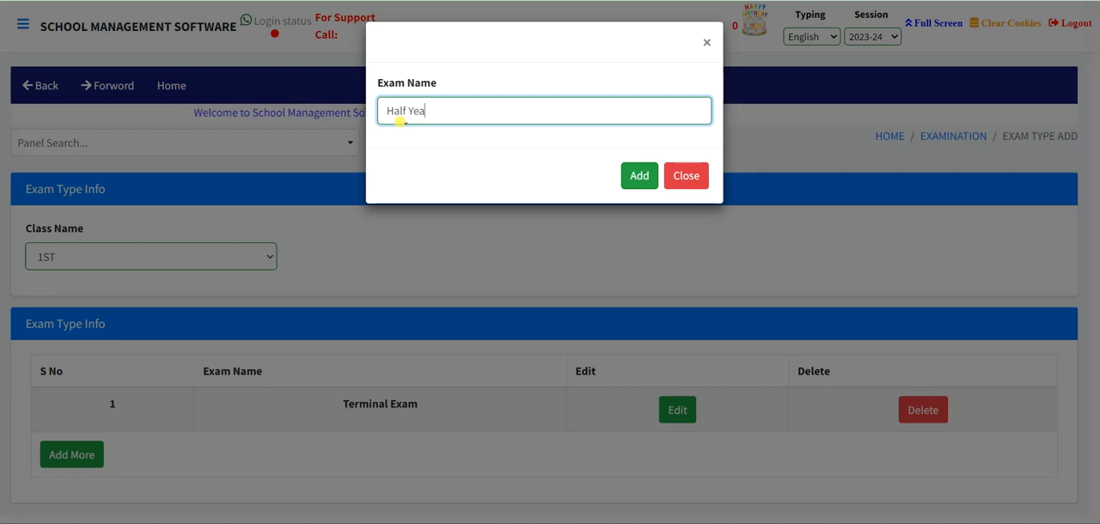
{"action": "type", "text": "rly Exam"}
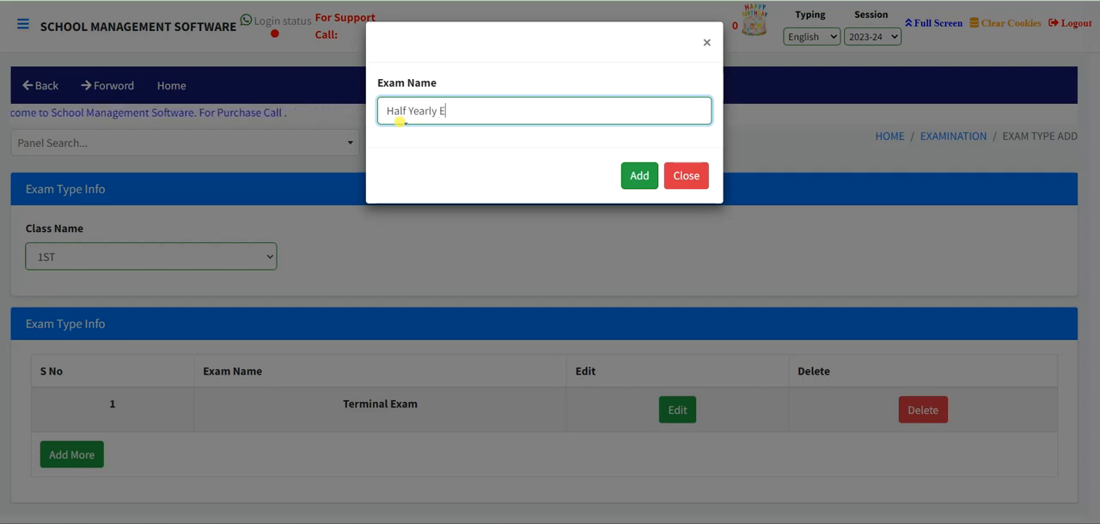
{"action": "left_click", "coordinate": [641, 176]}
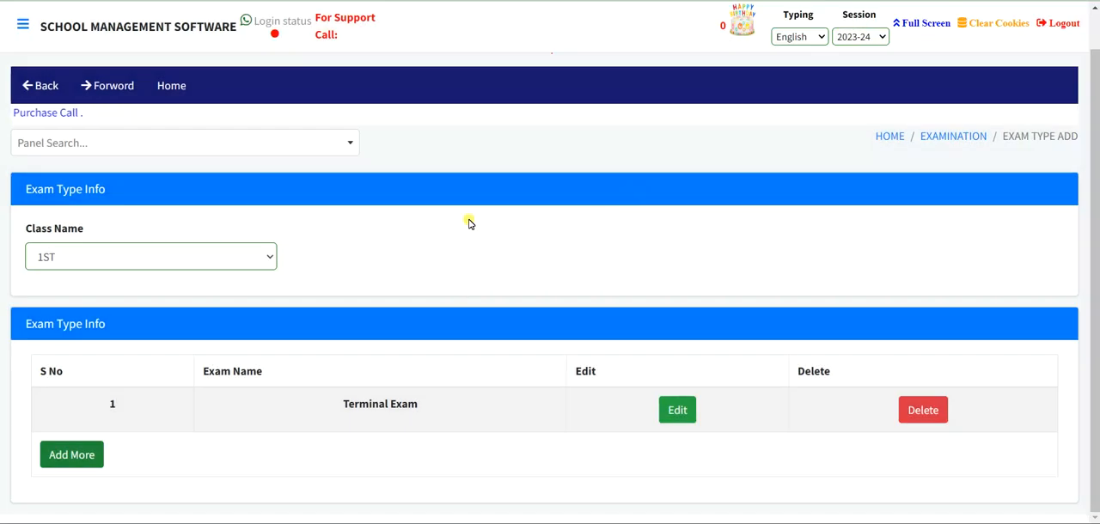
- Add a third exam type named Annual Exam for class 1ST
{"action": "scroll", "coordinate": [463, 244], "scroll_direction": "down", "scroll_amount": 1}
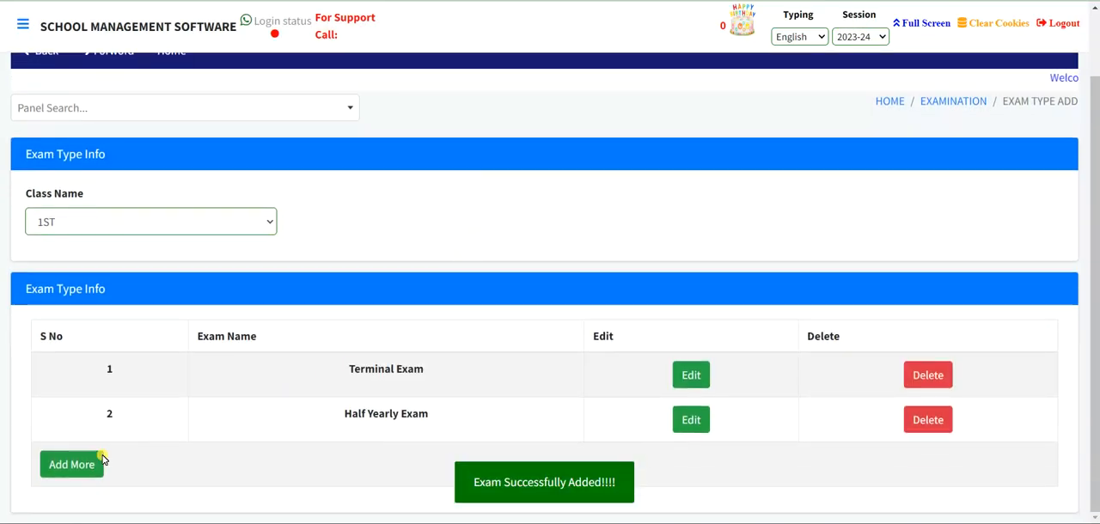
{"action": "left_click", "coordinate": [76, 464]}
{"action": "left_click", "coordinate": [420, 107]}
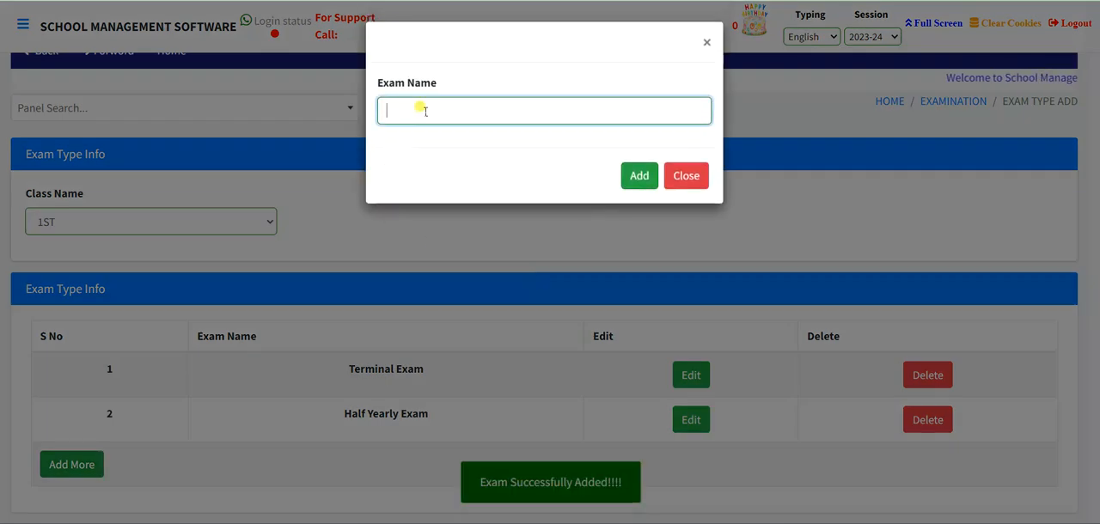
{"action": "type", "text": "Annual"}
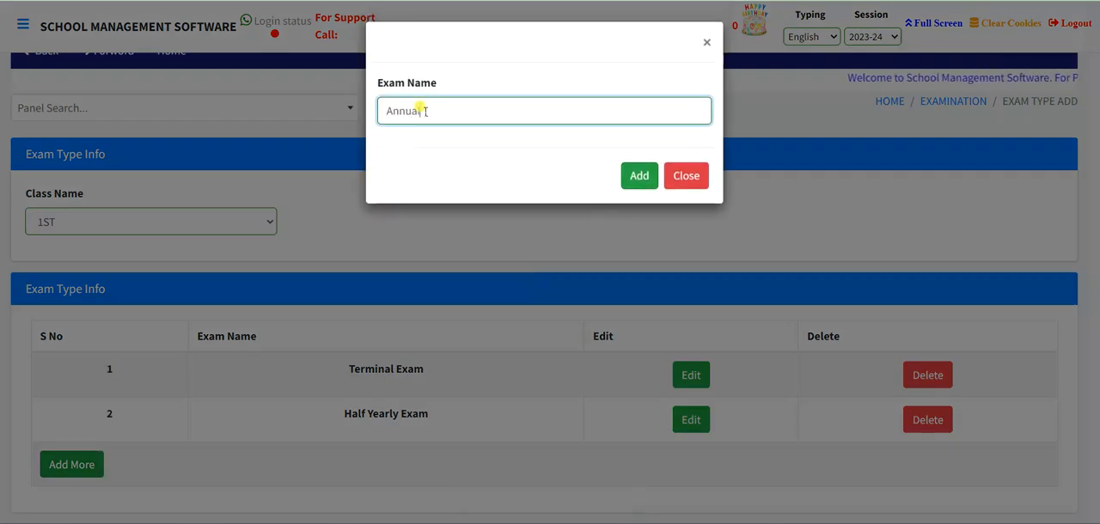
{"action": "type", "text": " Exam"}
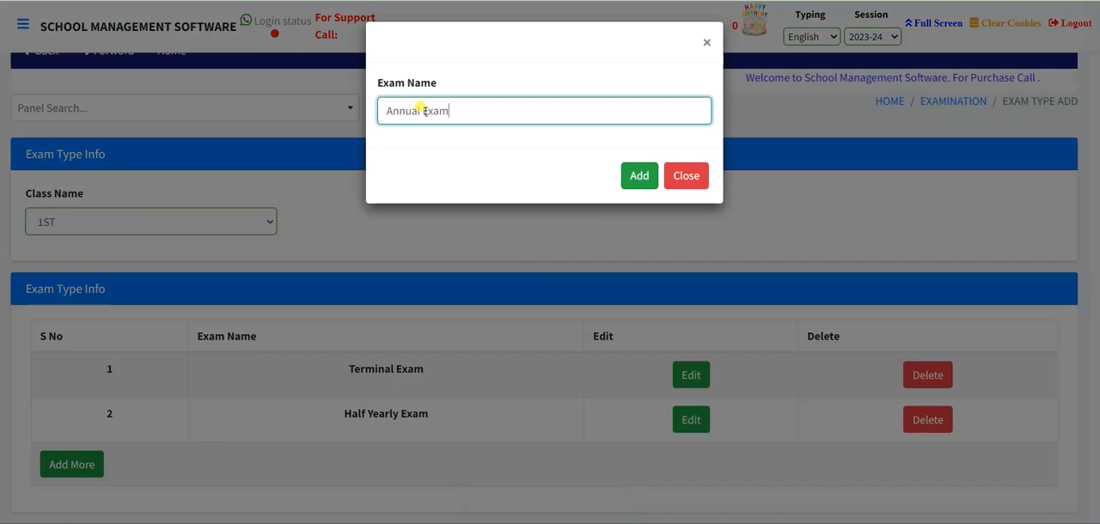
{"action": "left_click", "coordinate": [639, 175]}
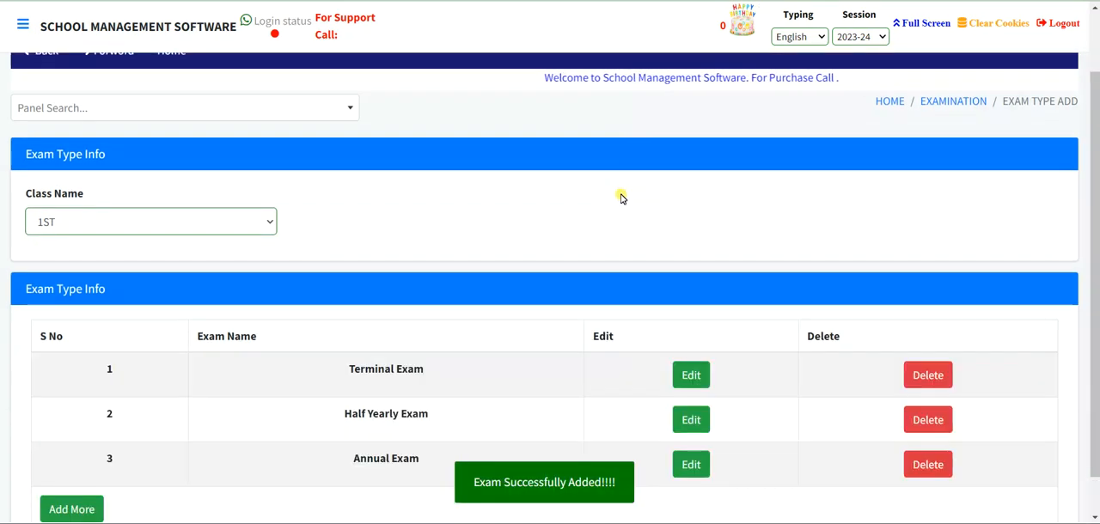
- Return to the Examination module and open its Admit Card page
{"action": "left_click", "coordinate": [216, 222]}
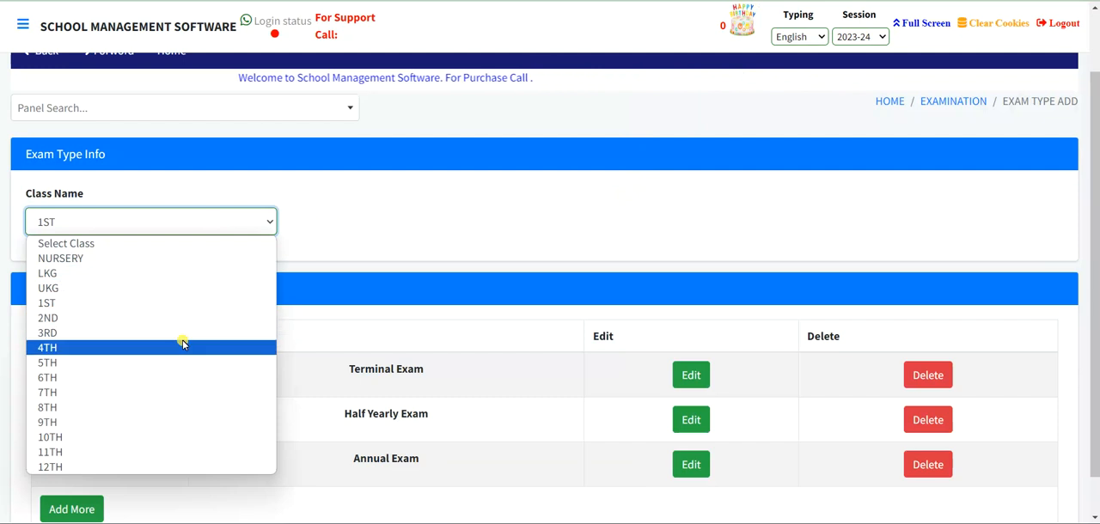
{"action": "scroll", "coordinate": [767, 258], "scroll_direction": "up", "scroll_amount": 1}
{"action": "scroll", "coordinate": [767, 258], "scroll_direction": "up", "scroll_amount": 2}
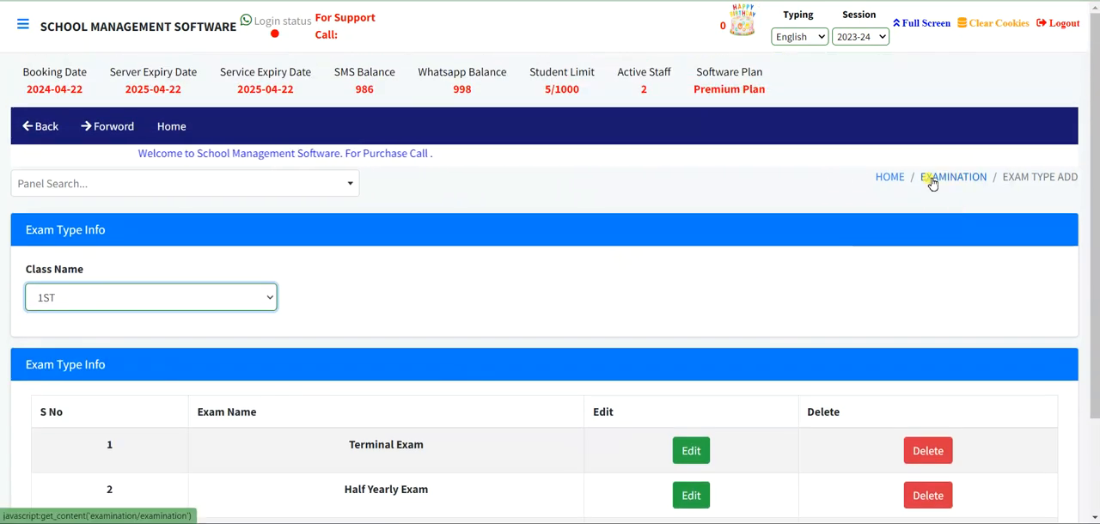
{"action": "left_click", "coordinate": [932, 178]}
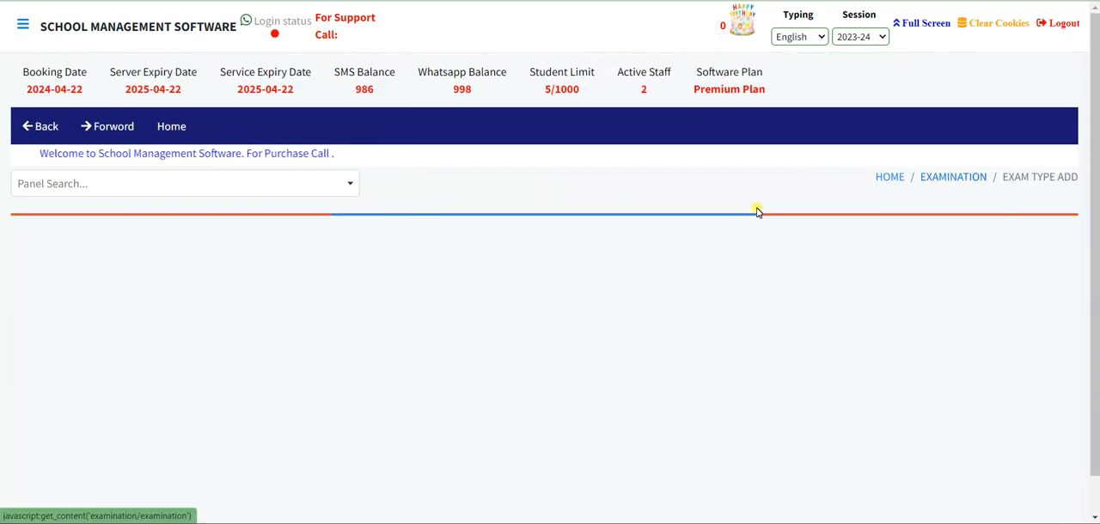
{"action": "scroll", "coordinate": [732, 204], "scroll_direction": "down", "scroll_amount": 3}
{"action": "scroll", "coordinate": [731, 204], "scroll_direction": "down", "scroll_amount": 1}
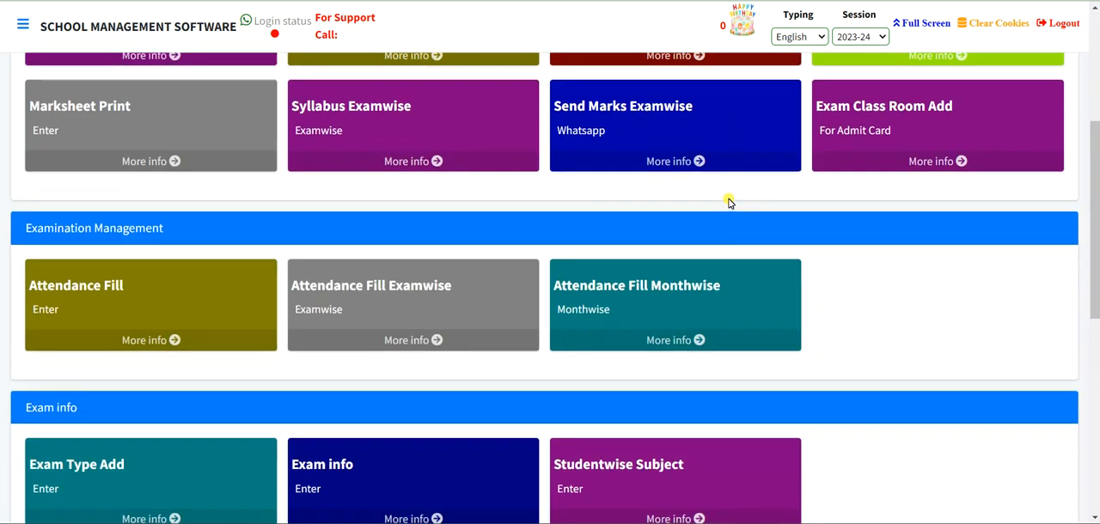
{"action": "scroll", "coordinate": [728, 199], "scroll_direction": "up", "scroll_amount": 3}
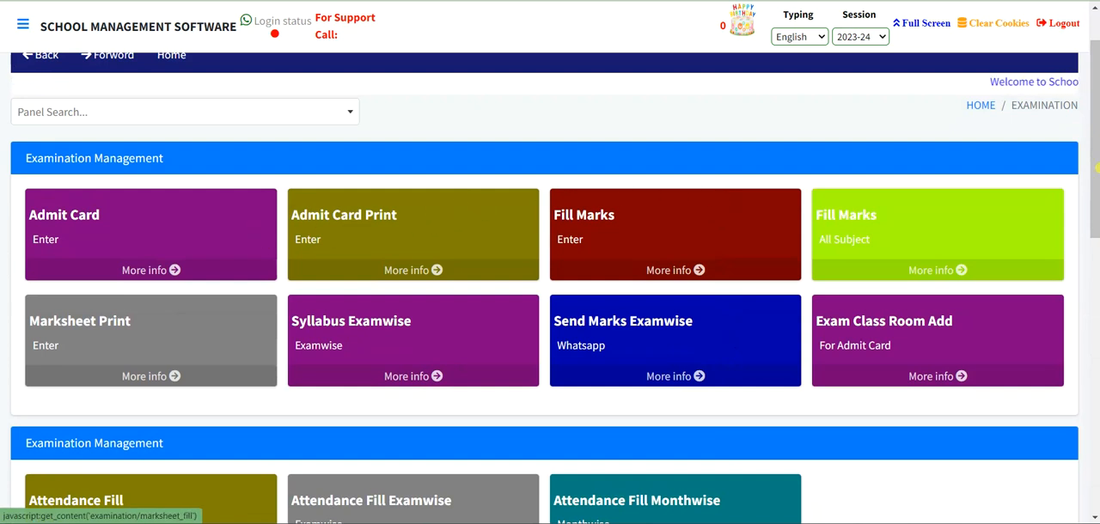
{"action": "left_click", "coordinate": [91, 238]}
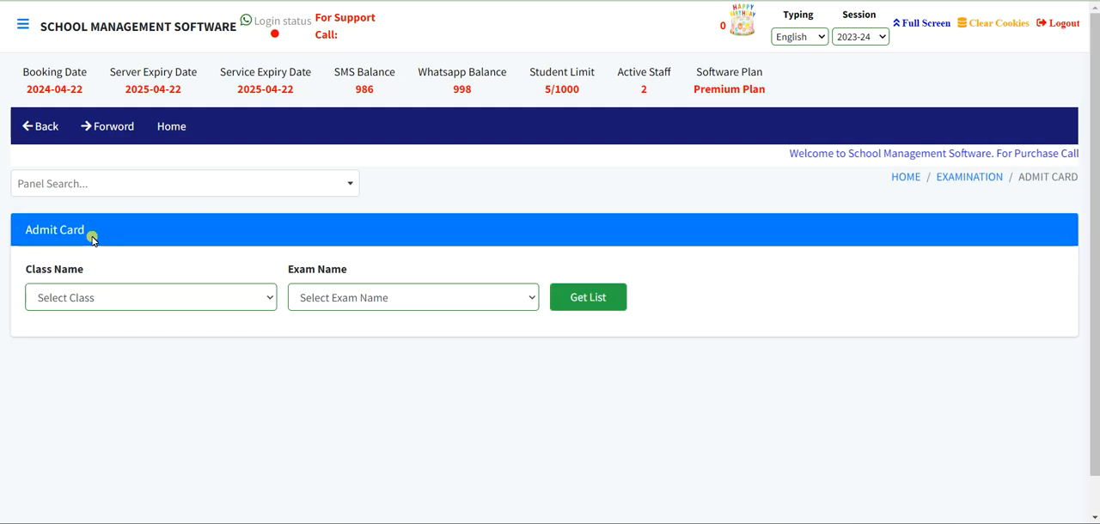
- Load the admit card subject list for class 1ST and the Terminal Exam
{"action": "left_click", "coordinate": [49, 296]}
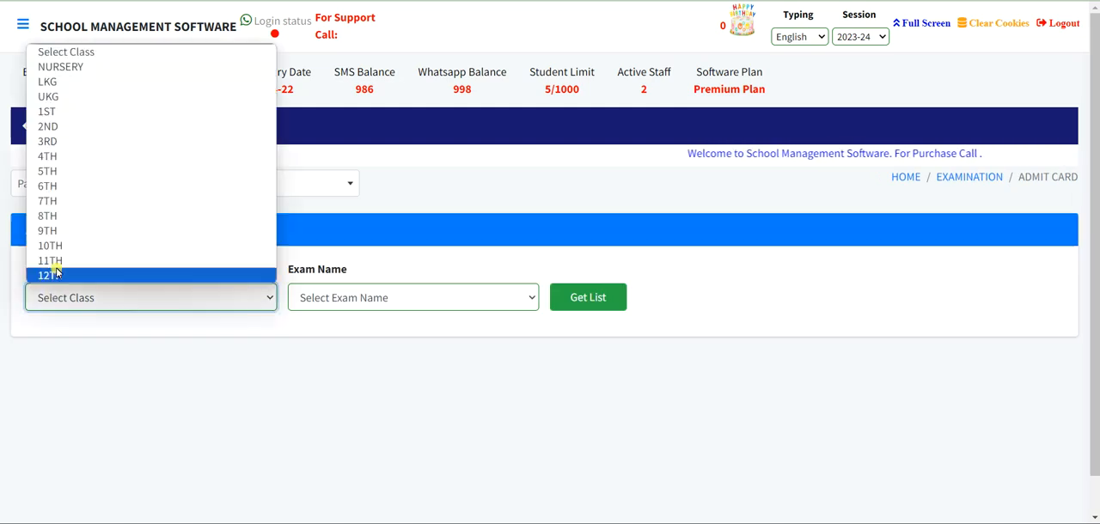
{"action": "left_click", "coordinate": [77, 121]}
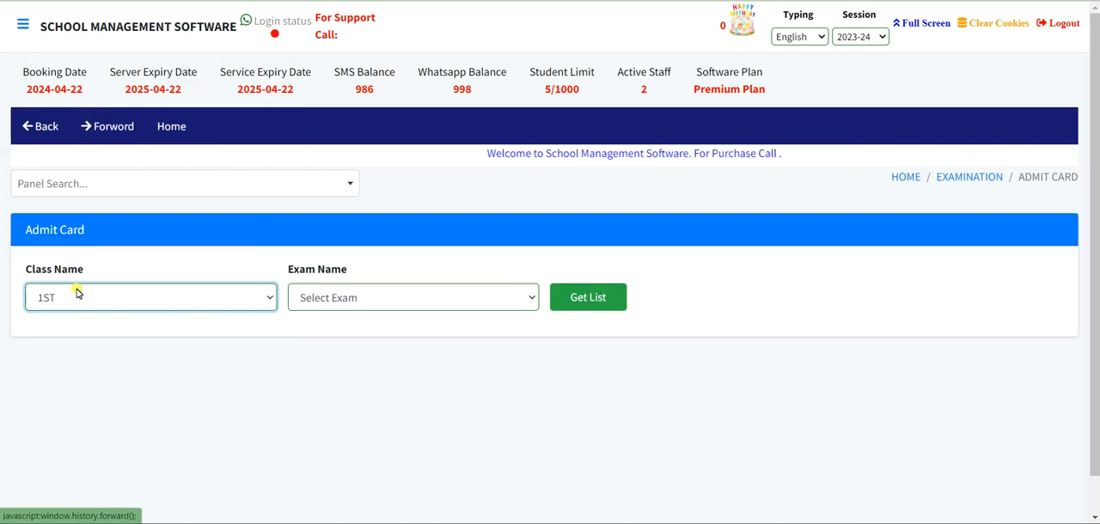
{"action": "left_click", "coordinate": [324, 301]}
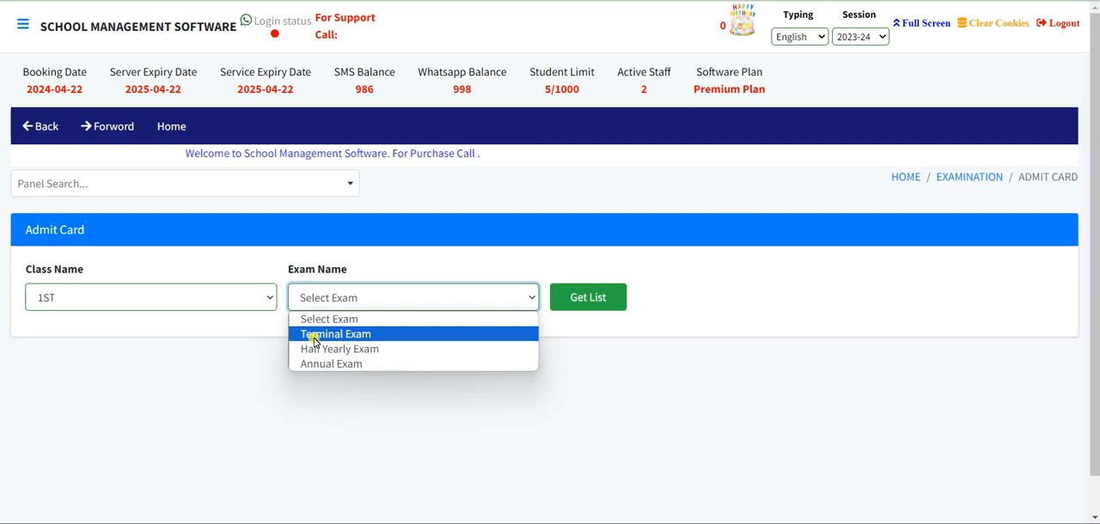
{"action": "left_click", "coordinate": [314, 338]}
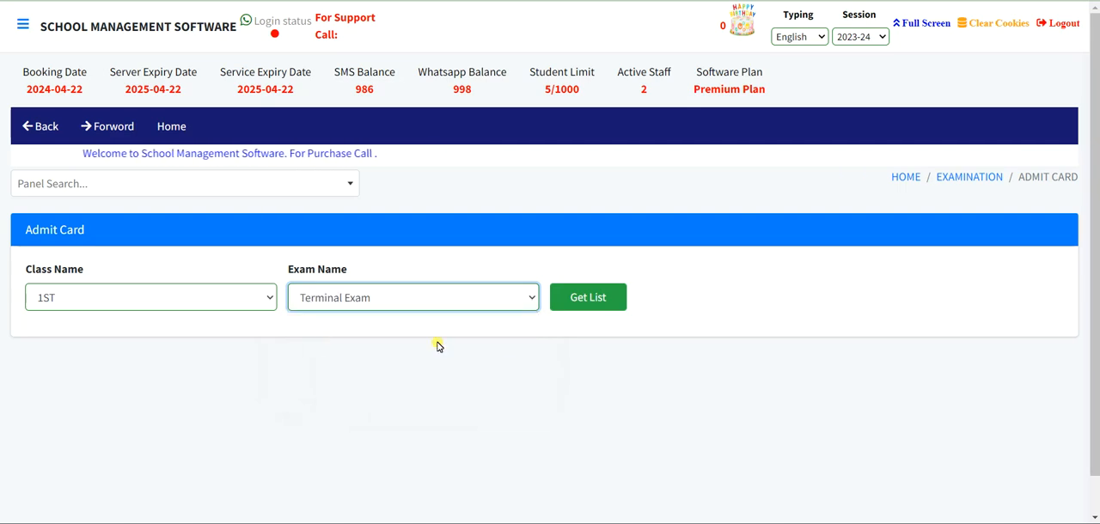
{"action": "left_click", "coordinate": [593, 298]}
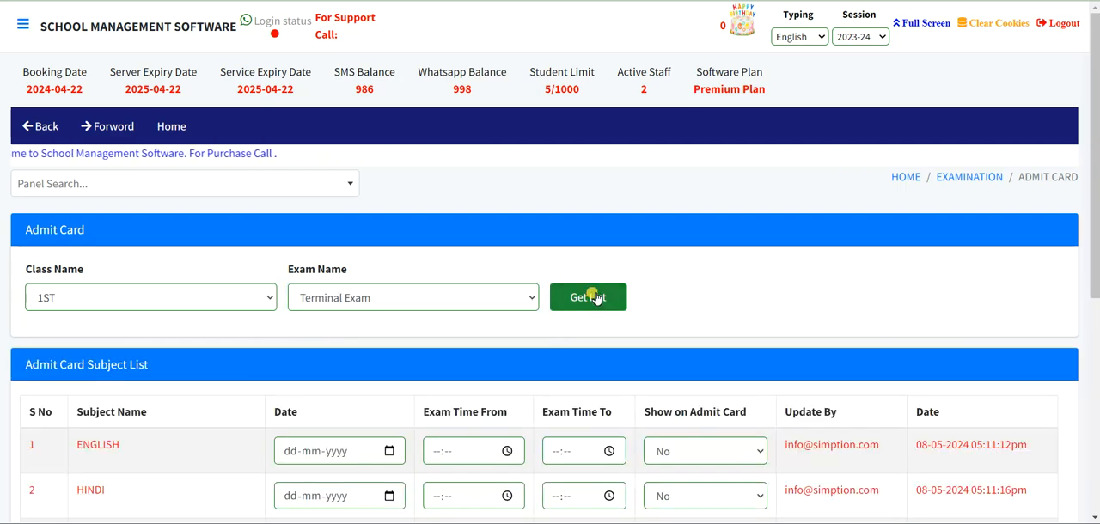
- Set the exam date of the main ENGLISH subject to 08-05-2024 in the admit card subject list
{"action": "scroll", "coordinate": [593, 297], "scroll_direction": "down", "scroll_amount": 3}
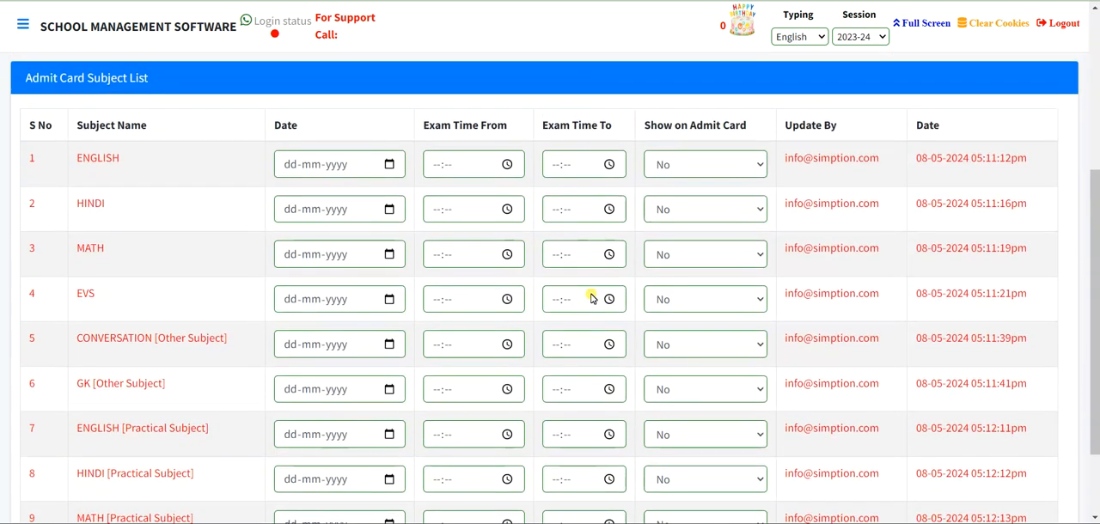
{"action": "scroll", "coordinate": [591, 298], "scroll_direction": "down", "scroll_amount": 2}
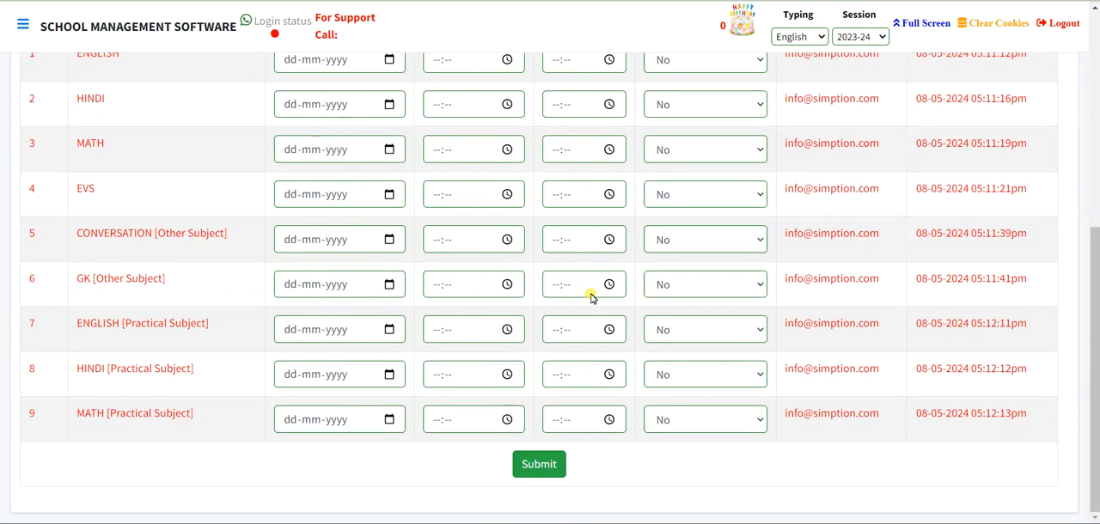
{"action": "scroll", "coordinate": [592, 297], "scroll_direction": "up", "scroll_amount": 2}
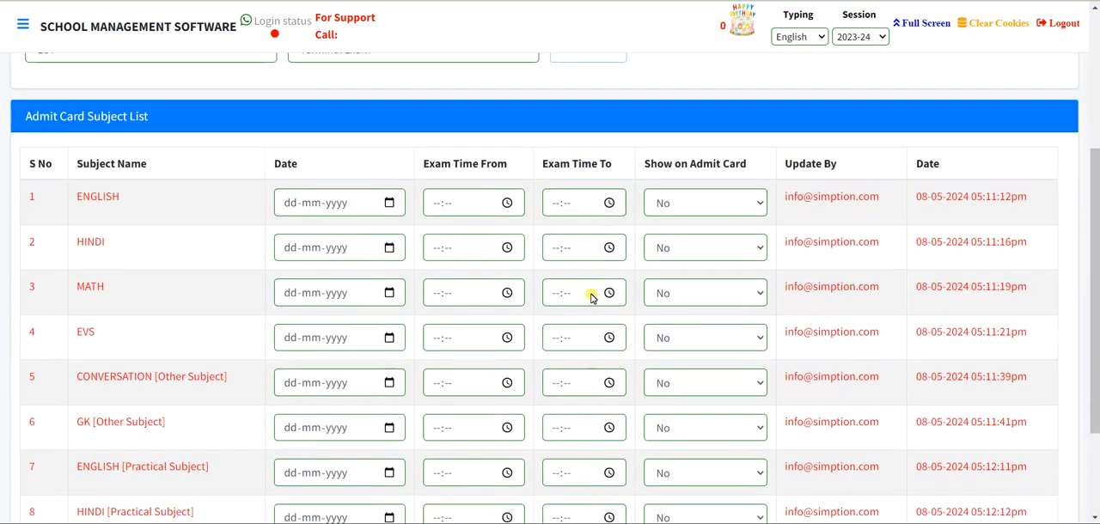
{"action": "left_click", "coordinate": [290, 203]}
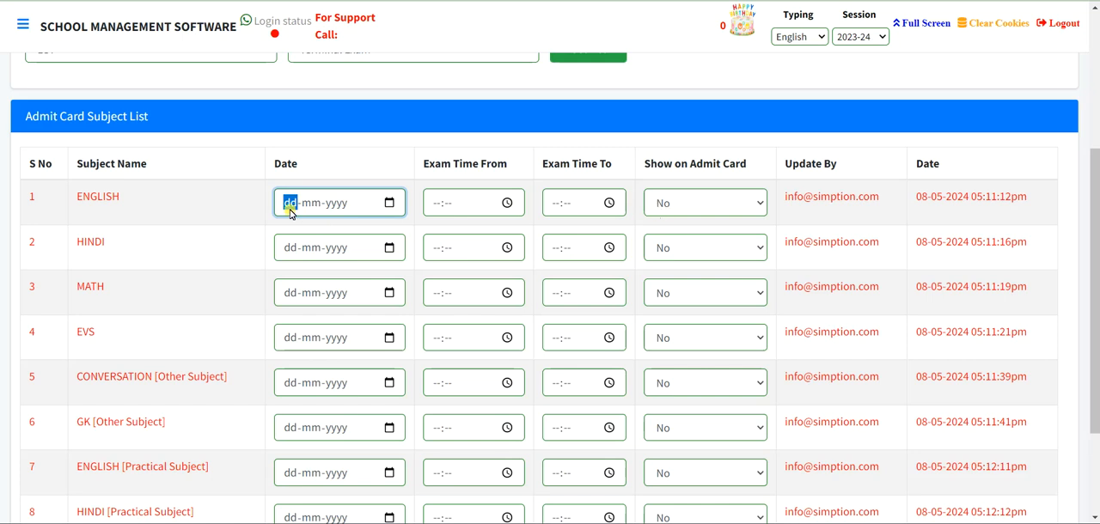
{"action": "left_click", "coordinate": [390, 203]}
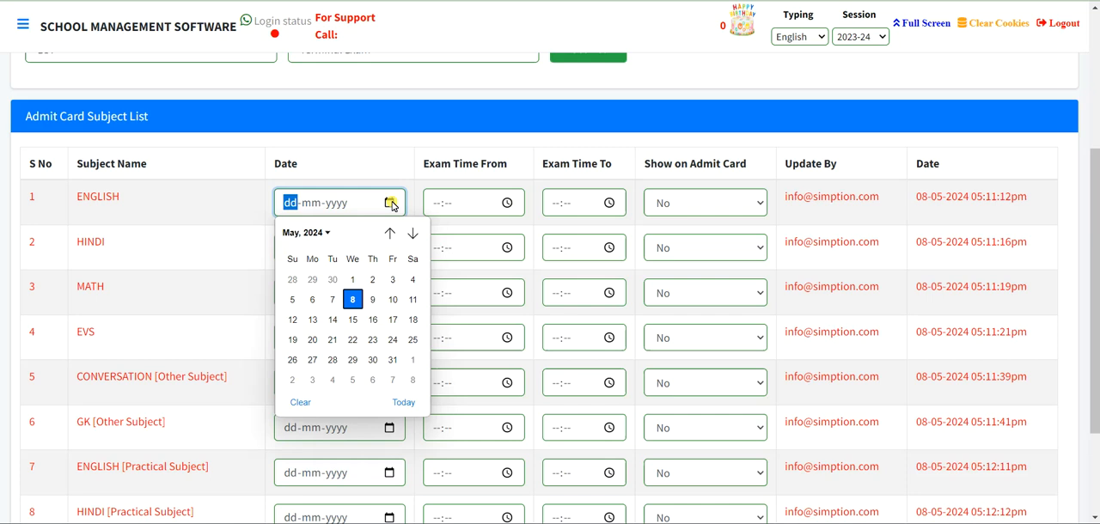
{"action": "left_click", "coordinate": [355, 300]}
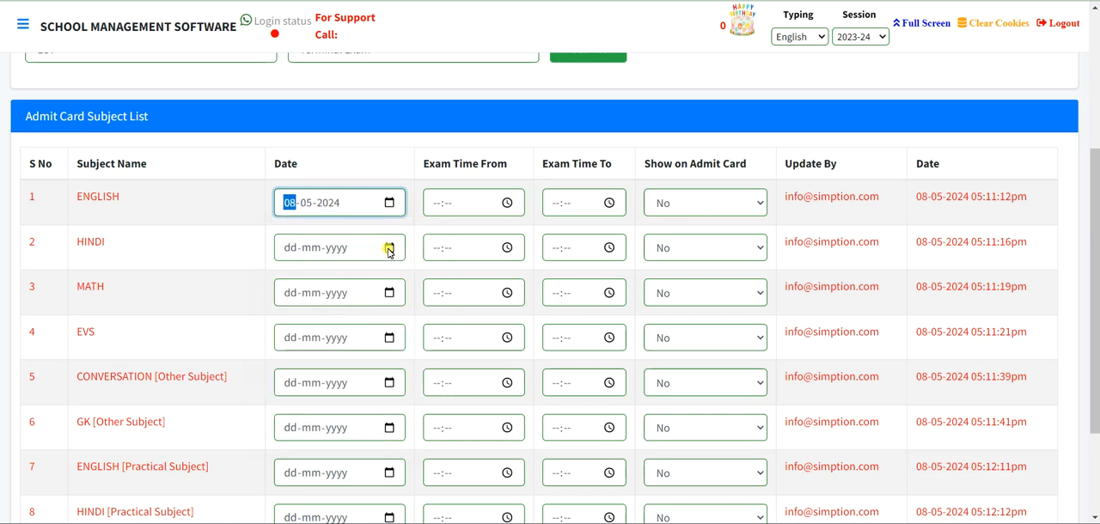
- Set the exam dates of the main subjects HINDI to 09-05-2024, MATH to 10-05-2024 and EVS to 11-05-2024
{"action": "left_click", "coordinate": [388, 249]}
{"action": "left_click", "coordinate": [373, 343]}
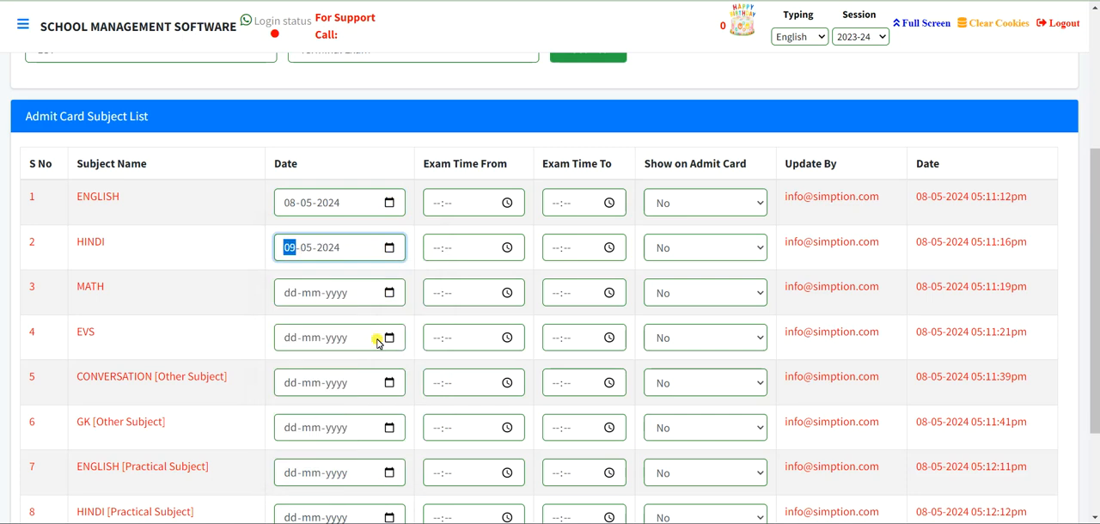
{"action": "left_click", "coordinate": [389, 294]}
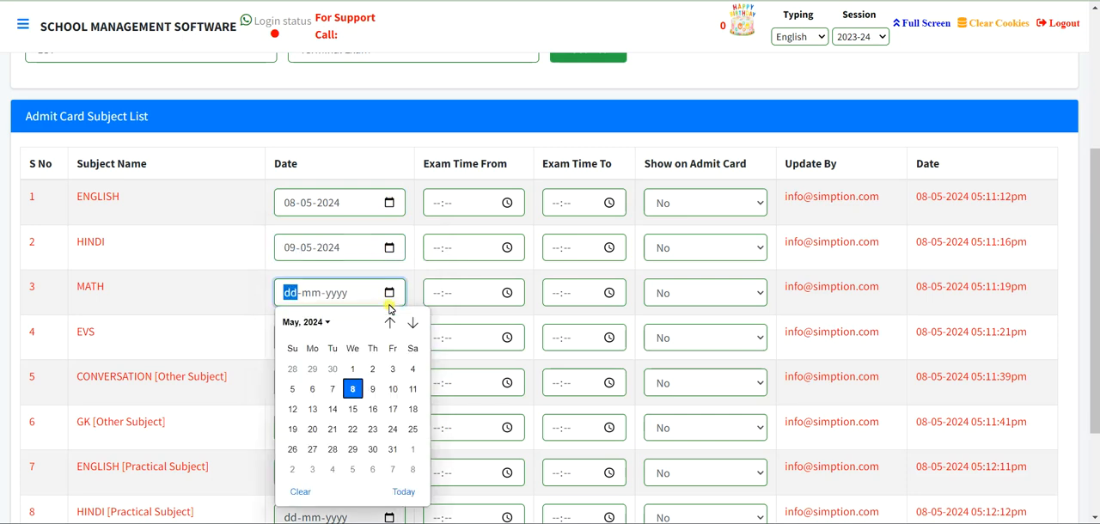
{"action": "left_click", "coordinate": [390, 391]}
{"action": "left_click", "coordinate": [389, 337]}
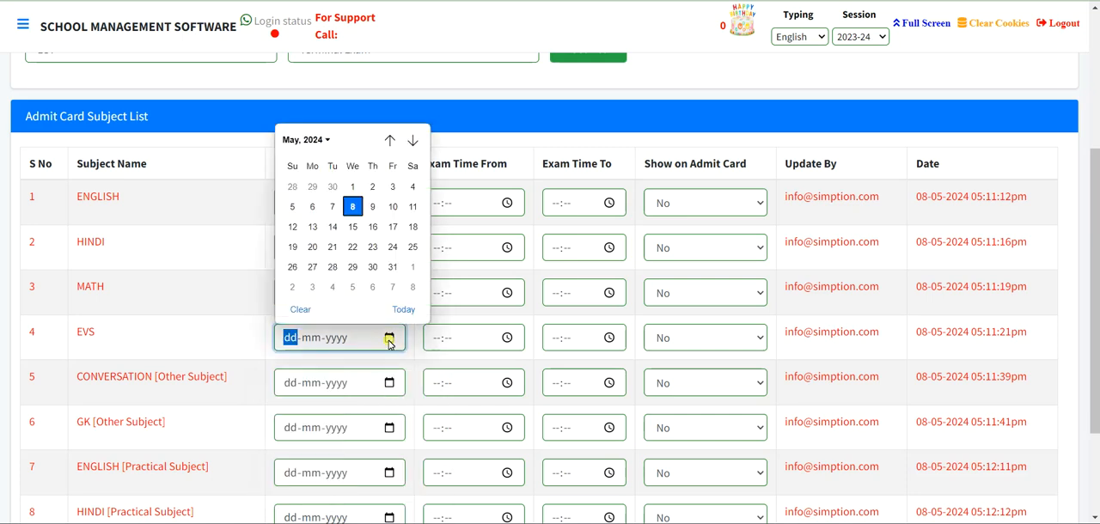
{"action": "left_click", "coordinate": [412, 207]}
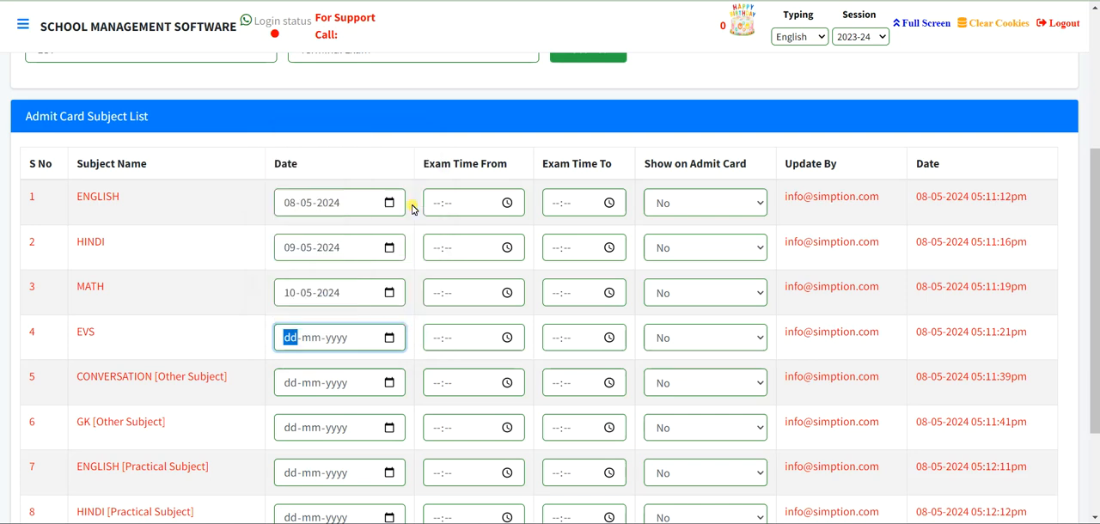
- Set the exam dates of the other subjects CONVERSATION to 13-05-2024 and GK to 14-05-2024
{"action": "scroll", "coordinate": [367, 316], "scroll_direction": "down", "scroll_amount": 1}
{"action": "scroll", "coordinate": [368, 316], "scroll_direction": "down", "scroll_amount": 2}
{"action": "left_click", "coordinate": [388, 240]}
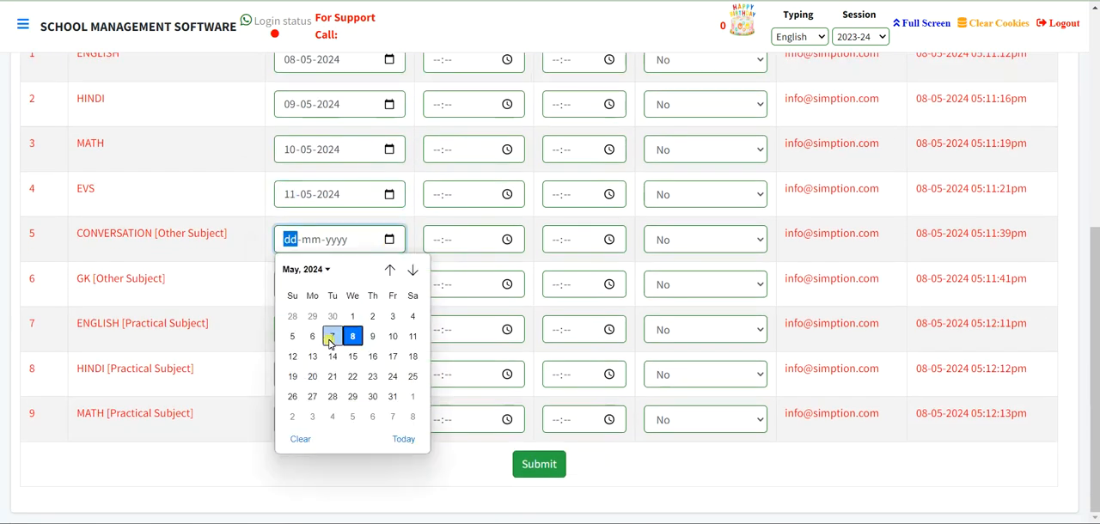
{"action": "left_click", "coordinate": [312, 359]}
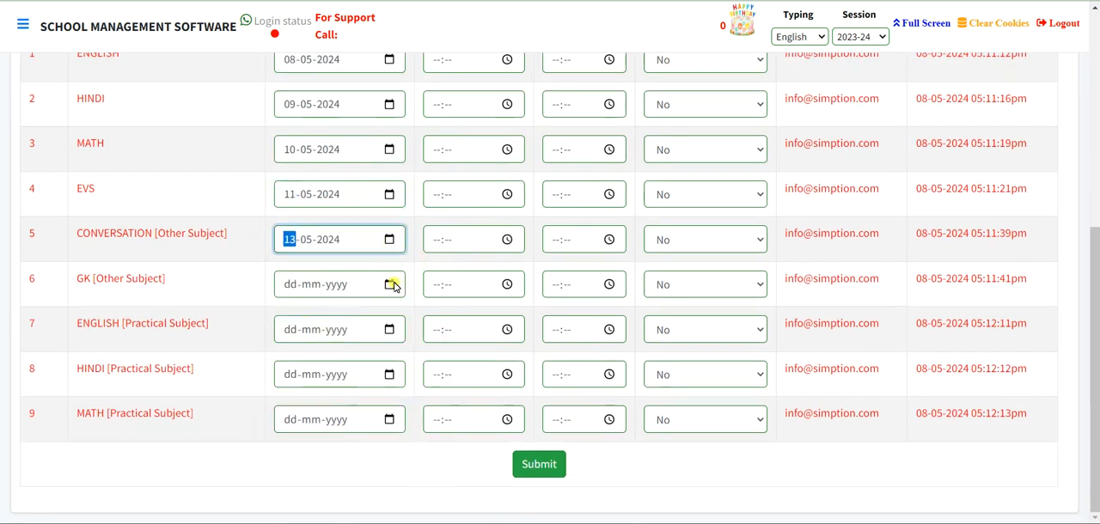
{"action": "left_click", "coordinate": [388, 285]}
{"action": "left_click", "coordinate": [332, 400]}
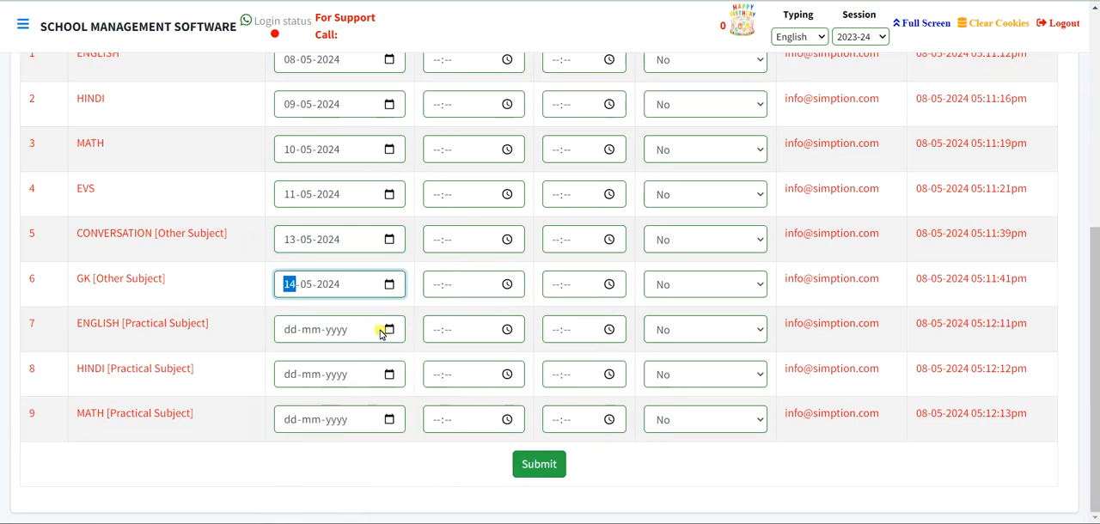
- Set the exam dates of the practical subjects ENGLISH to 15-05-2024, HINDI to 16-05-2024 and MATH to 17-05-2024
{"action": "left_click", "coordinate": [389, 330]}
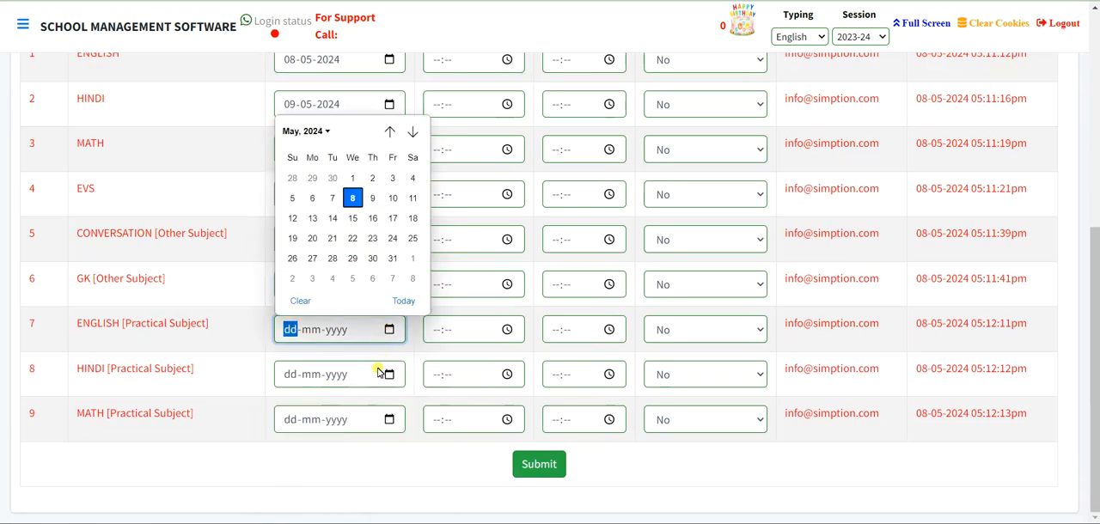
{"action": "left_click", "coordinate": [352, 220]}
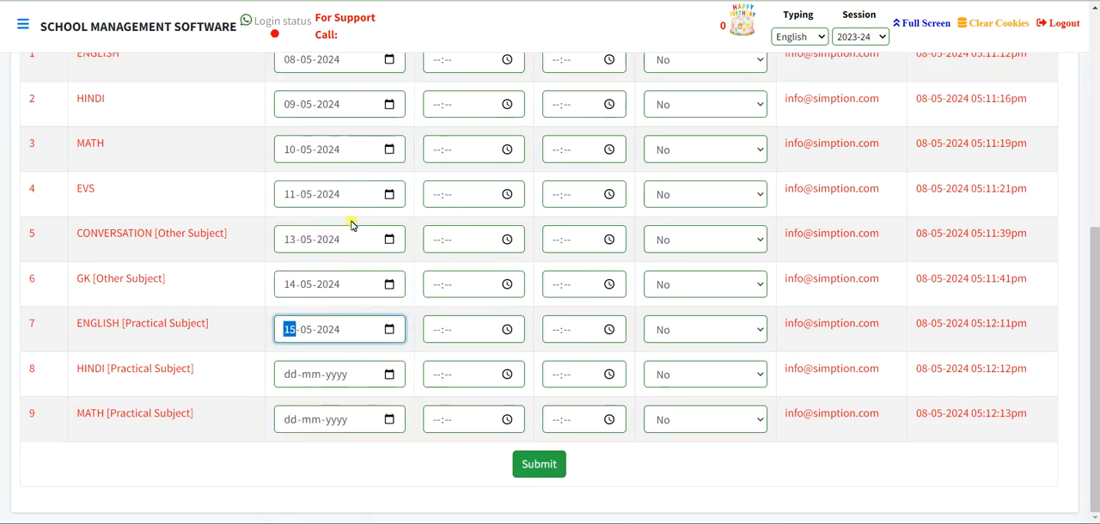
{"action": "left_click", "coordinate": [389, 375]}
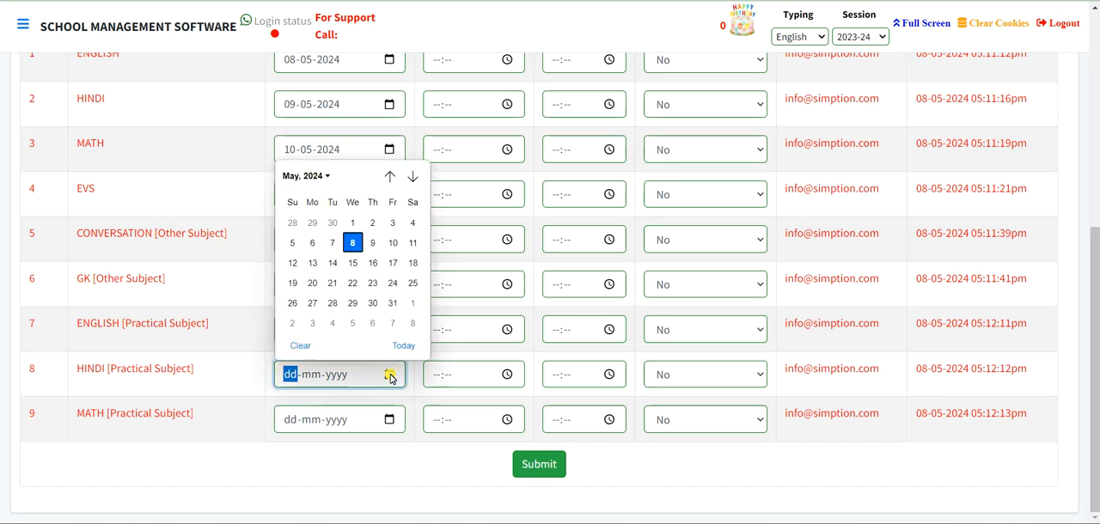
{"action": "left_click", "coordinate": [371, 265]}
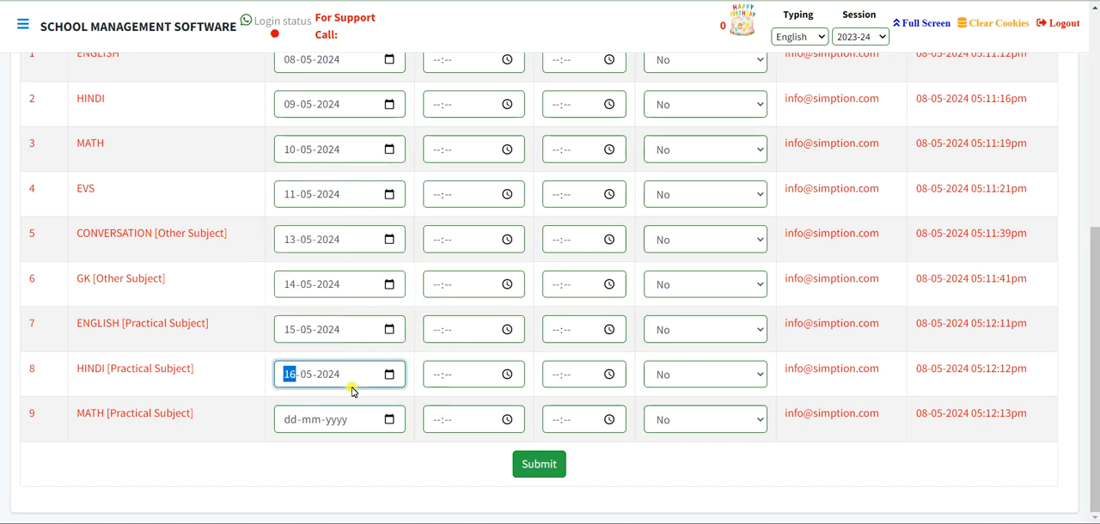
{"action": "left_click", "coordinate": [389, 420]}
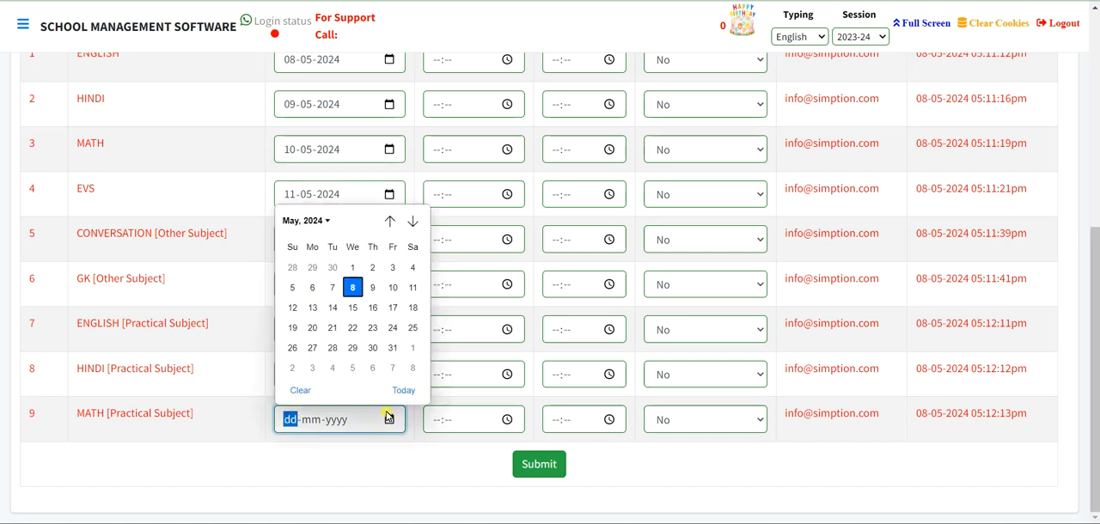
{"action": "left_click", "coordinate": [391, 311]}
- Set the exam time of the main ENGLISH subject from 08:00 to 10:00
{"action": "scroll", "coordinate": [388, 344], "scroll_direction": "up", "scroll_amount": 2}
{"action": "left_click", "coordinate": [440, 206]}
{"action": "type", "text": "08:00"}
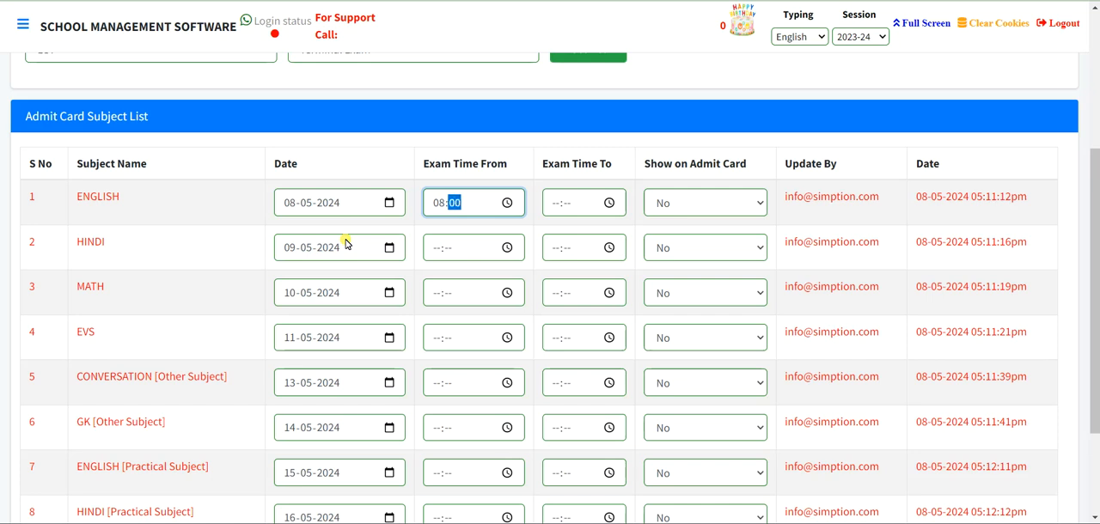
{"action": "key", "text": "Tab"}
{"action": "type", "text": "10"}
{"action": "key", "text": "Tab"}
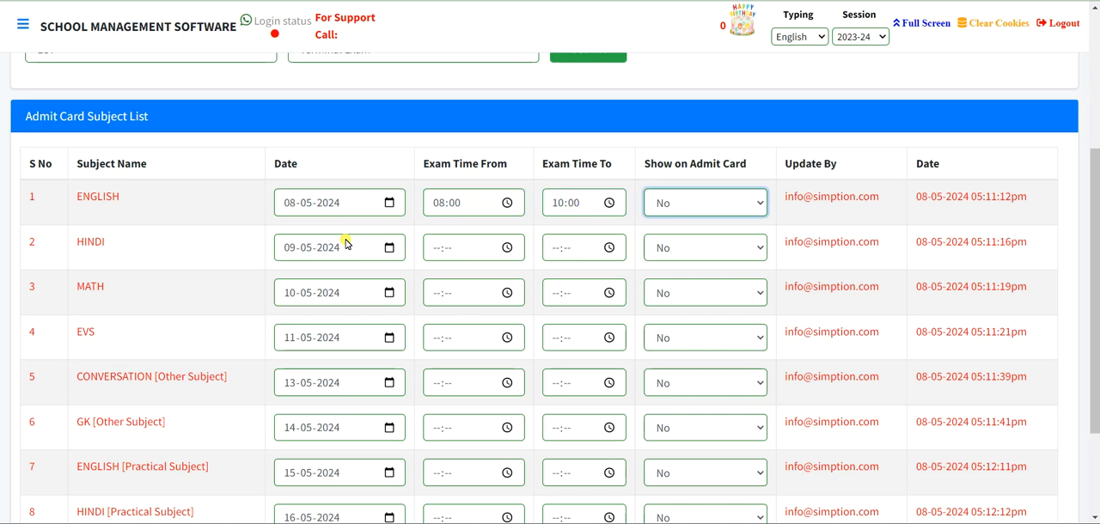
- Set the exam time of the main HINDI subject from 08:00 to 10:00
{"action": "key", "text": "Tab"}
{"action": "key", "text": "Tab"}
{"action": "key", "text": "Tab"}
{"action": "key", "text": "Tab"}
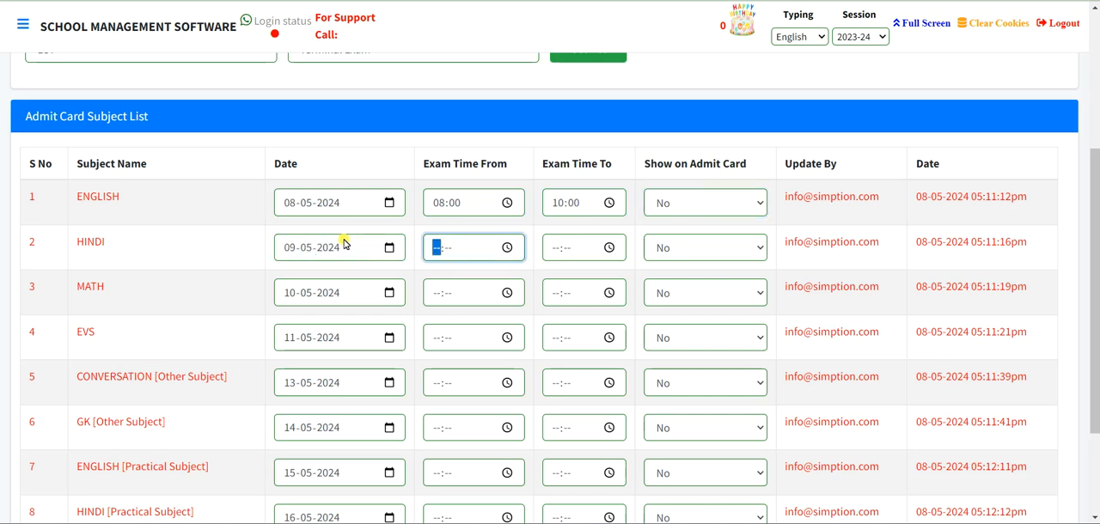
{"action": "type", "text": "08:--"}
{"action": "key", "text": "Tab"}
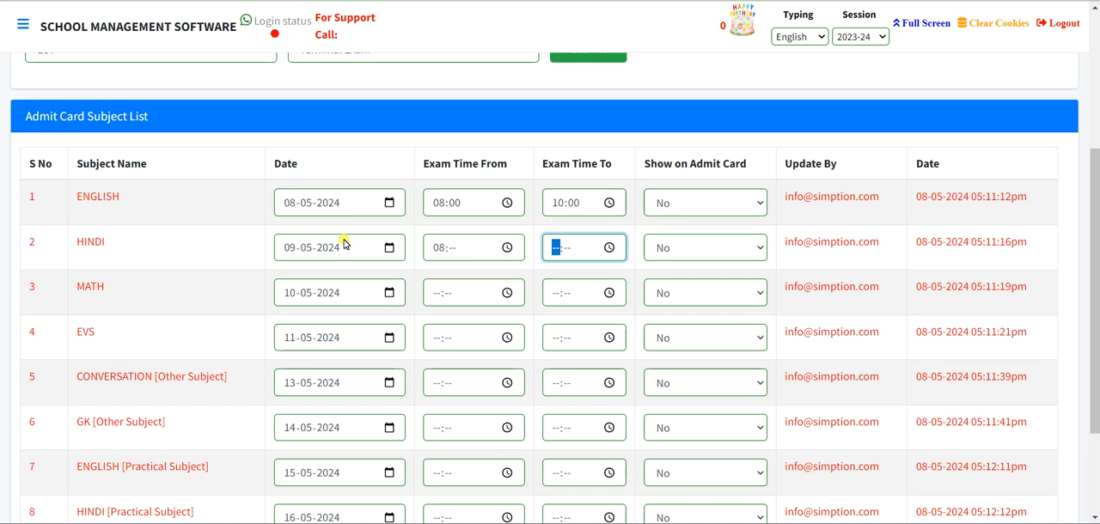
{"action": "left_click", "coordinate": [454, 249]}
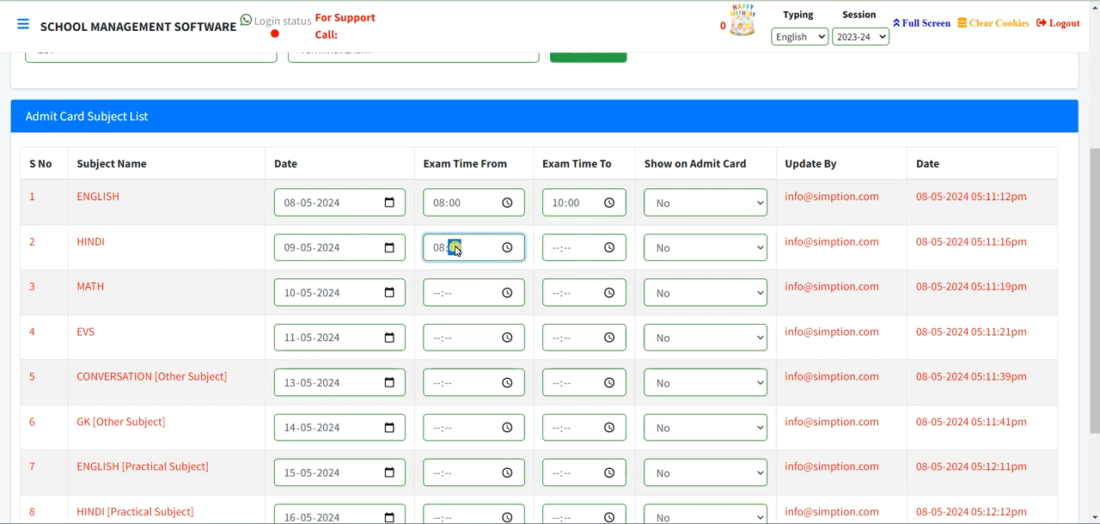
{"action": "key", "text": "Tab"}
{"action": "type", "text": "10"}
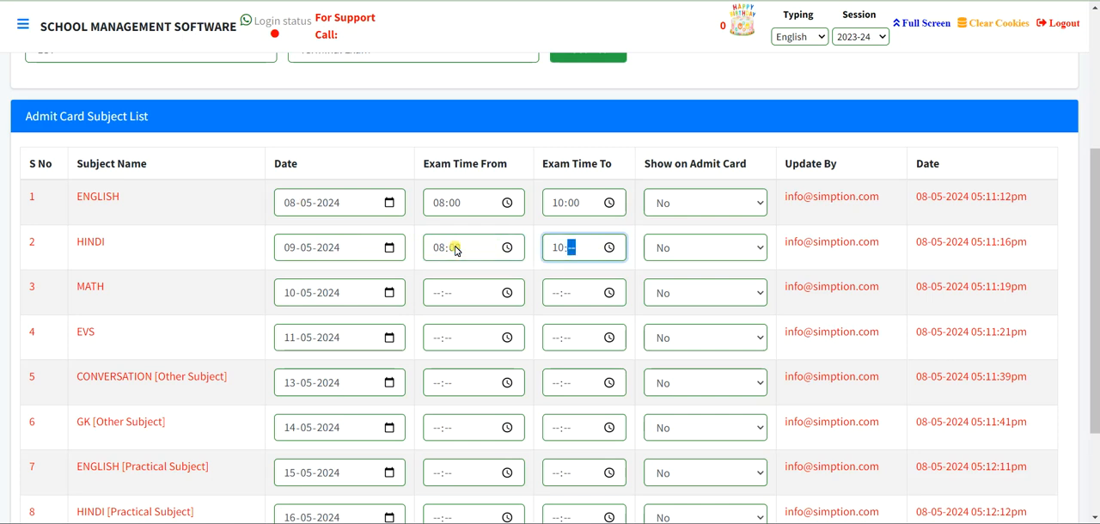
- Set the exam time of the main MATH subject from 08:00 to 10:00
{"action": "key", "text": "Tab"}
{"action": "key", "text": "Tab"}
{"action": "key", "text": "Tab"}
{"action": "key", "text": "Tab"}
{"action": "key", "text": "Tab"}
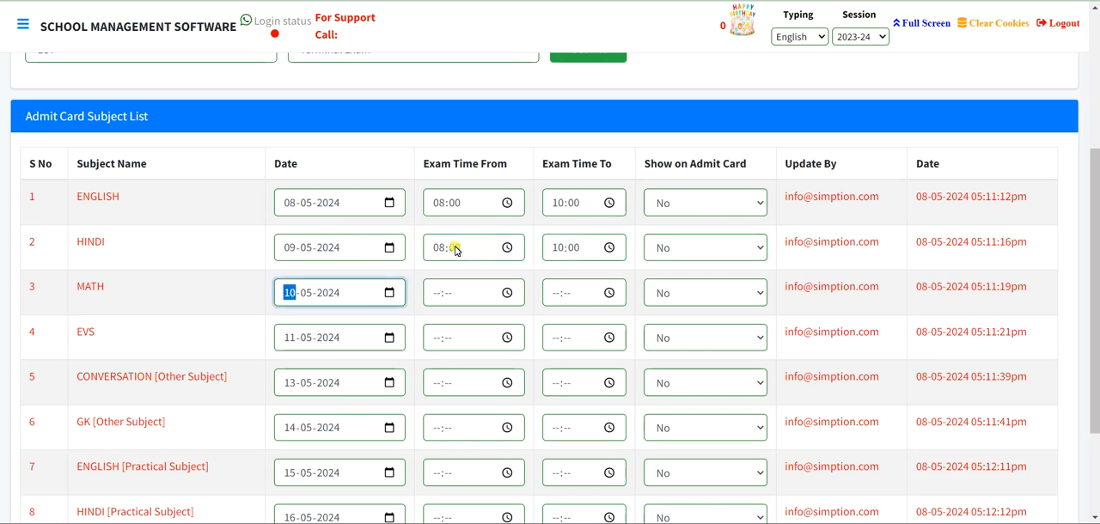
{"action": "type", "text": "08:--"}
{"action": "key", "text": "Tab"}
{"action": "left_click", "coordinate": [453, 293]}
{"action": "key", "text": "Tab"}
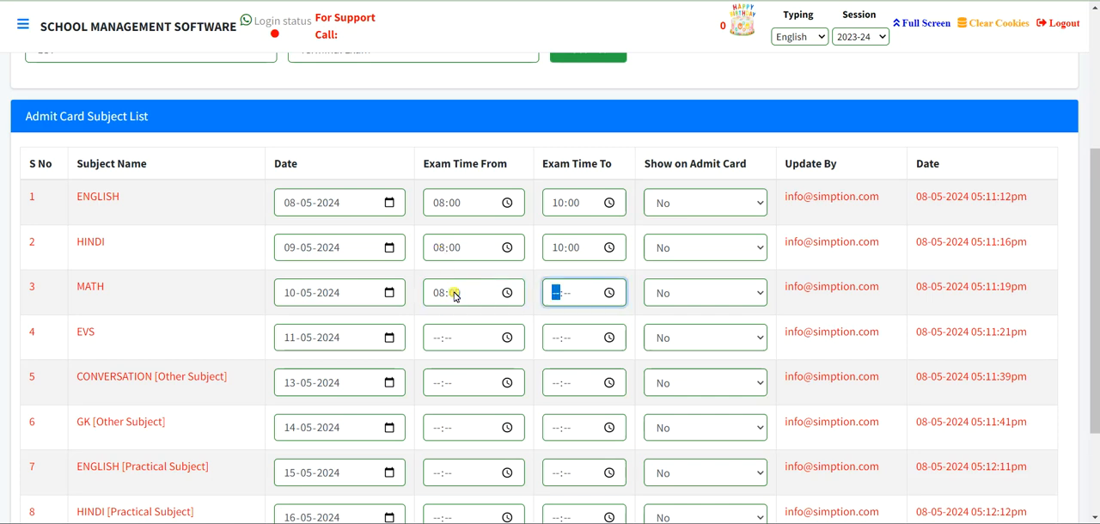
{"action": "type", "text": "10"}
- Set the exam time of the EVS subject from 08:00 to 10:00
{"action": "key", "text": "Tab"}
{"action": "key", "text": "Tab"}
{"action": "key", "text": "Tab"}
{"action": "key", "text": "Tab"}
{"action": "key", "text": "Tab"}
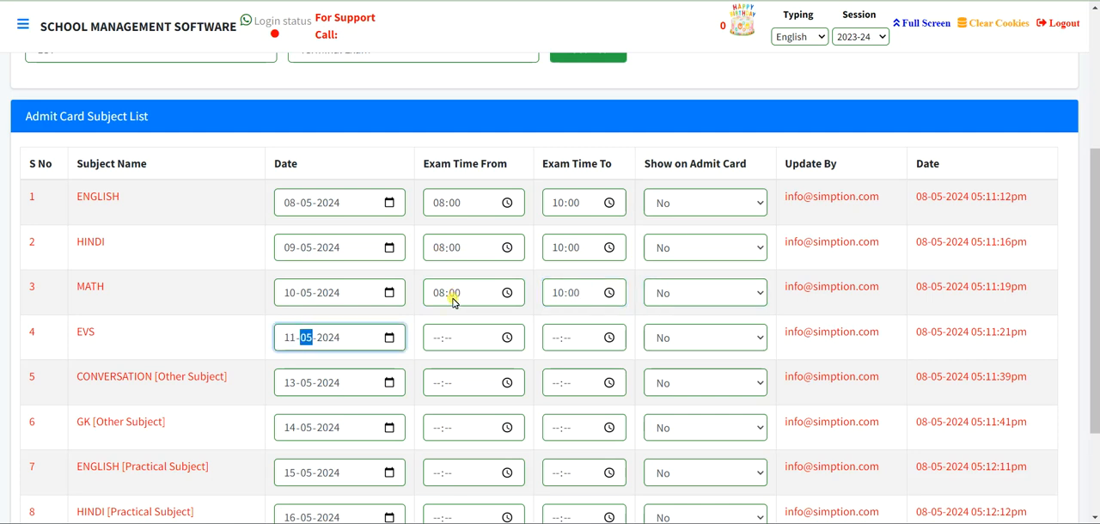
{"action": "type", "text": "08:00"}
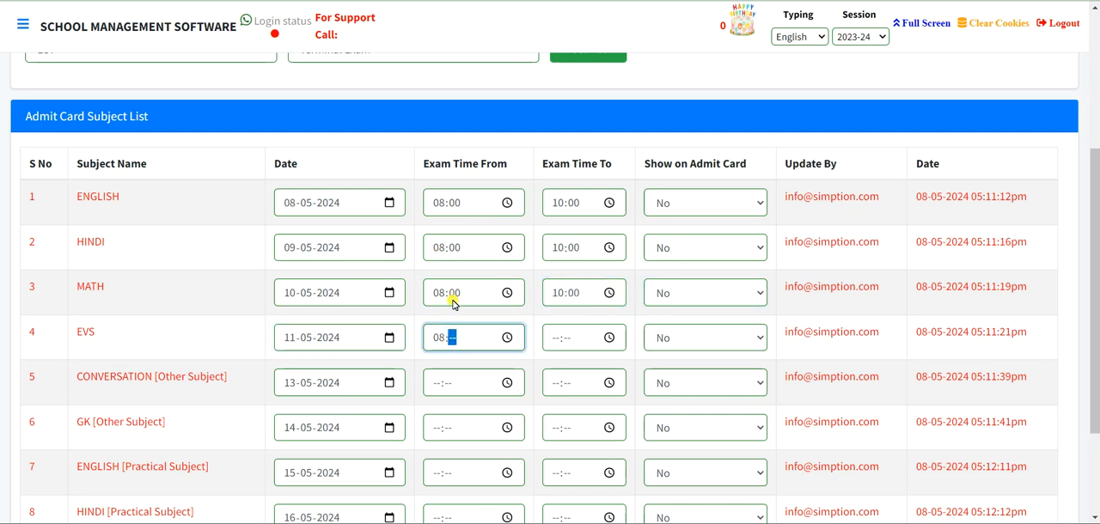
{"action": "key", "text": "Tab"}
{"action": "type", "text": "10"}
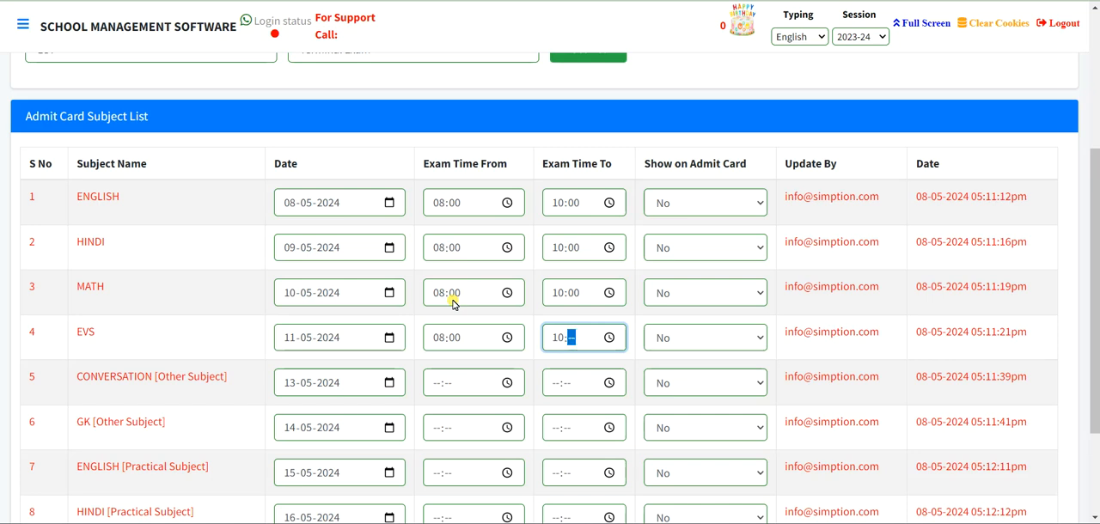
- Set the exam time of the other subject CONVERSATION from 08:00 to 10:00
{"action": "left_click", "coordinate": [438, 383]}
{"action": "type", "text": "08:10"}
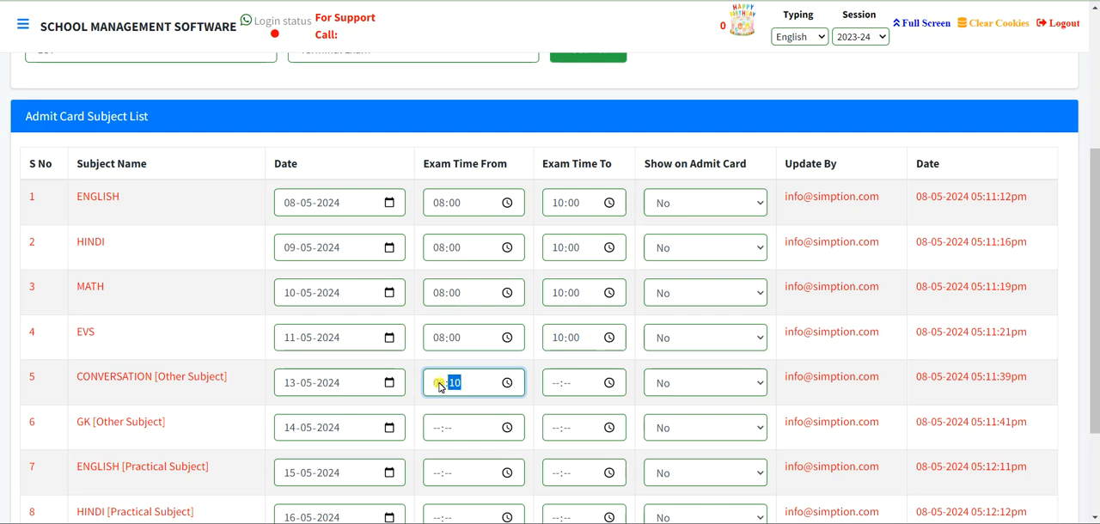
{"action": "key", "text": "Tab"}
{"action": "type", "text": "10"}
{"action": "key", "text": "Tab"}
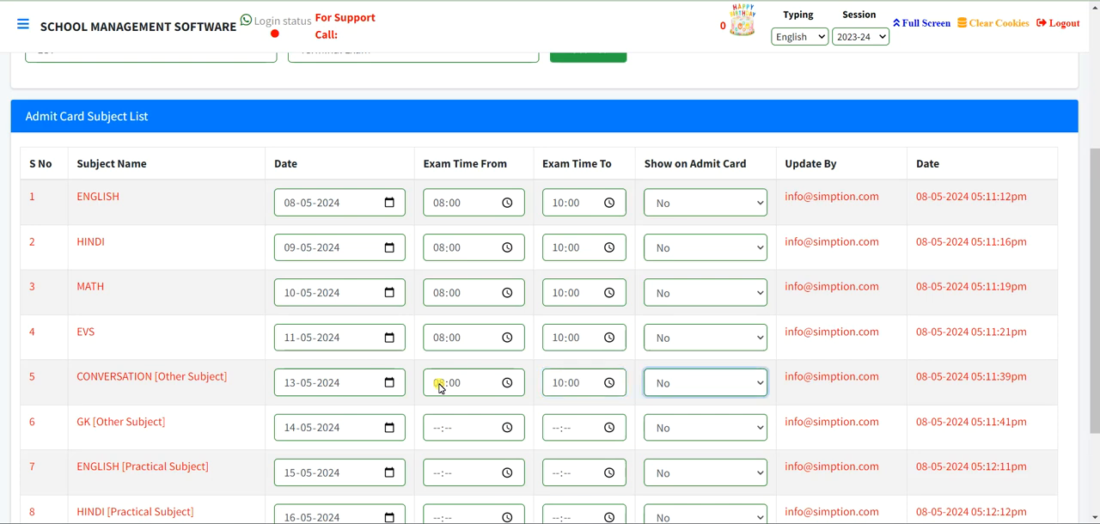
- Set the exam times of the other subject GK and the practical ENGLISH subject from 08:00 to 10:00
{"action": "scroll", "coordinate": [436, 385], "scroll_direction": "down", "scroll_amount": 3}
{"action": "left_click", "coordinate": [436, 285]}
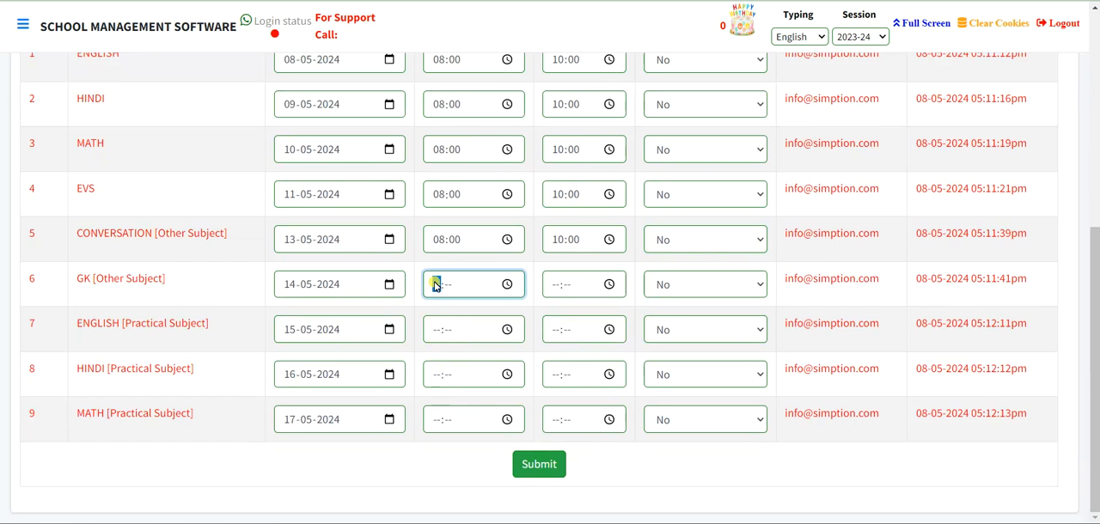
{"action": "type", "text": "08:00"}
{"action": "key", "text": "Tab"}
{"action": "type", "text": "10"}
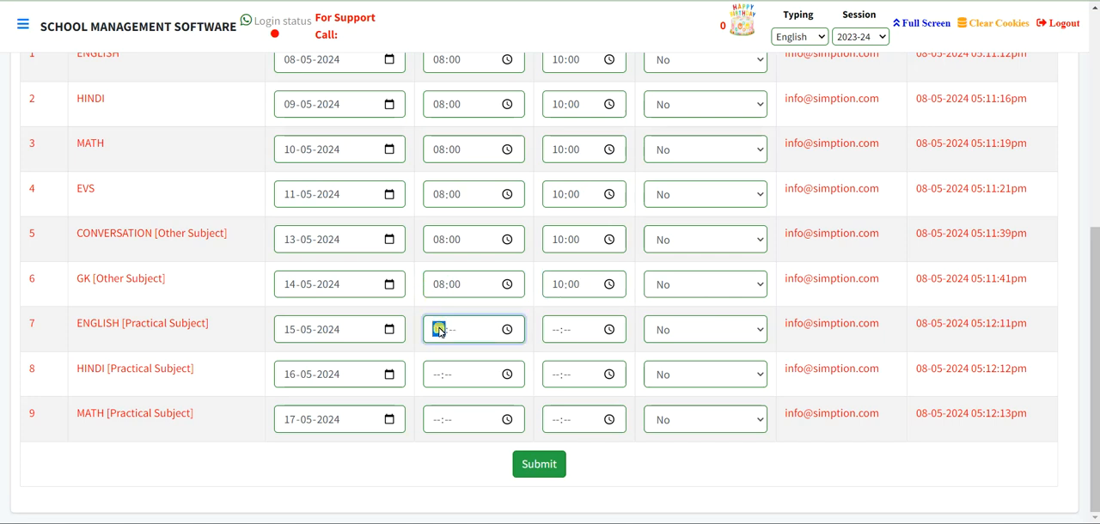
{"action": "key", "text": "Tab"}
{"action": "type", "text": "10"}
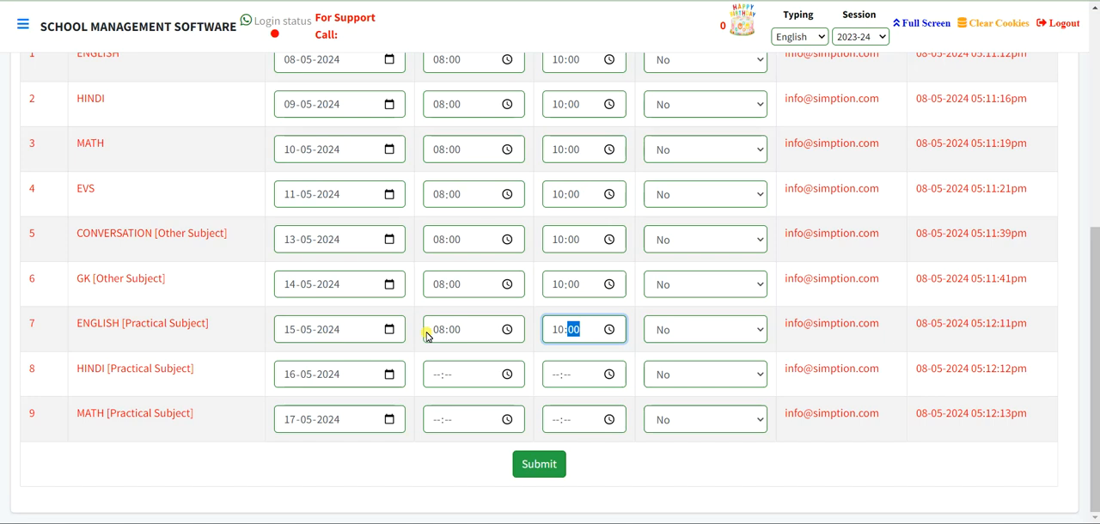
- Set the exam time of the practical HINDI subject from 08:00 to 10:00
{"action": "key", "text": "Tab"}
{"action": "key", "text": "Tab"}
{"action": "key", "text": "Tab"}
{"action": "key", "text": "Tab"}
{"action": "key", "text": "Tab"}
{"action": "type", "text": "08:"}
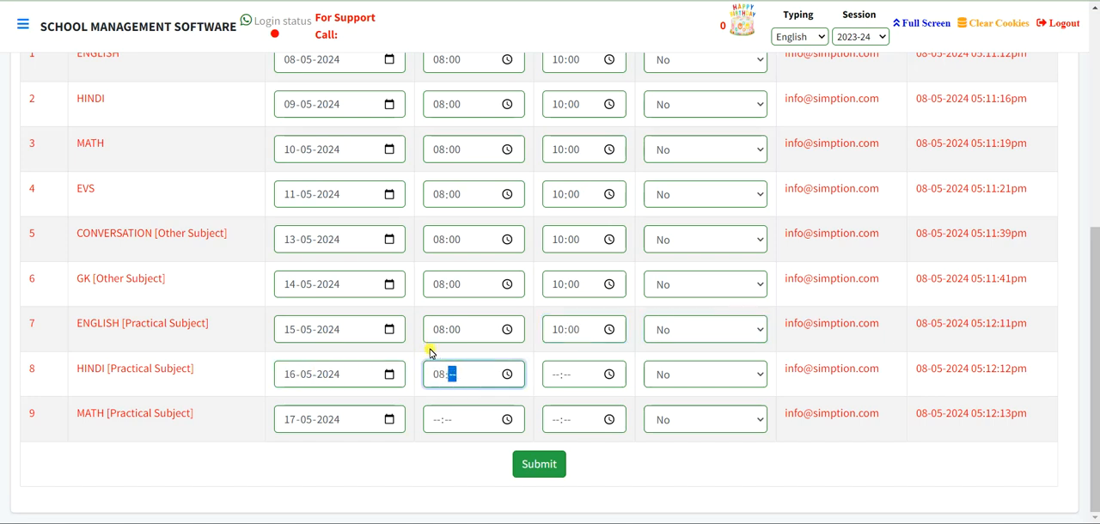
{"action": "type", "text": "00"}
{"action": "key", "text": "Tab"}
{"action": "type", "text": "10:00"}
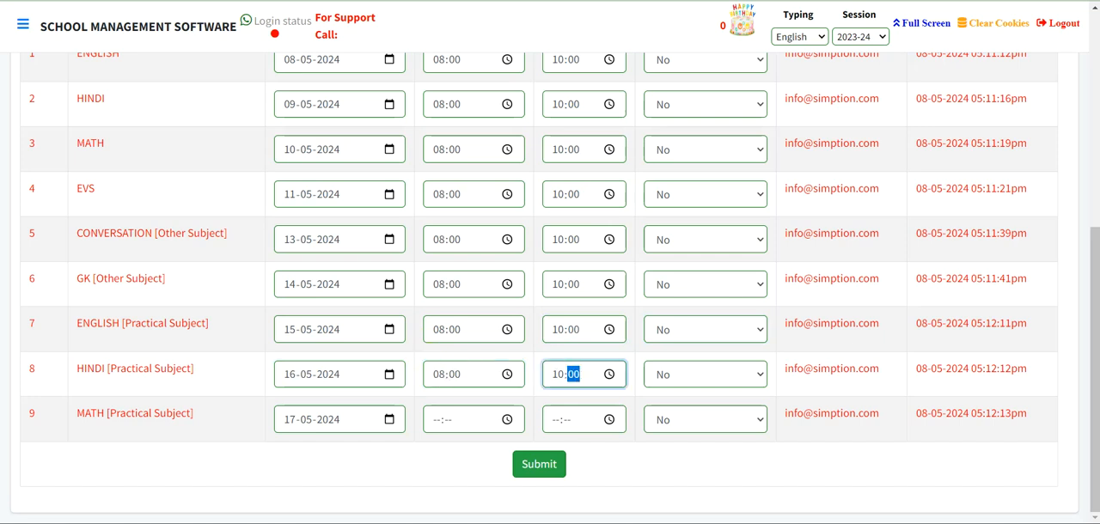
- Set the exam time of the practical MATH subject from 08:00 to 10:00
{"action": "left_click", "coordinate": [436, 421]}
{"action": "type", "text": "08:--"}
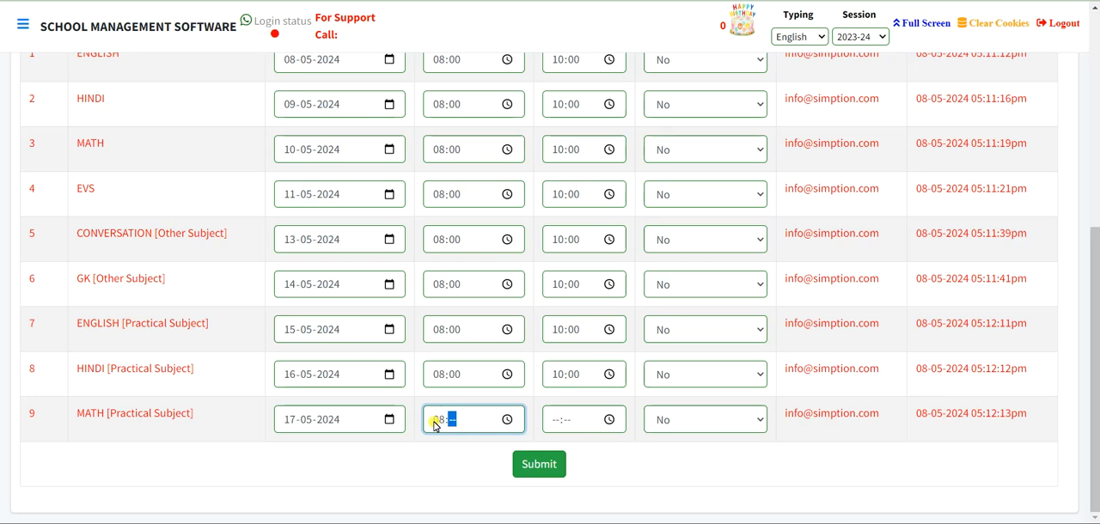
{"action": "key", "text": "Tab"}
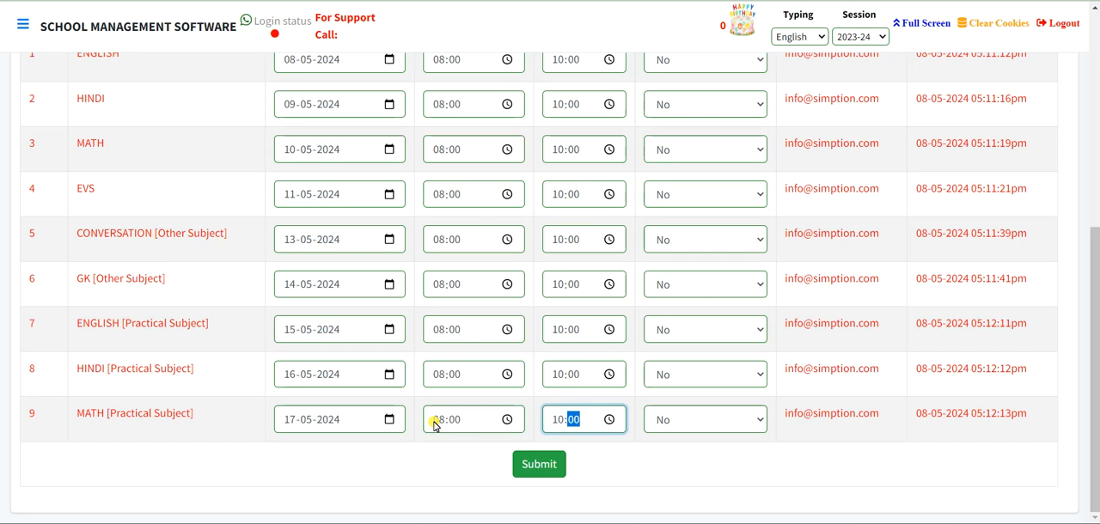
- Set Show on Admit Card to Yes for the main ENGLISH and HINDI subjects
{"action": "scroll", "coordinate": [434, 422], "scroll_direction": "up", "scroll_amount": 3}
{"action": "left_click", "coordinate": [666, 357]}
{"action": "left_click", "coordinate": [669, 371]}
{"action": "scroll", "coordinate": [667, 365], "scroll_direction": "down", "scroll_amount": 1}
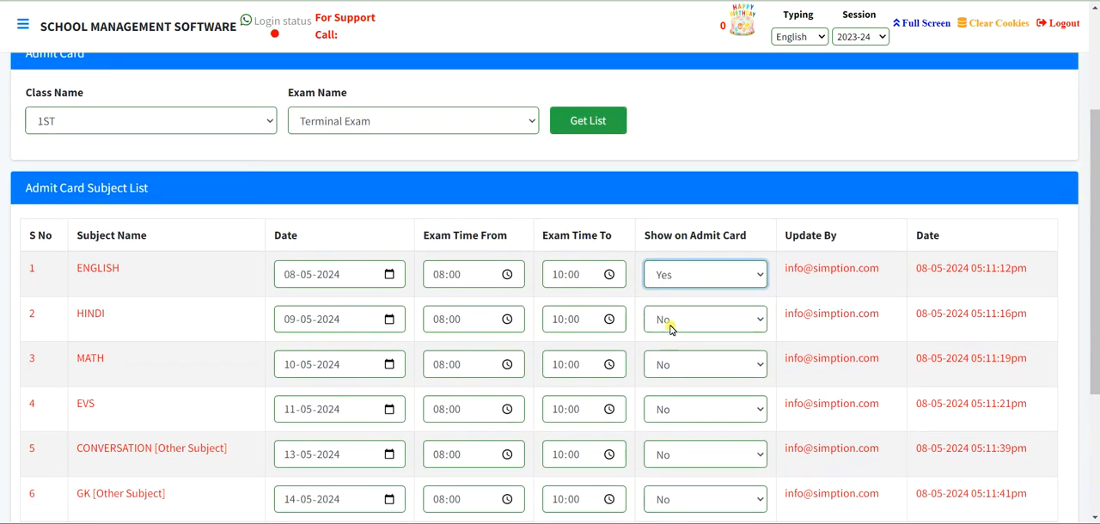
{"action": "left_click", "coordinate": [671, 320]}
{"action": "left_click", "coordinate": [669, 341]}
{"action": "scroll", "coordinate": [666, 335], "scroll_direction": "down", "scroll_amount": 2}
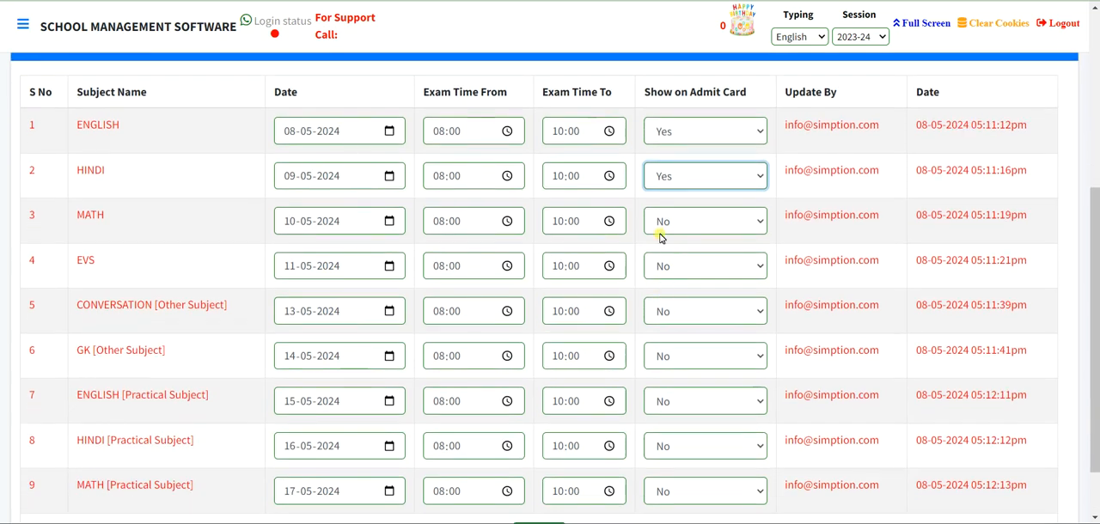
- Set Show on Admit Card to Yes for the main MATH and EVS subjects
{"action": "left_click", "coordinate": [661, 225]}
{"action": "left_click", "coordinate": [662, 244]}
{"action": "left_click", "coordinate": [663, 266]}
{"action": "left_click", "coordinate": [663, 288]}
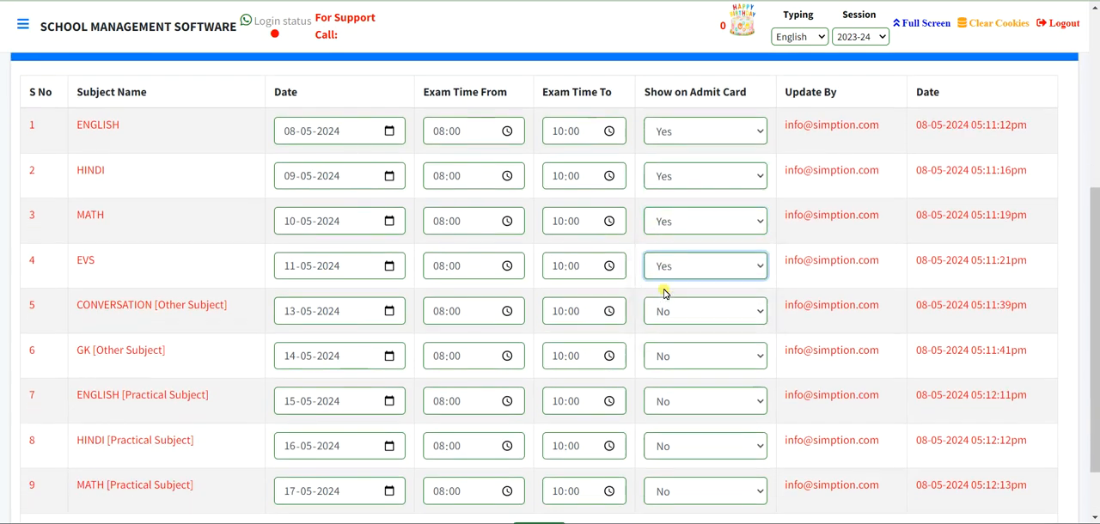
- Set Show on Admit Card to Yes for the other subjects CONVERSATION and GK
{"action": "left_click", "coordinate": [662, 314]}
{"action": "left_click", "coordinate": [663, 333]}
{"action": "left_click", "coordinate": [660, 357]}
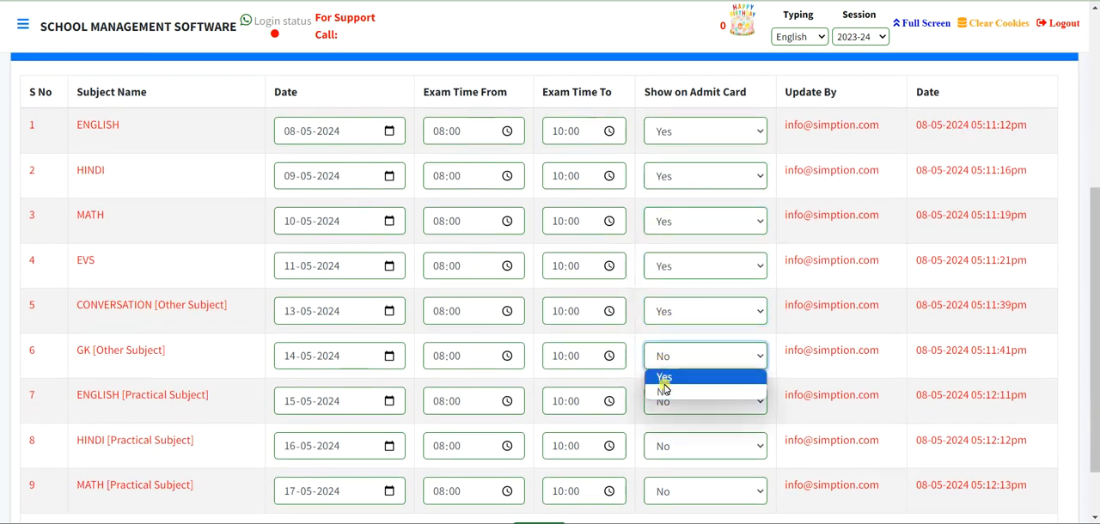
{"action": "left_click", "coordinate": [663, 376]}
{"action": "scroll", "coordinate": [649, 309], "scroll_direction": "down", "scroll_amount": 1}
{"action": "left_click", "coordinate": [660, 284]}
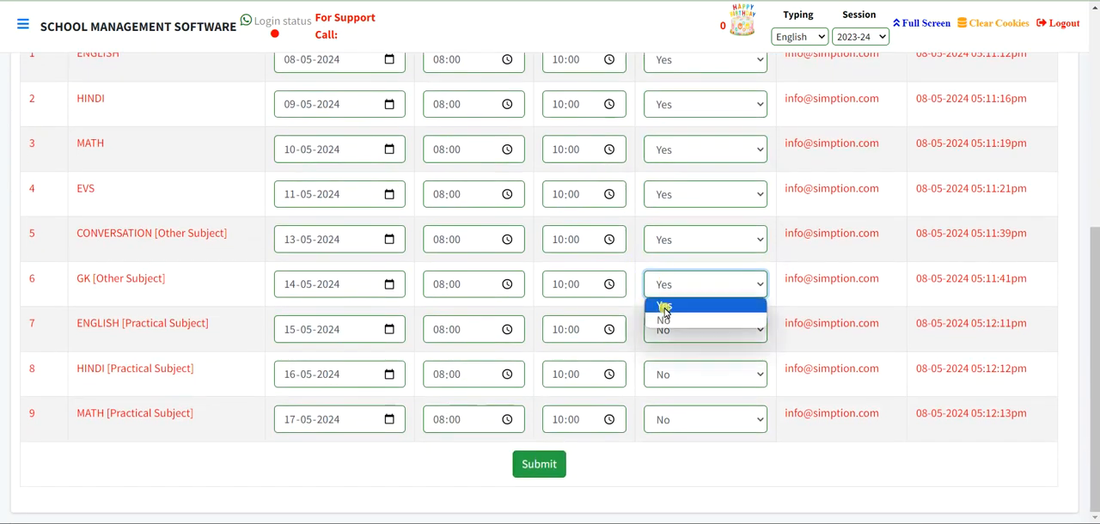
{"action": "left_click", "coordinate": [659, 305]}
- Set Show on Admit Card to Yes for the practical ENGLISH, HINDI and MATH subjects and submit the admit card schedule
{"action": "left_click", "coordinate": [660, 329]}
{"action": "left_click", "coordinate": [663, 351]}
{"action": "left_click", "coordinate": [666, 376]}
{"action": "left_click", "coordinate": [662, 398]}
{"action": "left_click", "coordinate": [662, 378]}
{"action": "left_click", "coordinate": [663, 396]}
{"action": "left_click", "coordinate": [671, 414]}
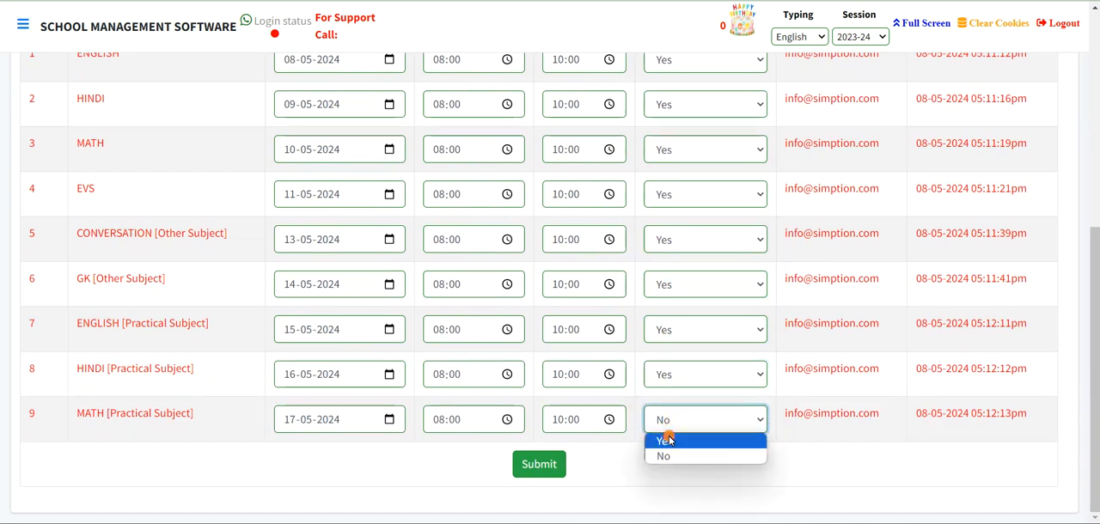
{"action": "left_click", "coordinate": [664, 438]}
{"action": "left_click", "coordinate": [538, 464]}
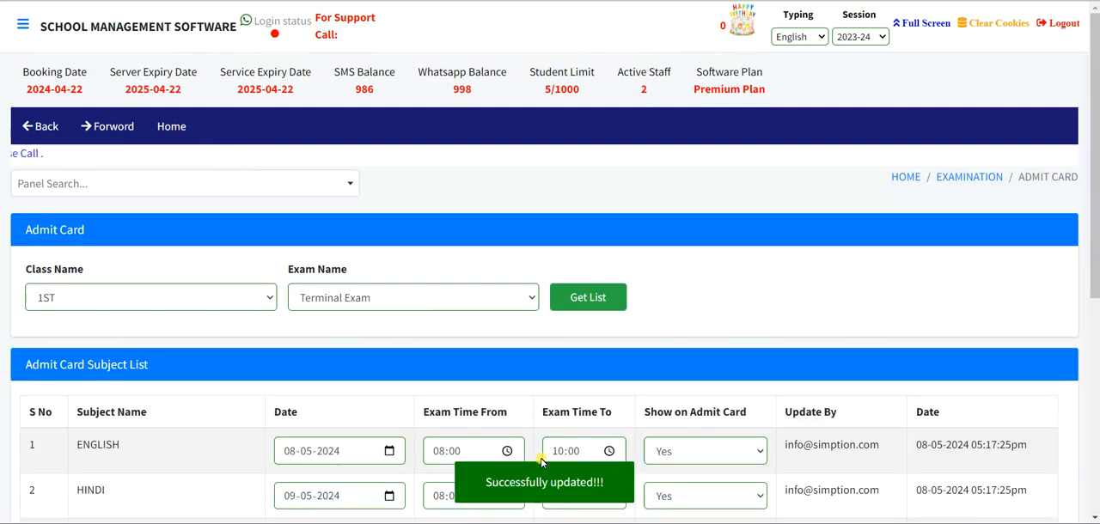
- Open Admit Card Print from Examination Management and list the students of class 1ST, section A, for the Terminal Exam
{"action": "left_click", "coordinate": [961, 186]}
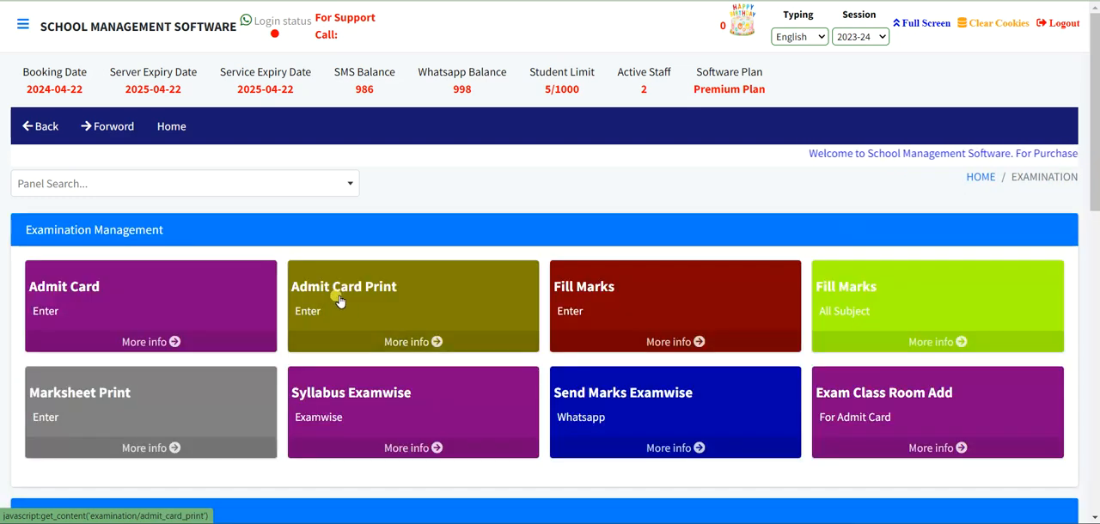
{"action": "left_click", "coordinate": [340, 301]}
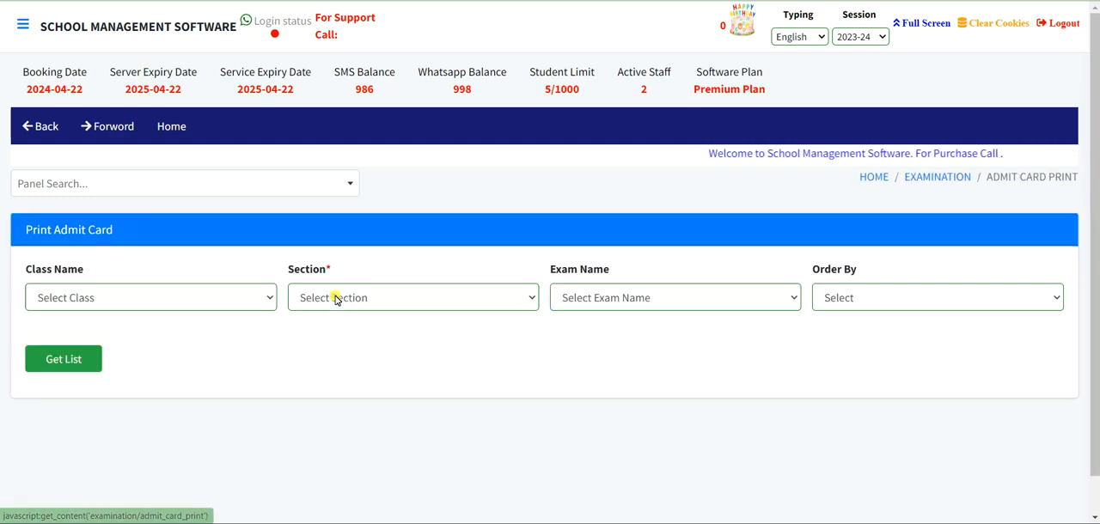
{"action": "scroll", "coordinate": [335, 297], "scroll_direction": "down", "scroll_amount": 1}
{"action": "left_click", "coordinate": [73, 260]}
{"action": "left_click", "coordinate": [62, 337]}
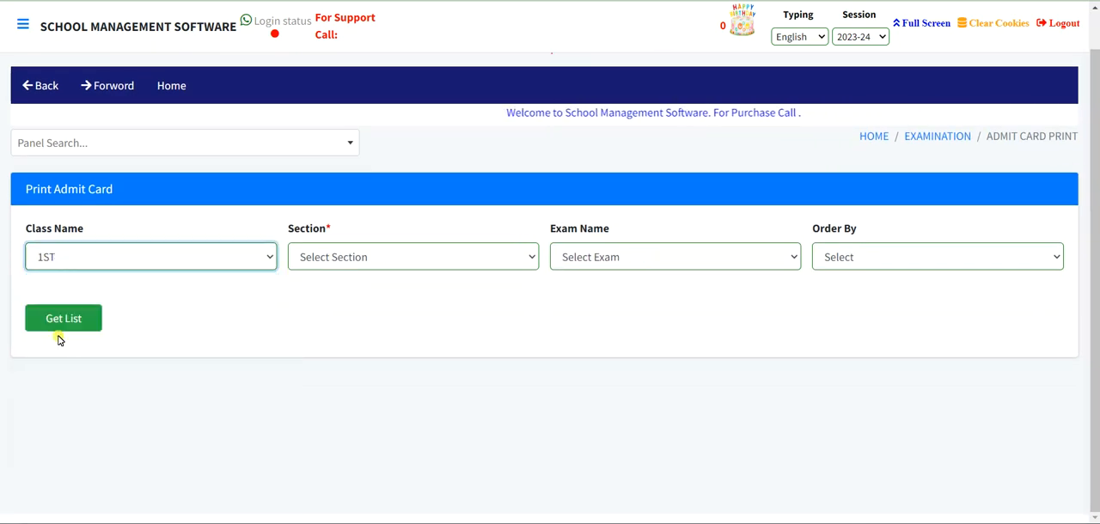
{"action": "left_click", "coordinate": [356, 257]}
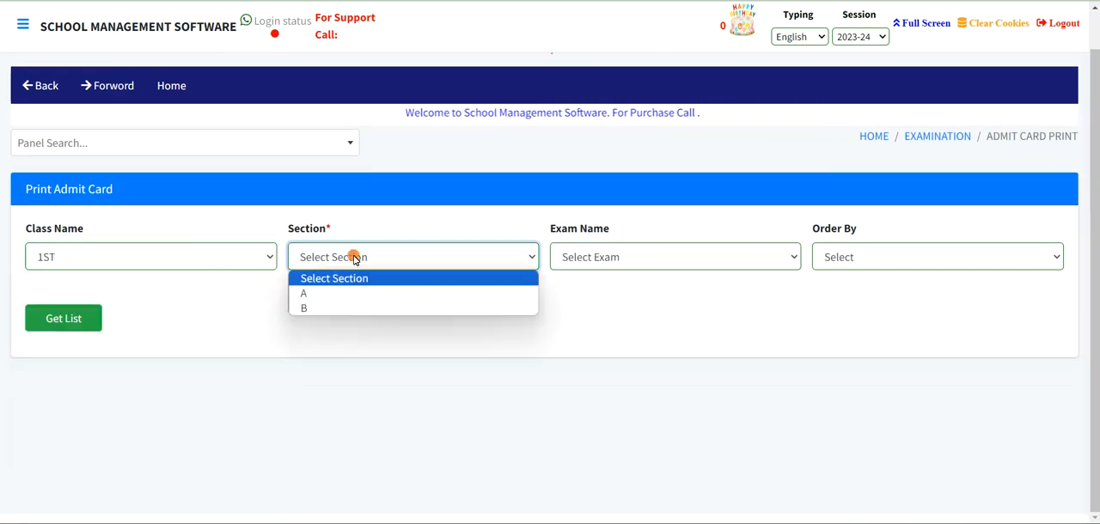
{"action": "left_click", "coordinate": [332, 295]}
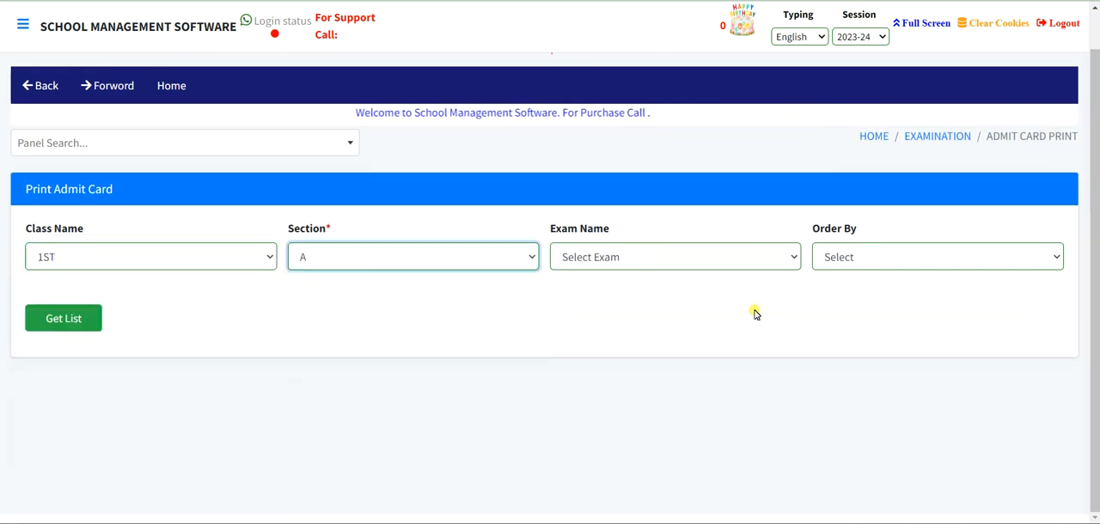
{"action": "left_click", "coordinate": [613, 266]}
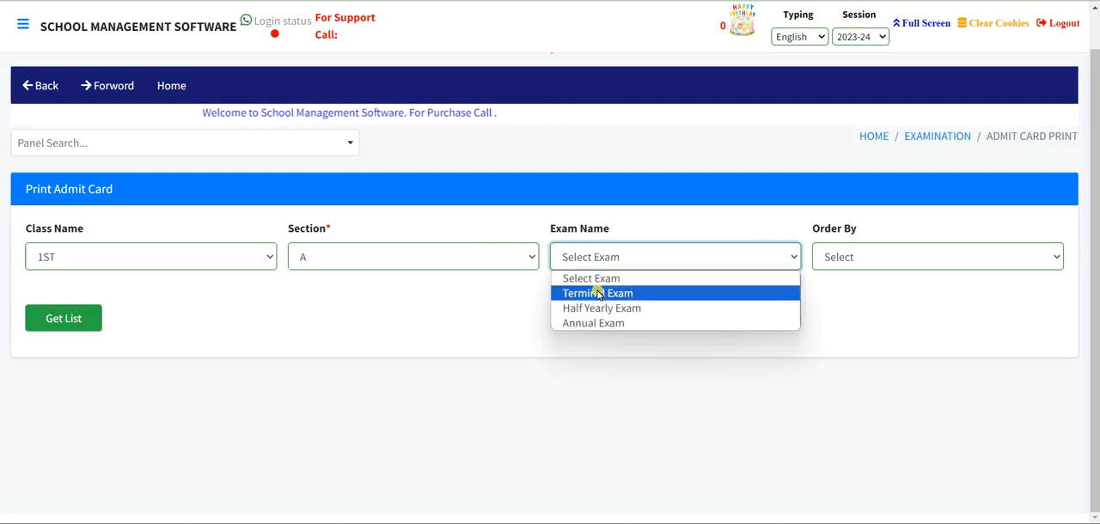
{"action": "left_click", "coordinate": [597, 293]}
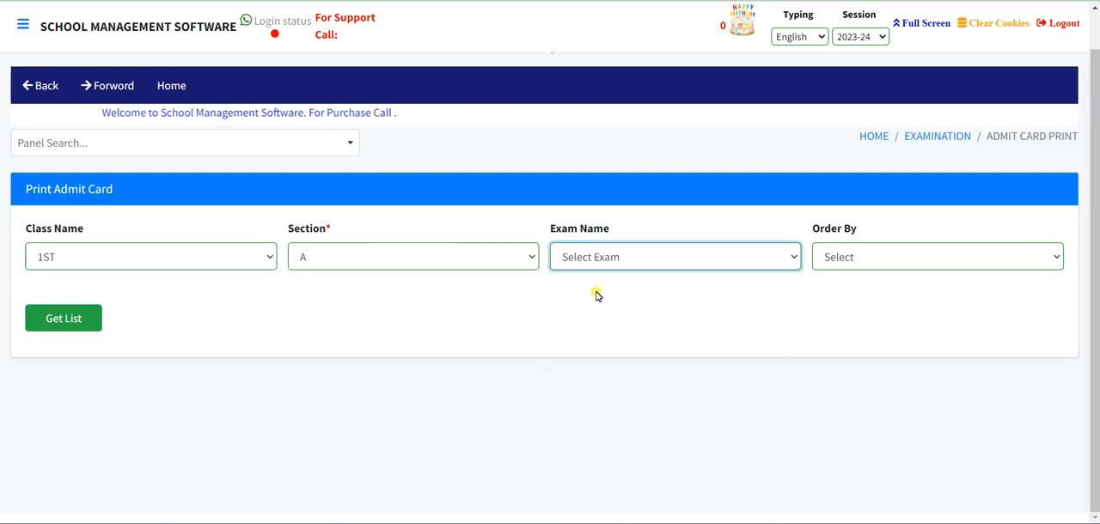
{"action": "left_click", "coordinate": [46, 320]}
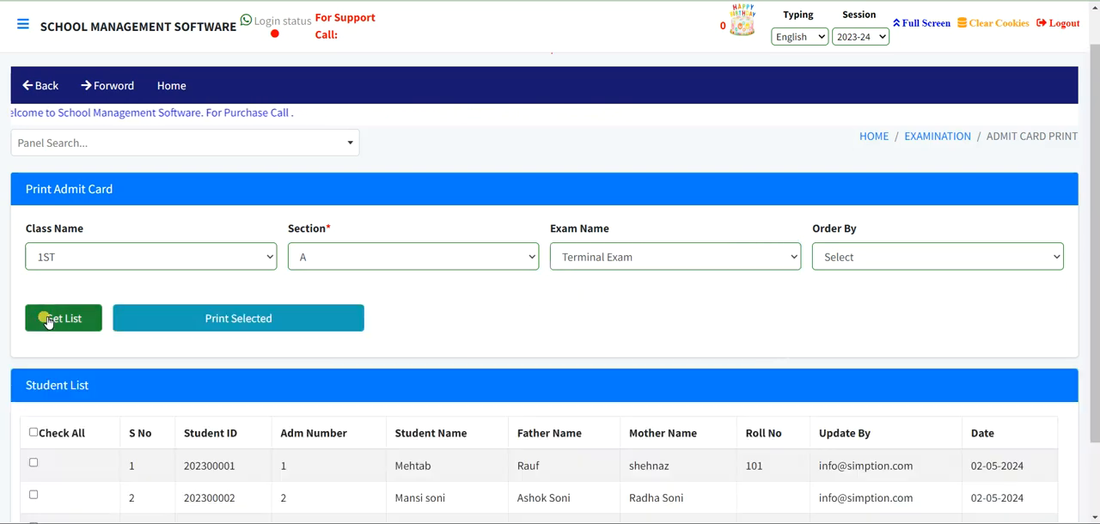
- Select all students in the list and generate their printable admit cards
{"action": "scroll", "coordinate": [473, 410], "scroll_direction": "down", "scroll_amount": 2}
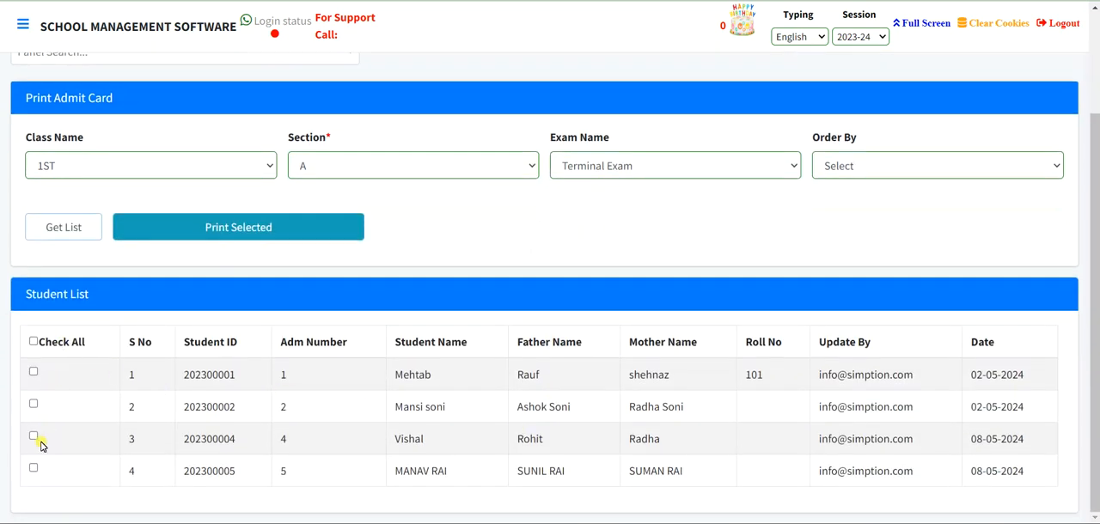
{"action": "left_click", "coordinate": [35, 375]}
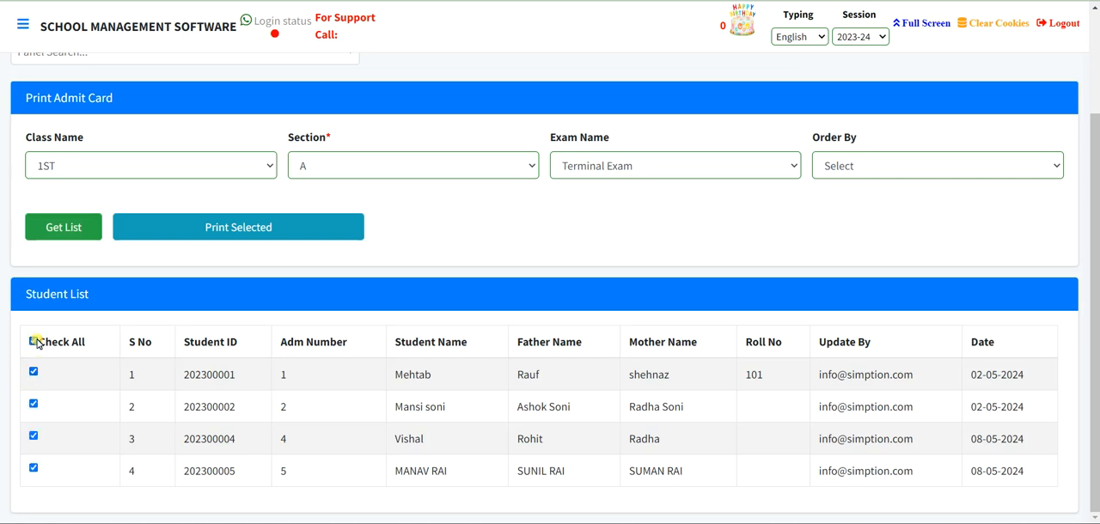
{"action": "left_click", "coordinate": [246, 240]}
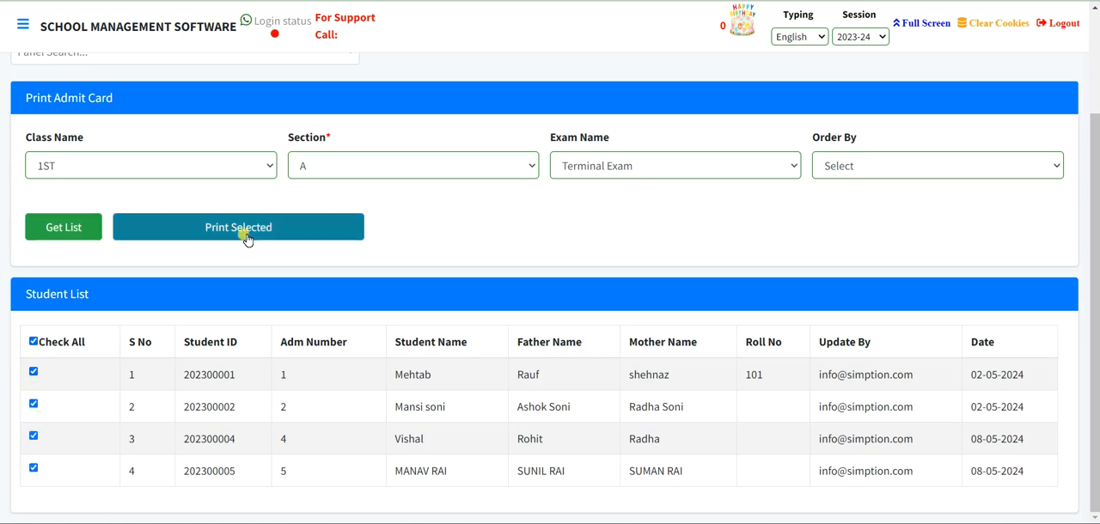
{"action": "left_click", "coordinate": [245, 229]}
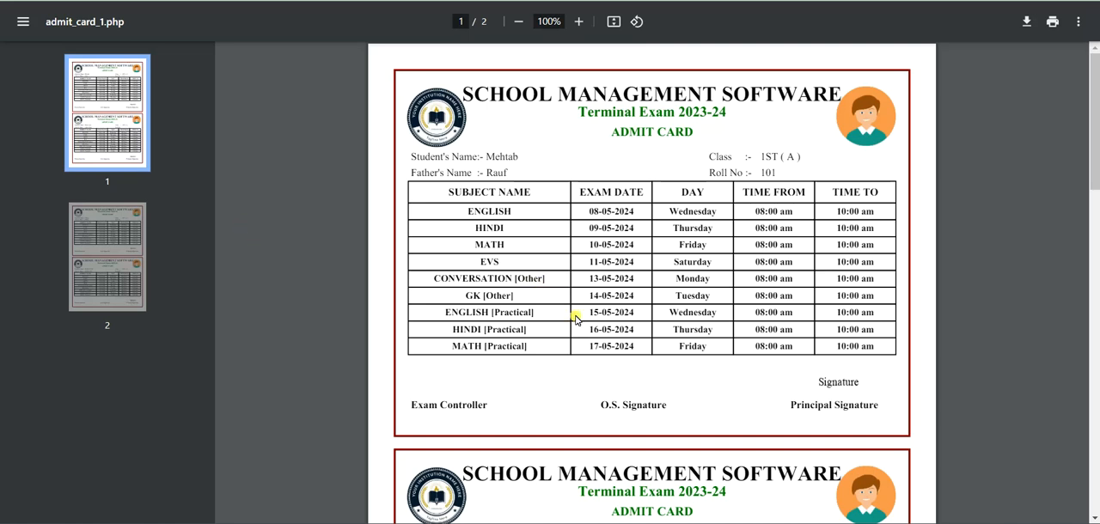
- Examine the generated admit cards on both pages, including subjects, exam dates, times and signature lines, and return to the student list
{"action": "scroll", "coordinate": [576, 318], "scroll_direction": "down", "scroll_amount": 1}
{"action": "scroll", "coordinate": [562, 358], "scroll_direction": "up", "scroll_amount": 1}
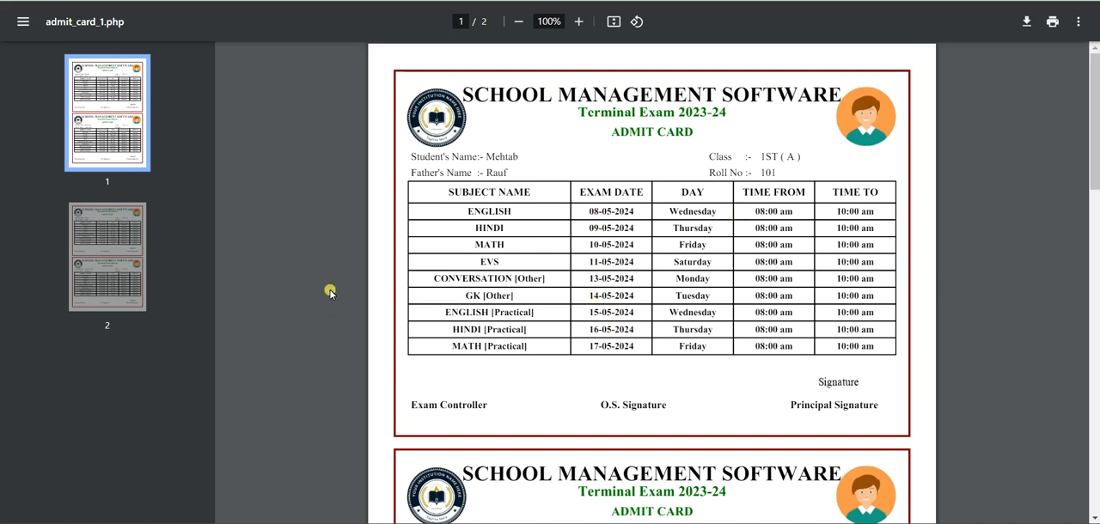
{"action": "scroll", "coordinate": [636, 295], "scroll_direction": "down", "scroll_amount": 3}
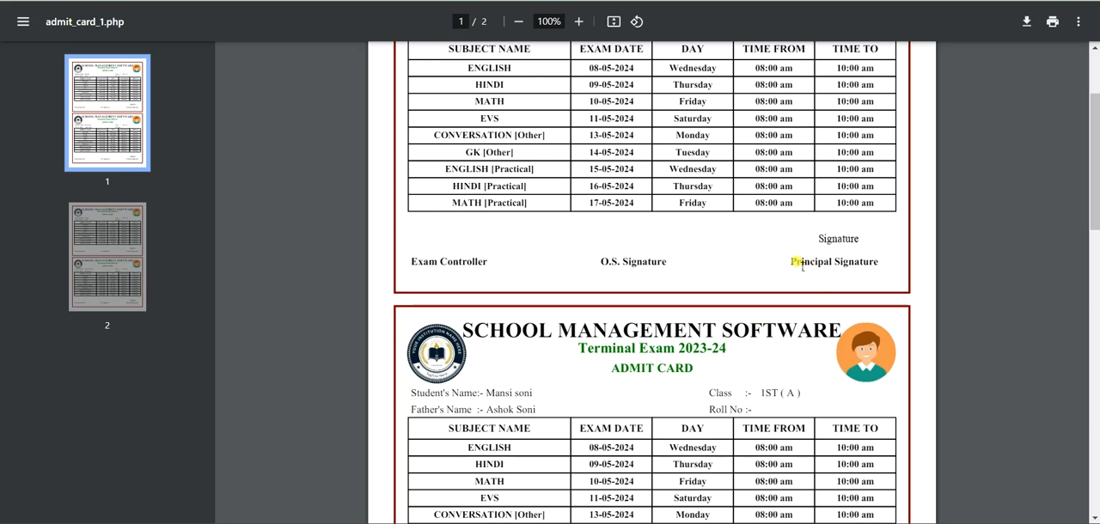
{"action": "left_click_drag", "start_coordinate": [798, 268], "coordinate": [894, 279]}
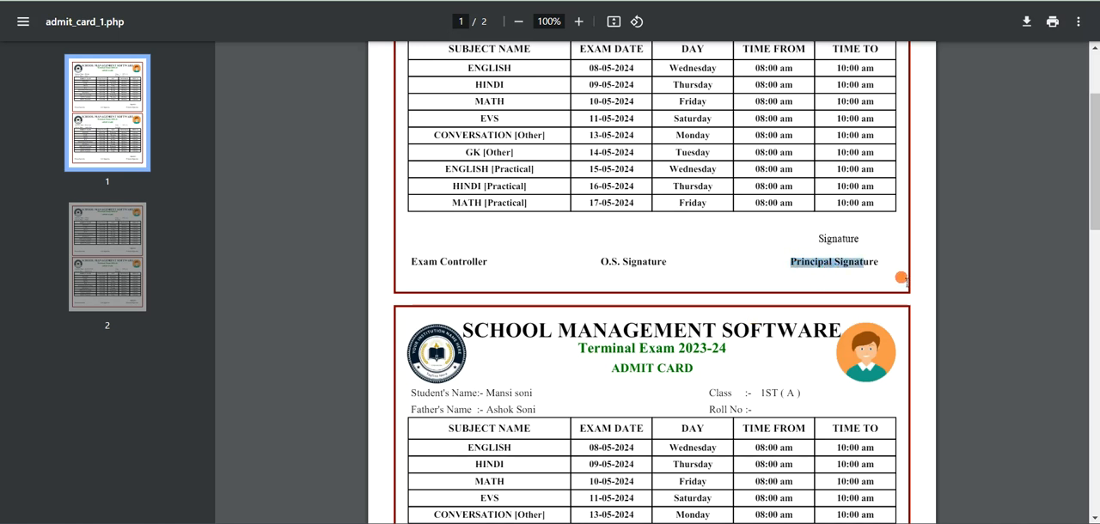
{"action": "left_click", "coordinate": [829, 243]}
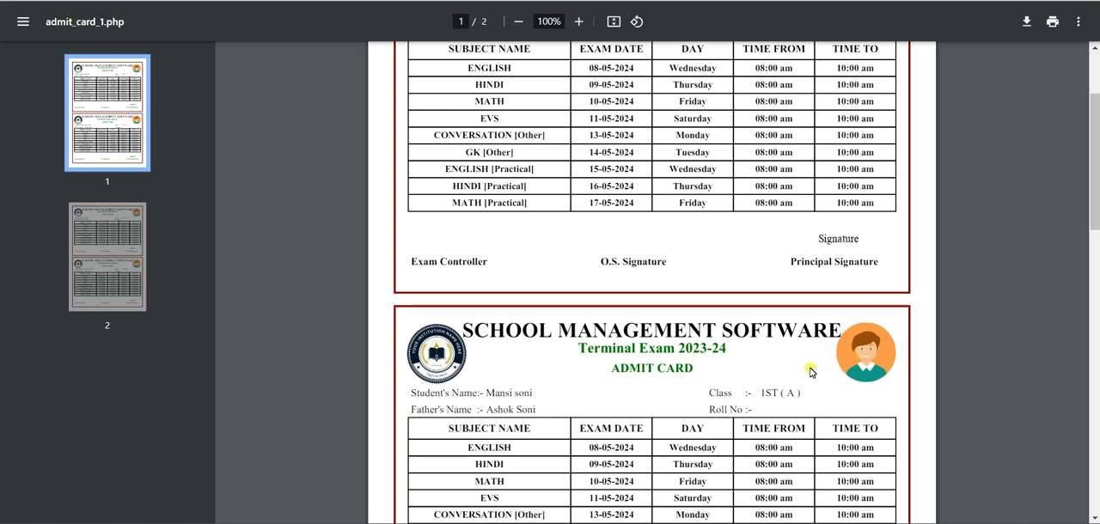
{"action": "scroll", "coordinate": [438, 371], "scroll_direction": "down", "scroll_amount": 15}
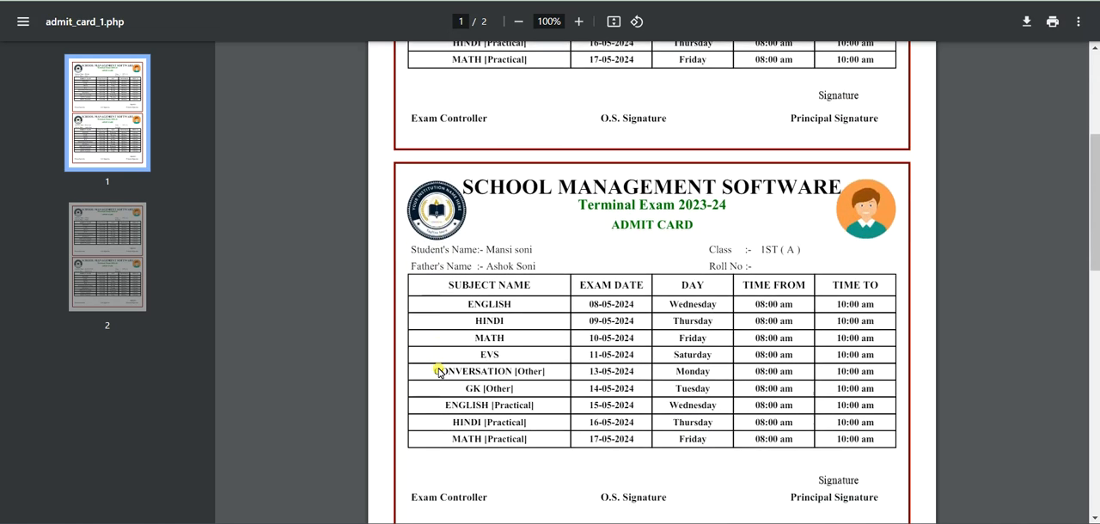
{"action": "scroll", "coordinate": [438, 372], "scroll_direction": "down", "scroll_amount": 3}
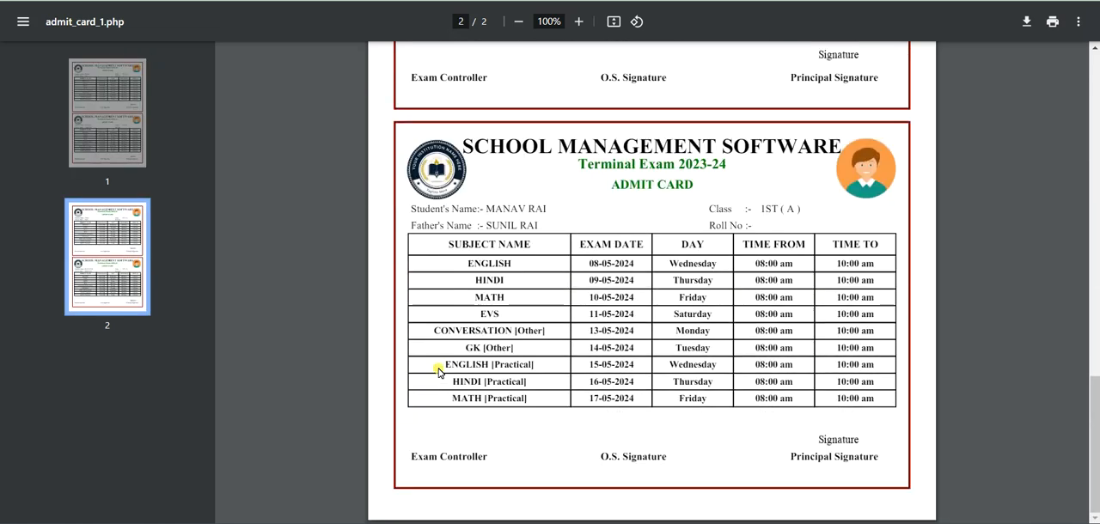
{"action": "left_click", "coordinate": [320, 1]}
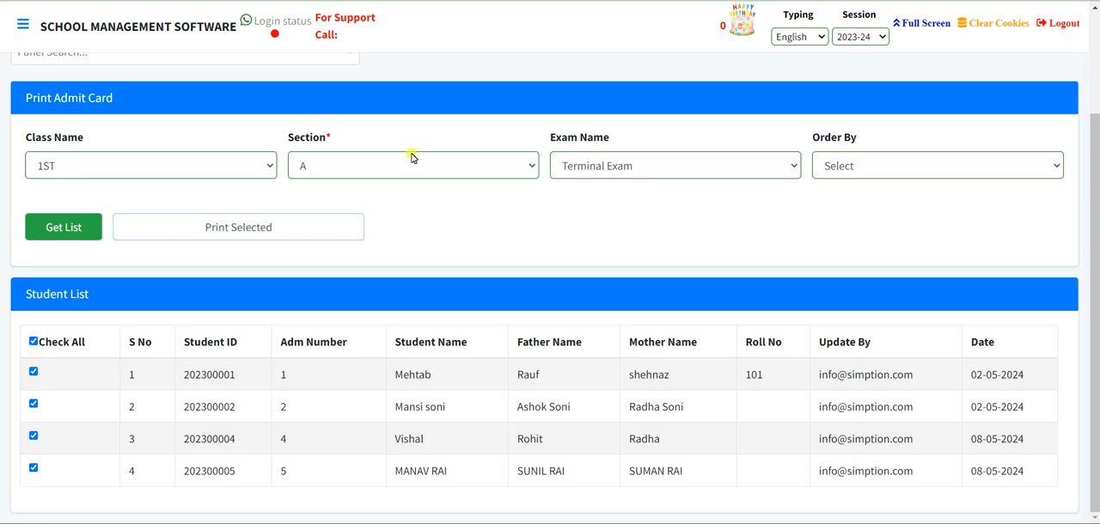
- Open the single-subject Fill Marks page and list the students of class 1ST, section A, for ENGLISH in the Terminal Exam
{"action": "scroll", "coordinate": [516, 222], "scroll_direction": "up", "scroll_amount": 3}
{"action": "left_click", "coordinate": [926, 176]}
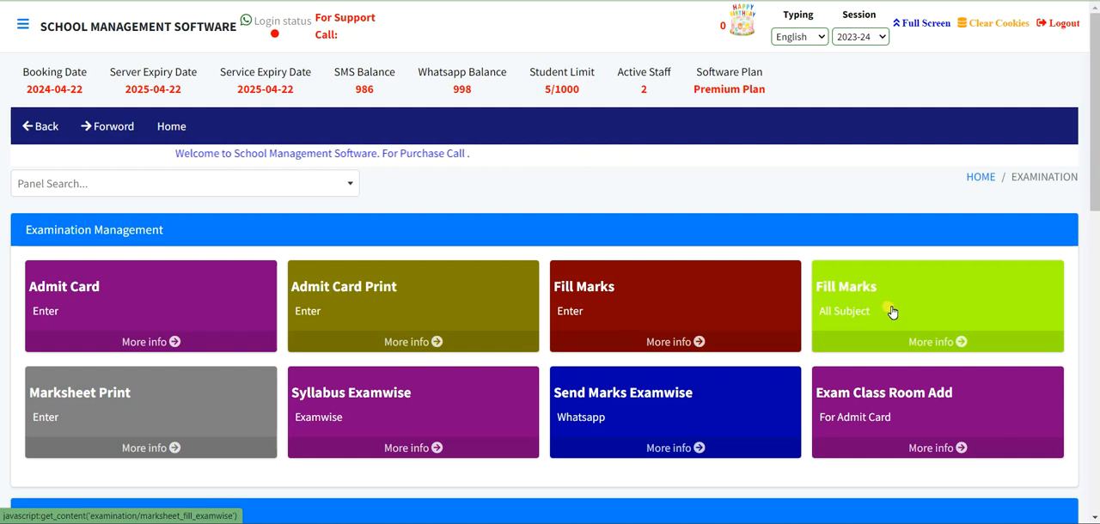
{"action": "left_click", "coordinate": [665, 305]}
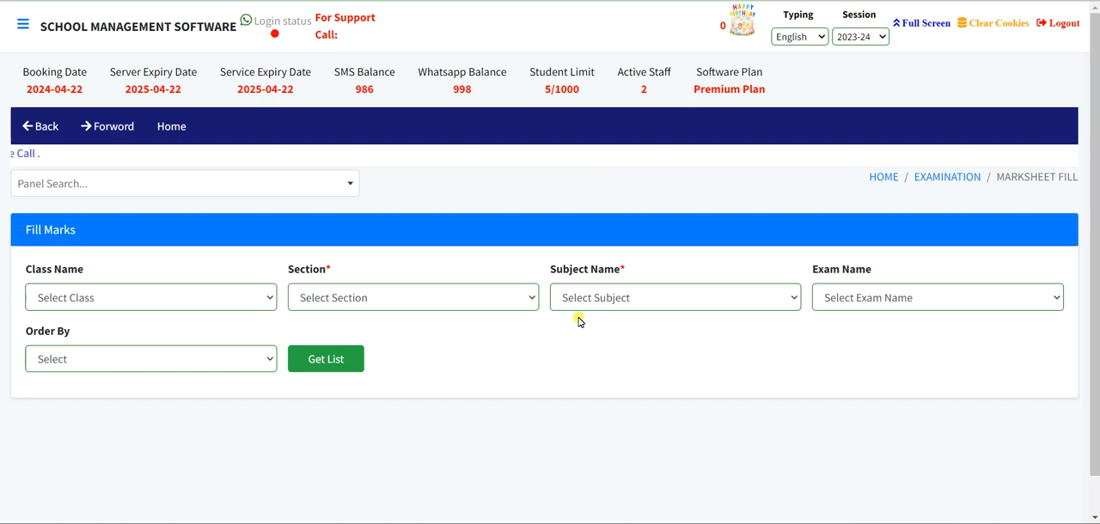
{"action": "left_click", "coordinate": [108, 296]}
{"action": "left_click", "coordinate": [75, 119]}
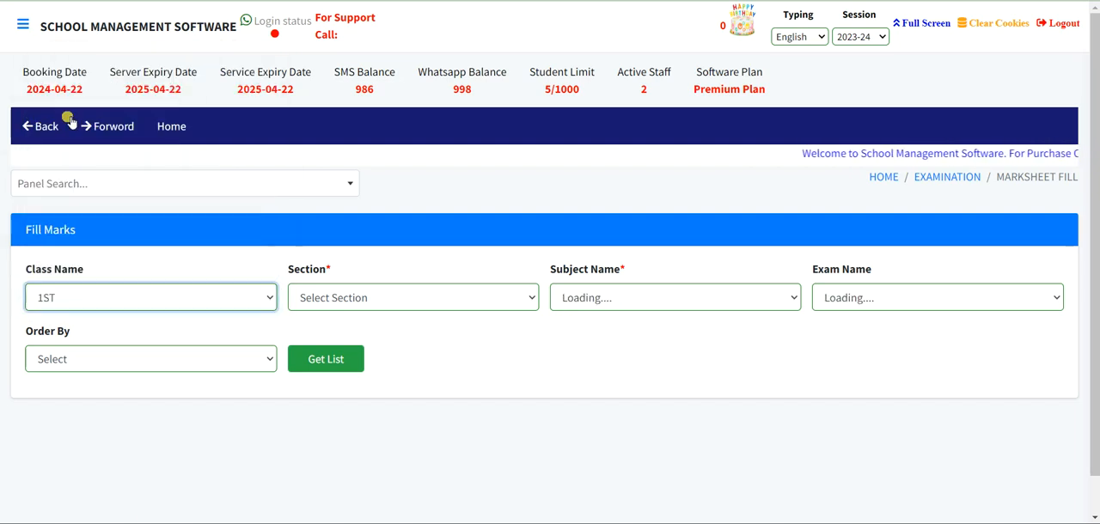
{"action": "left_click", "coordinate": [387, 297]}
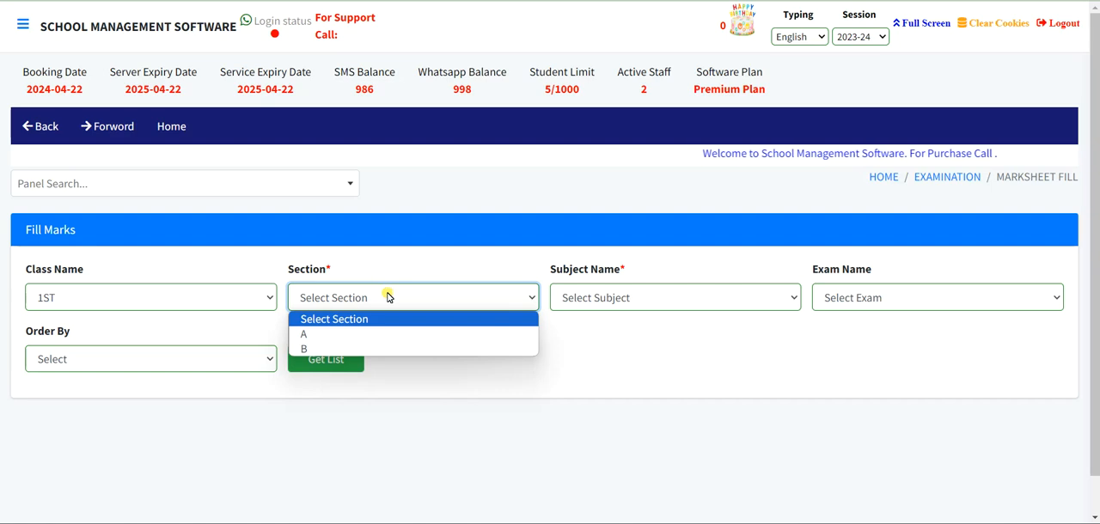
{"action": "left_click", "coordinate": [507, 331]}
{"action": "left_click", "coordinate": [642, 300]}
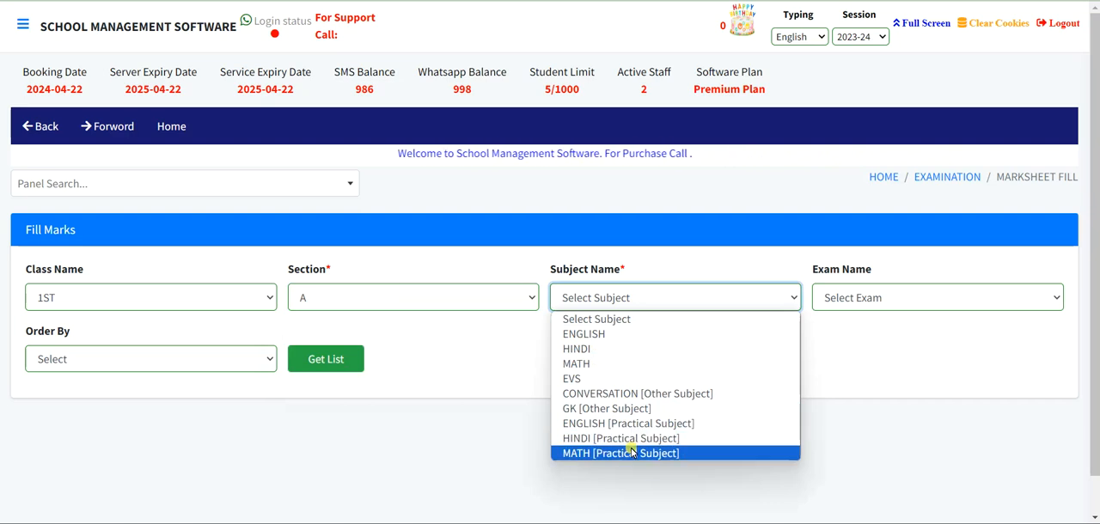
{"action": "left_click", "coordinate": [576, 335]}
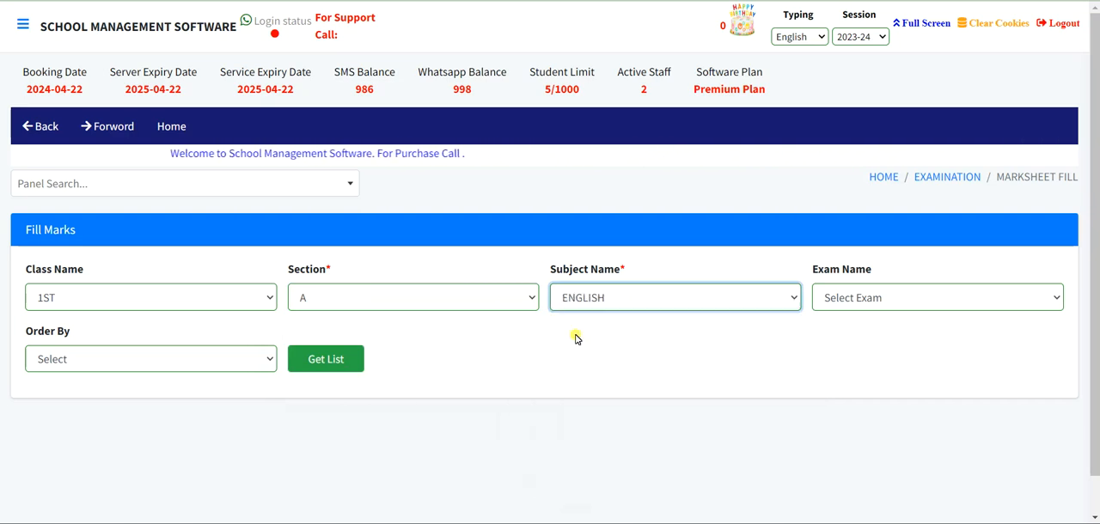
{"action": "left_click", "coordinate": [857, 302]}
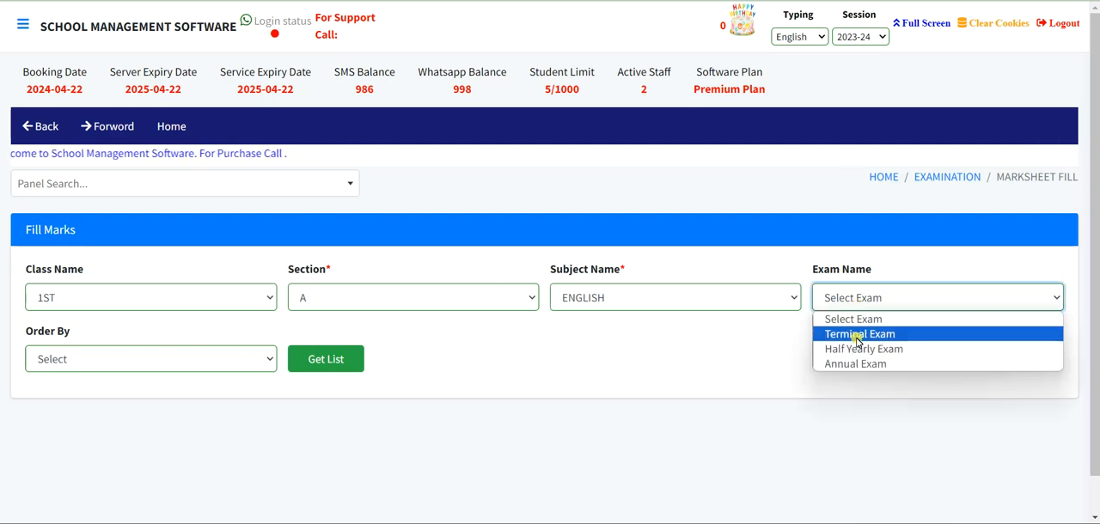
{"action": "left_click", "coordinate": [857, 337]}
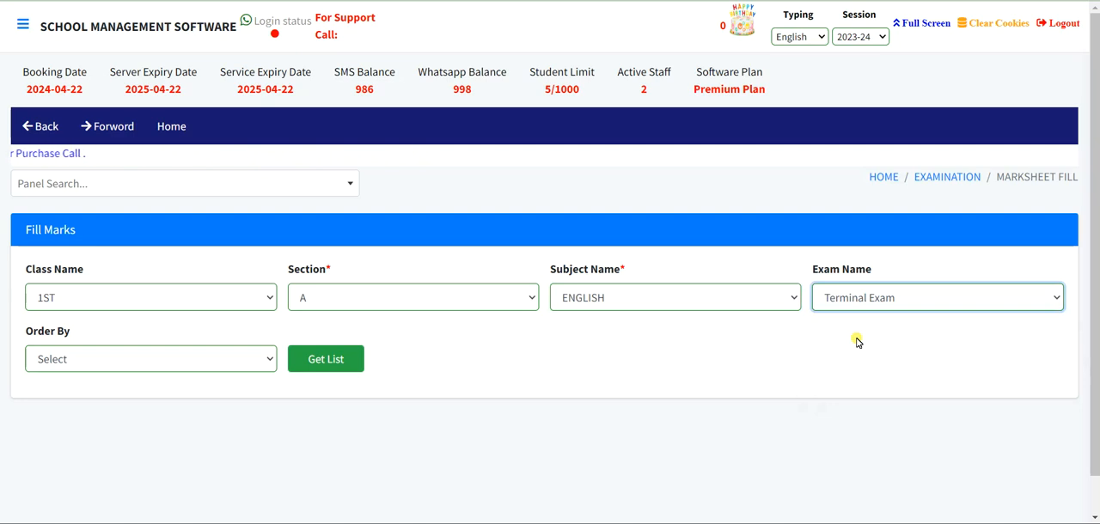
{"action": "left_click", "coordinate": [333, 361]}
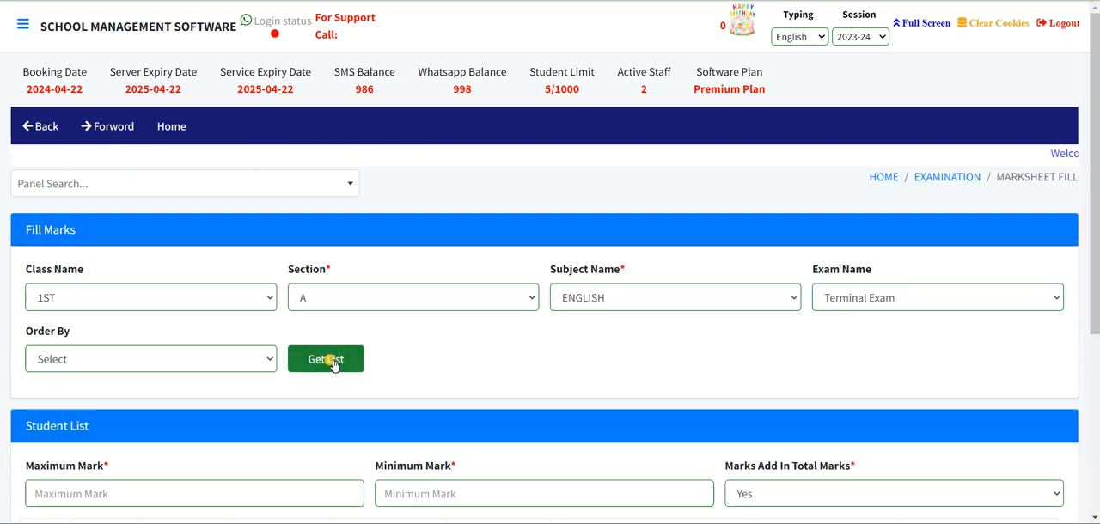
- Set the ENGLISH maximum mark to 50 and the minimum mark to 17
{"action": "scroll", "coordinate": [431, 365], "scroll_direction": "down", "scroll_amount": 2}
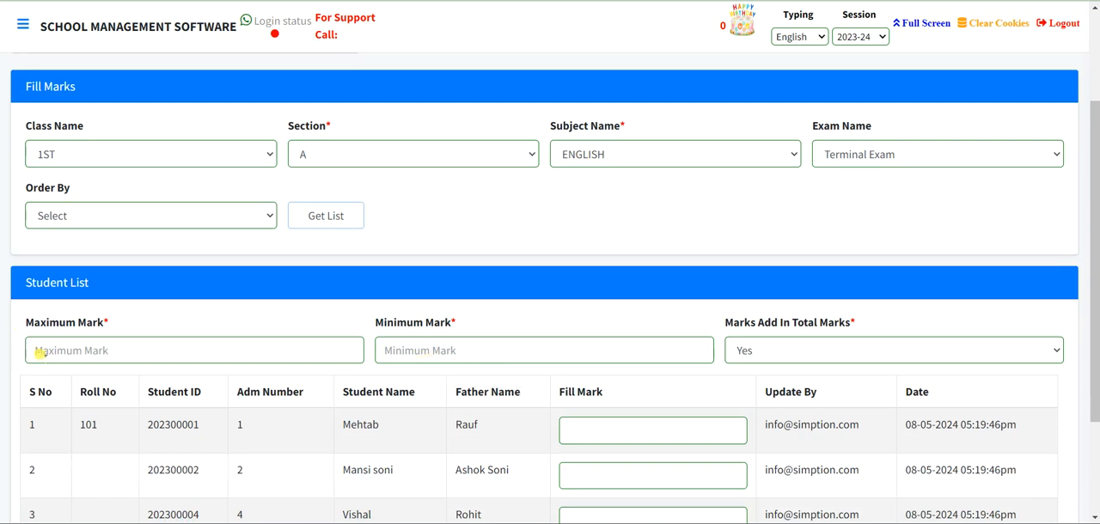
{"action": "left_click", "coordinate": [38, 353]}
{"action": "type", "text": "50"}
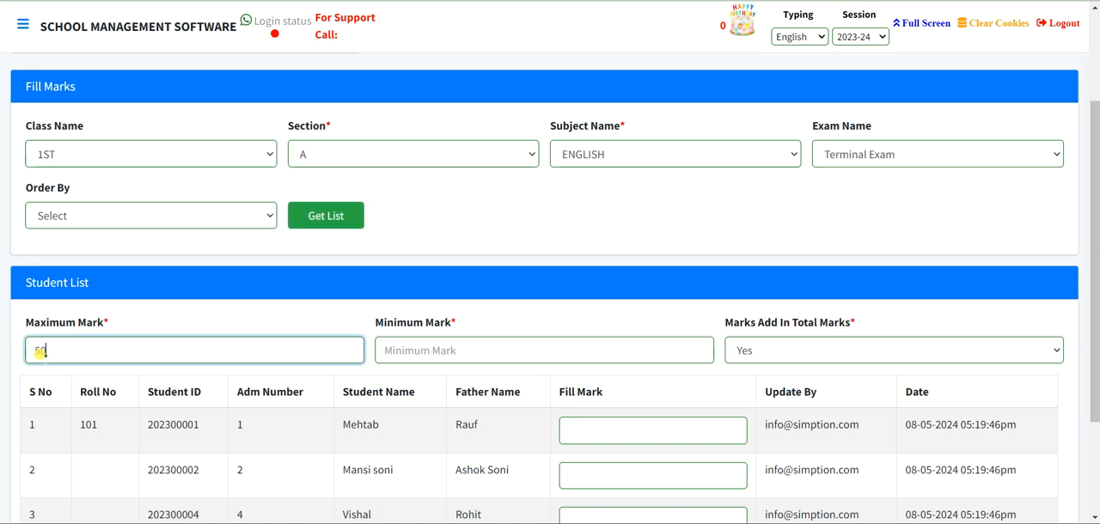
{"action": "left_click", "coordinate": [391, 346]}
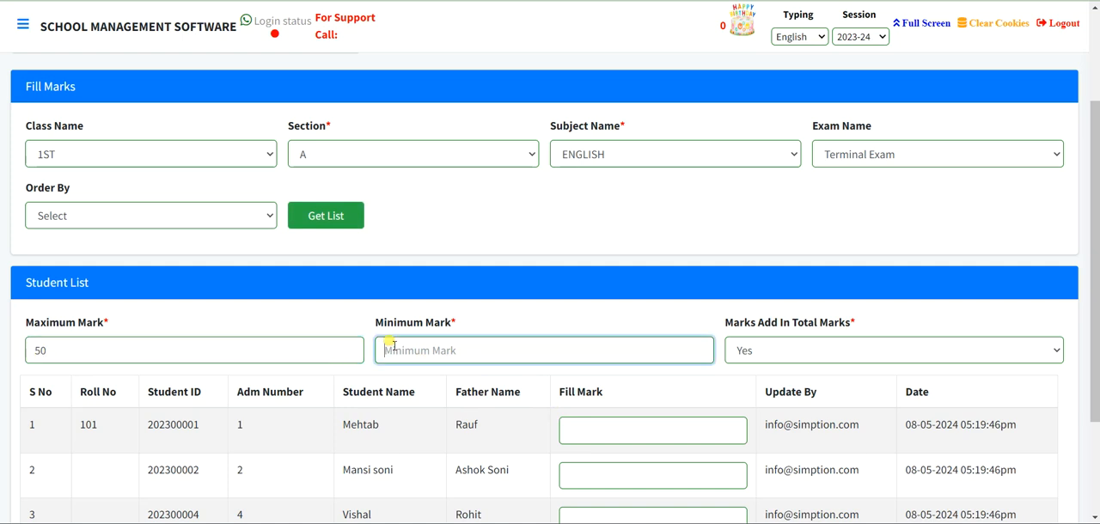
{"action": "type", "text": "17"}
- Fill in ENGLISH marks 45, 42, 30 and 20 for the four listed students in order and submit them
{"action": "scroll", "coordinate": [393, 345], "scroll_direction": "down", "scroll_amount": 1}
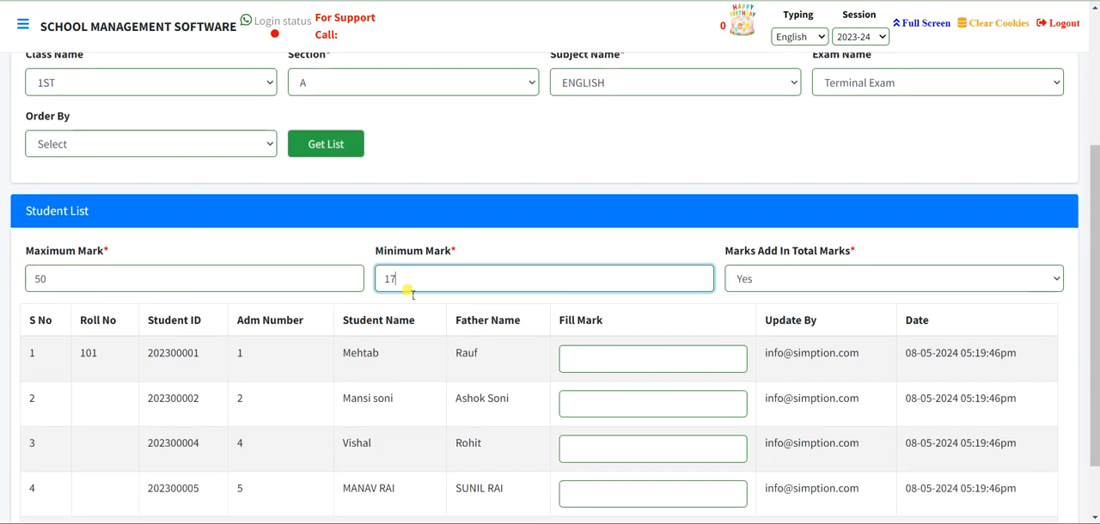
{"action": "scroll", "coordinate": [417, 334], "scroll_direction": "down", "scroll_amount": 1}
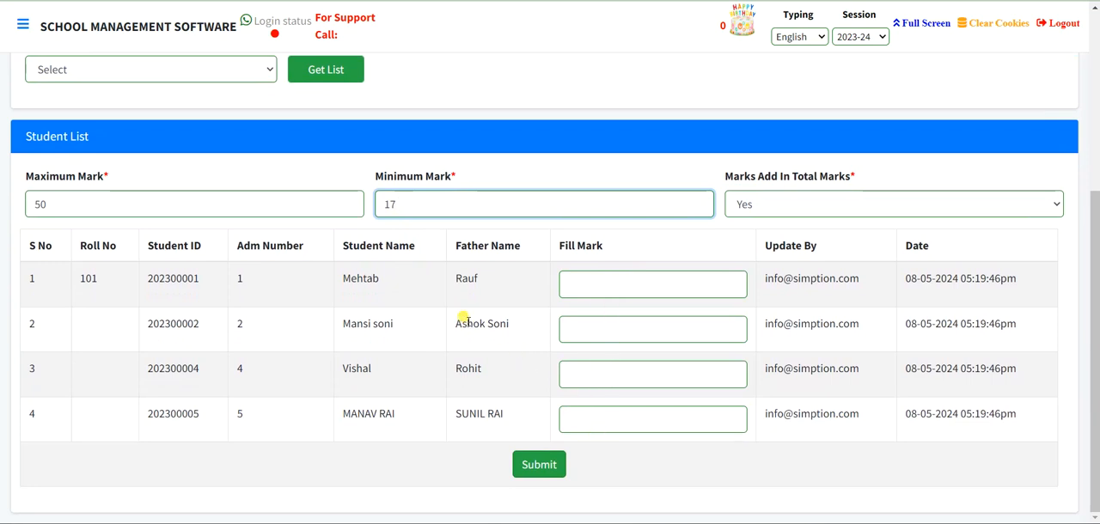
{"action": "left_click", "coordinate": [610, 286]}
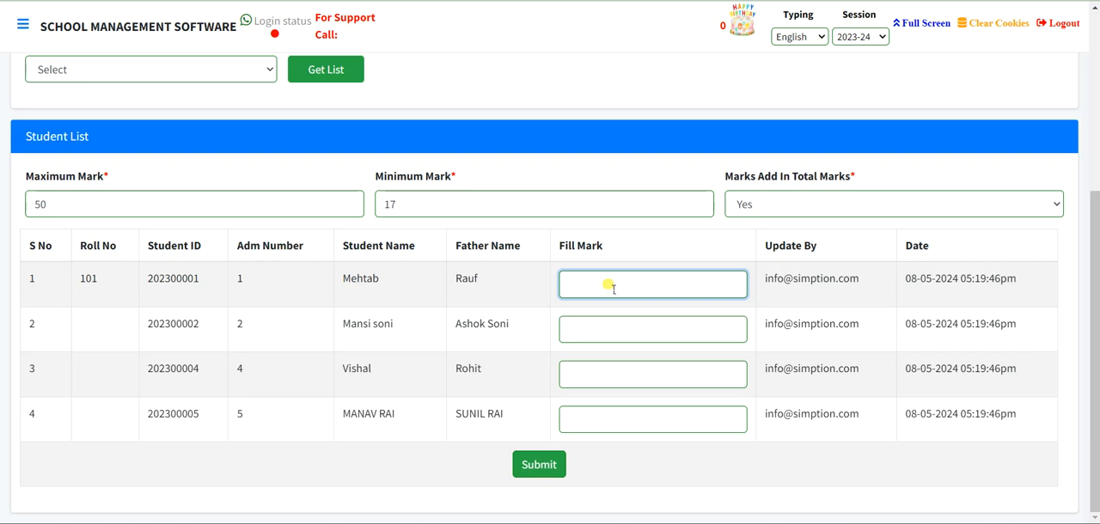
{"action": "key", "text": "Tab"}
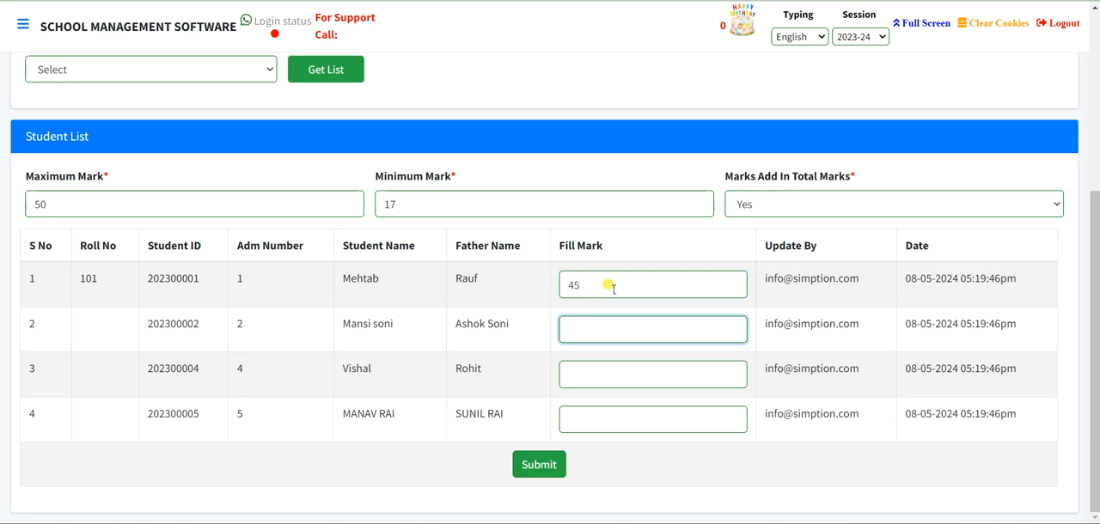
{"action": "type", "text": "42"}
{"action": "key", "text": "Tab"}
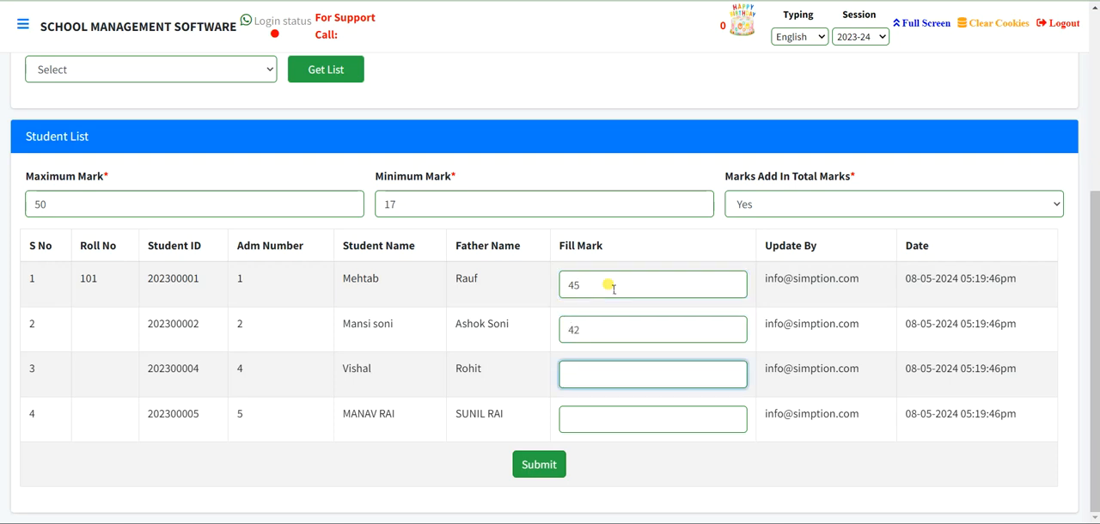
{"action": "key", "text": "Tab"}
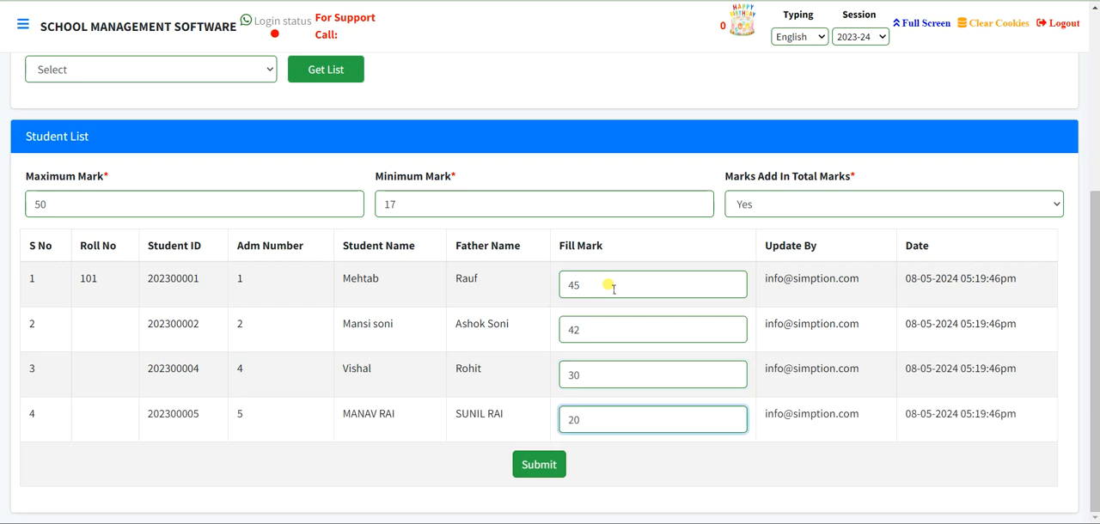
{"action": "left_click", "coordinate": [533, 466]}
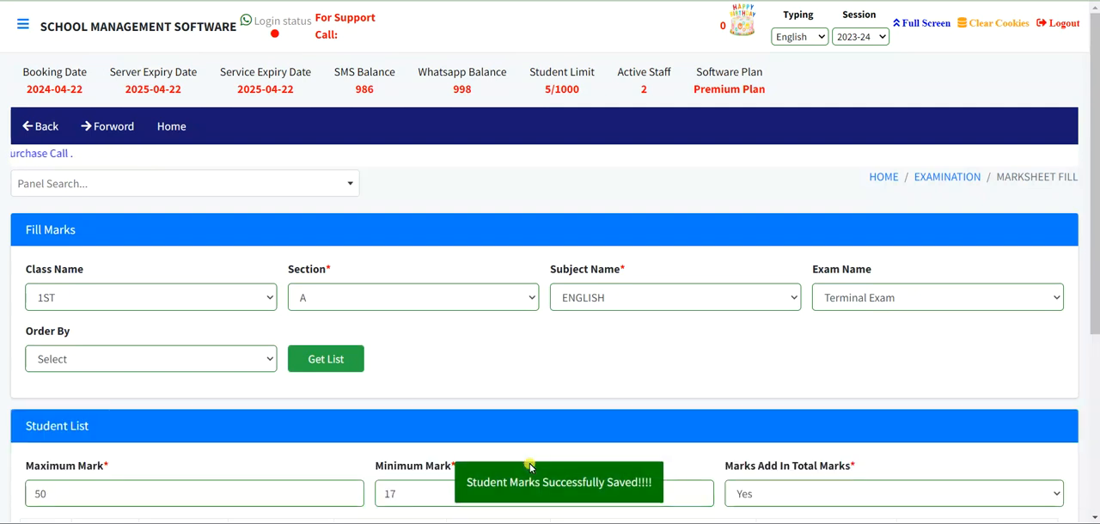
{"action": "scroll", "coordinate": [530, 466], "scroll_direction": "down", "scroll_amount": 4}
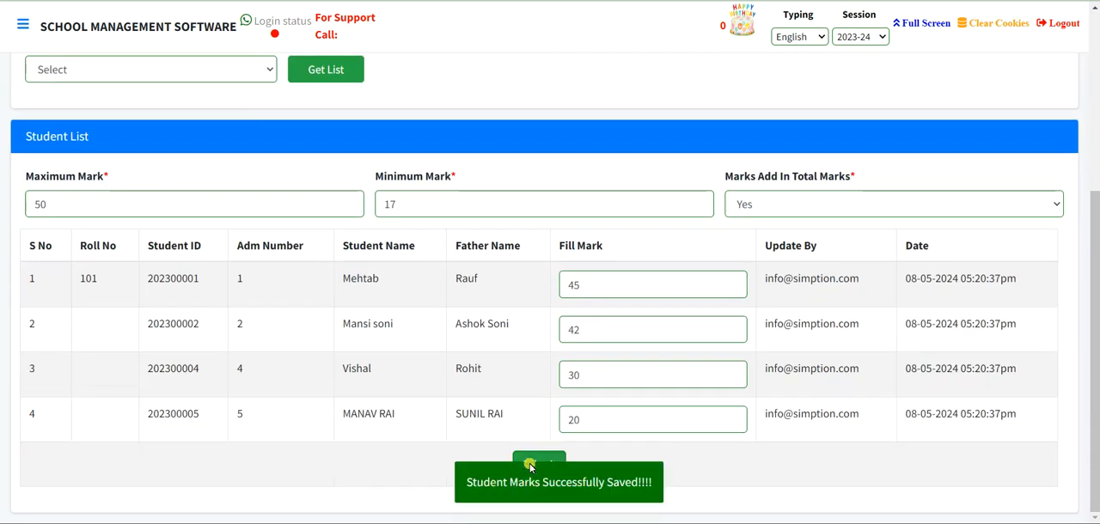
{"action": "scroll", "coordinate": [531, 466], "scroll_direction": "up", "scroll_amount": 3}
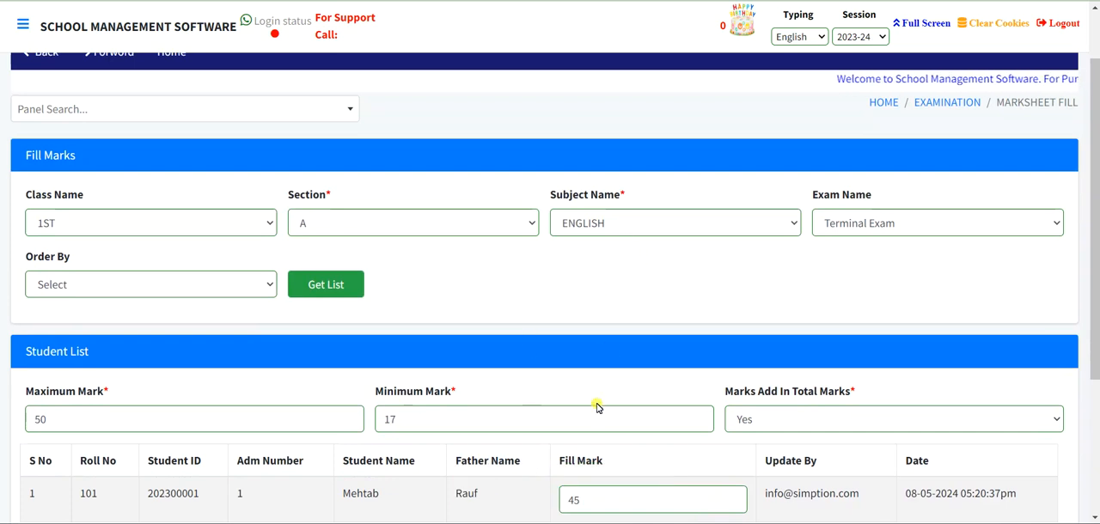
{"action": "scroll", "coordinate": [595, 411], "scroll_direction": "down", "scroll_amount": 1}
{"action": "scroll", "coordinate": [595, 411], "scroll_direction": "down", "scroll_amount": 1}
{"action": "scroll", "coordinate": [595, 414], "scroll_direction": "up", "scroll_amount": 3}
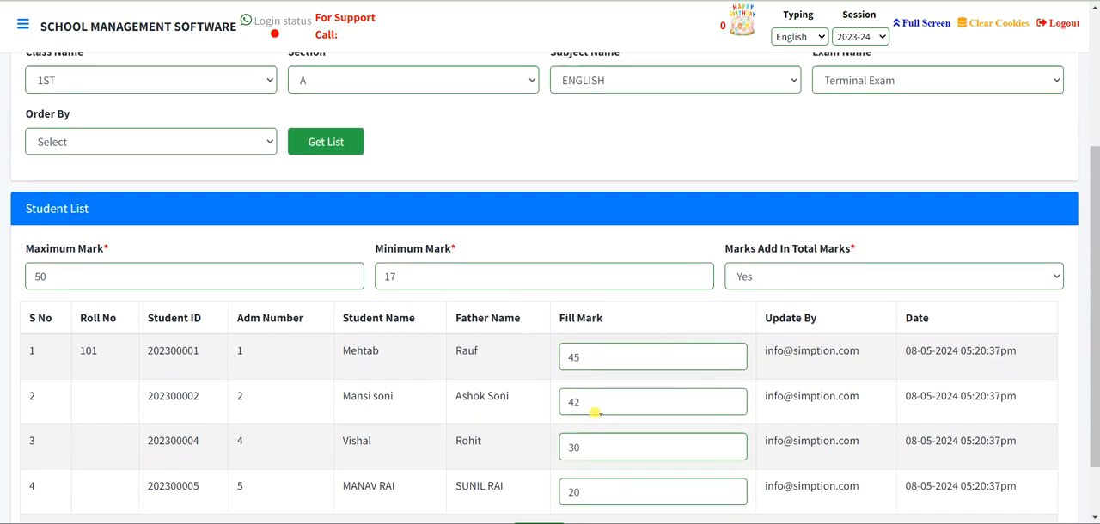
- Open the all-subject Fill Marks page and list class 1ST, section A, main subjects for the Terminal Exam
{"action": "left_click", "coordinate": [946, 175]}
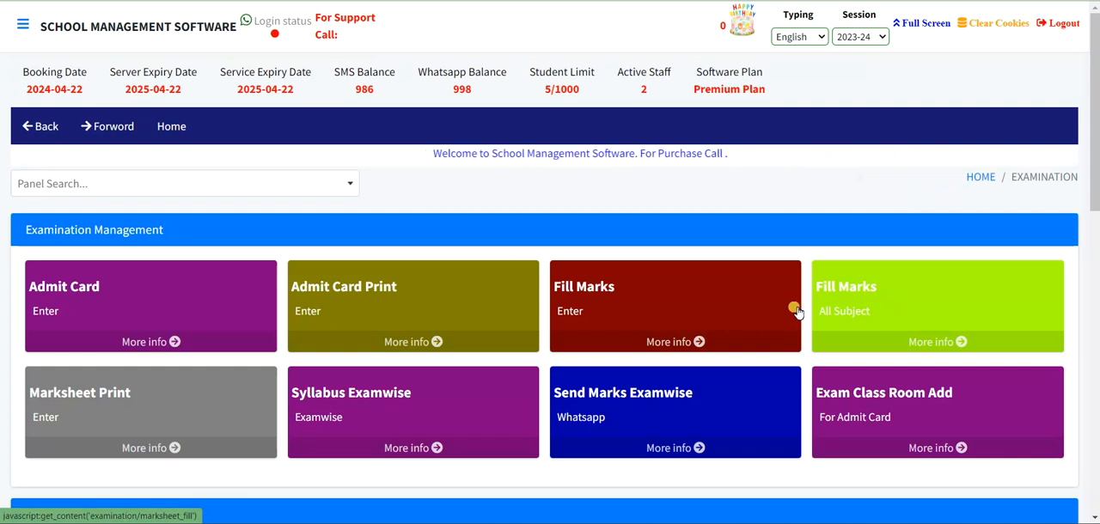
{"action": "left_click", "coordinate": [894, 310]}
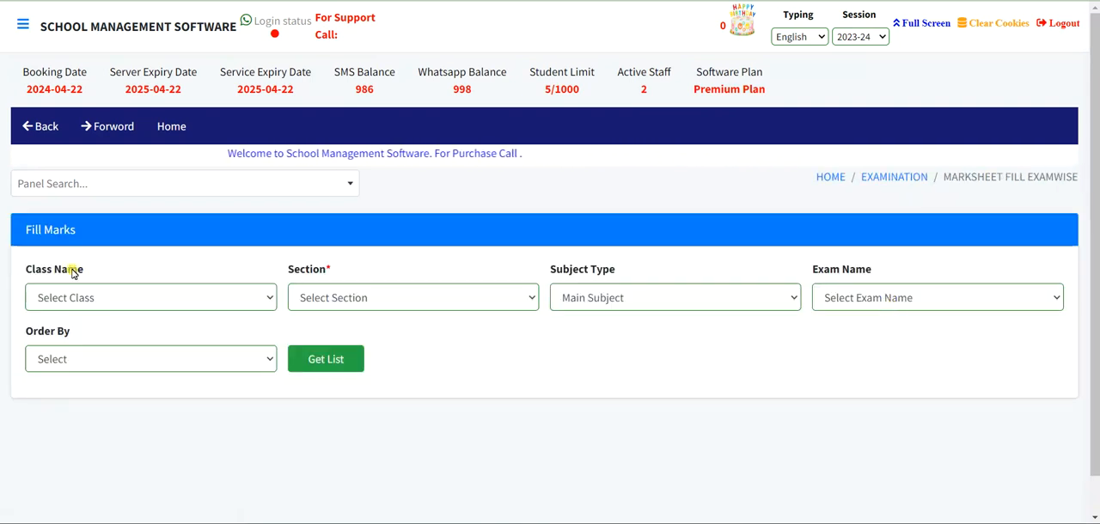
{"action": "left_click", "coordinate": [61, 297]}
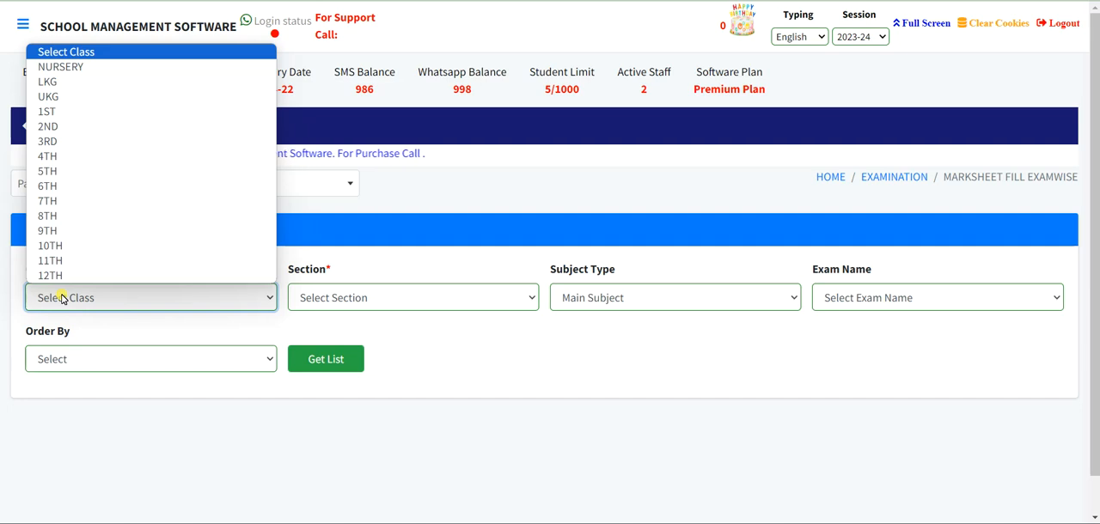
{"action": "left_click", "coordinate": [98, 111]}
{"action": "left_click", "coordinate": [369, 305]}
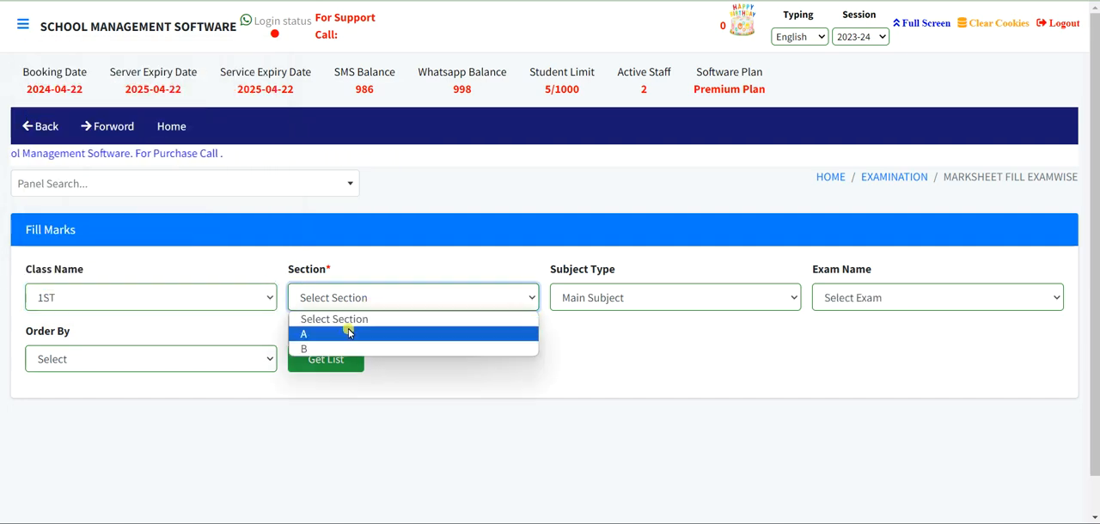
{"action": "left_click", "coordinate": [311, 333]}
{"action": "left_click", "coordinate": [882, 308]}
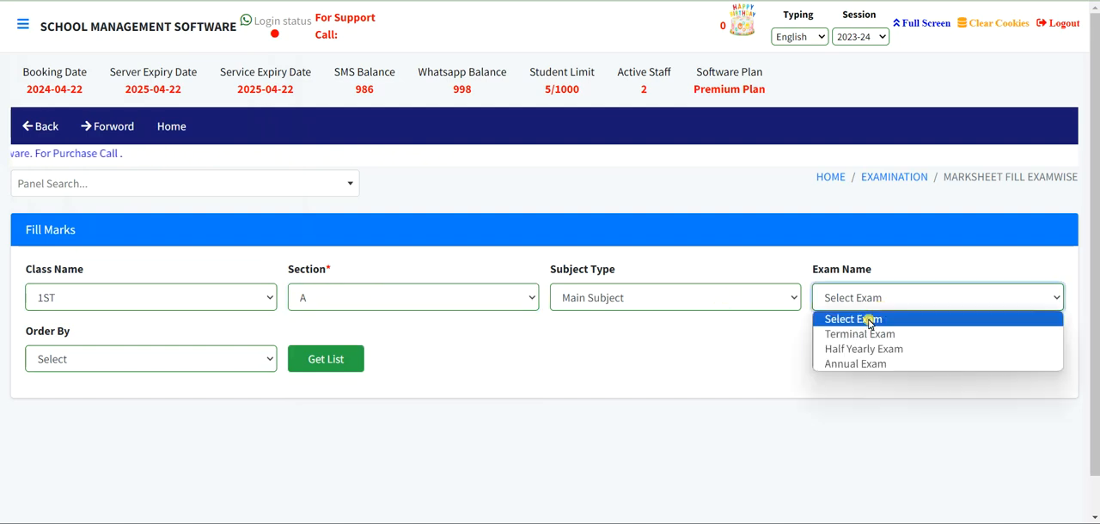
{"action": "left_click", "coordinate": [855, 335]}
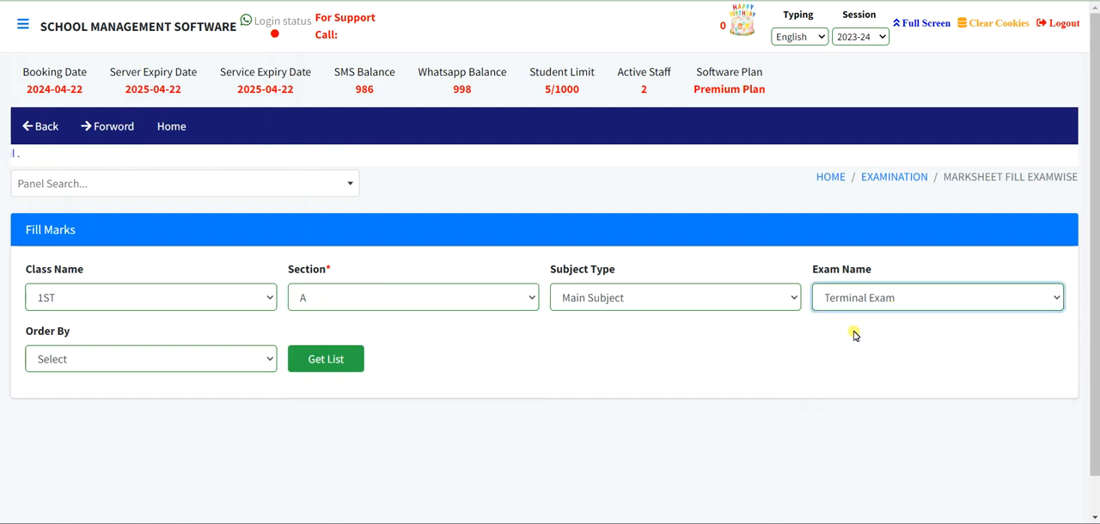
{"action": "left_click", "coordinate": [336, 361]}
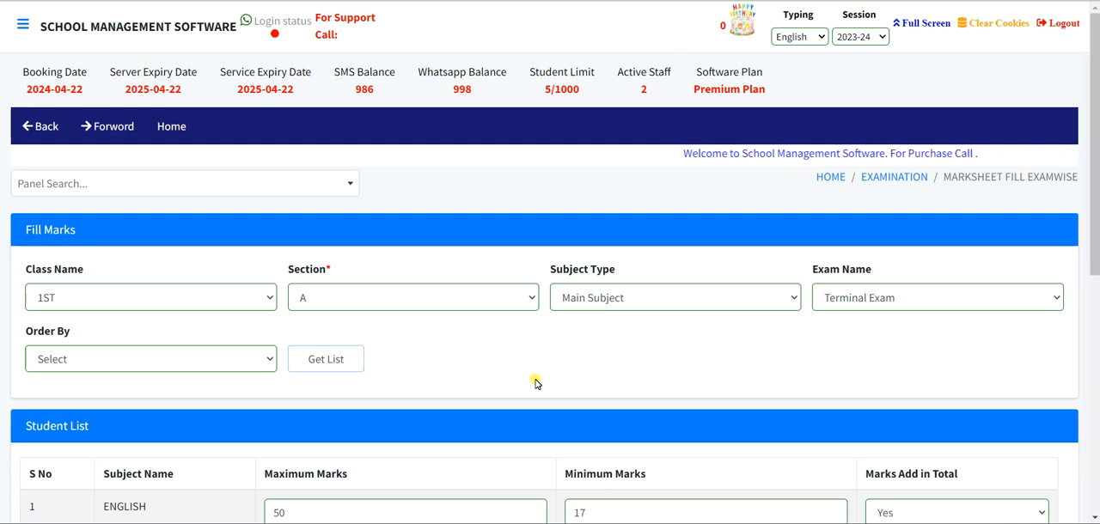
- Examine the main-subject marks tables and the available subject types
{"action": "scroll", "coordinate": [535, 383], "scroll_direction": "down", "scroll_amount": 2}
{"action": "scroll", "coordinate": [534, 384], "scroll_direction": "down", "scroll_amount": 1}
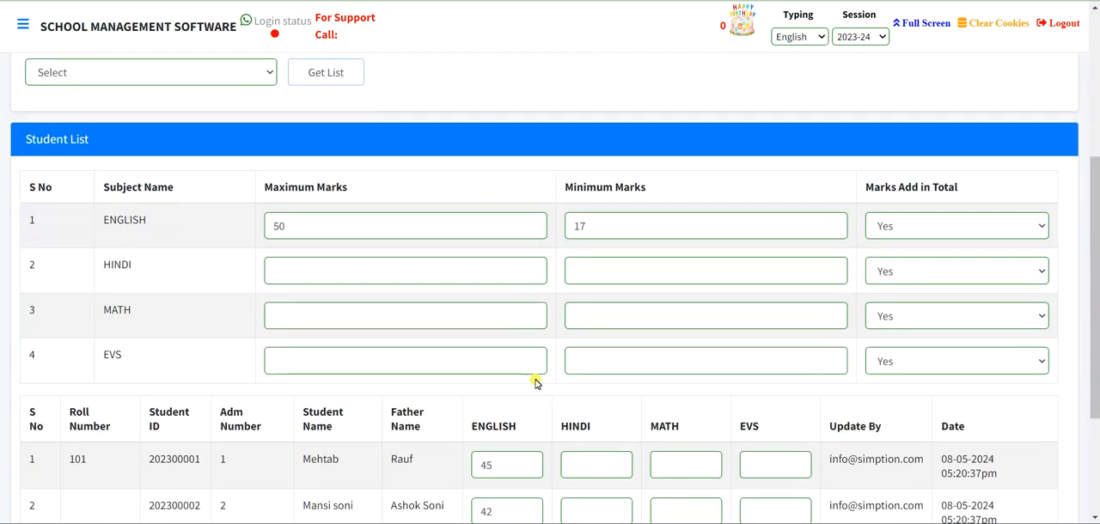
{"action": "scroll", "coordinate": [534, 383], "scroll_direction": "up", "scroll_amount": 2}
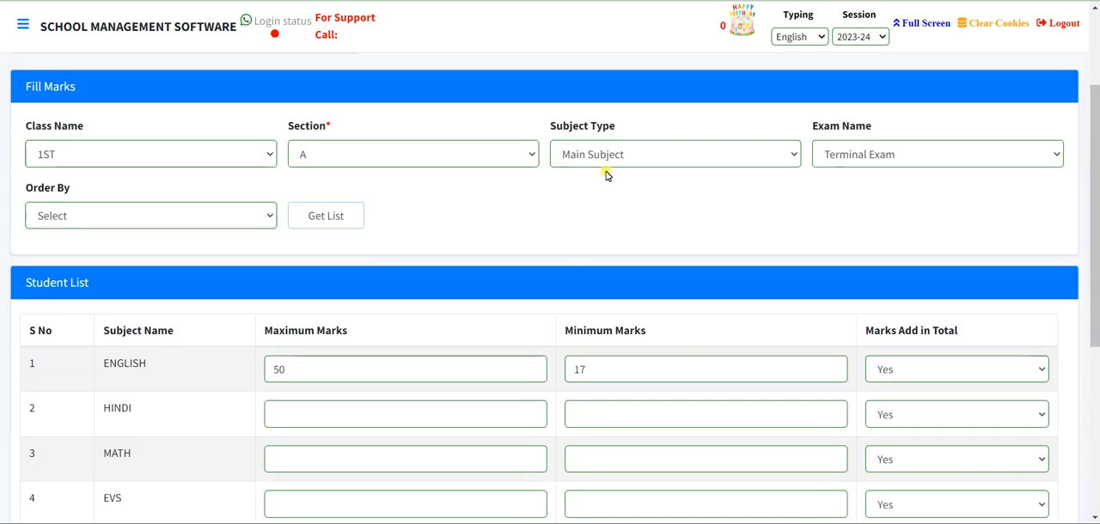
{"action": "left_click", "coordinate": [606, 154]}
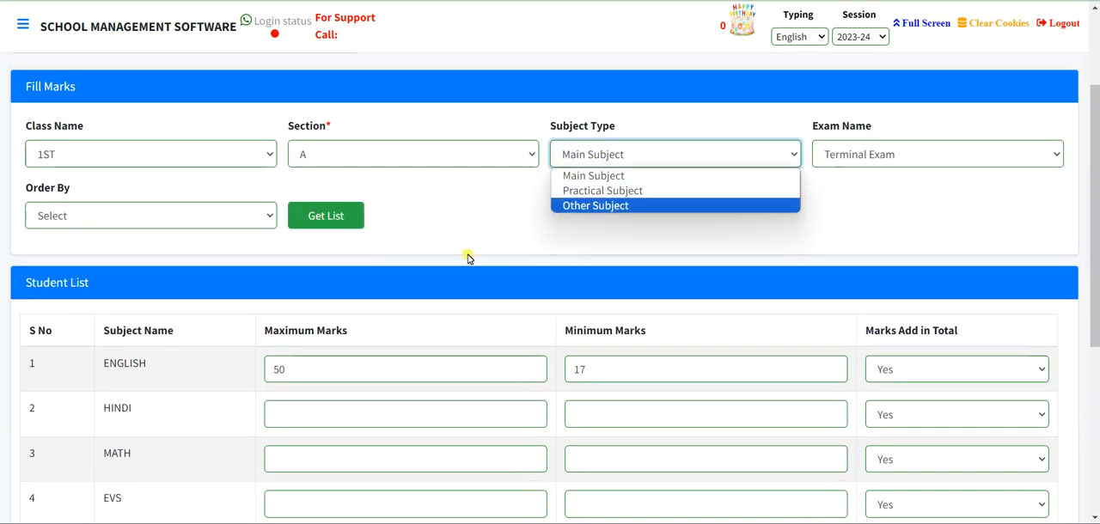
{"action": "scroll", "coordinate": [413, 279], "scroll_direction": "down", "scroll_amount": 1}
{"action": "scroll", "coordinate": [341, 338], "scroll_direction": "down", "scroll_amount": 2}
{"action": "scroll", "coordinate": [332, 344], "scroll_direction": "down", "scroll_amount": 1}
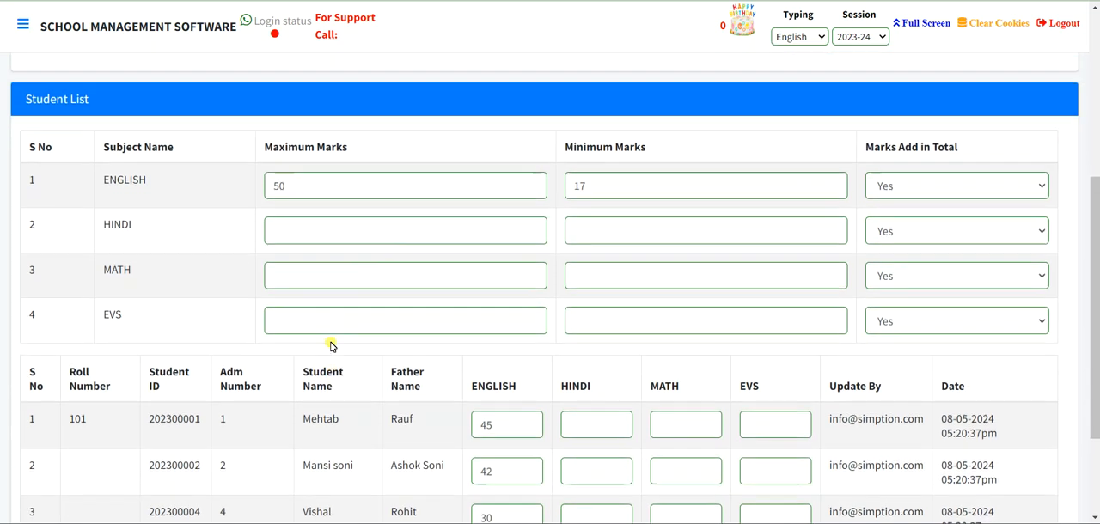
- List the Practical Subject marks form for the same class and exam and look through its subjects
{"action": "scroll", "coordinate": [468, 272], "scroll_direction": "up", "scroll_amount": 3}
{"action": "left_click", "coordinate": [575, 157]}
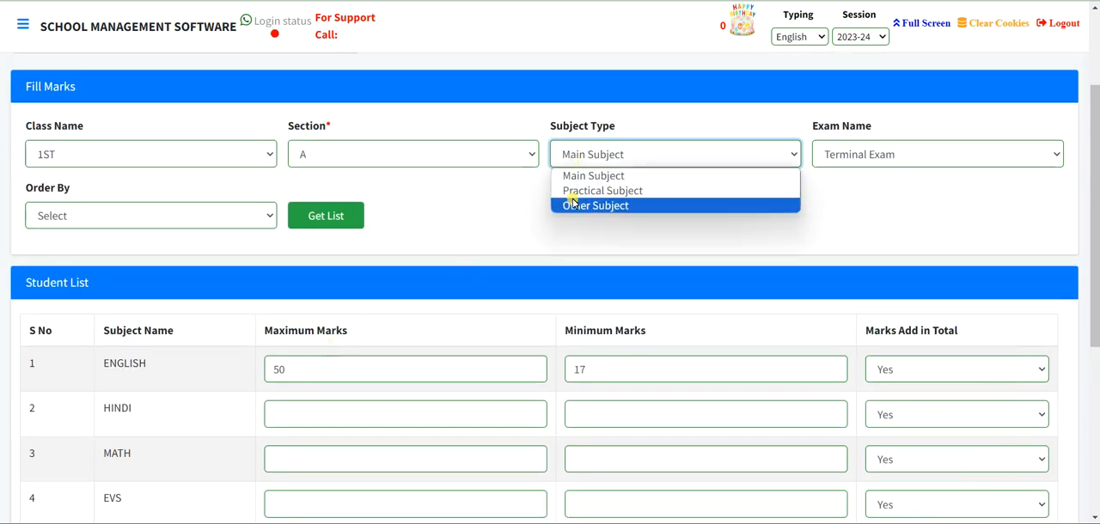
{"action": "left_click", "coordinate": [574, 191]}
{"action": "left_click", "coordinate": [313, 215]}
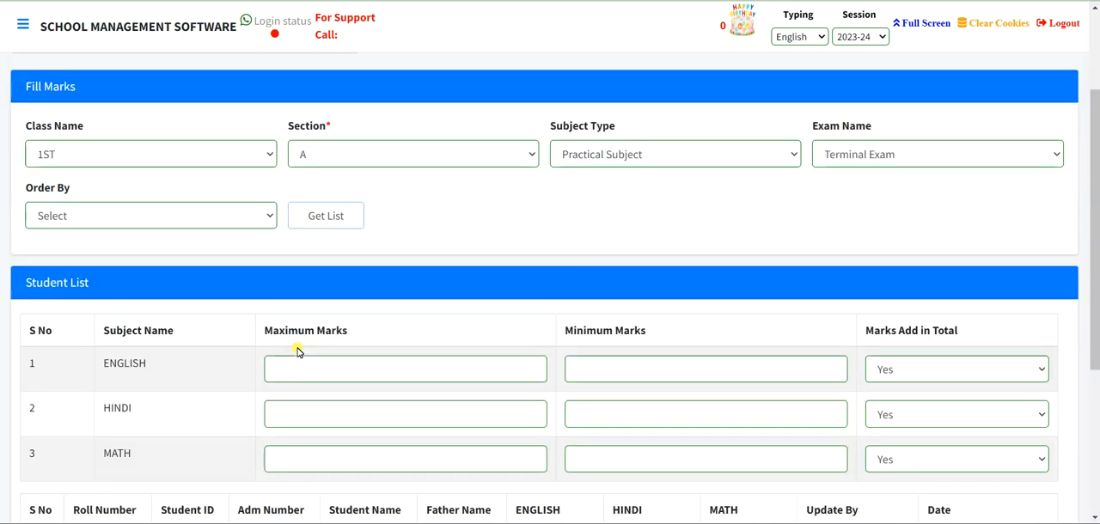
{"action": "scroll", "coordinate": [297, 350], "scroll_direction": "down", "scroll_amount": 1}
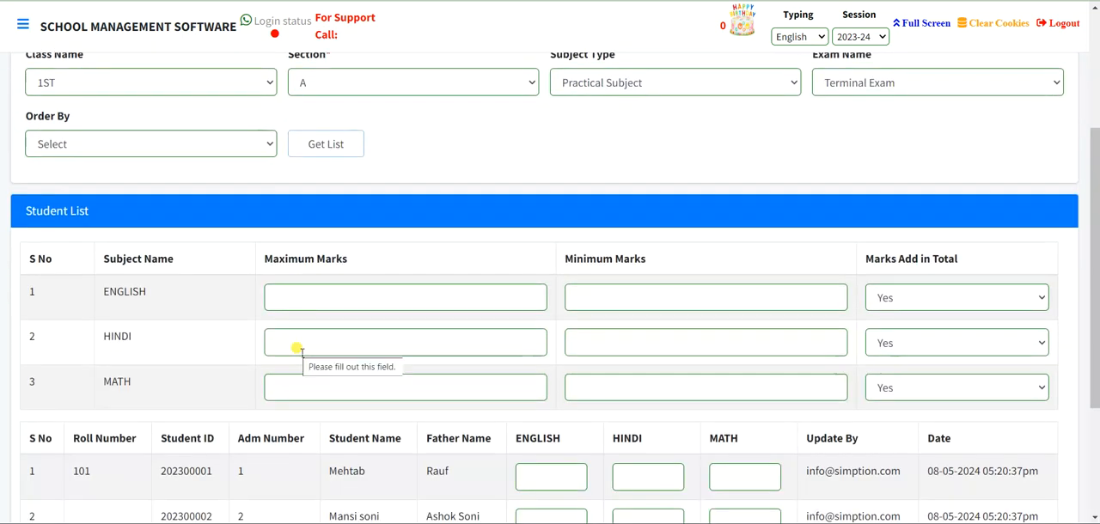
- Switch the subject type to Other Subject, reload the list and look through its subjects
{"action": "scroll", "coordinate": [296, 348], "scroll_direction": "up", "scroll_amount": 1}
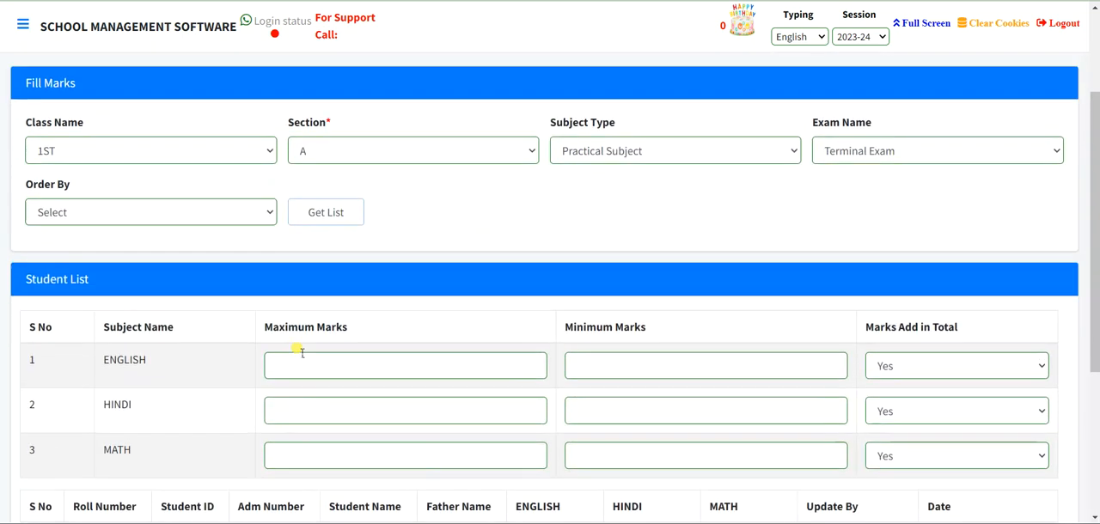
{"action": "left_click", "coordinate": [604, 152]}
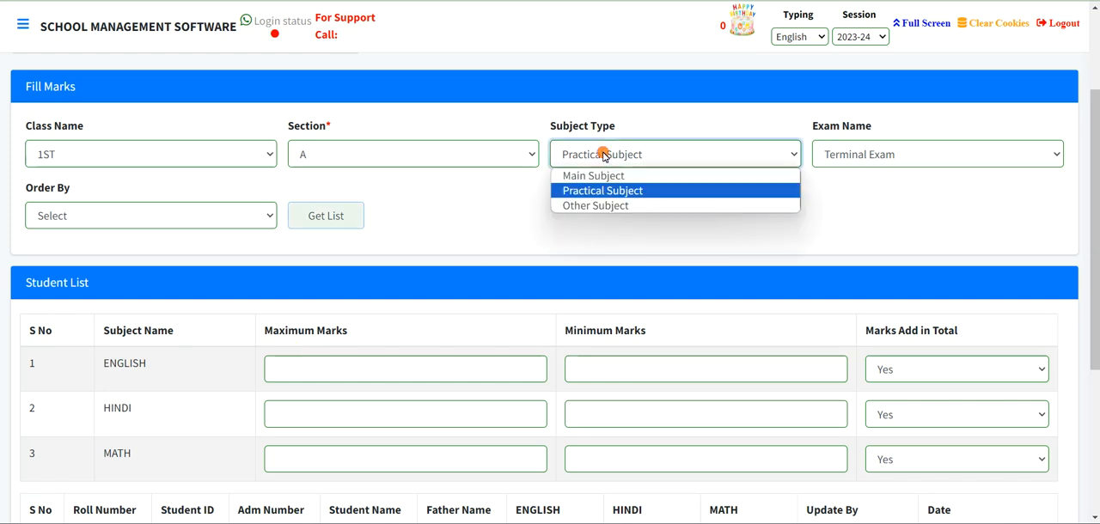
{"action": "left_click", "coordinate": [590, 206]}
{"action": "left_click", "coordinate": [326, 214]}
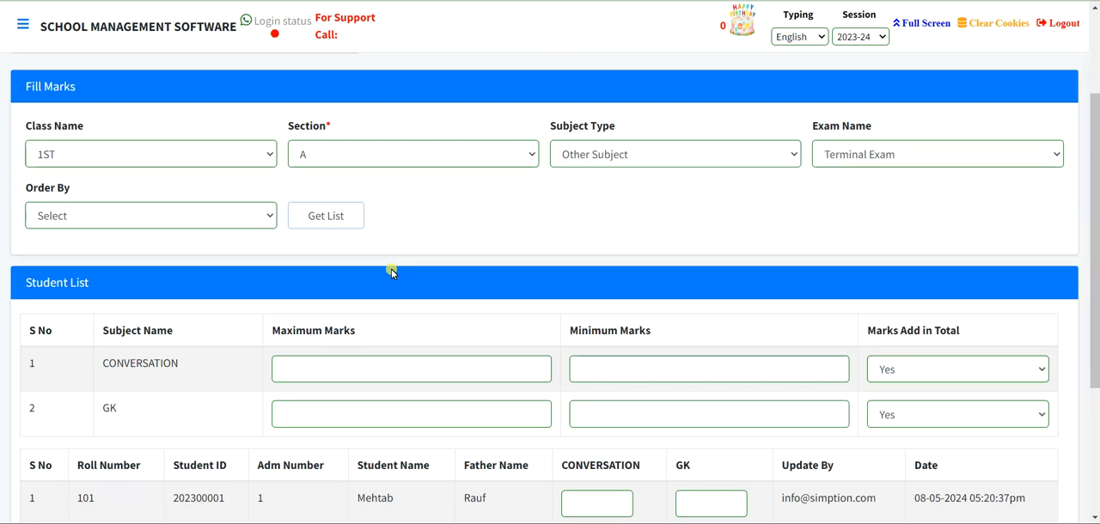
{"action": "scroll", "coordinate": [393, 272], "scroll_direction": "down", "scroll_amount": 2}
- Set the subject type back to Main Subject and reload the student list
{"action": "scroll", "coordinate": [393, 272], "scroll_direction": "up", "scroll_amount": 3}
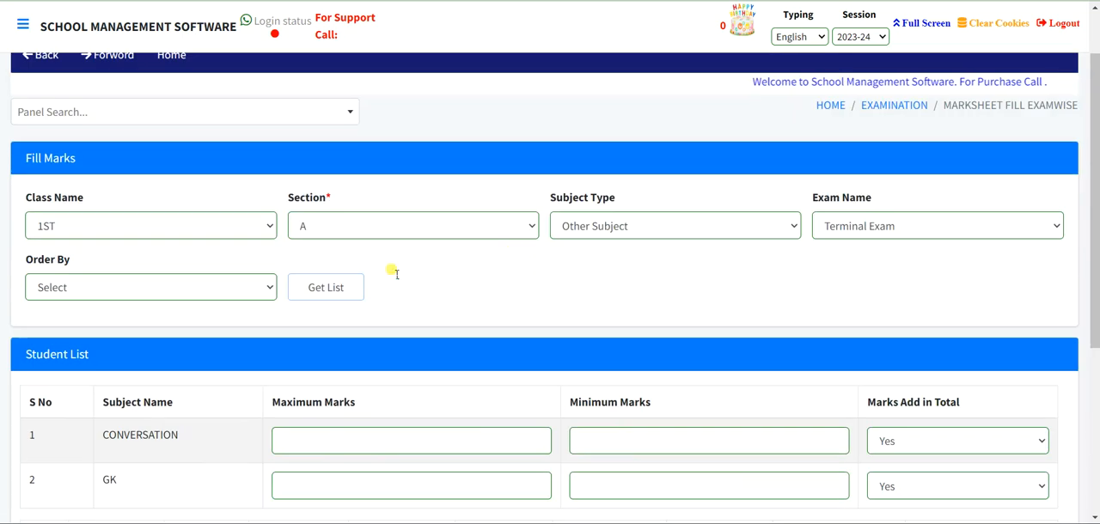
{"action": "left_click", "coordinate": [712, 223]}
{"action": "left_click", "coordinate": [599, 246]}
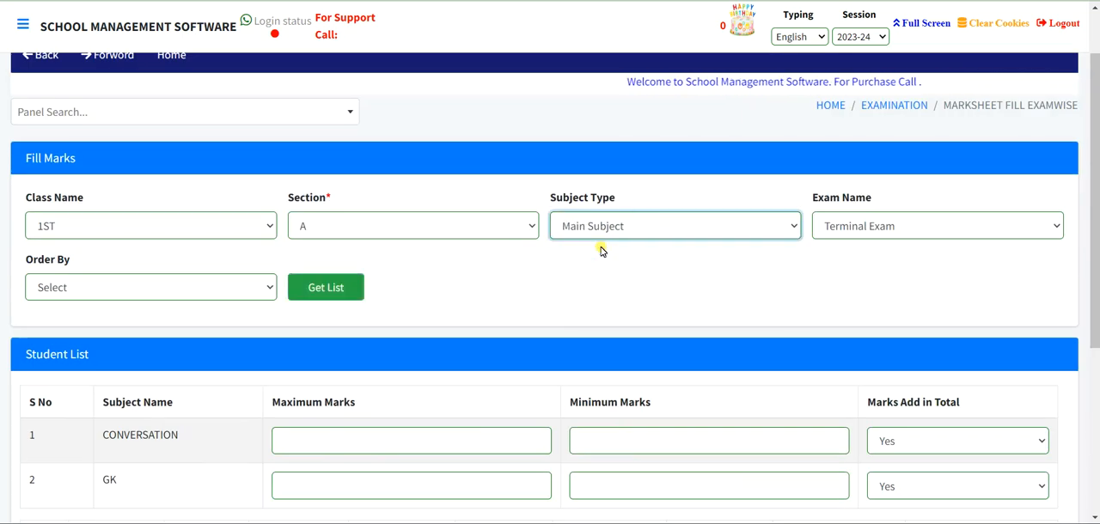
{"action": "left_click", "coordinate": [338, 294]}
- Set HINDI's maximum marks to 50 and minimum marks to 17 in the subject table
{"action": "scroll", "coordinate": [505, 310], "scroll_direction": "down", "scroll_amount": 2}
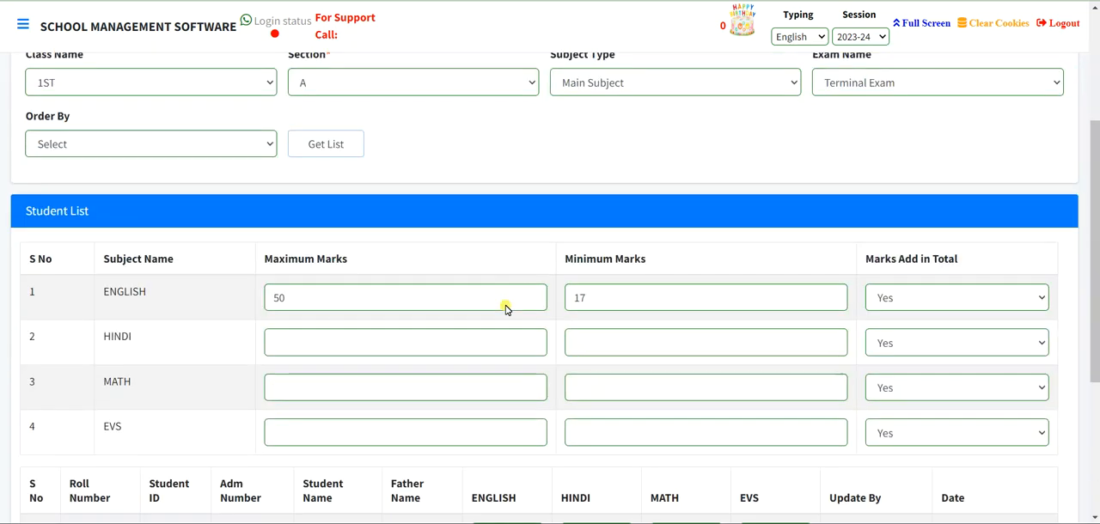
{"action": "left_click", "coordinate": [277, 344]}
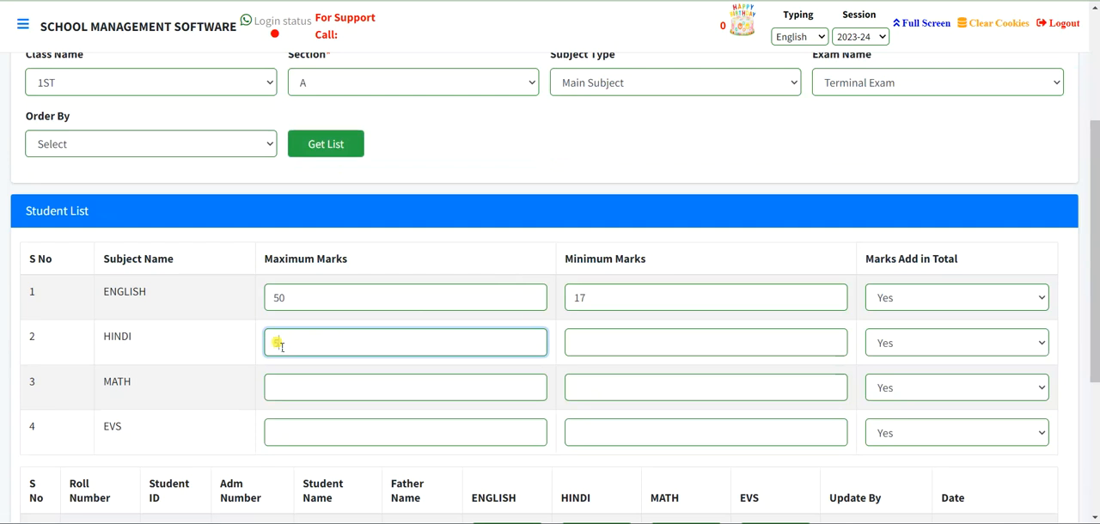
{"action": "key", "text": "Tab"}
{"action": "type", "text": "17"}
{"action": "key", "text": "Tab"}
- Set the maximum marks to 50 and the minimum marks to 17 for both MATH and EVS
{"action": "key", "text": "Tab"}
{"action": "type", "text": "50"}
{"action": "key", "text": "Tab"}
{"action": "type", "text": "17"}
{"action": "key", "text": "Tab"}
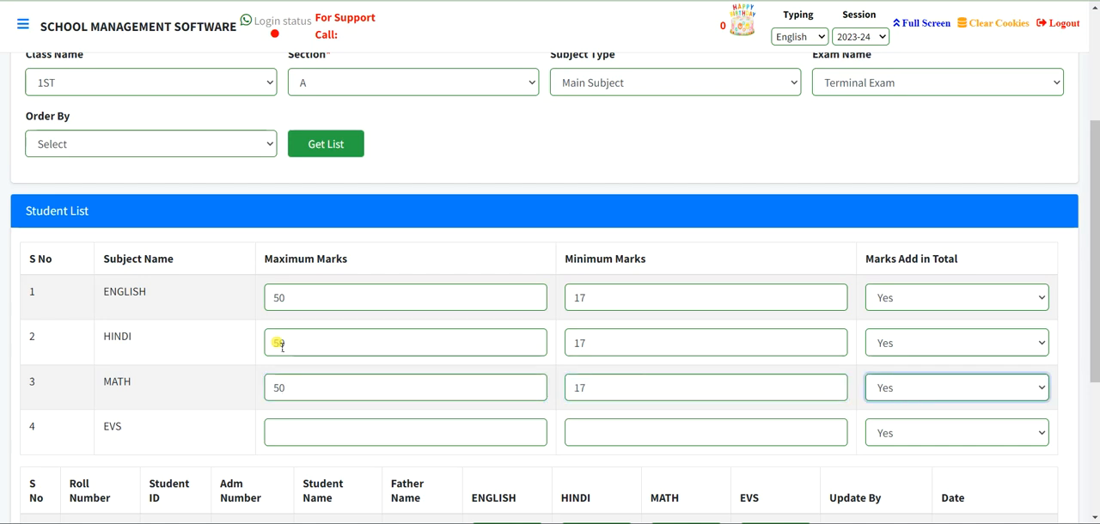
{"action": "key", "text": "Tab"}
{"action": "type", "text": "50"}
{"action": "key", "text": "Tab"}
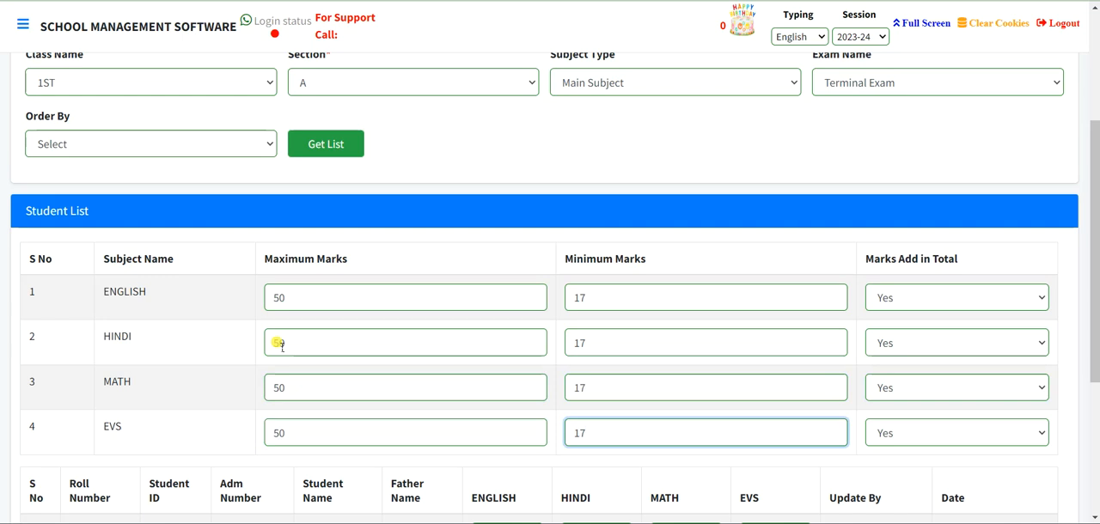
- Enter the first student's marks: 40 in HINDI, 30 in MATH and 45 in EVS
{"action": "scroll", "coordinate": [280, 343], "scroll_direction": "down", "scroll_amount": 2}
{"action": "scroll", "coordinate": [278, 345], "scroll_direction": "down", "scroll_amount": 2}
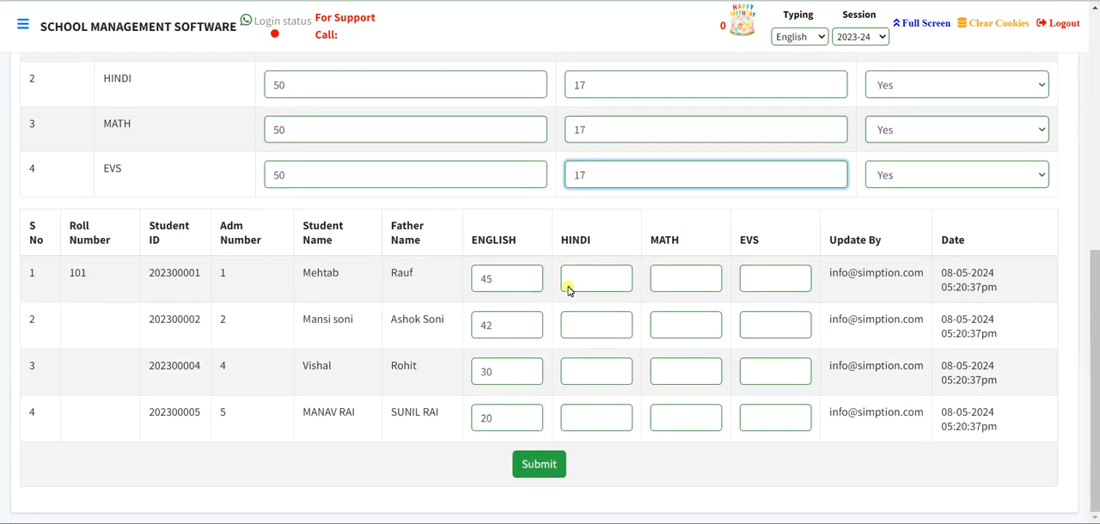
{"action": "left_click", "coordinate": [590, 280]}
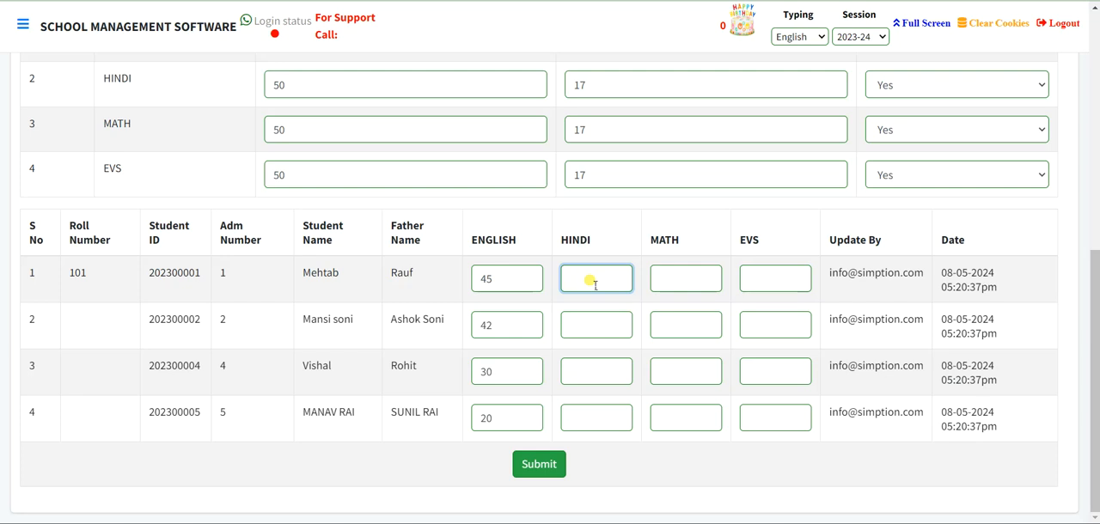
{"action": "key", "text": "Tab"}
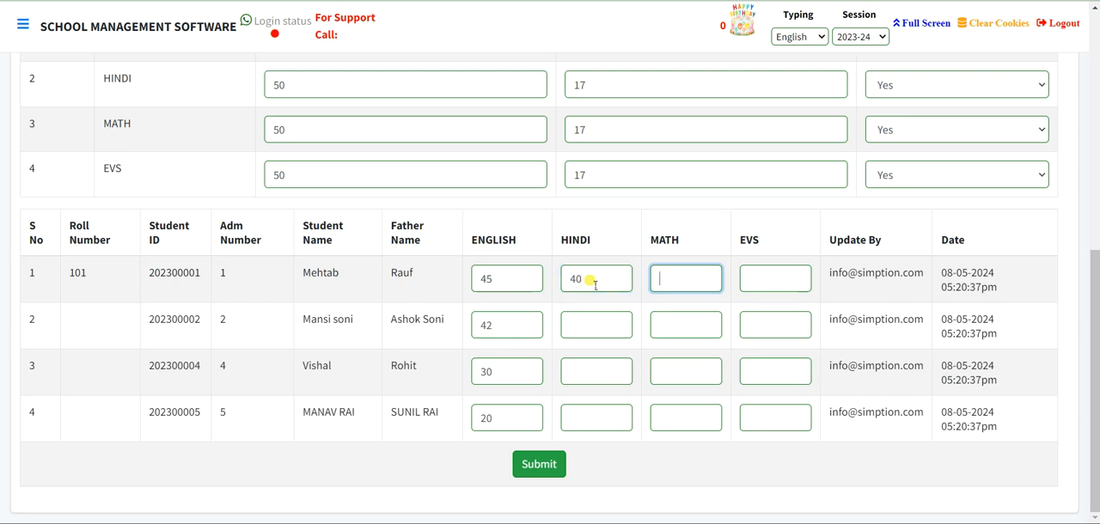
{"action": "key", "text": "Tab"}
{"action": "type", "text": "45"}
{"action": "key", "text": "Tab"}
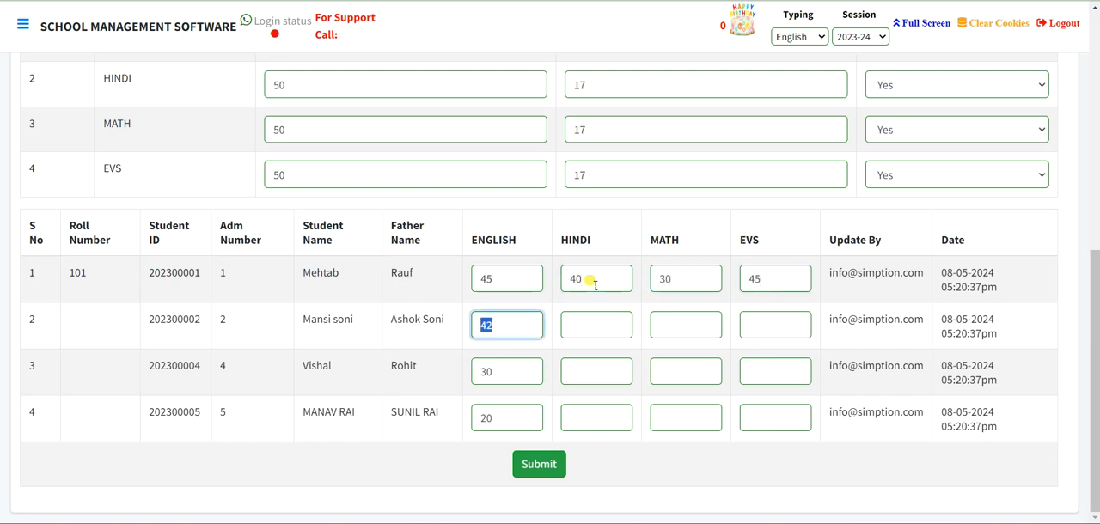
- Enter the second student's marks: 42 in HINDI, 41 in MATH and 43 in EVS
{"action": "key", "text": "Tab"}
{"action": "key", "text": "Tab"}
{"action": "type", "text": "41"}
{"action": "key", "text": "Tab"}
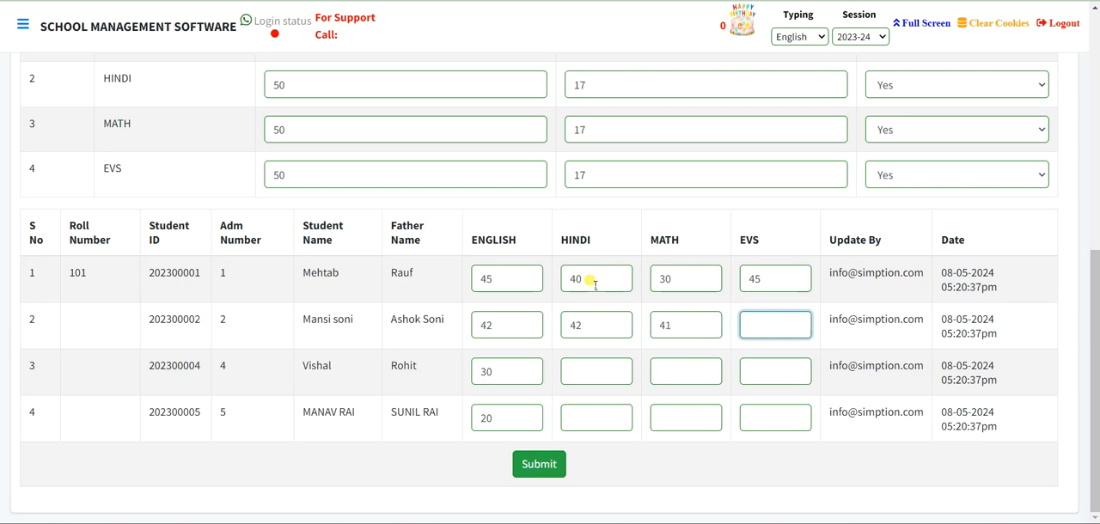
{"action": "type", "text": "43"}
{"action": "key", "text": "Tab"}
{"action": "key", "text": "Tab"}
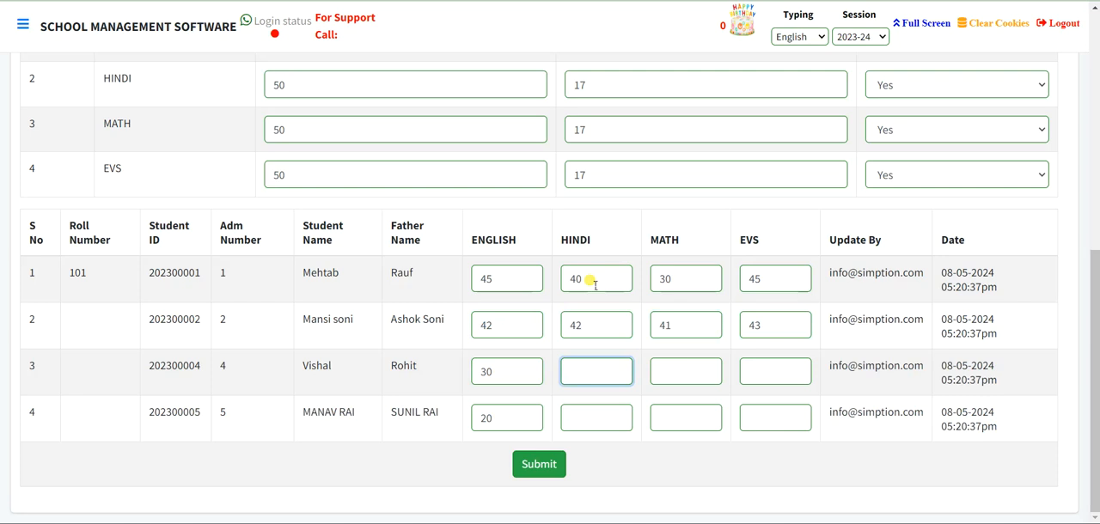
- Enter the third student's marks: 45 in HINDI, 40 in MATH and 40 in EVS
{"action": "key", "text": "Tab"}
{"action": "type", "text": "40"}
{"action": "key", "text": "Tab"}
{"action": "type", "text": "40"}
{"action": "key", "text": "Tab"}
- Enter the fourth student's marks as 40 in HINDI, 47 in MATH and 48 in EVS, and submit the main-subject marks
{"action": "key", "text": "Tab"}
{"action": "type", "text": "40"}
{"action": "key", "text": "Tab"}
{"action": "key", "text": "Tab"}
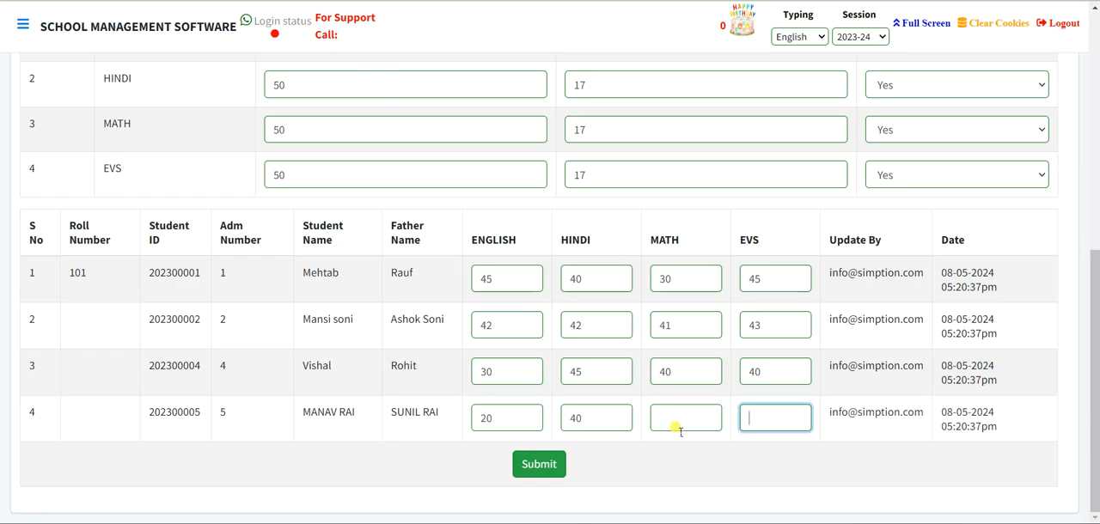
{"action": "left_click", "coordinate": [677, 419]}
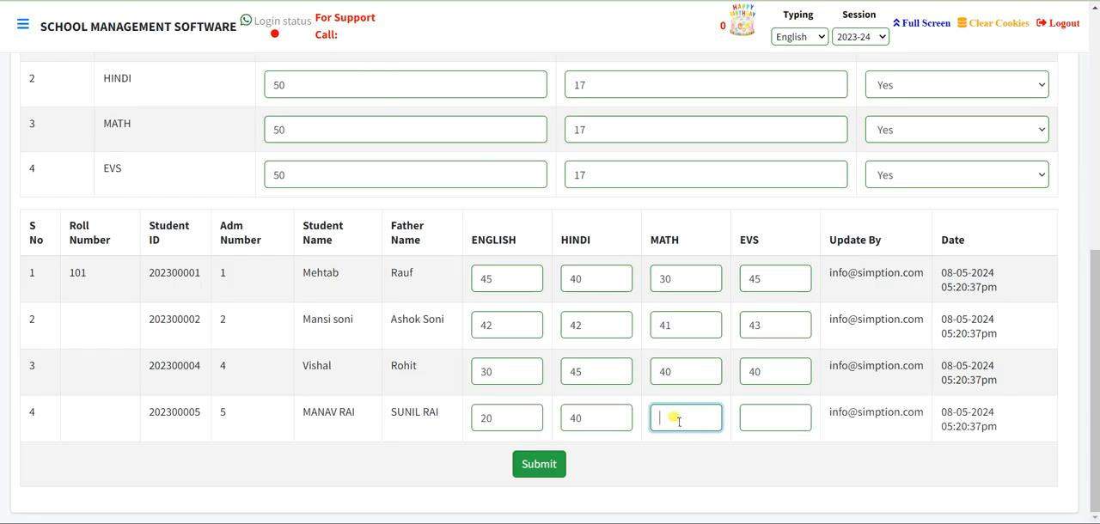
{"action": "key", "text": "Tab"}
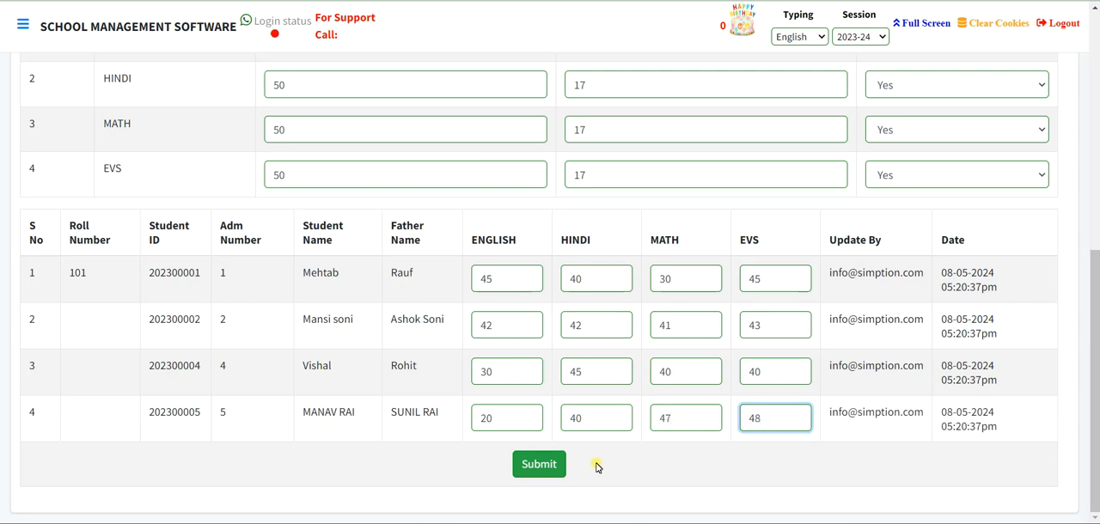
{"action": "left_click", "coordinate": [554, 464]}
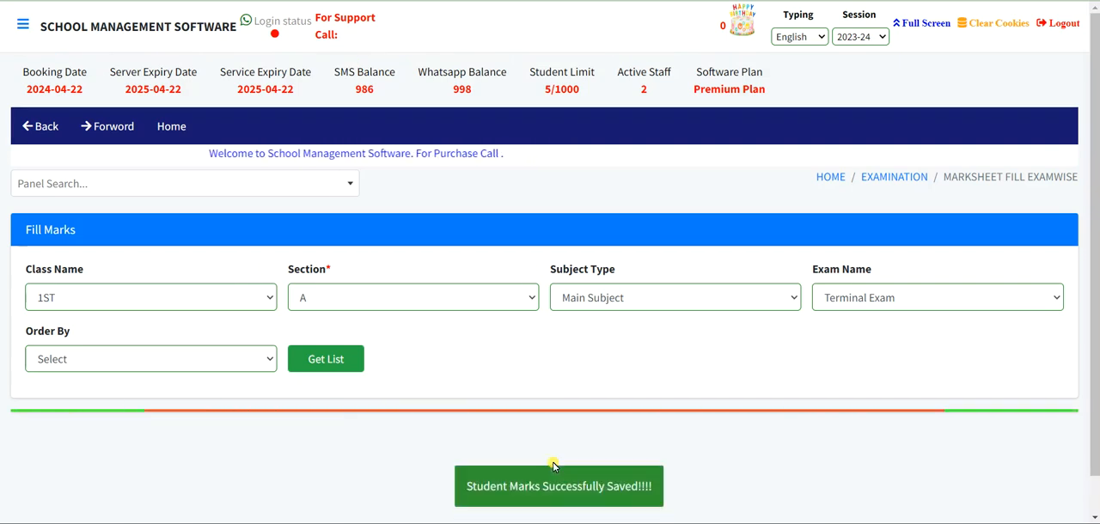
- Switch the subject type to Practical Subject, reload the student list and look over its marks form
{"action": "scroll", "coordinate": [573, 407], "scroll_direction": "down", "scroll_amount": 3}
{"action": "scroll", "coordinate": [573, 406], "scroll_direction": "down", "scroll_amount": 2}
{"action": "scroll", "coordinate": [573, 406], "scroll_direction": "up", "scroll_amount": 3}
{"action": "scroll", "coordinate": [577, 408], "scroll_direction": "up", "scroll_amount": 3}
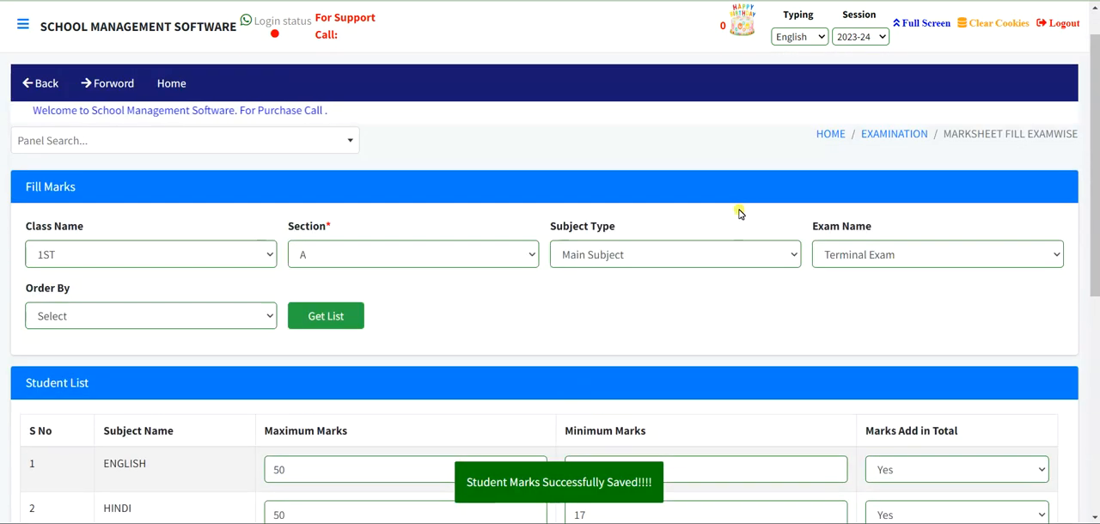
{"action": "left_click", "coordinate": [626, 256]}
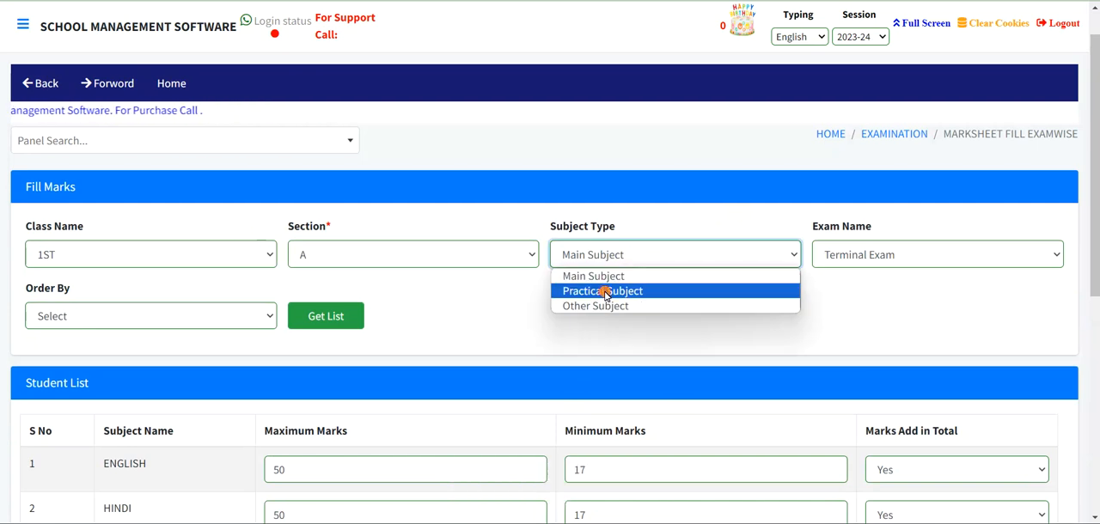
{"action": "left_click", "coordinate": [605, 293]}
{"action": "left_click", "coordinate": [342, 316]}
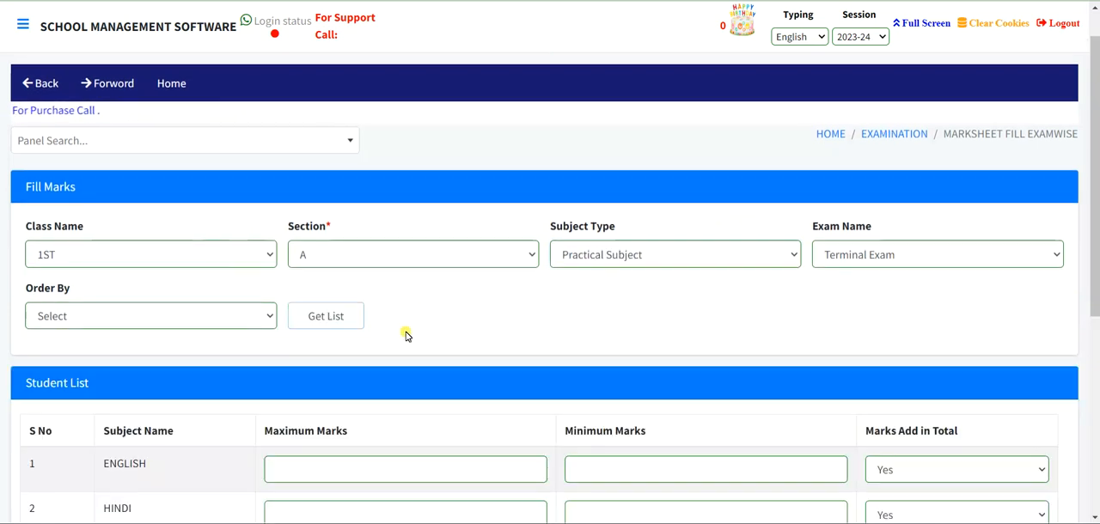
{"action": "scroll", "coordinate": [404, 332], "scroll_direction": "down", "scroll_amount": 4}
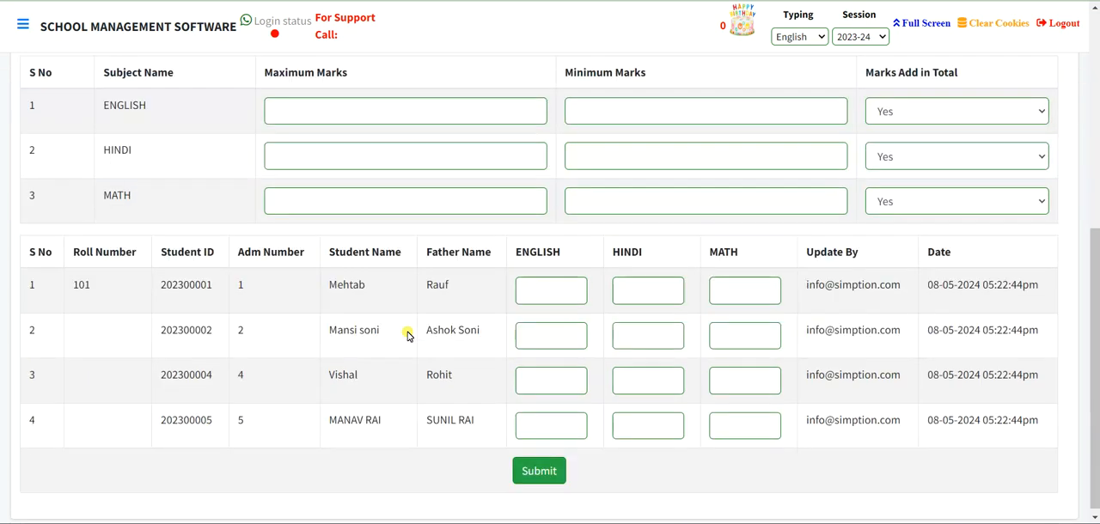
- Set the subject type to Other Subject and reload the student list for the Terminal Exam
{"action": "scroll", "coordinate": [408, 335], "scroll_direction": "up", "scroll_amount": 3}
{"action": "left_click", "coordinate": [626, 111]}
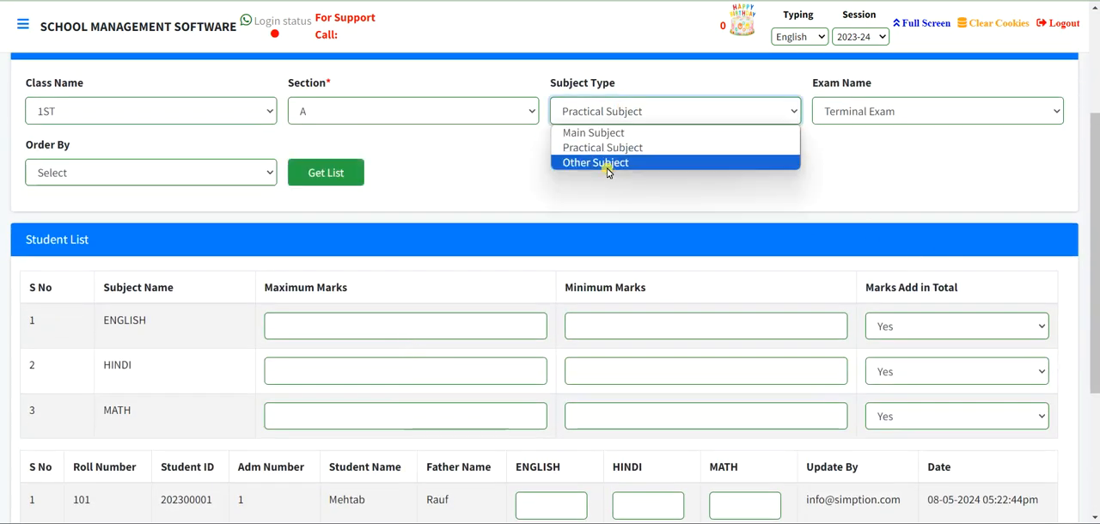
{"action": "left_click", "coordinate": [606, 166]}
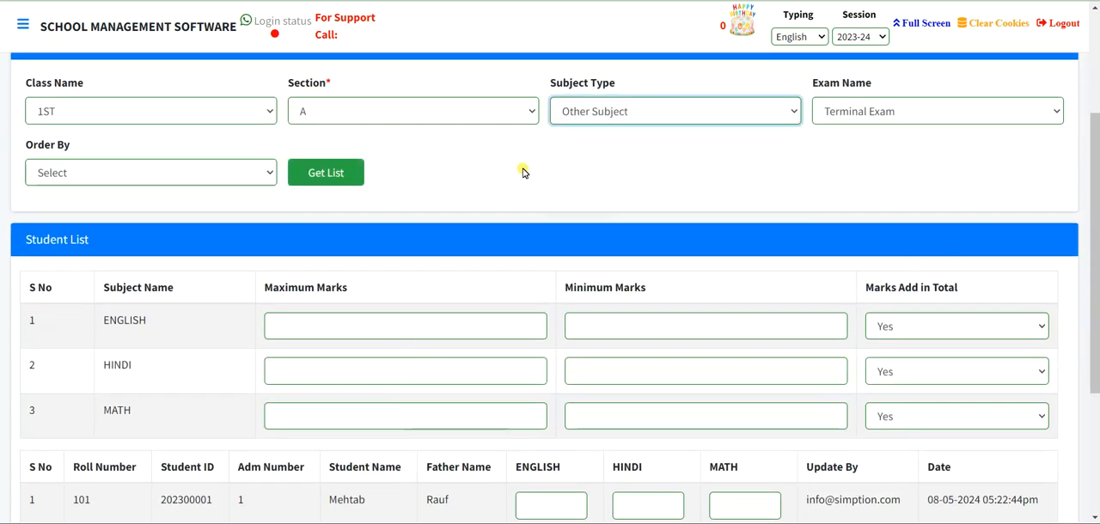
{"action": "left_click", "coordinate": [326, 172]}
{"action": "scroll", "coordinate": [393, 171], "scroll_direction": "down", "scroll_amount": 4}
{"action": "left_click", "coordinate": [287, 190]}
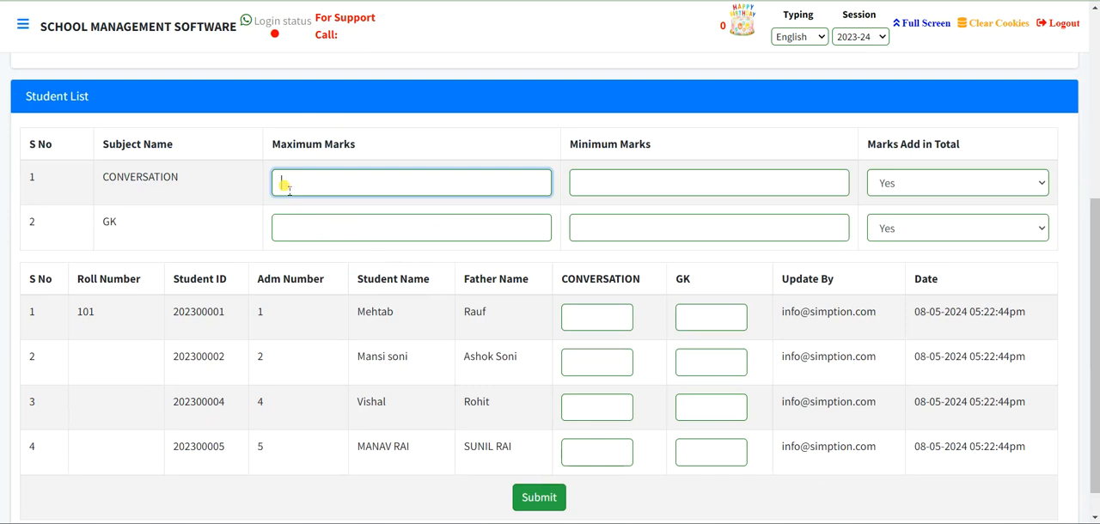
{"action": "left_click", "coordinate": [286, 220]}
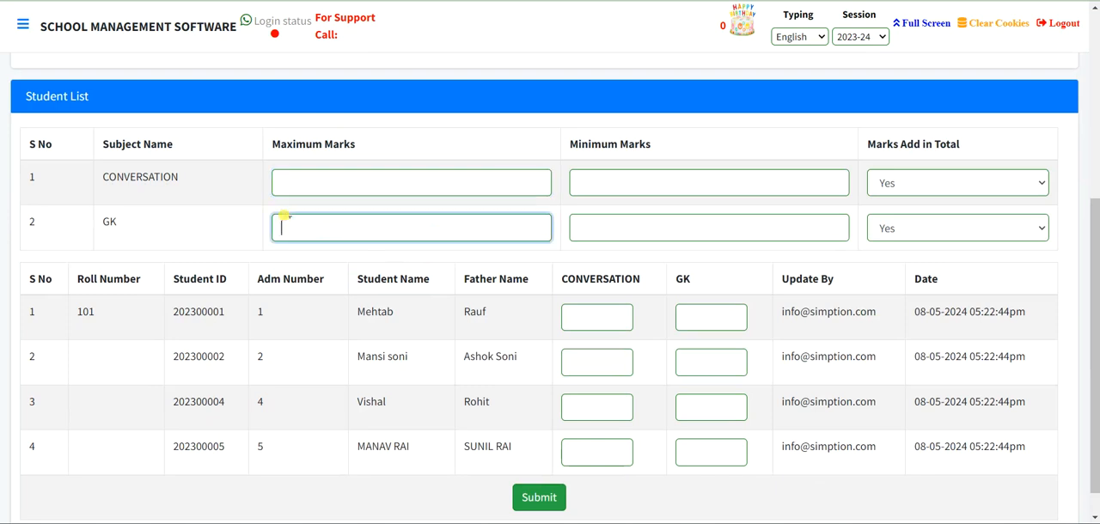
{"action": "left_click", "coordinate": [599, 184]}
{"action": "left_click", "coordinate": [591, 230]}
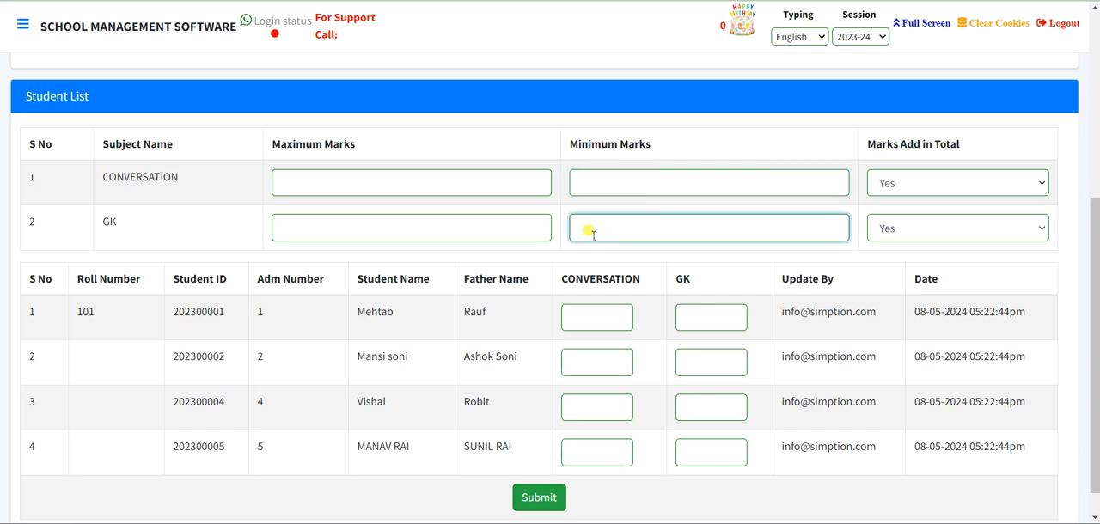
- Grade the first student A in CONVERSATION and B in GK, give the other three students A in both, and submit
{"action": "left_click", "coordinate": [582, 313]}
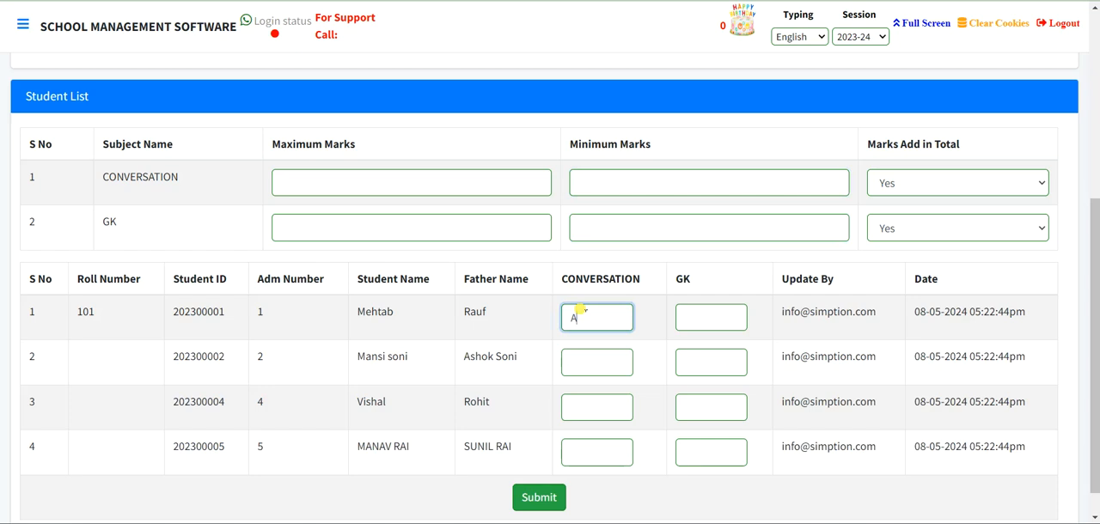
{"action": "key", "text": "Tab"}
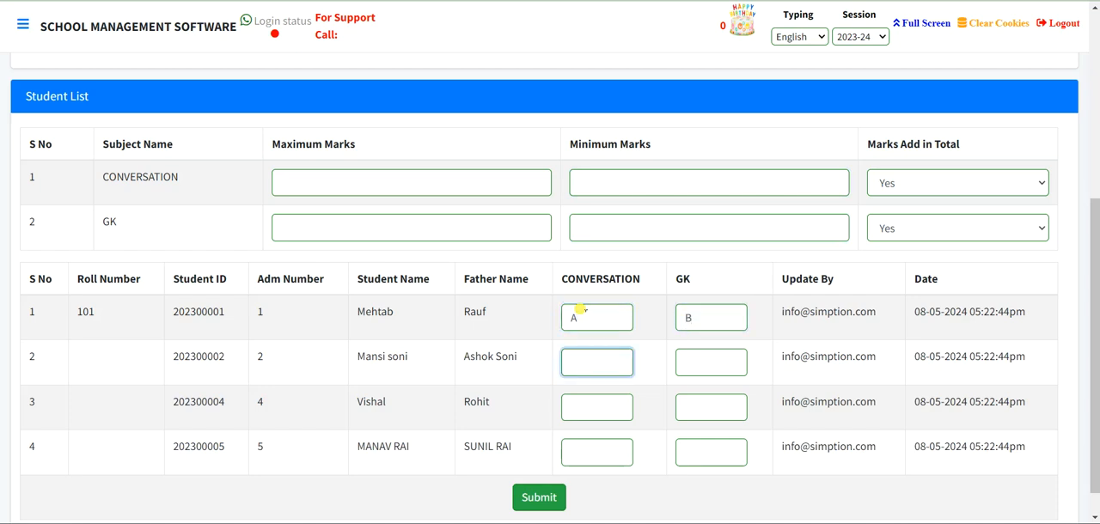
{"action": "key", "text": "Tab"}
{"action": "type", "text": "A"}
{"action": "key", "text": "Tab"}
{"action": "type", "text": "A"}
{"action": "key", "text": "Tab"}
{"action": "type", "text": "A"}
{"action": "key", "text": "Tab"}
{"action": "type", "text": "A"}
{"action": "key", "text": "Tab"}
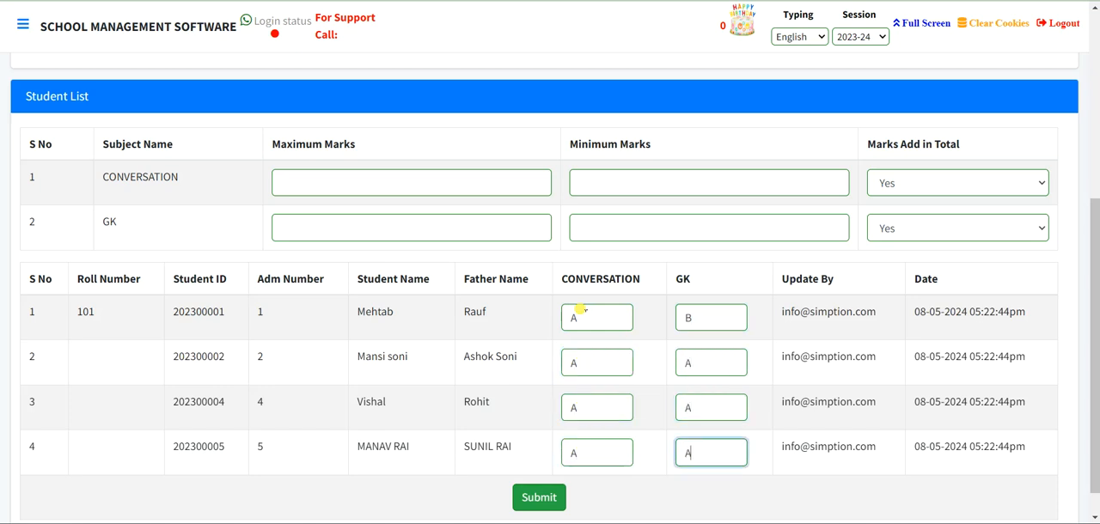
{"action": "left_click", "coordinate": [539, 500]}
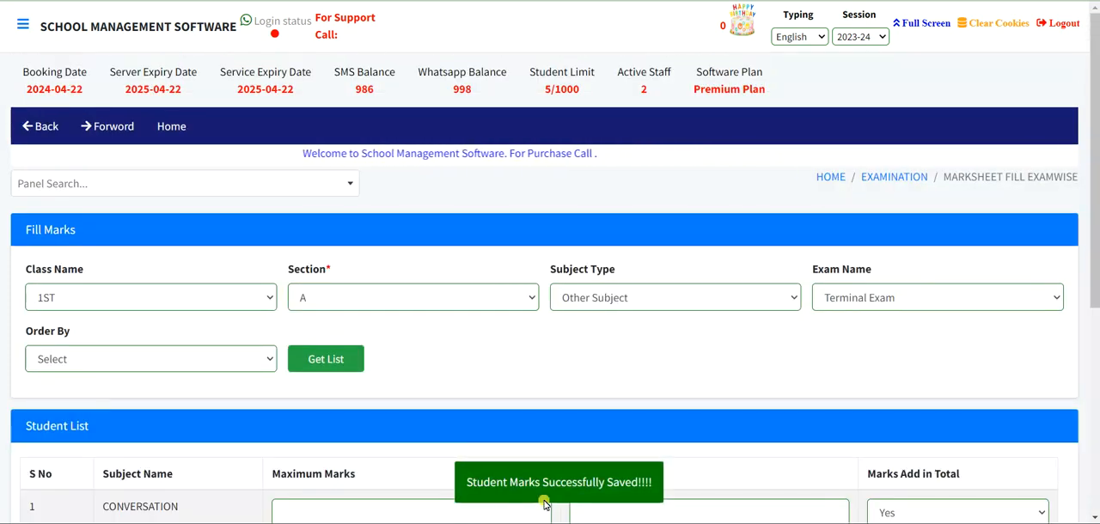
- Return to the Examination module and open Marksheet Print
{"action": "scroll", "coordinate": [544, 502], "scroll_direction": "down", "scroll_amount": 4}
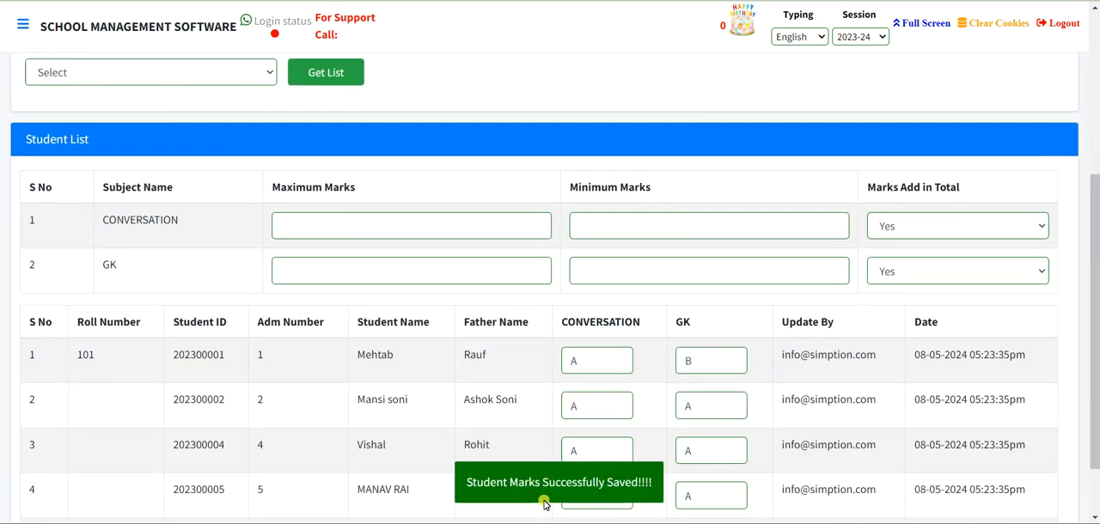
{"action": "scroll", "coordinate": [543, 502], "scroll_direction": "up", "scroll_amount": 4}
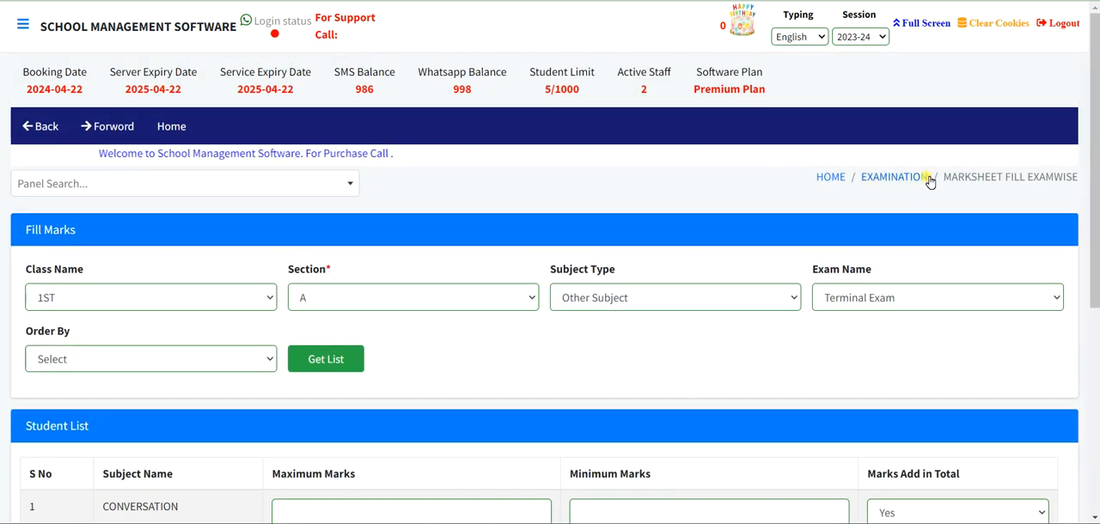
{"action": "left_click", "coordinate": [894, 177]}
{"action": "scroll", "coordinate": [898, 189], "scroll_direction": "down", "scroll_amount": 1}
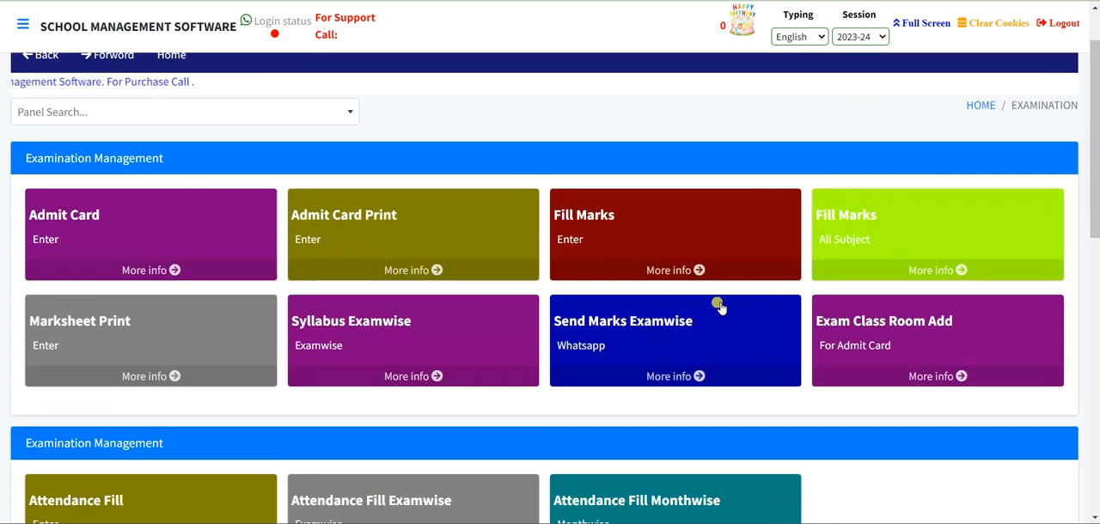
{"action": "scroll", "coordinate": [663, 315], "scroll_direction": "down", "scroll_amount": 1}
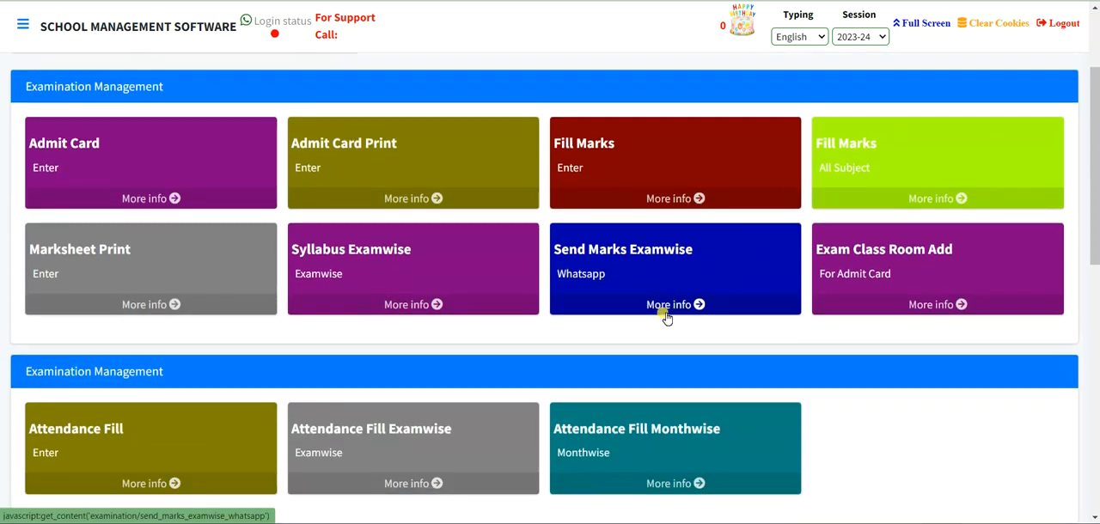
{"action": "left_click", "coordinate": [139, 256]}
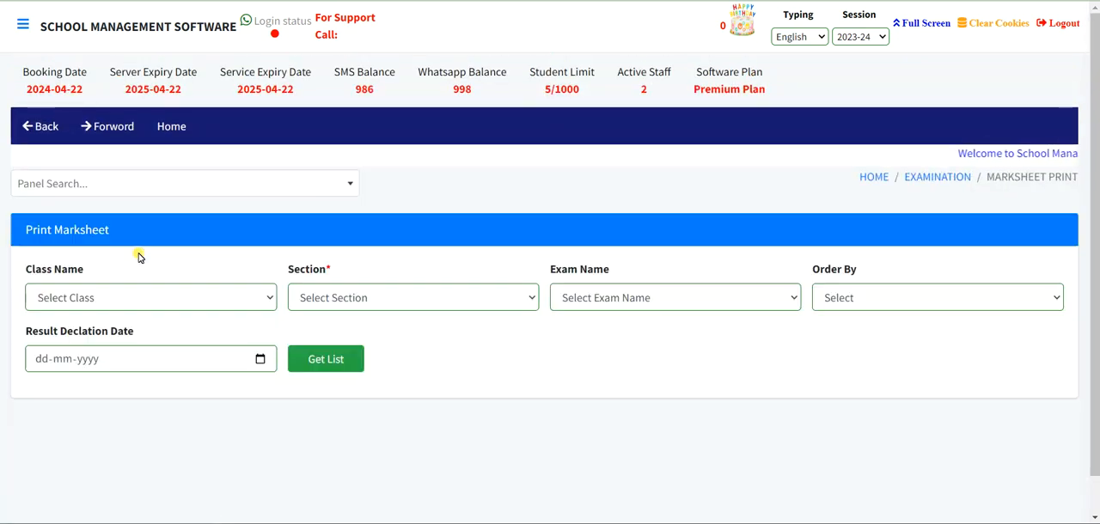
{"action": "left_click", "coordinate": [921, 176]}
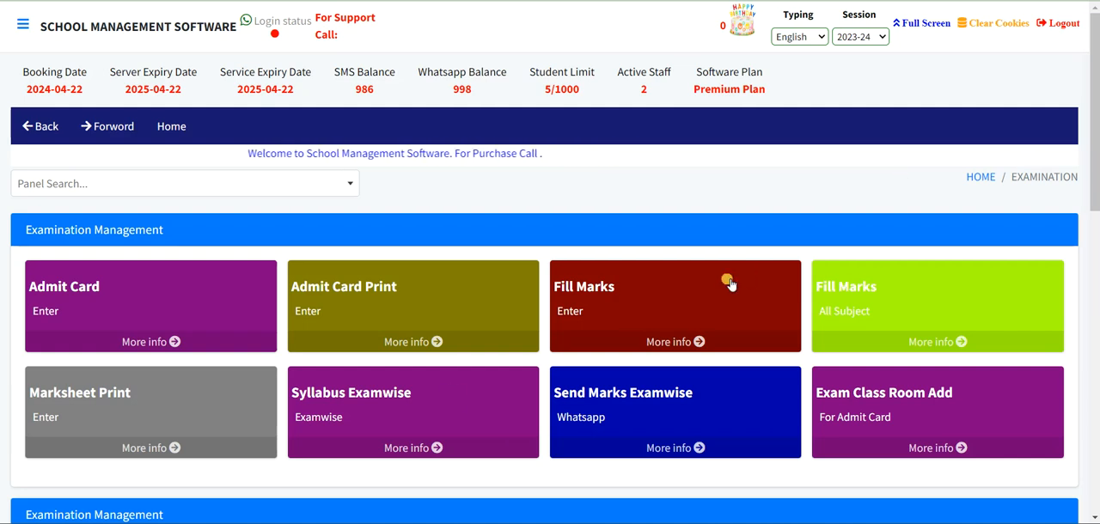
{"action": "left_click", "coordinate": [100, 402]}
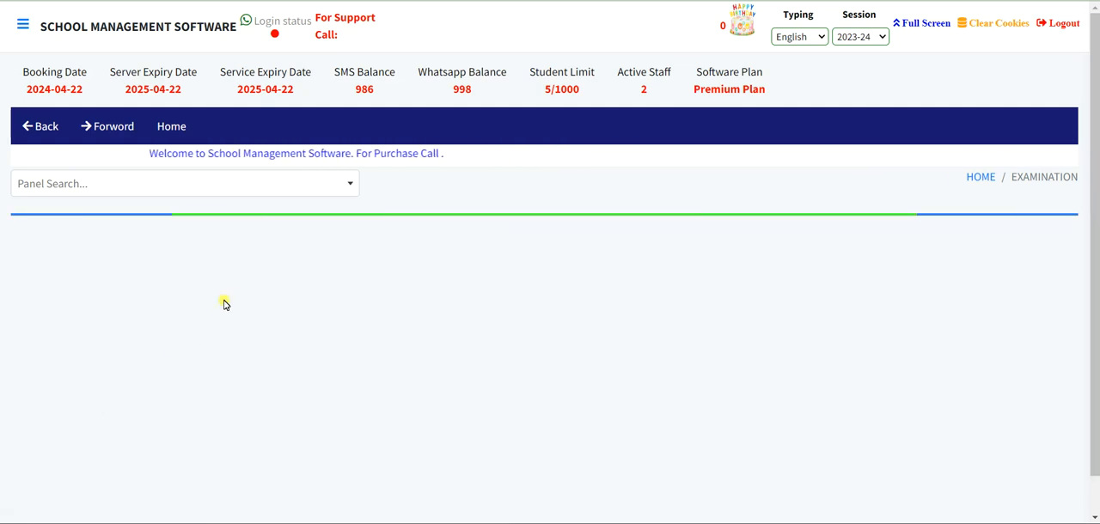
- List the students of class 1ST, section A, for the Terminal Exam in the Print Marksheet form
{"action": "left_click", "coordinate": [176, 307]}
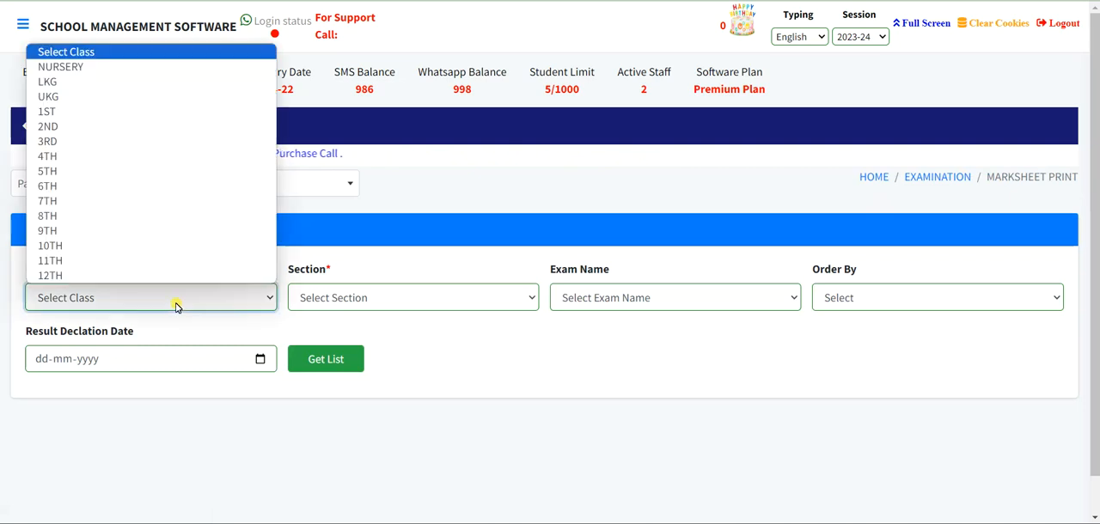
{"action": "left_click", "coordinate": [209, 112]}
{"action": "left_click", "coordinate": [344, 308]}
{"action": "left_click", "coordinate": [314, 330]}
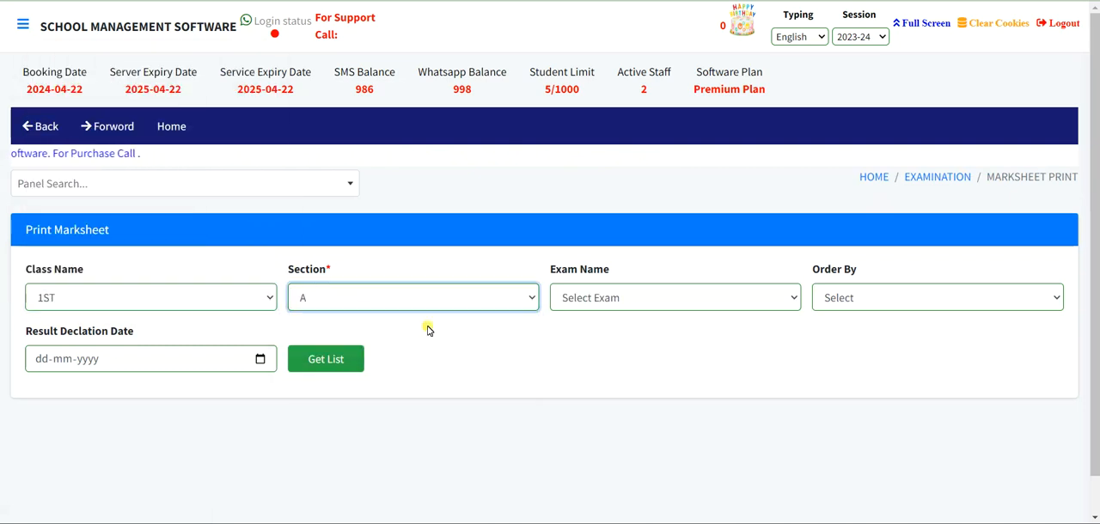
{"action": "left_click", "coordinate": [590, 297]}
{"action": "left_click", "coordinate": [585, 334]}
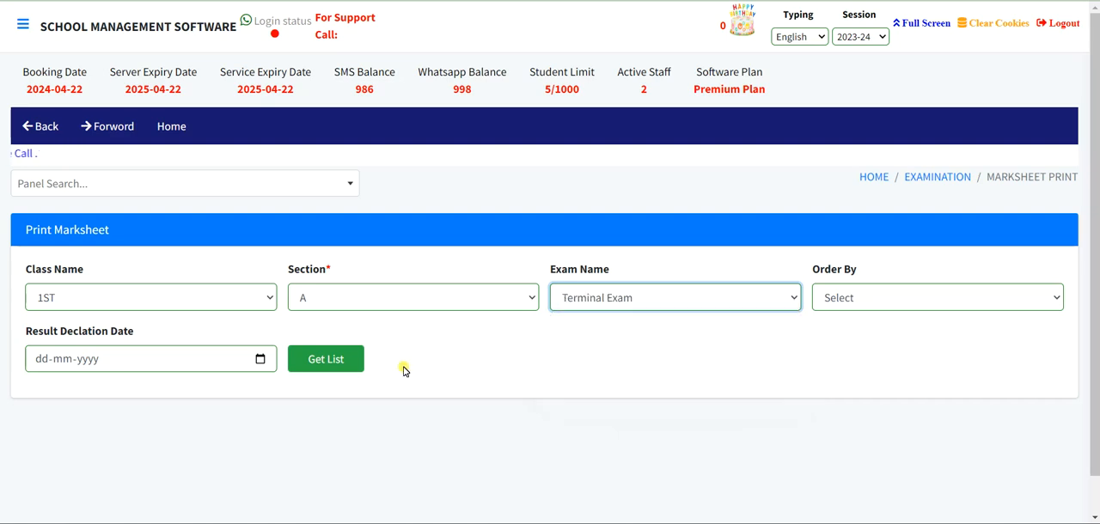
{"action": "left_click", "coordinate": [336, 361]}
{"action": "scroll", "coordinate": [516, 322], "scroll_direction": "down", "scroll_amount": 2}
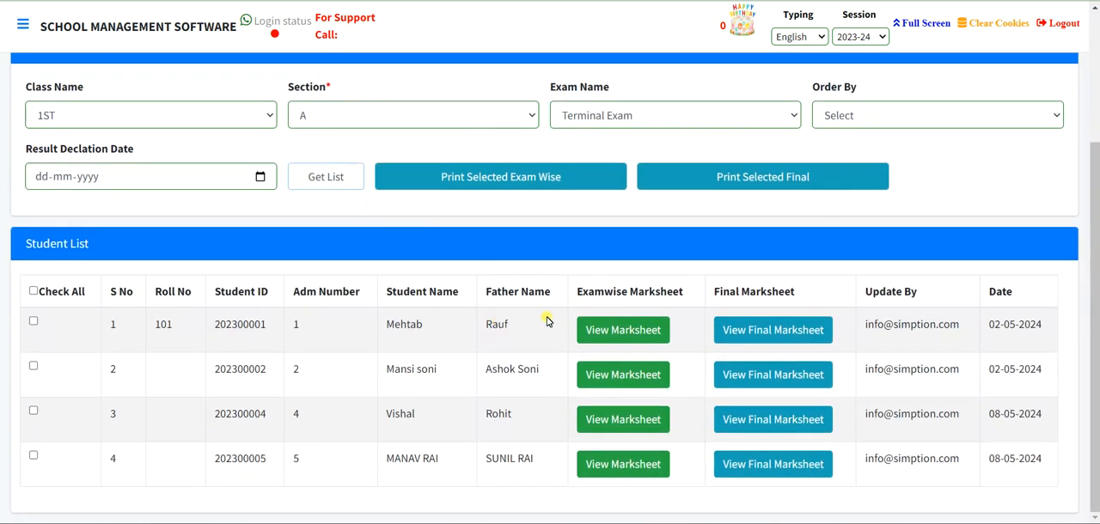
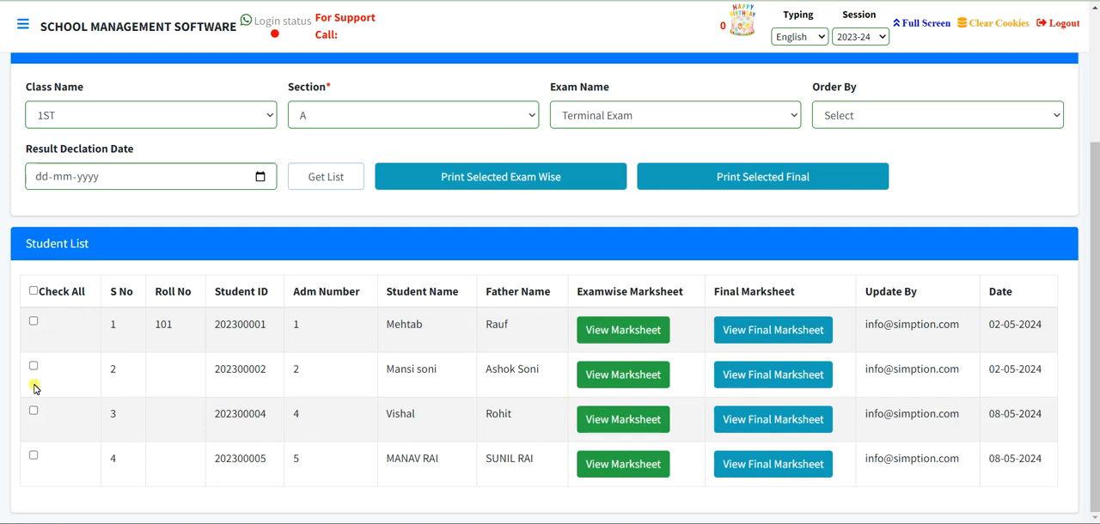
- Select all listed students and review the exam-wise Terminal Exam marksheets, checking subject marks, grades, attendance and result sections
{"action": "left_click", "coordinate": [34, 291]}
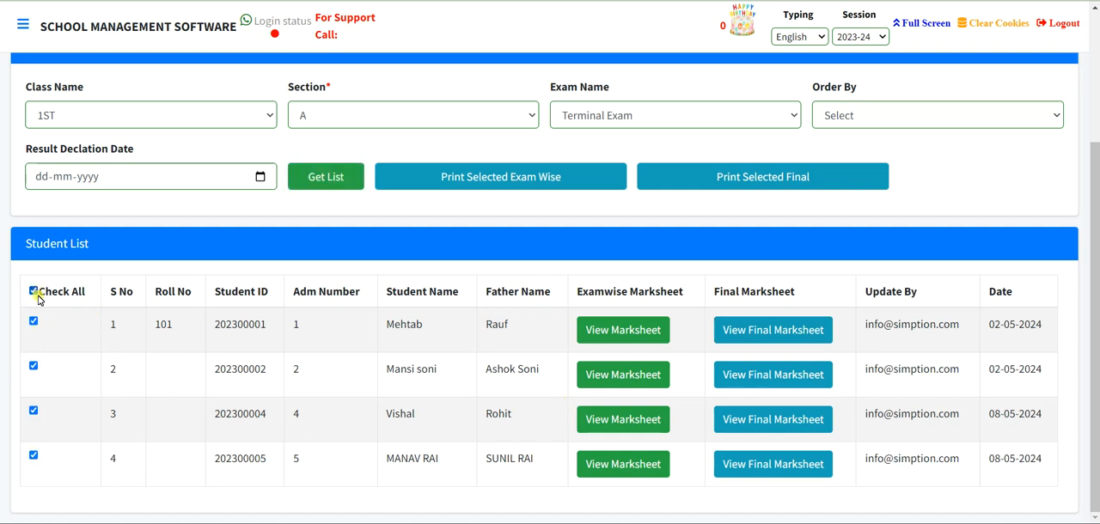
{"action": "left_click", "coordinate": [627, 330]}
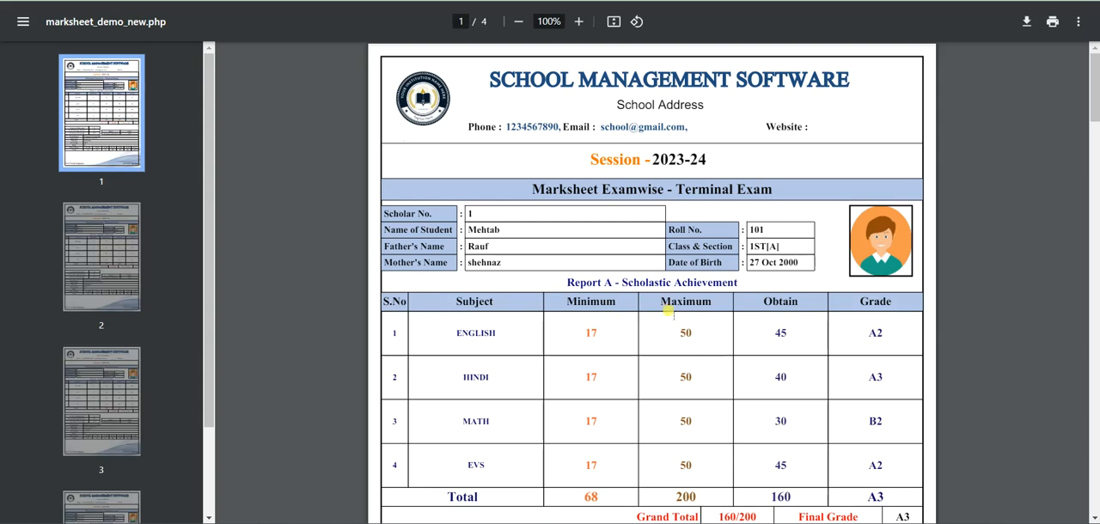
{"action": "scroll", "coordinate": [566, 176], "scroll_direction": "down", "scroll_amount": 1}
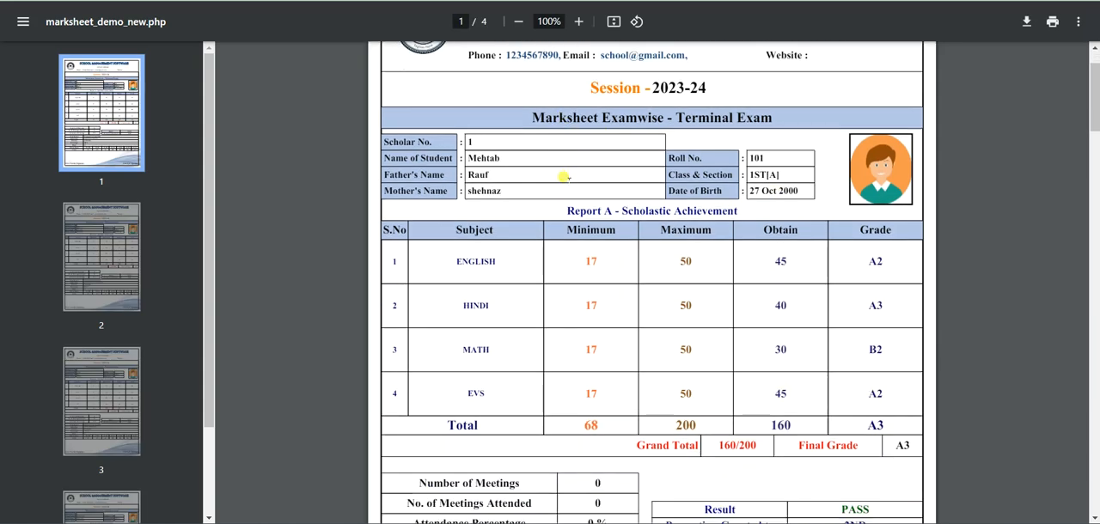
{"action": "scroll", "coordinate": [565, 177], "scroll_direction": "down", "scroll_amount": 1}
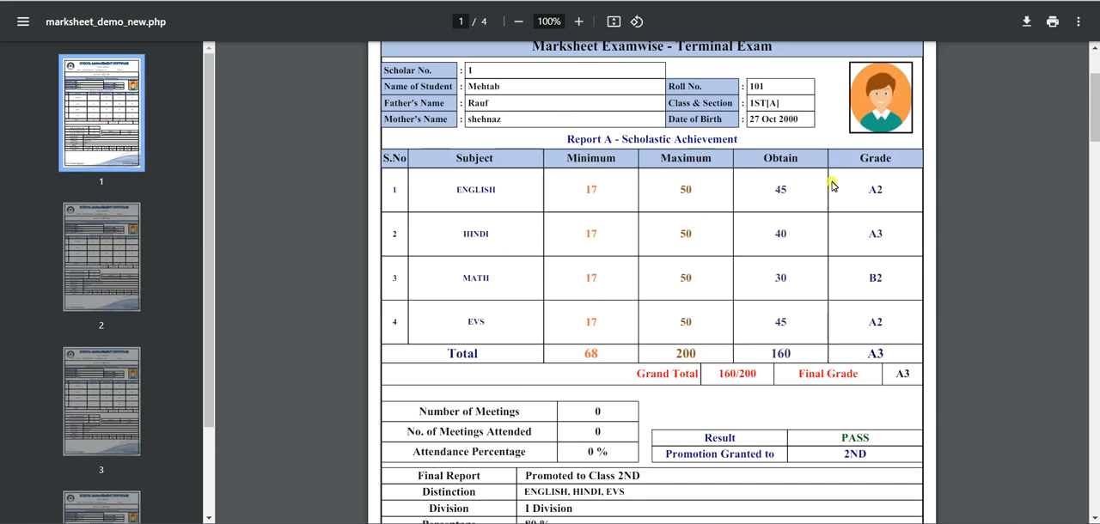
{"action": "scroll", "coordinate": [931, 307], "scroll_direction": "down", "scroll_amount": 1}
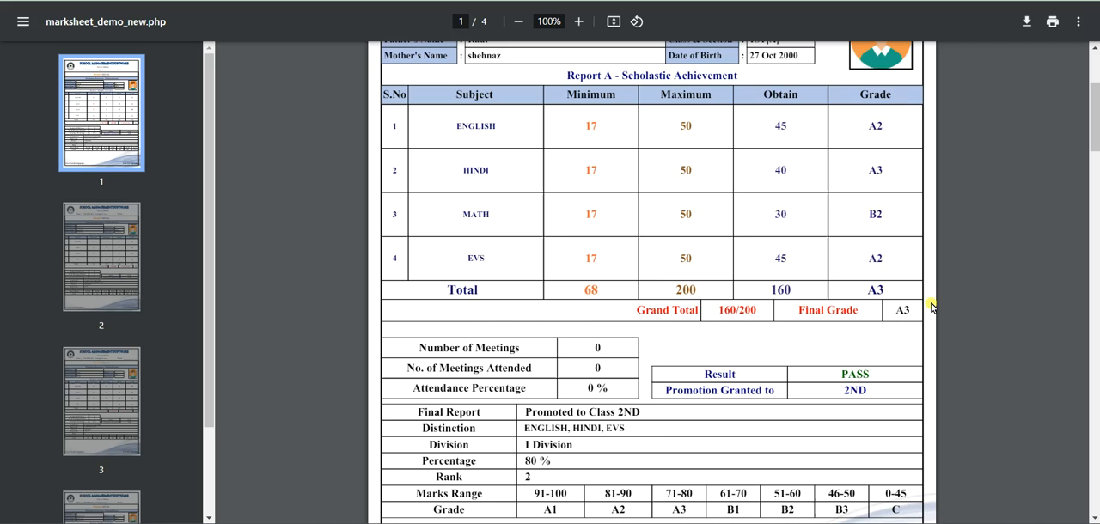
{"action": "scroll", "coordinate": [932, 306], "scroll_direction": "down", "scroll_amount": 1}
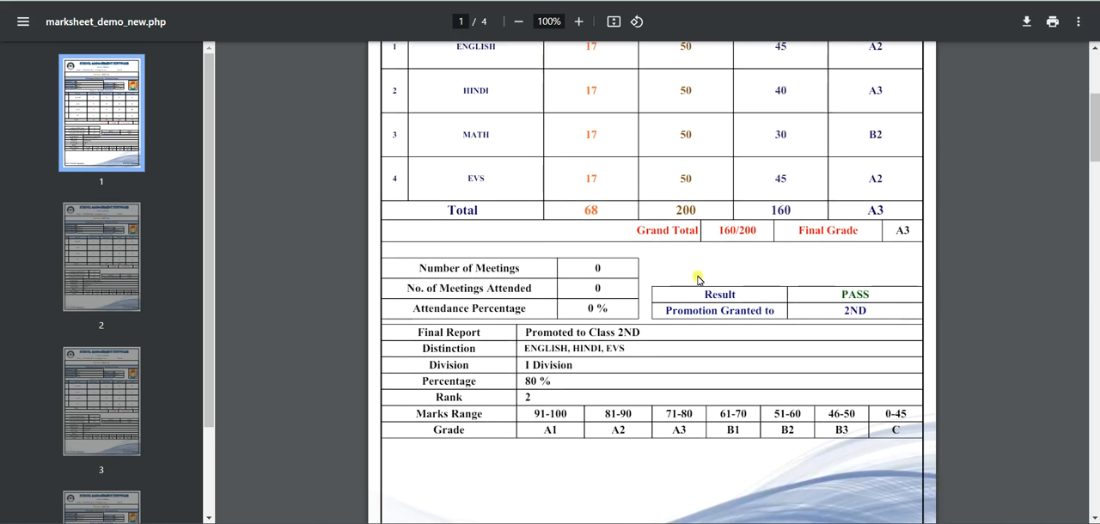
{"action": "scroll", "coordinate": [698, 279], "scroll_direction": "down", "scroll_amount": 1}
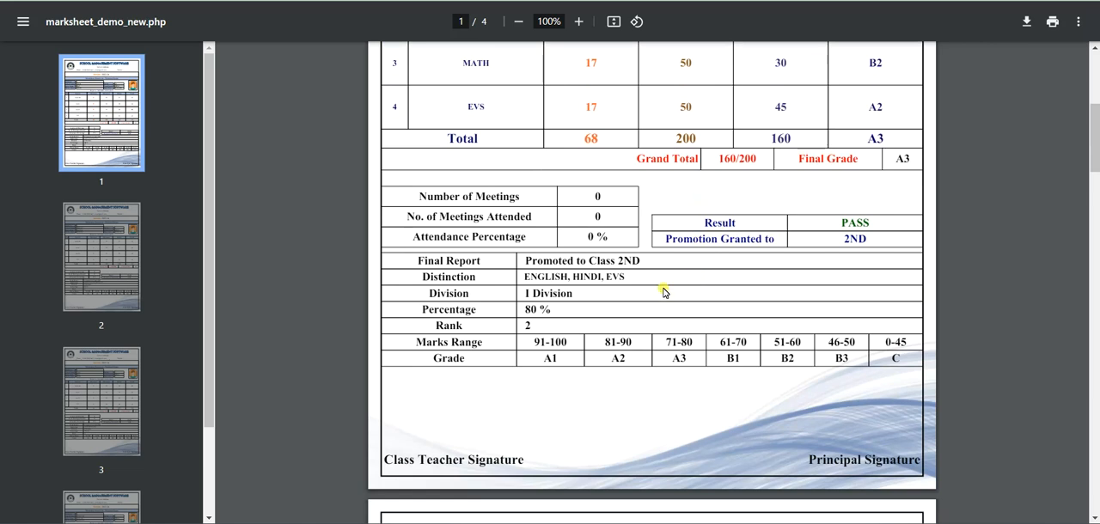
{"action": "scroll", "coordinate": [617, 340], "scroll_direction": "down", "scroll_amount": 5}
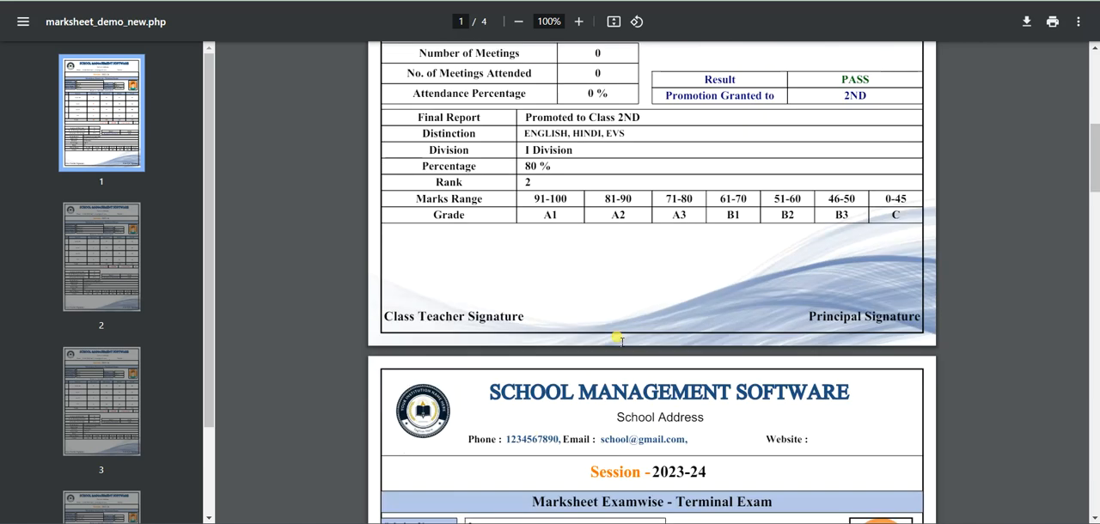
{"action": "scroll", "coordinate": [617, 340], "scroll_direction": "down", "scroll_amount": 13}
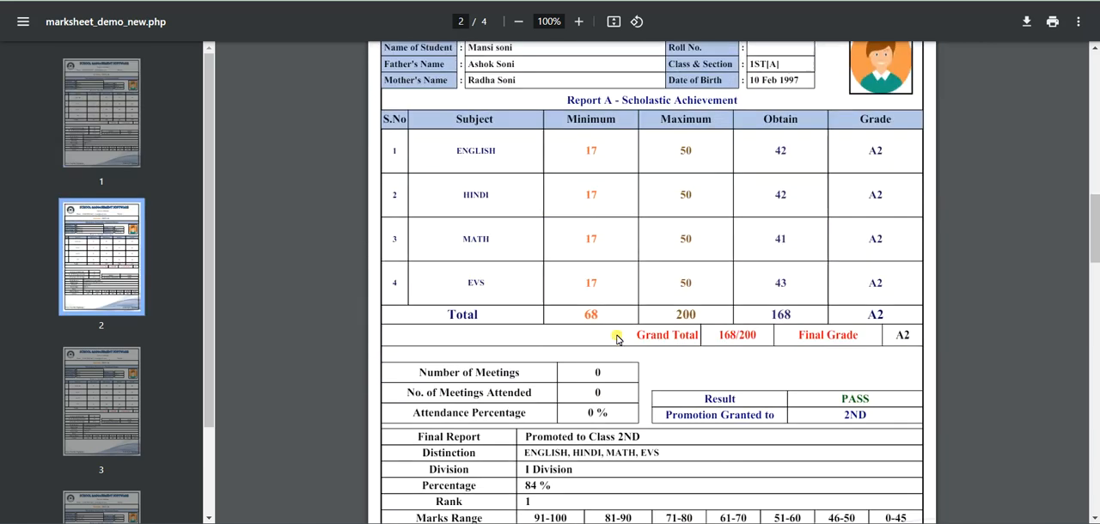
{"action": "scroll", "coordinate": [617, 340], "scroll_direction": "down", "scroll_amount": 13}
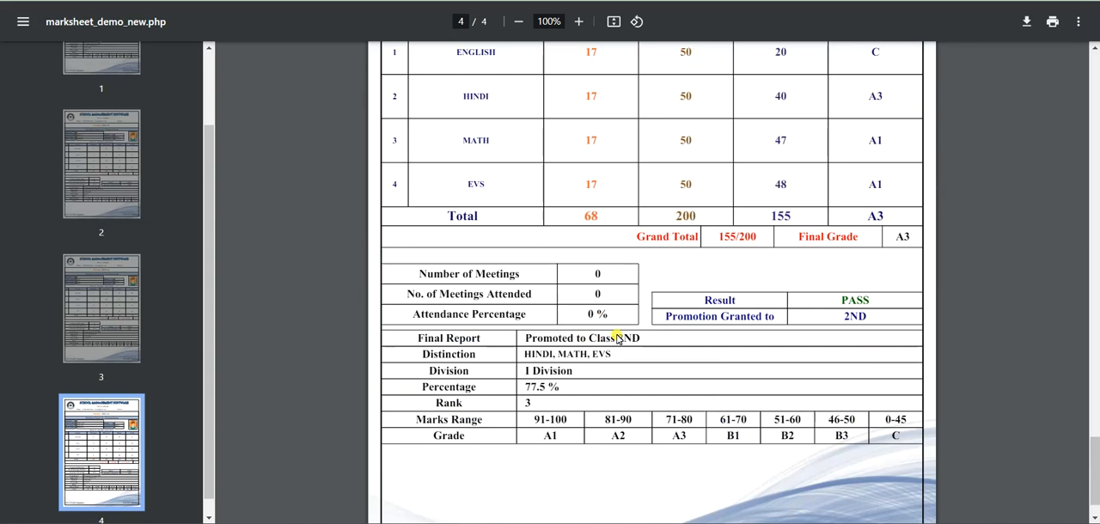
{"action": "scroll", "coordinate": [617, 339], "scroll_direction": "up", "scroll_amount": 20}
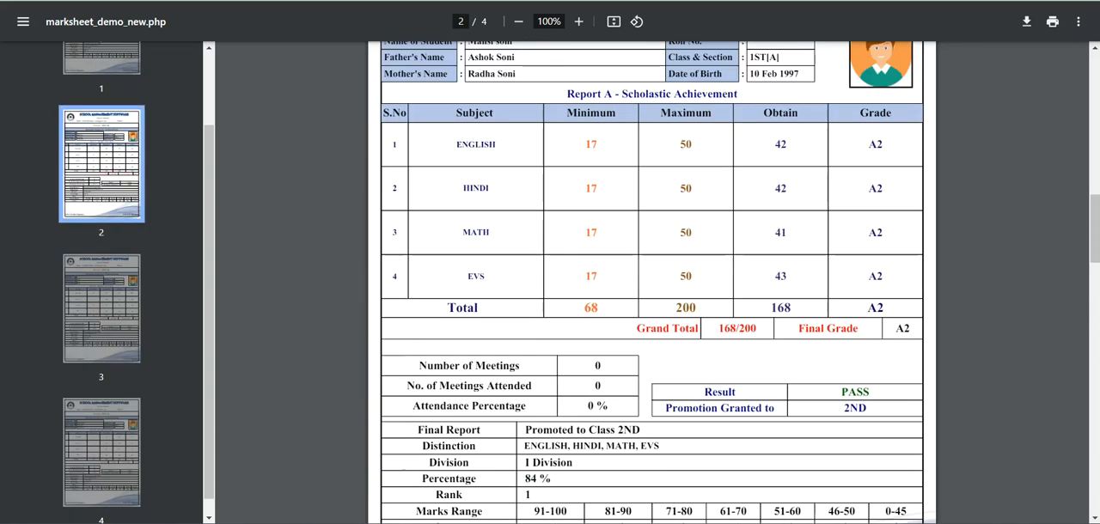
{"action": "key", "text": "ctrl+w"}
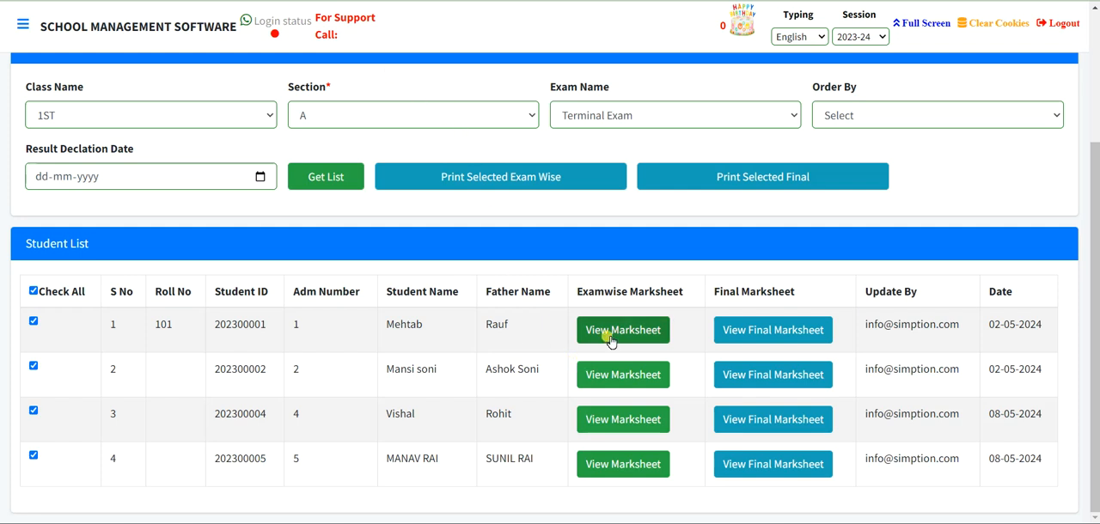
- View the final marksheet from the first student's row and examine its exam columns, grand total and meetings attended section
{"action": "left_click", "coordinate": [772, 330]}
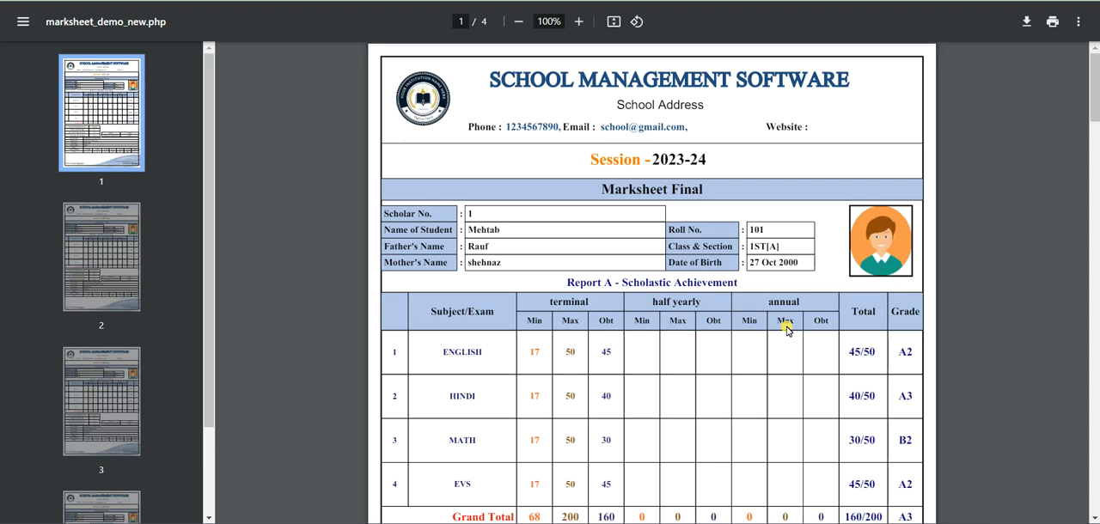
{"action": "scroll", "coordinate": [786, 329], "scroll_direction": "down", "scroll_amount": 1}
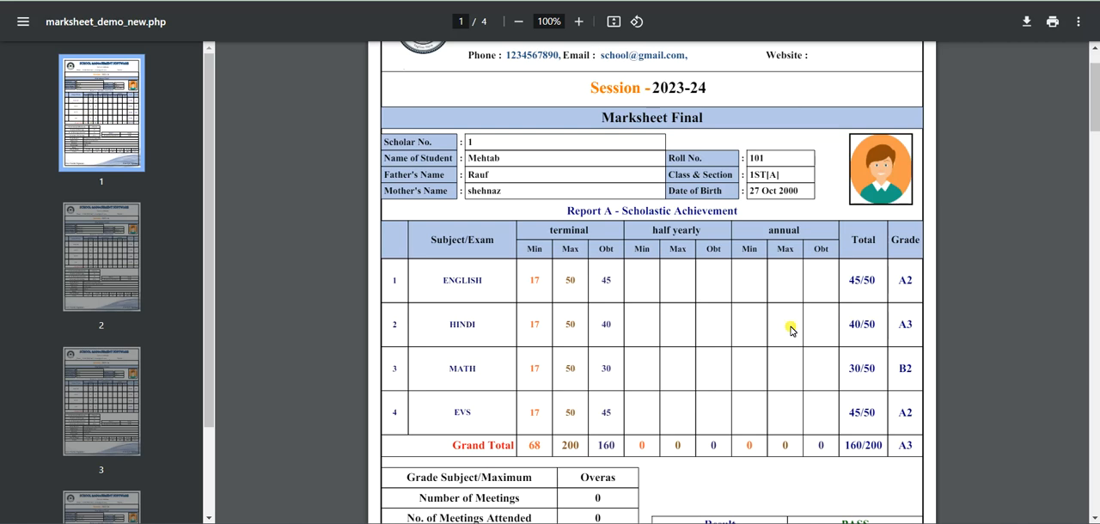
{"action": "scroll", "coordinate": [791, 330], "scroll_direction": "down", "scroll_amount": 1}
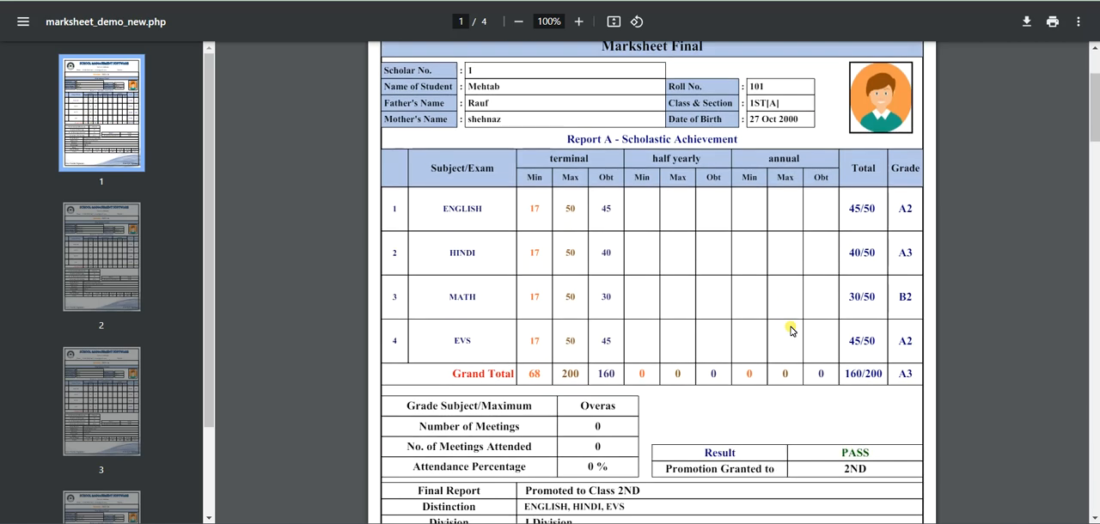
{"action": "scroll", "coordinate": [791, 330], "scroll_direction": "down", "scroll_amount": 1}
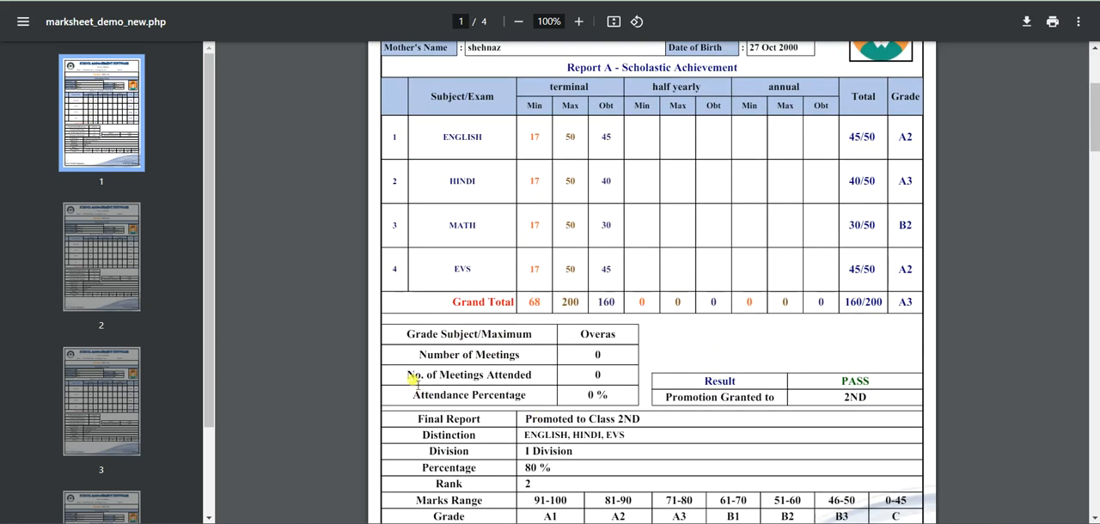
{"action": "left_click_drag", "start_coordinate": [414, 377], "coordinate": [541, 378]}
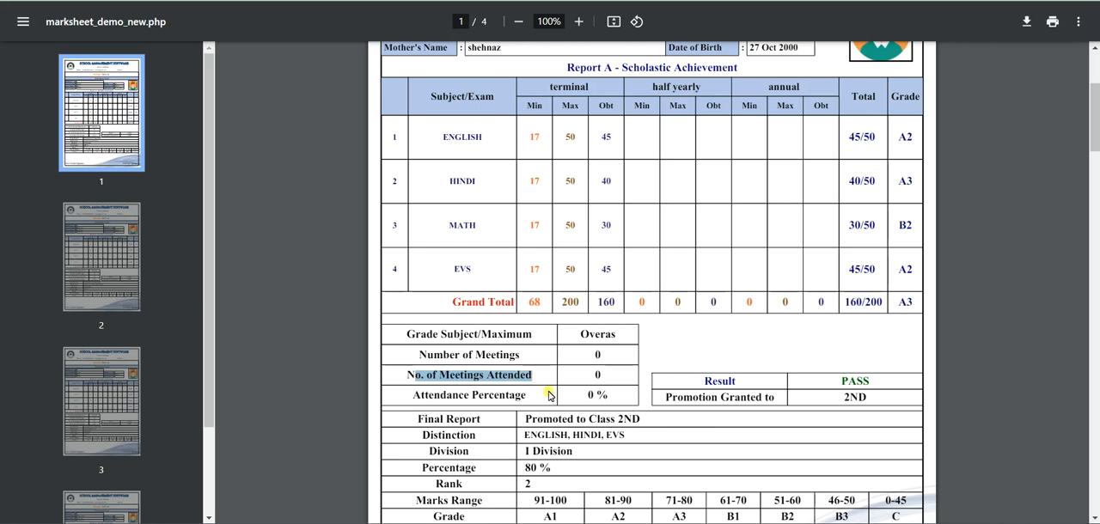
{"action": "scroll", "coordinate": [739, 413], "scroll_direction": "down", "scroll_amount": 1}
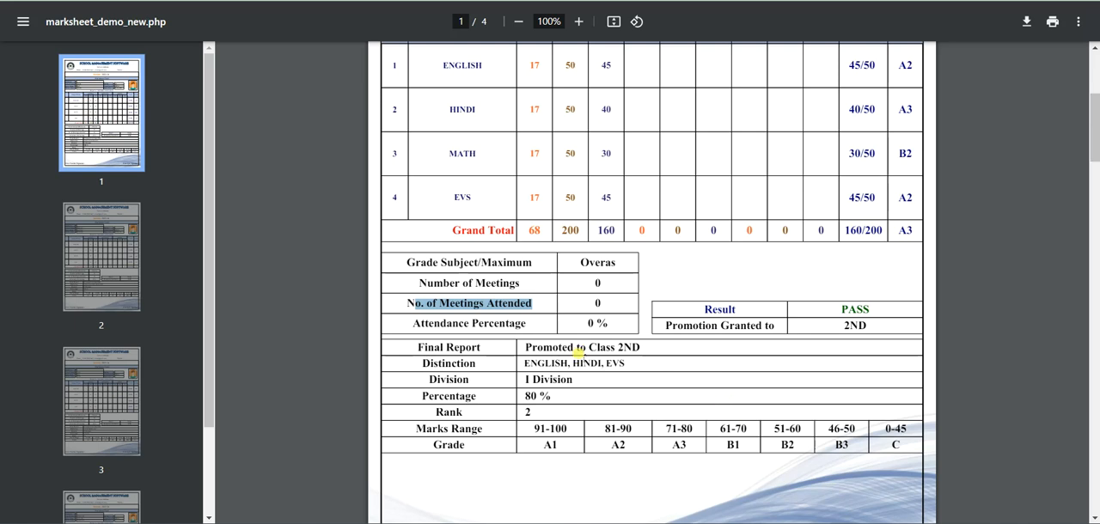
{"action": "key", "text": "ctrl+w"}
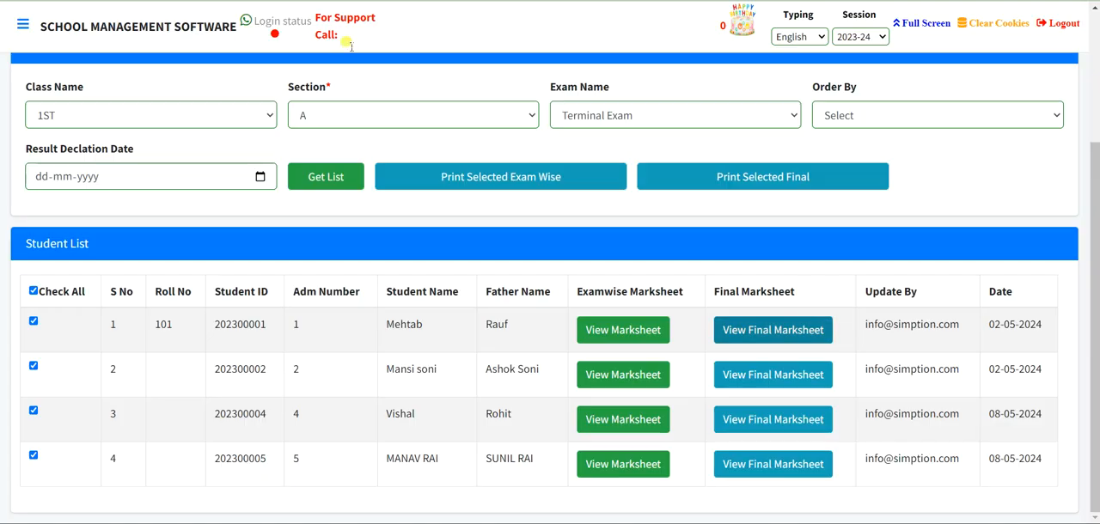
- Return to the Examination module and open Attendance Fill
{"action": "scroll", "coordinate": [630, 263], "scroll_direction": "up", "scroll_amount": 3}
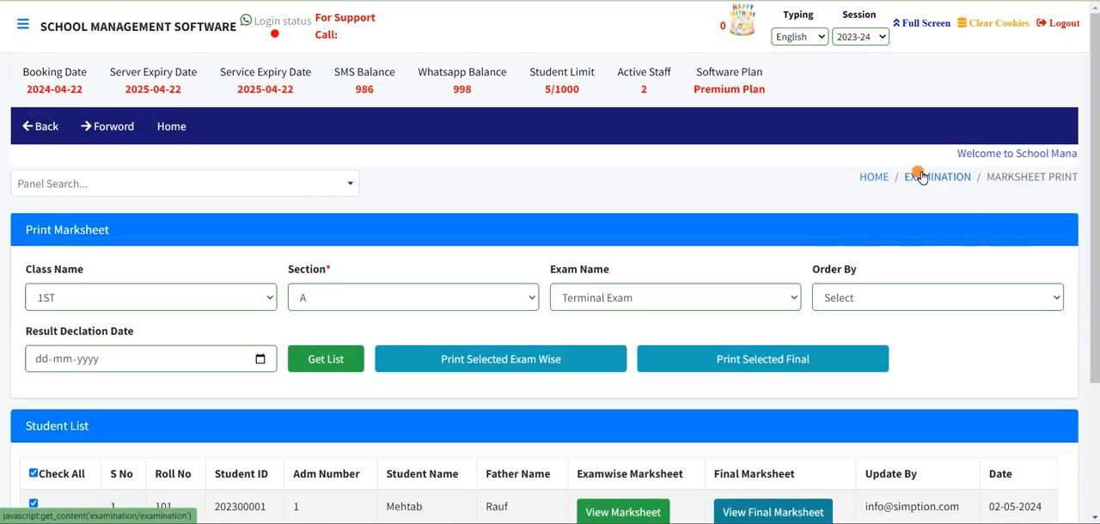
{"action": "left_click", "coordinate": [925, 176]}
{"action": "scroll", "coordinate": [545, 387], "scroll_direction": "down", "scroll_amount": 3}
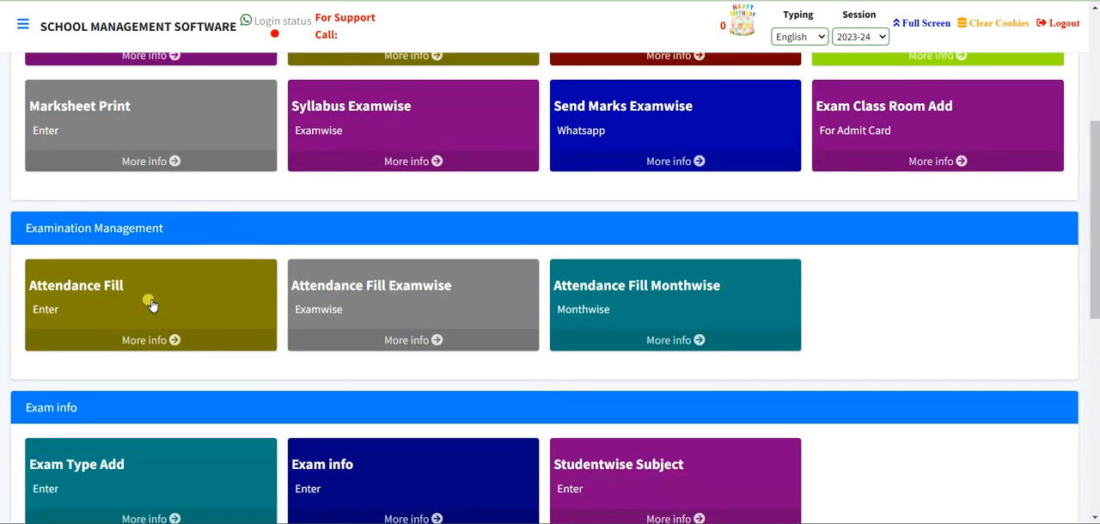
{"action": "left_click", "coordinate": [107, 285]}
- List the students of class 1ST, section A, in the Fill Attendance form with the Manual fill method
{"action": "left_click", "coordinate": [122, 299]}
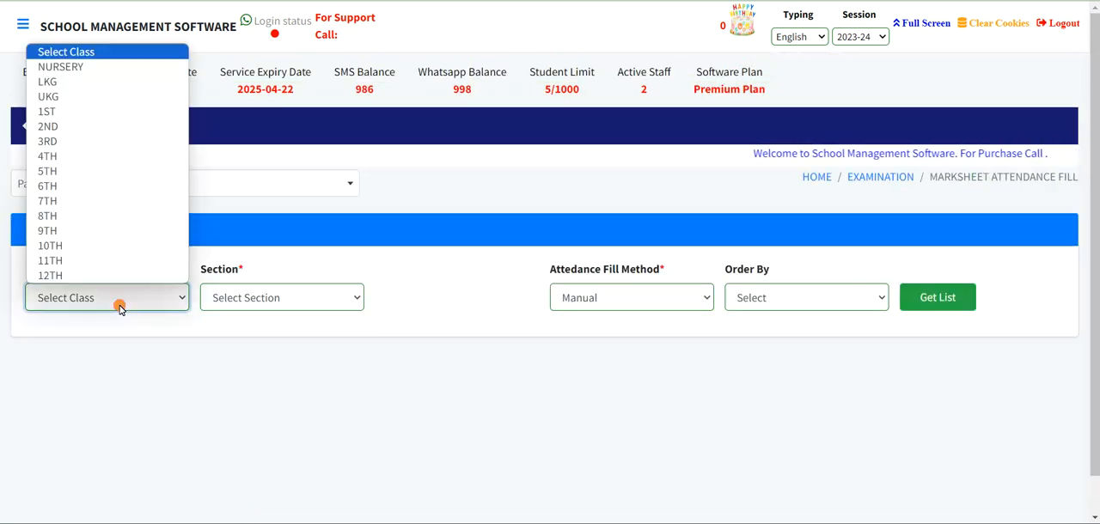
{"action": "left_click", "coordinate": [112, 112]}
{"action": "left_click", "coordinate": [280, 300]}
{"action": "left_click", "coordinate": [272, 334]}
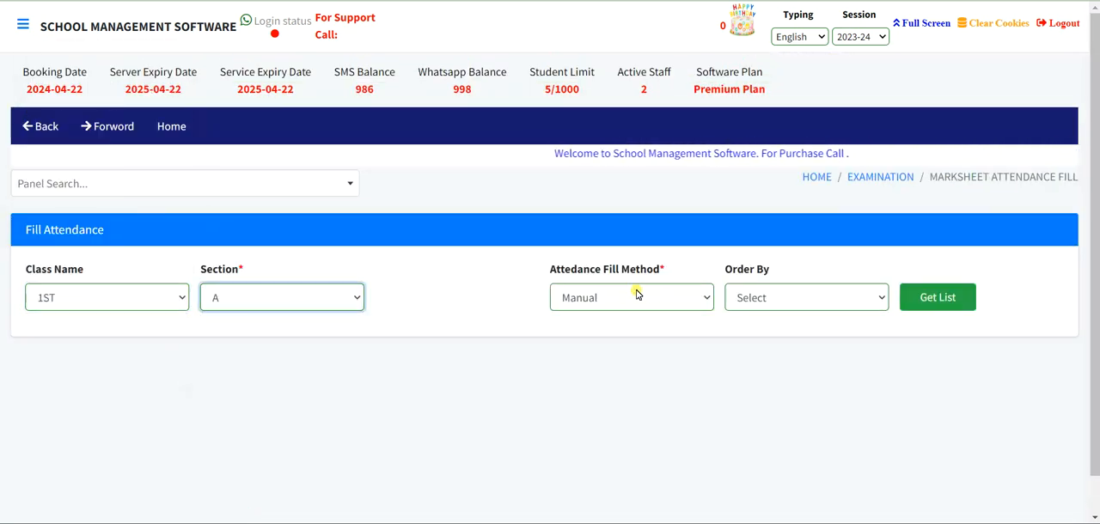
{"action": "left_click", "coordinate": [643, 295]}
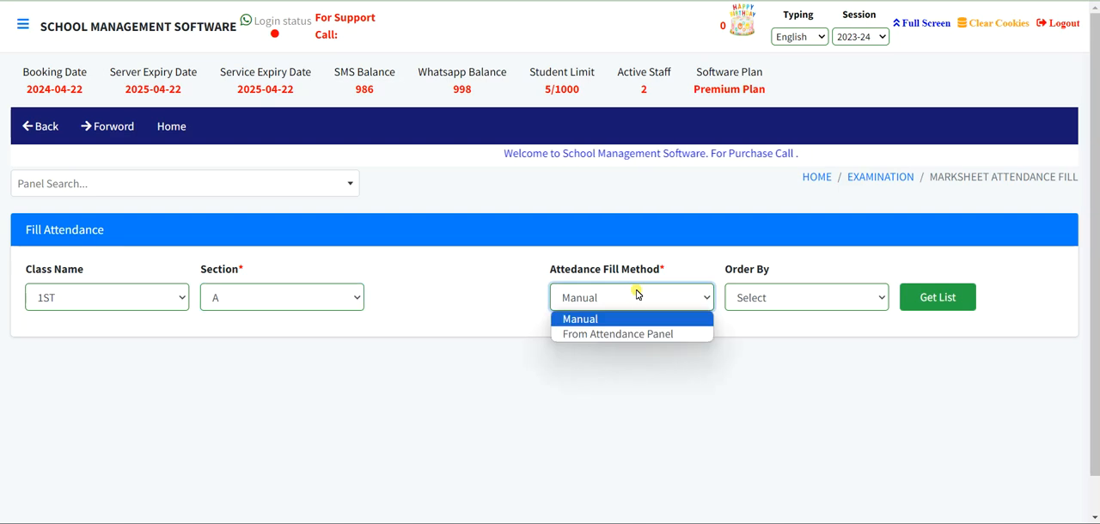
{"action": "left_click", "coordinate": [602, 318]}
{"action": "left_click", "coordinate": [949, 297]}
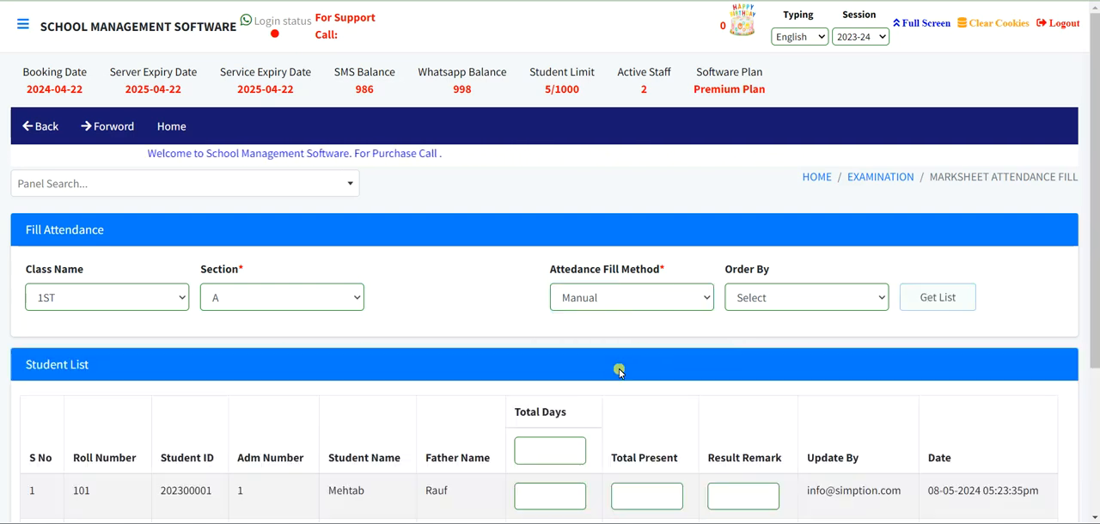
- Set Total Days to 125 for all students, enter 100 as the first student's Total Present, and submit the attendance
{"action": "scroll", "coordinate": [616, 372], "scroll_direction": "down", "scroll_amount": 3}
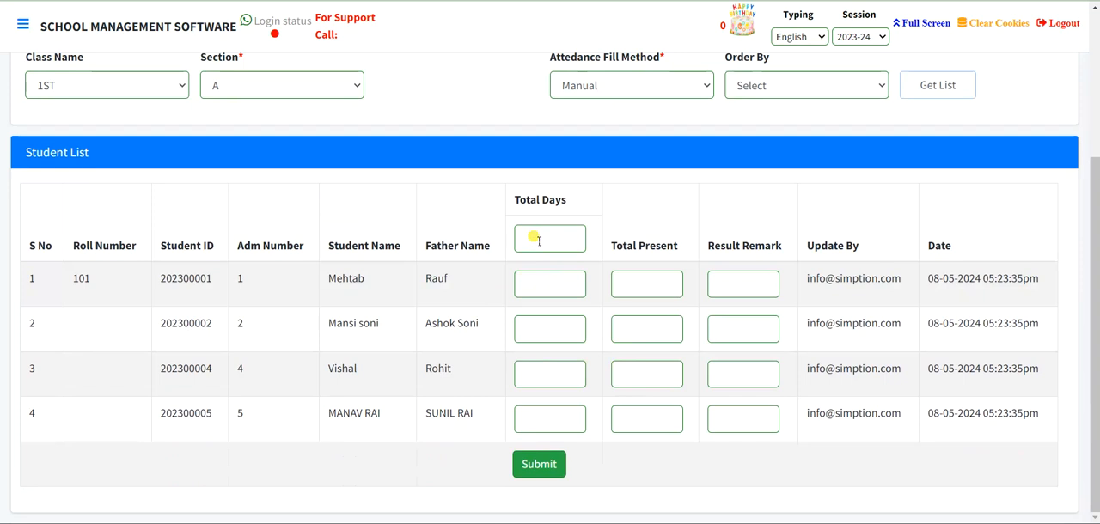
{"action": "left_click", "coordinate": [538, 241]}
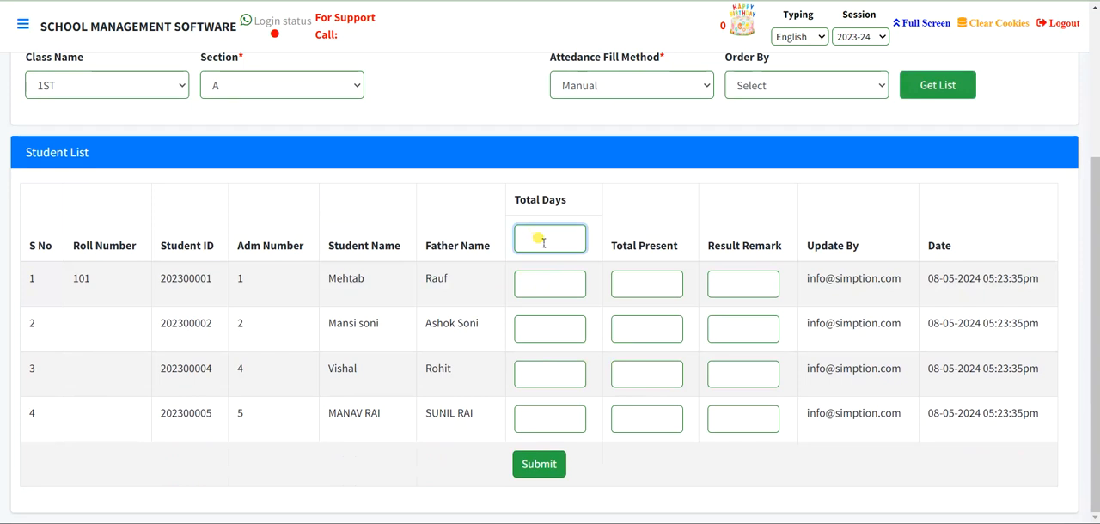
{"action": "type", "text": "125"}
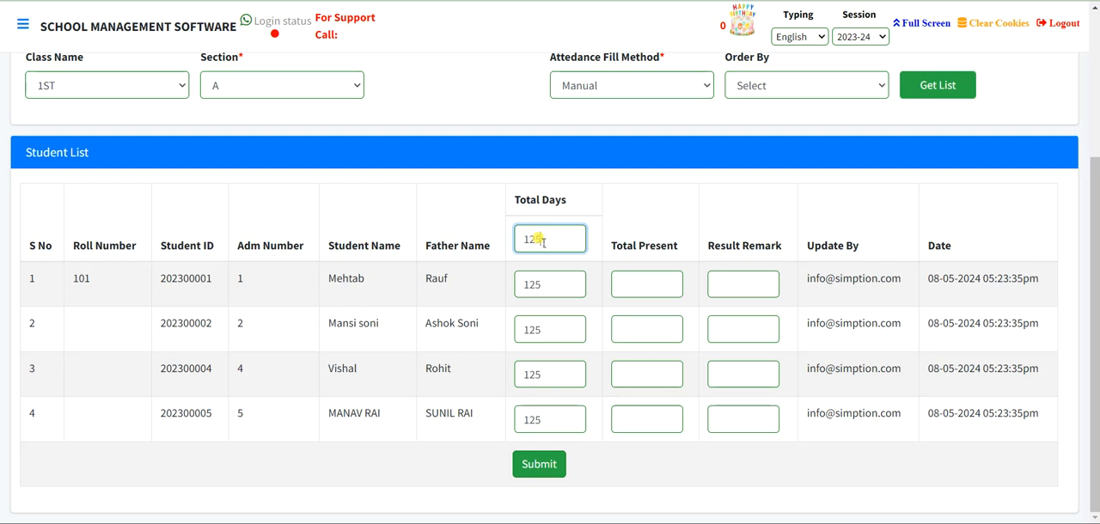
{"action": "left_click", "coordinate": [640, 289]}
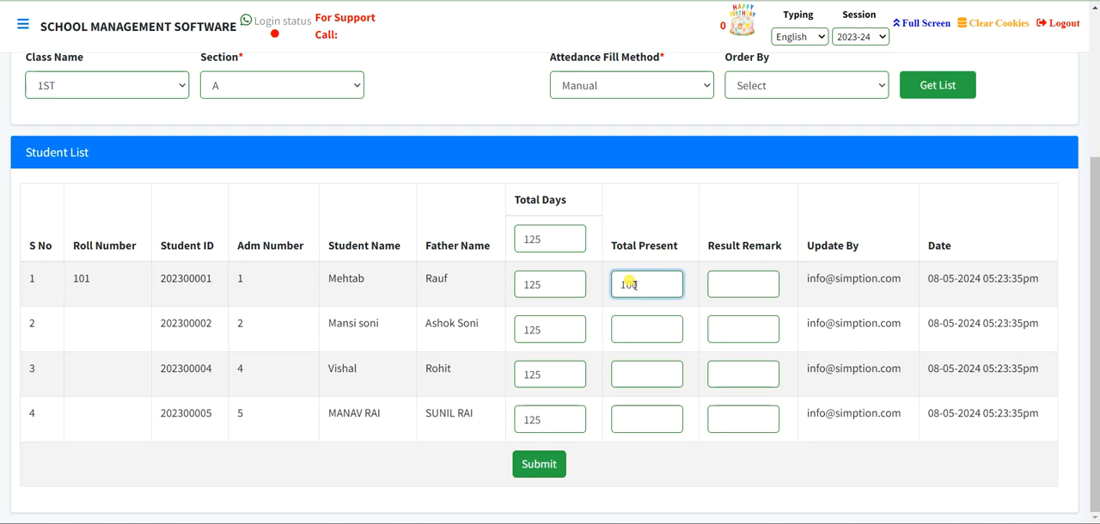
{"action": "type", "text": "100"}
{"action": "left_click", "coordinate": [541, 464]}
- Look over the first student's page in the open Terminal Exam marksheet document and go back to the Fill Attendance form
{"action": "scroll", "coordinate": [551, 456], "scroll_direction": "down", "scroll_amount": 3}
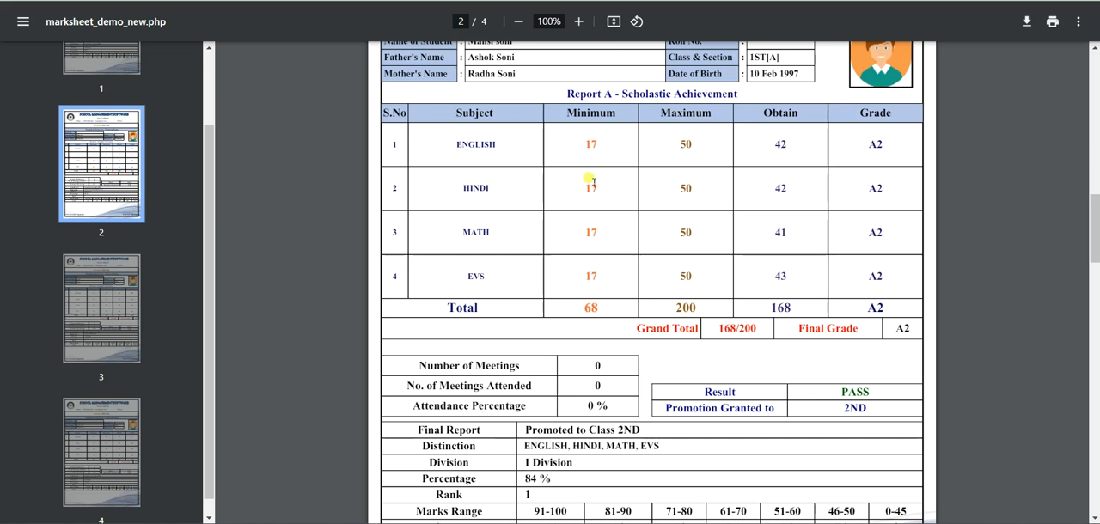
{"action": "scroll", "coordinate": [594, 197], "scroll_direction": "up", "scroll_amount": 3}
{"action": "scroll", "coordinate": [594, 198], "scroll_direction": "up", "scroll_amount": 10}
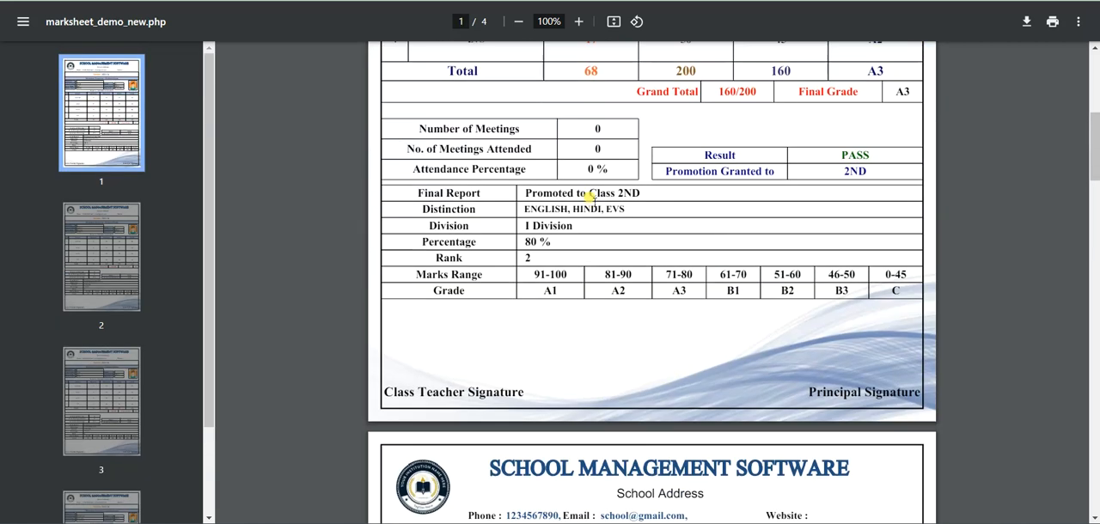
{"action": "scroll", "coordinate": [593, 199], "scroll_direction": "up", "scroll_amount": 1}
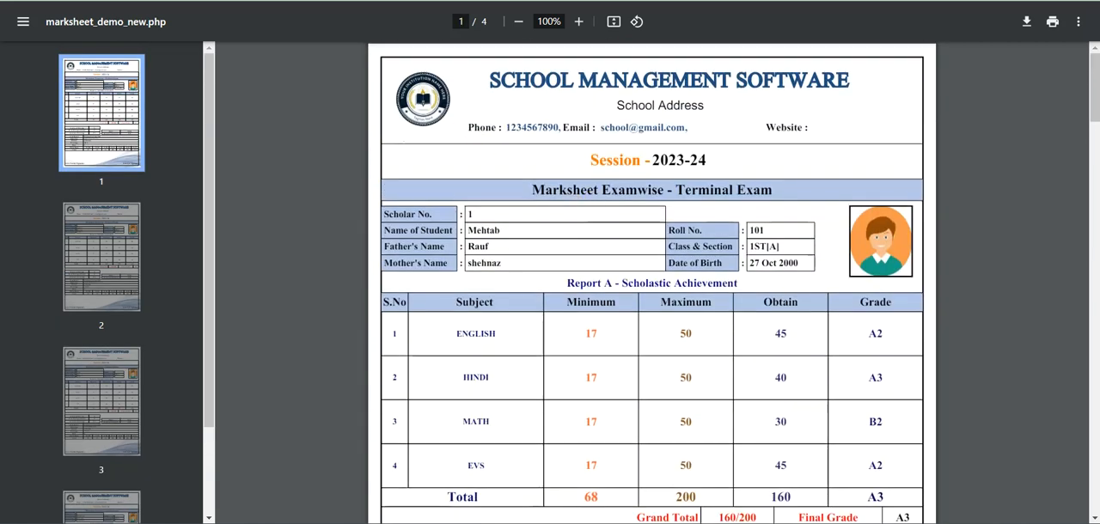
{"action": "left_click", "coordinate": [222, 1]}
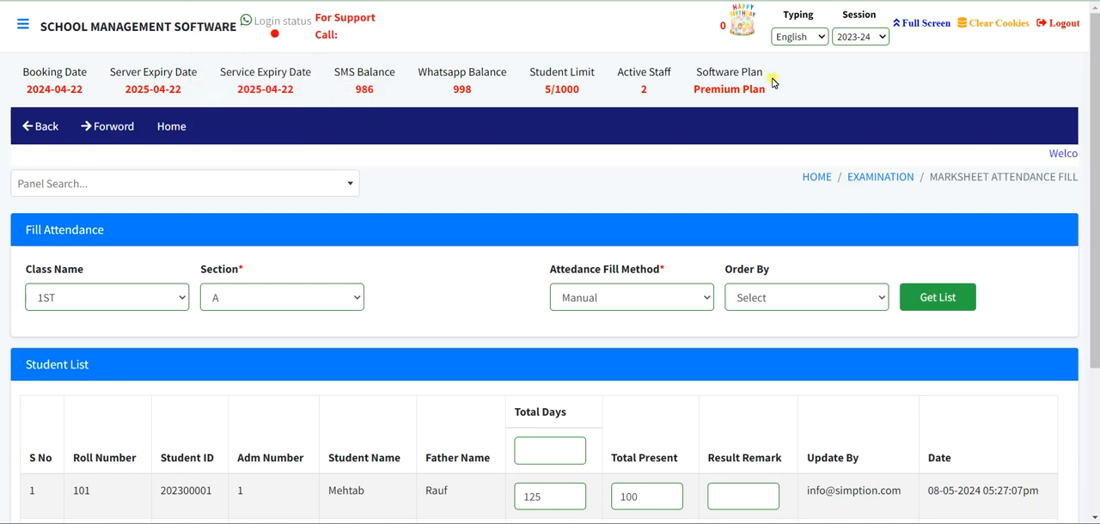
- Return to the Examination module and open Syllabus Examwise
{"action": "left_click", "coordinate": [855, 178]}
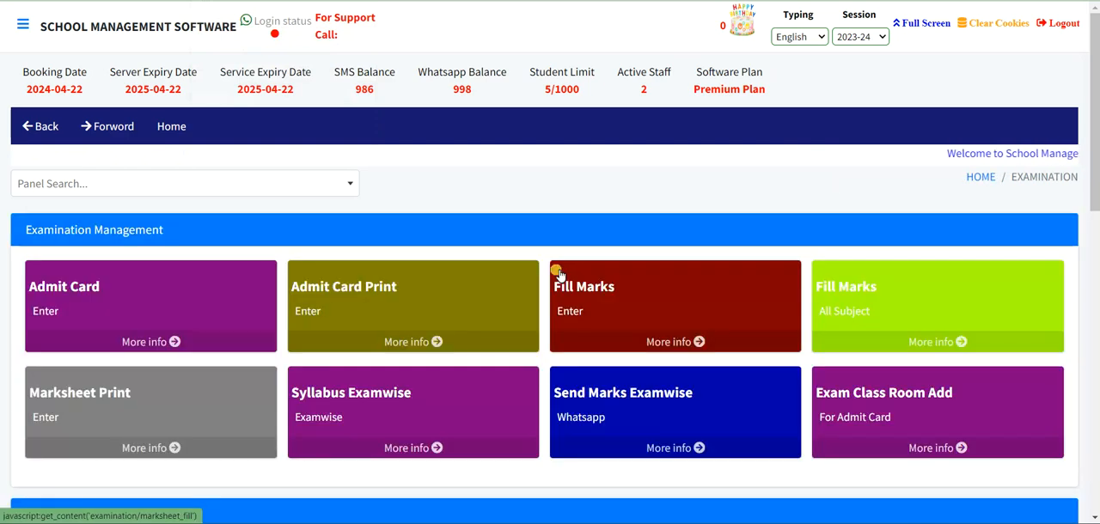
{"action": "scroll", "coordinate": [557, 276], "scroll_direction": "down", "scroll_amount": 2}
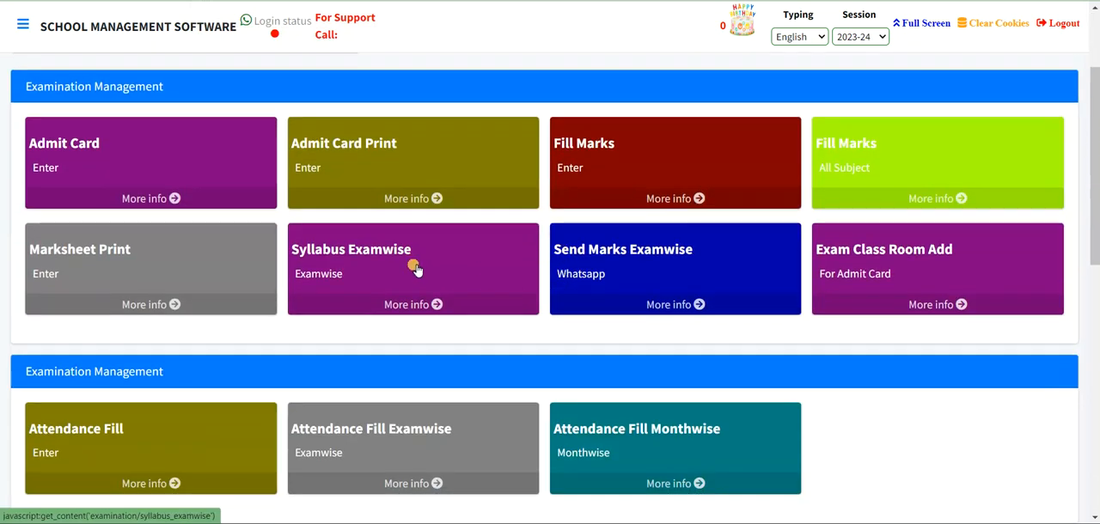
{"action": "left_click", "coordinate": [415, 269]}
{"action": "scroll", "coordinate": [413, 266], "scroll_direction": "down", "scroll_amount": 1}
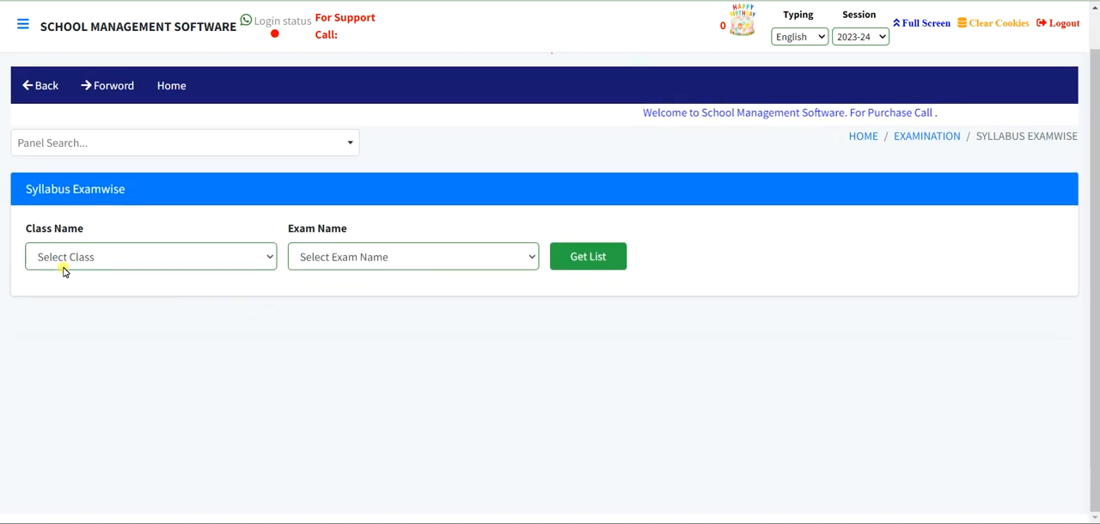
- List the Terminal Exam syllabus entries for class 1ST and look through the subject rows
{"action": "left_click", "coordinate": [65, 257]}
{"action": "left_click", "coordinate": [91, 329]}
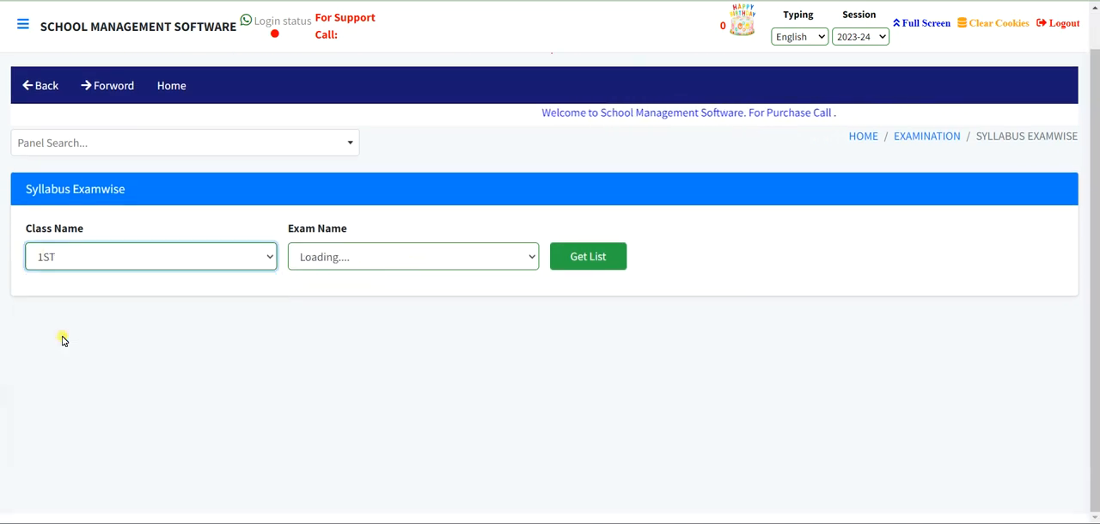
{"action": "left_click", "coordinate": [389, 247]}
{"action": "left_click", "coordinate": [356, 294]}
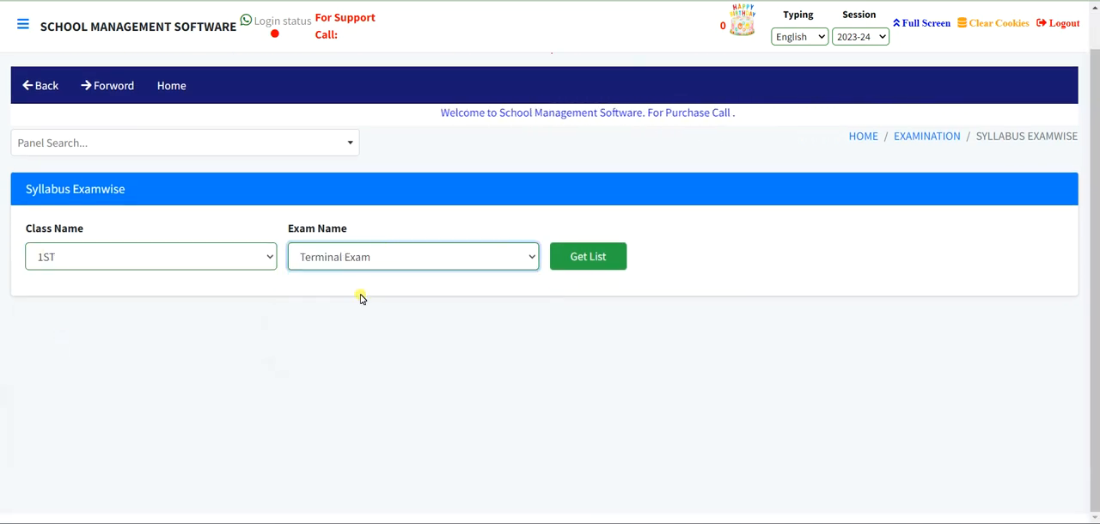
{"action": "left_click", "coordinate": [589, 257]}
{"action": "scroll", "coordinate": [593, 258], "scroll_direction": "down", "scroll_amount": 2}
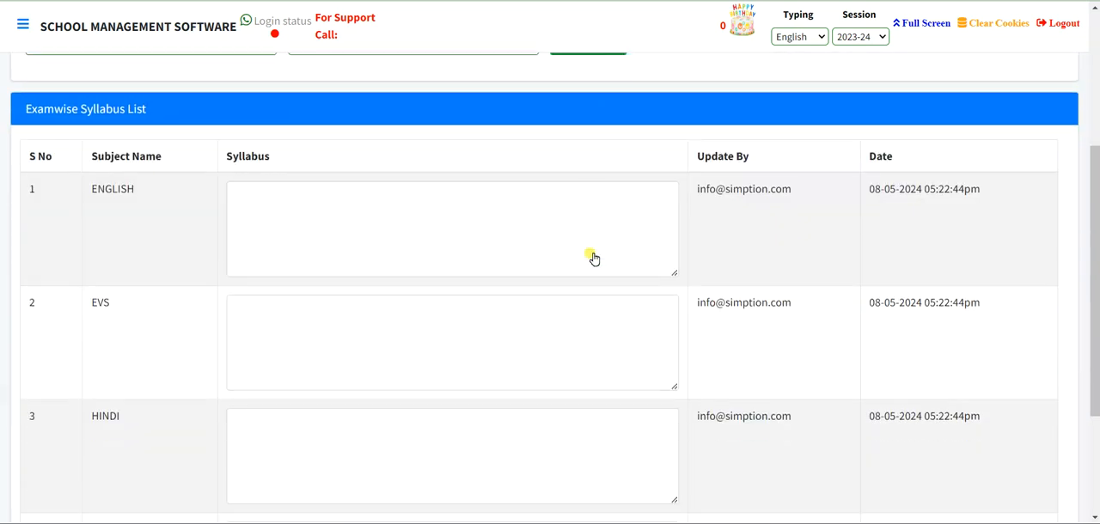
{"action": "scroll", "coordinate": [590, 257], "scroll_direction": "down", "scroll_amount": 3}
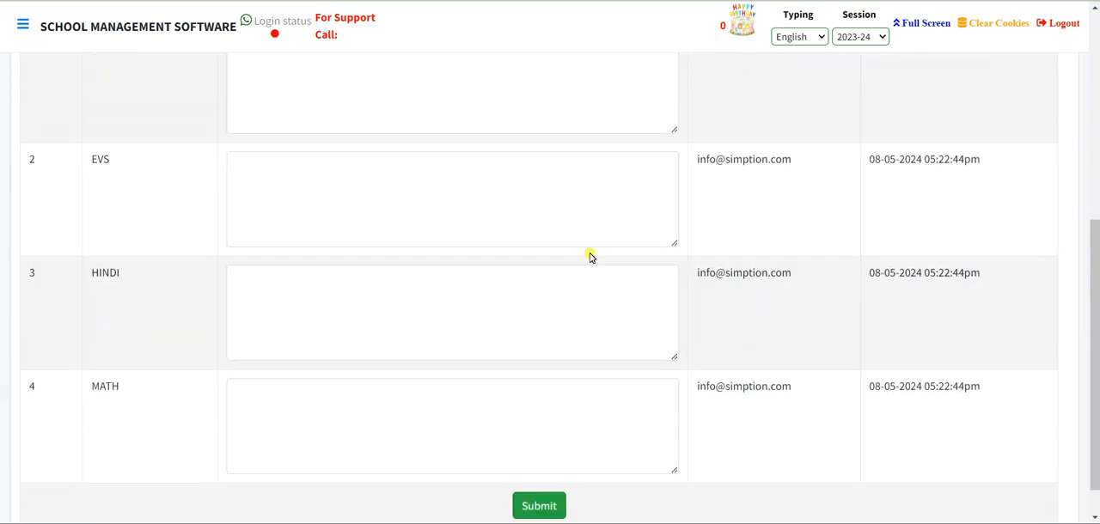
{"action": "scroll", "coordinate": [574, 299], "scroll_direction": "up", "scroll_amount": 6}
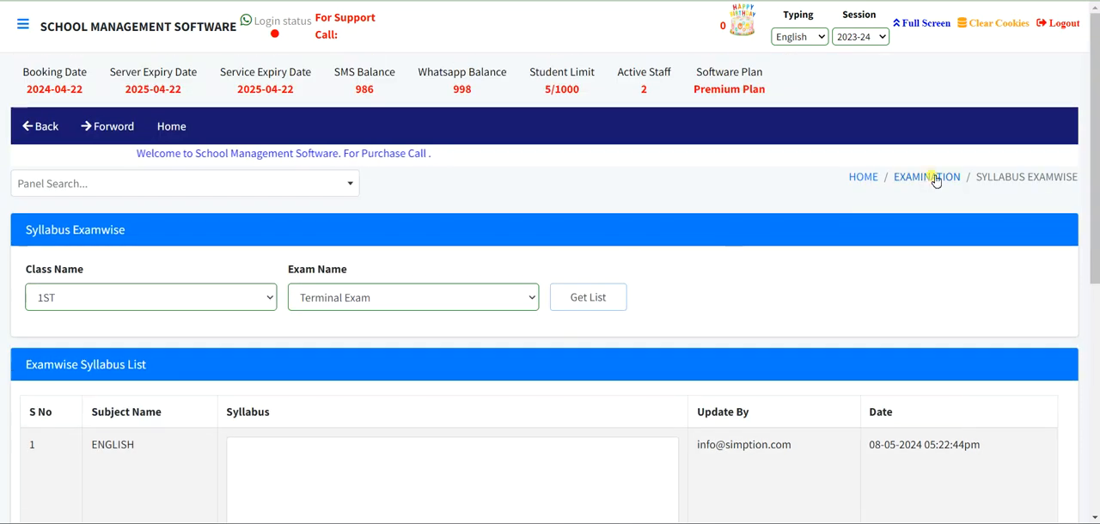
- In Send Marks Examwise of the Examination module, list the Terminal Exam marks of class 1ST, section A, for all subjects
{"action": "left_click", "coordinate": [925, 179]}
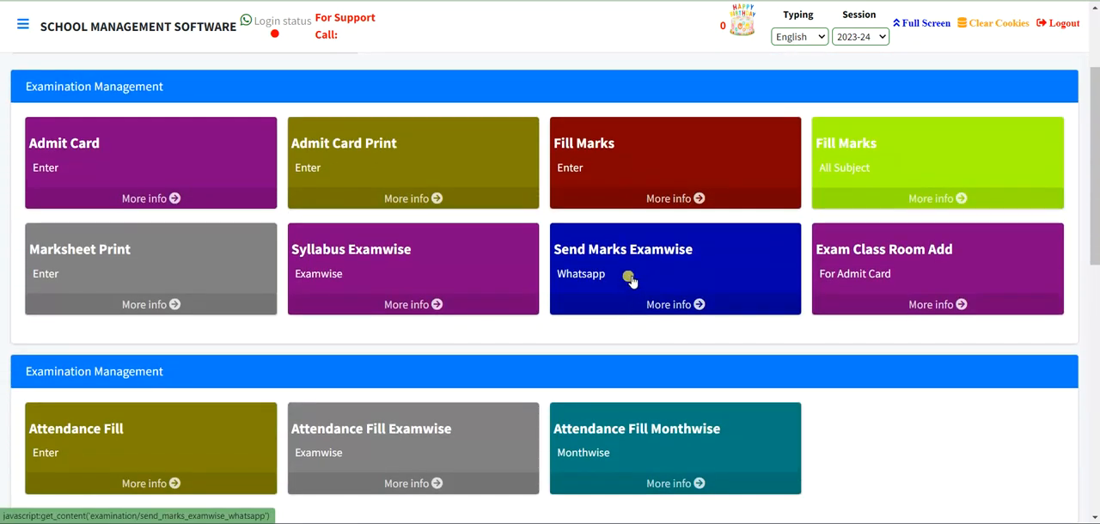
{"action": "left_click", "coordinate": [630, 280]}
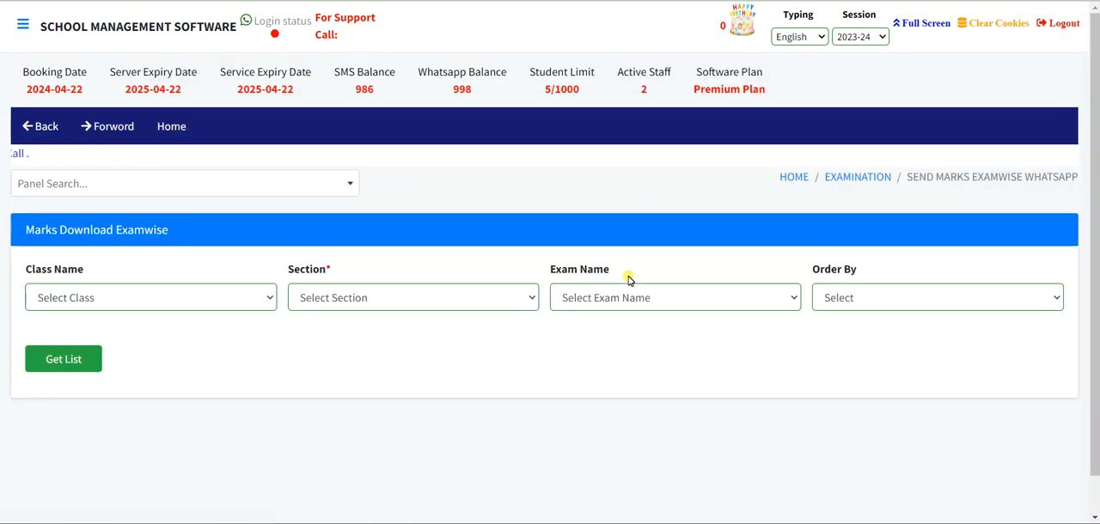
{"action": "left_click", "coordinate": [244, 304]}
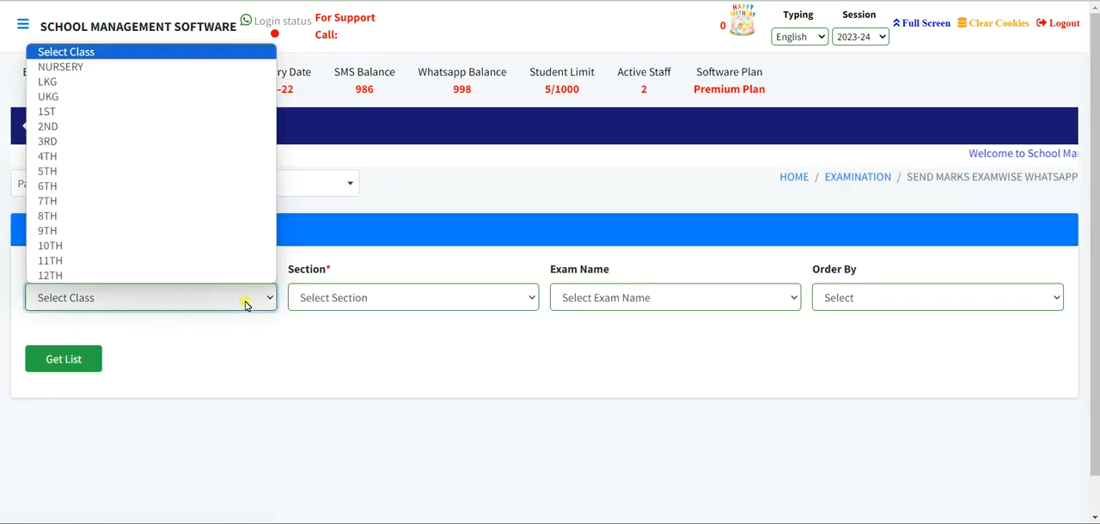
{"action": "left_click", "coordinate": [219, 111]}
{"action": "left_click", "coordinate": [386, 297]}
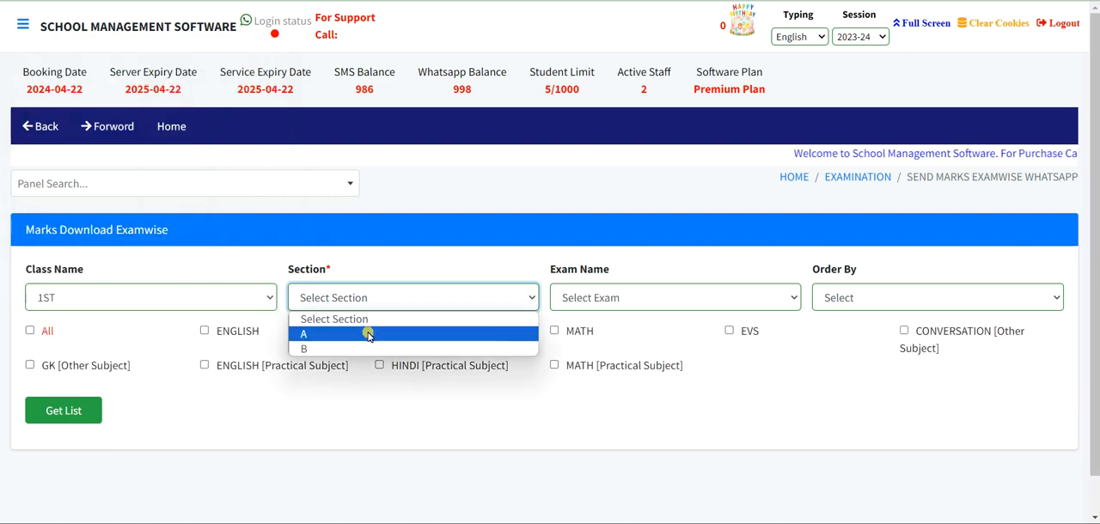
{"action": "left_click", "coordinate": [368, 329]}
{"action": "left_click", "coordinate": [624, 292]}
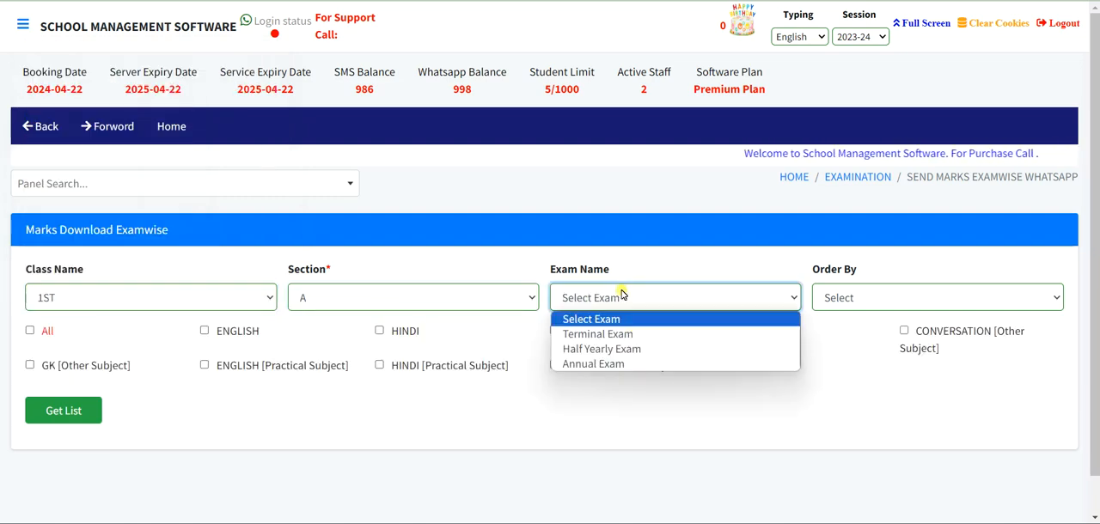
{"action": "left_click", "coordinate": [599, 332]}
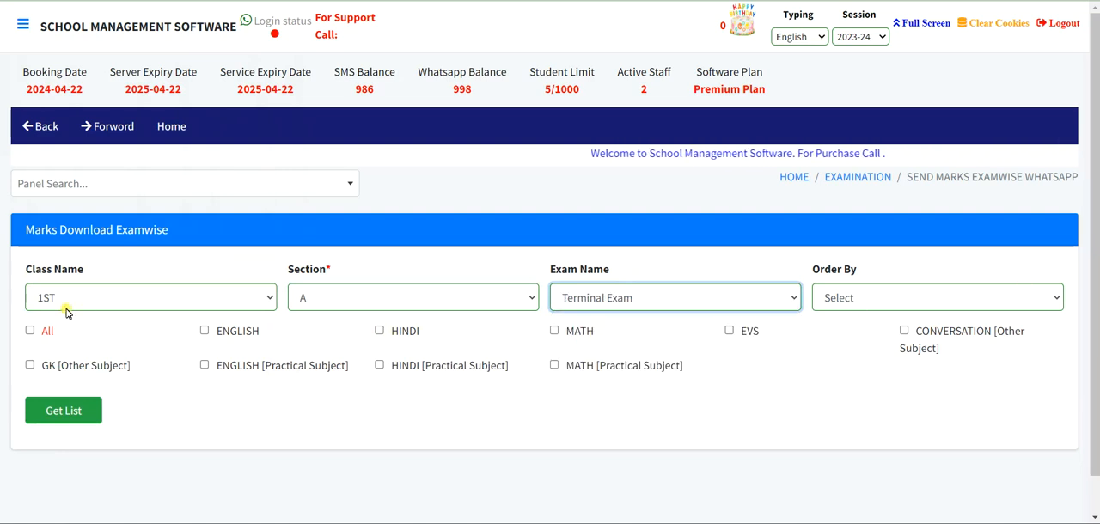
{"action": "left_click", "coordinate": [30, 331]}
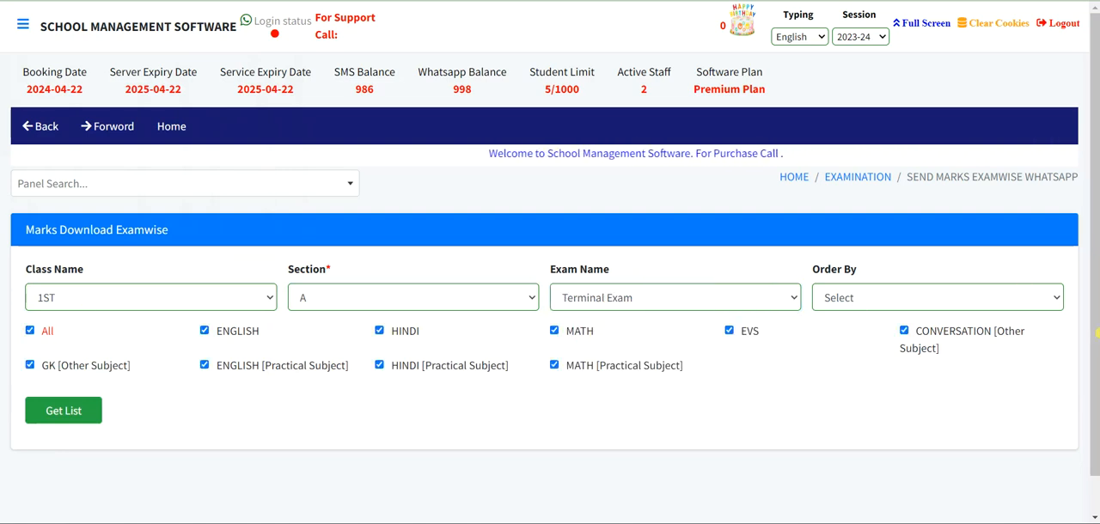
{"action": "left_click", "coordinate": [67, 411]}
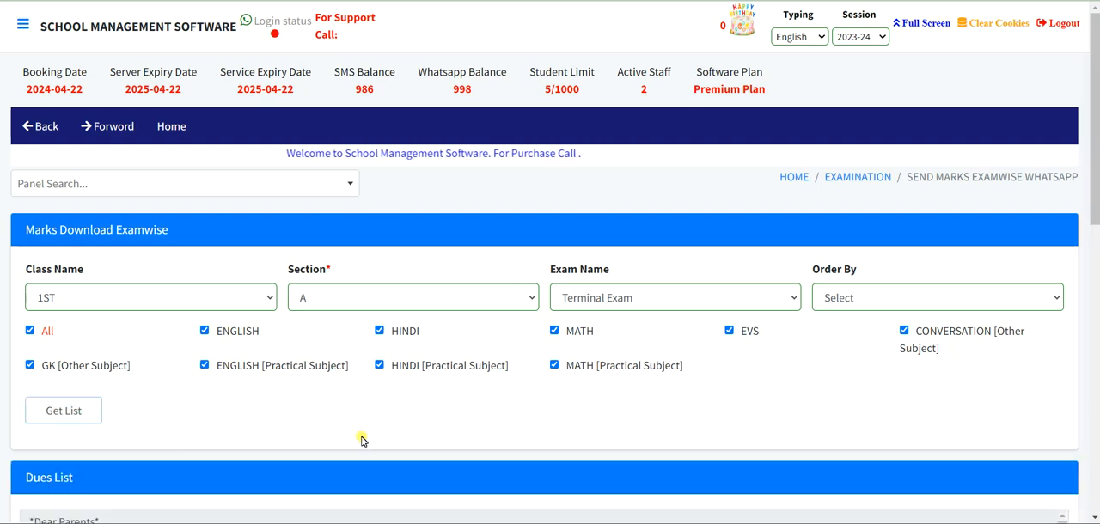
- Look over the WhatsApp marks message template and every column of the student marks table
{"action": "scroll", "coordinate": [443, 423], "scroll_direction": "down", "scroll_amount": 5}
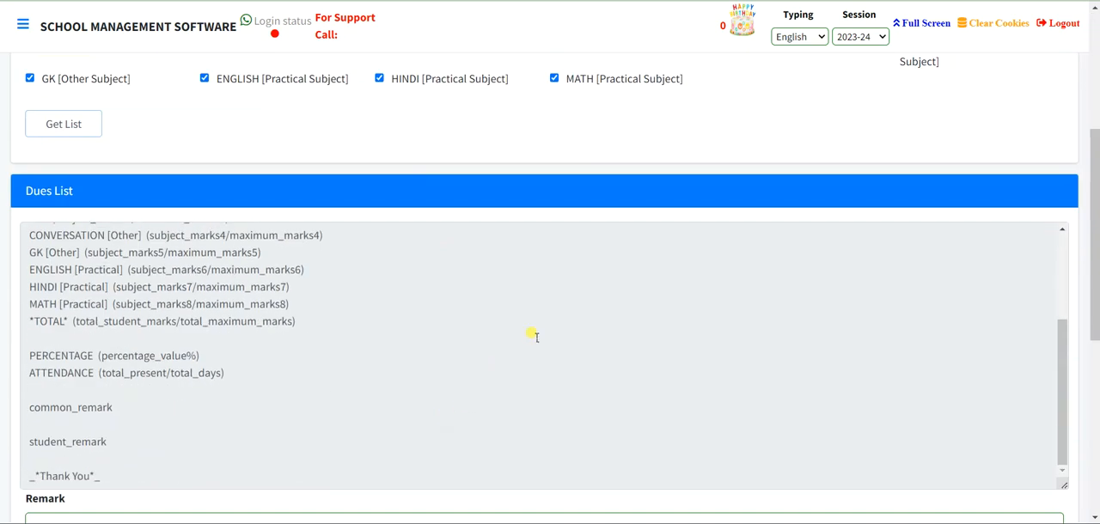
{"action": "scroll", "coordinate": [533, 337], "scroll_direction": "down", "scroll_amount": 5}
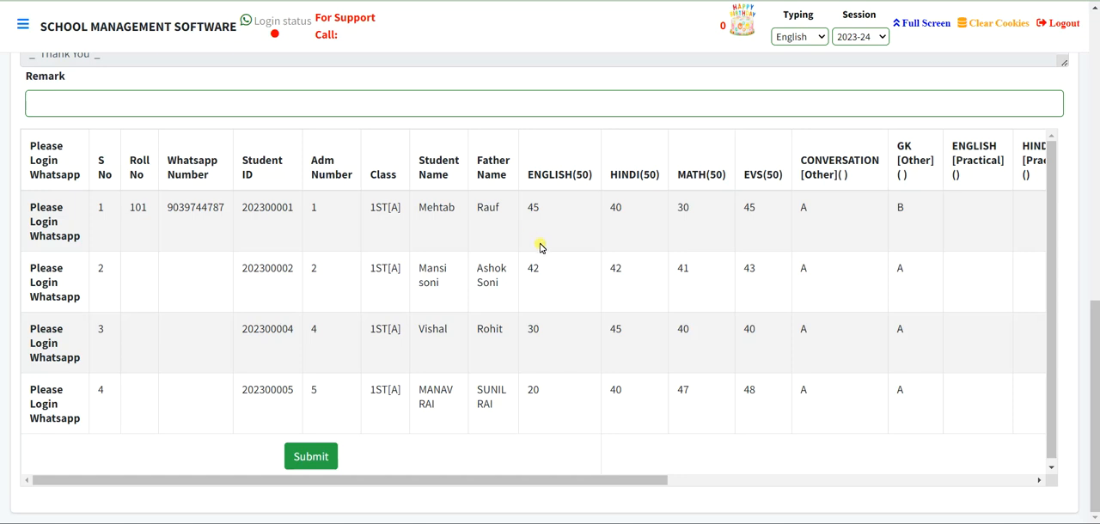
{"action": "left_click_drag", "start_coordinate": [582, 481], "coordinate": [982, 430]}
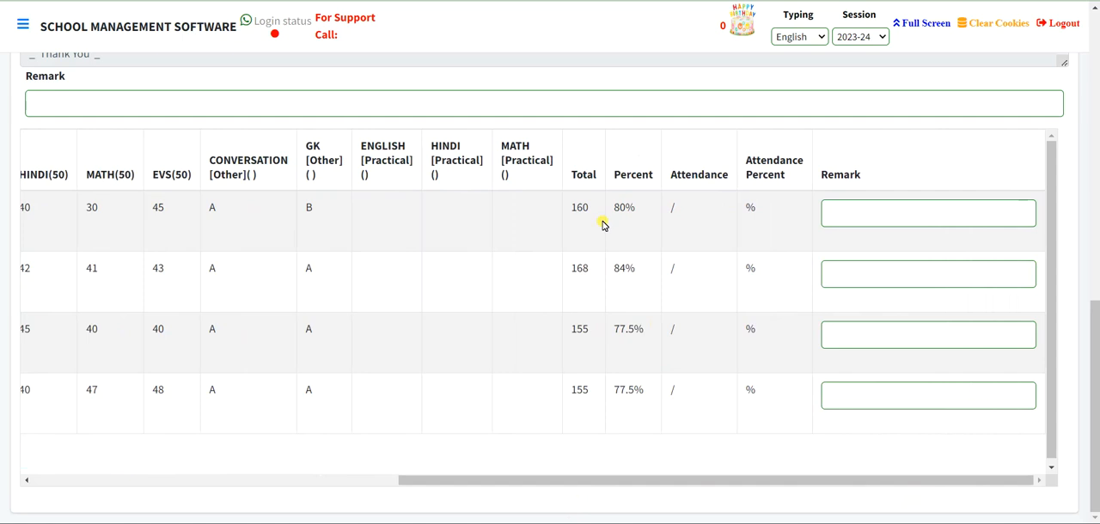
{"action": "scroll", "coordinate": [678, 327], "scroll_direction": "down", "scroll_amount": 1}
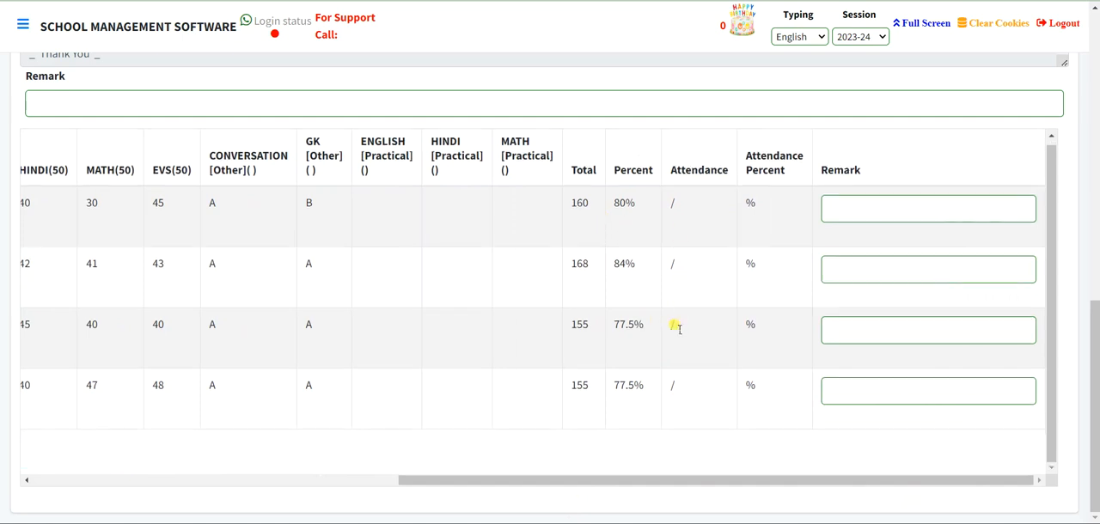
{"action": "left_click_drag", "start_coordinate": [618, 483], "coordinate": [199, 472]}
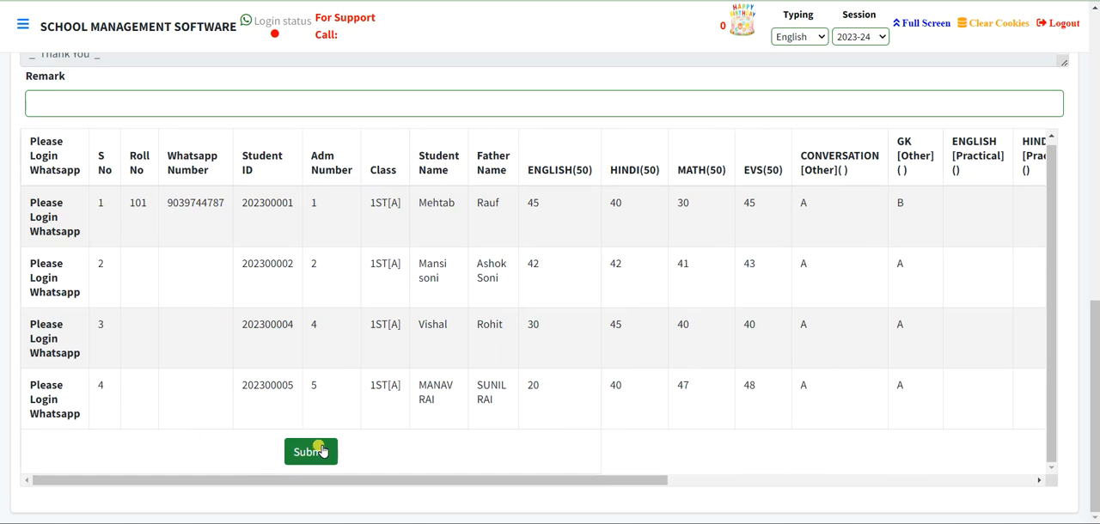
{"action": "scroll", "coordinate": [994, 263], "scroll_direction": "up", "scroll_amount": 5}
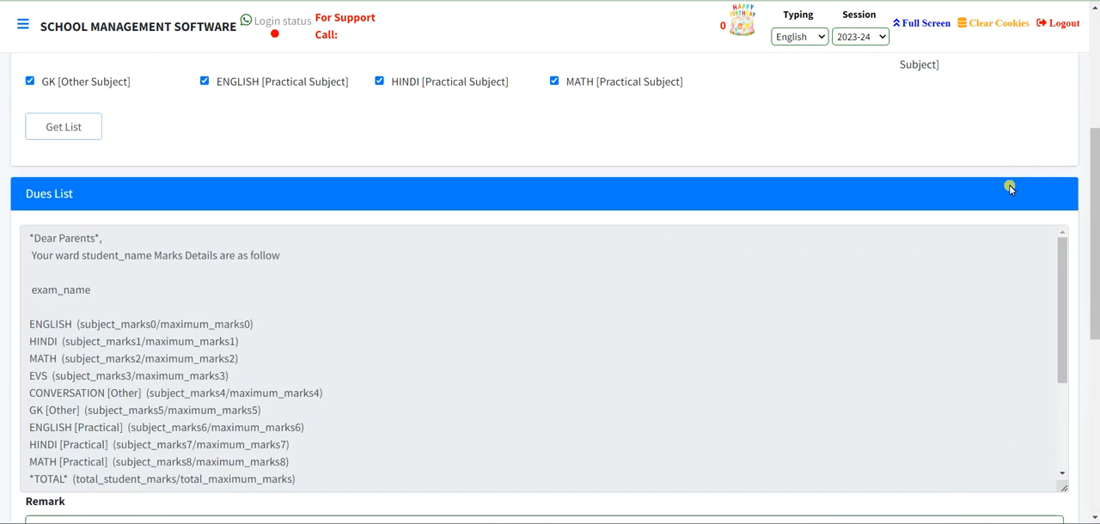
{"action": "scroll", "coordinate": [1010, 189], "scroll_direction": "up", "scroll_amount": 3}
- Return to the Examination module and open Exam Type Add
{"action": "left_click", "coordinate": [857, 177]}
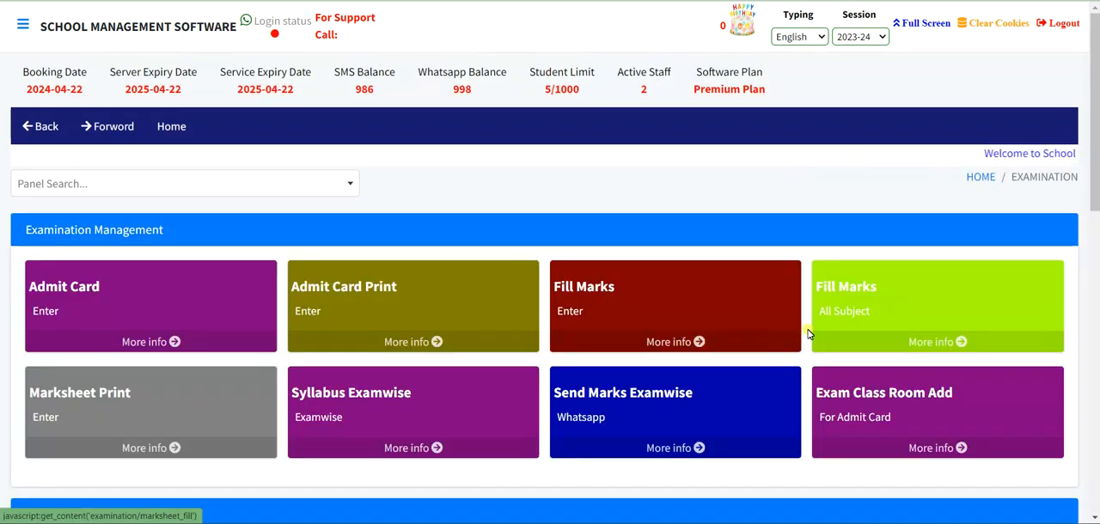
{"action": "scroll", "coordinate": [803, 337], "scroll_direction": "down", "scroll_amount": 3}
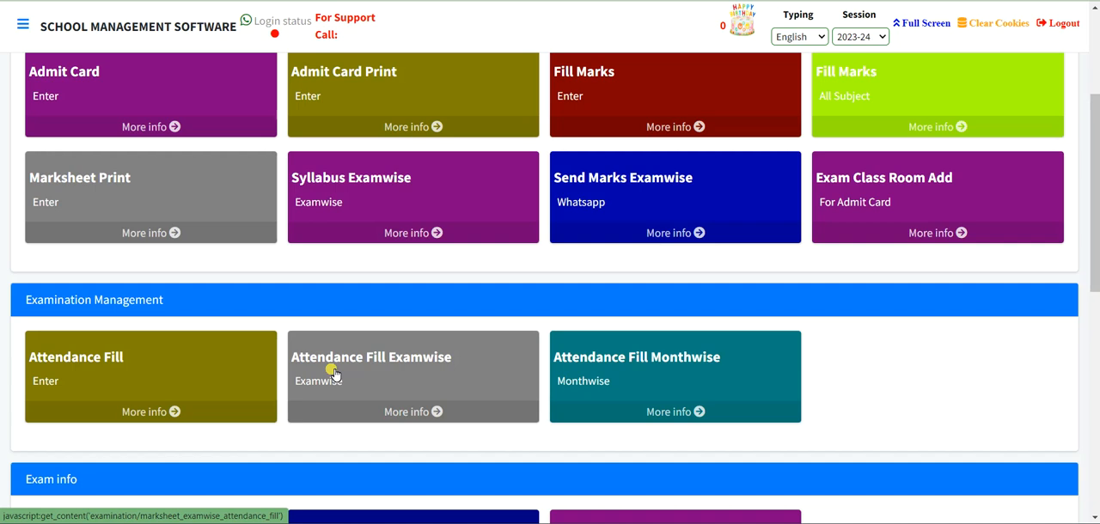
{"action": "scroll", "coordinate": [334, 375], "scroll_direction": "down", "scroll_amount": 3}
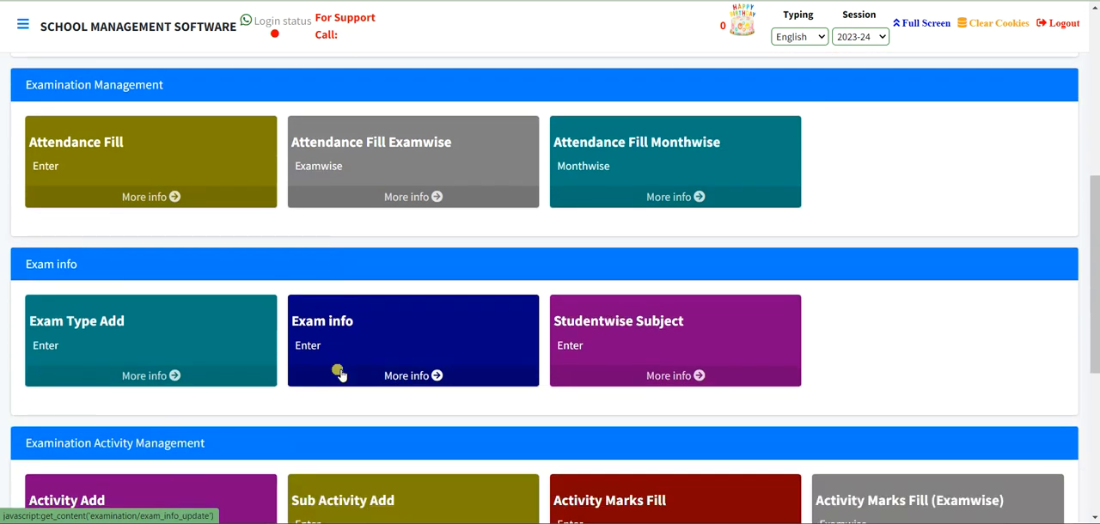
{"action": "left_click", "coordinate": [67, 332]}
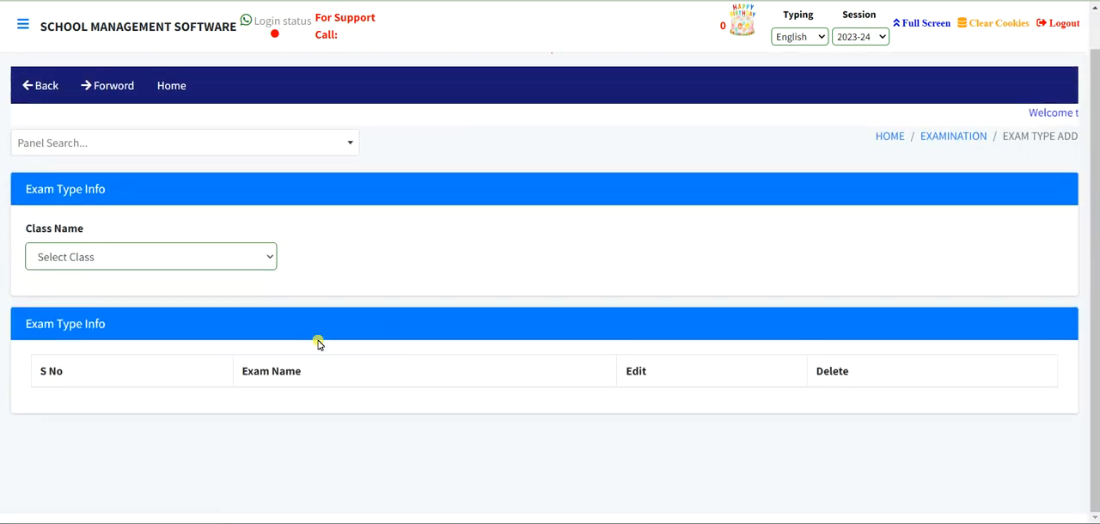
- Select class 1ST in Exam Type Info and review its list of exams
{"action": "left_click", "coordinate": [96, 257]}
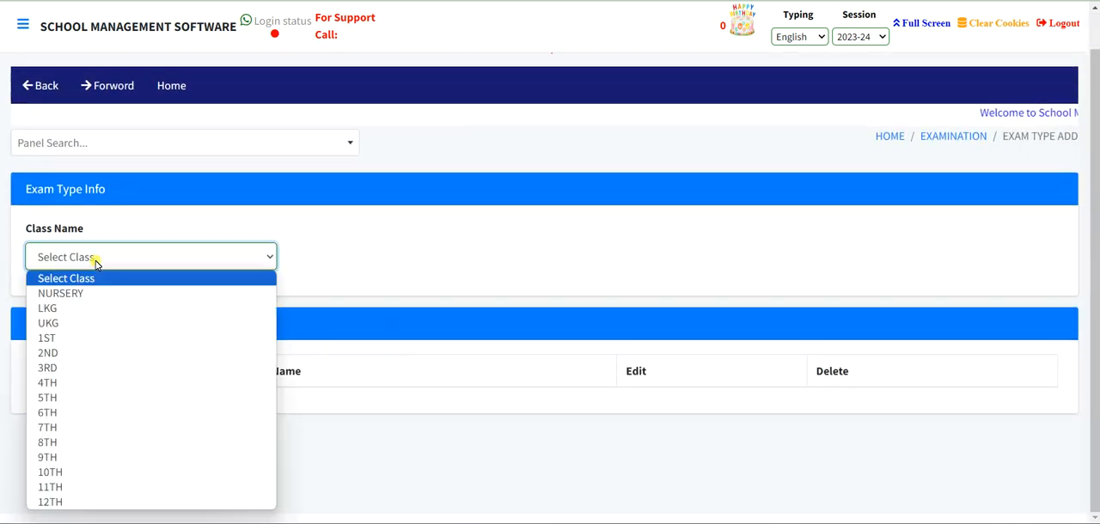
{"action": "left_click", "coordinate": [66, 340]}
{"action": "scroll", "coordinate": [352, 386], "scroll_direction": "down", "scroll_amount": 1}
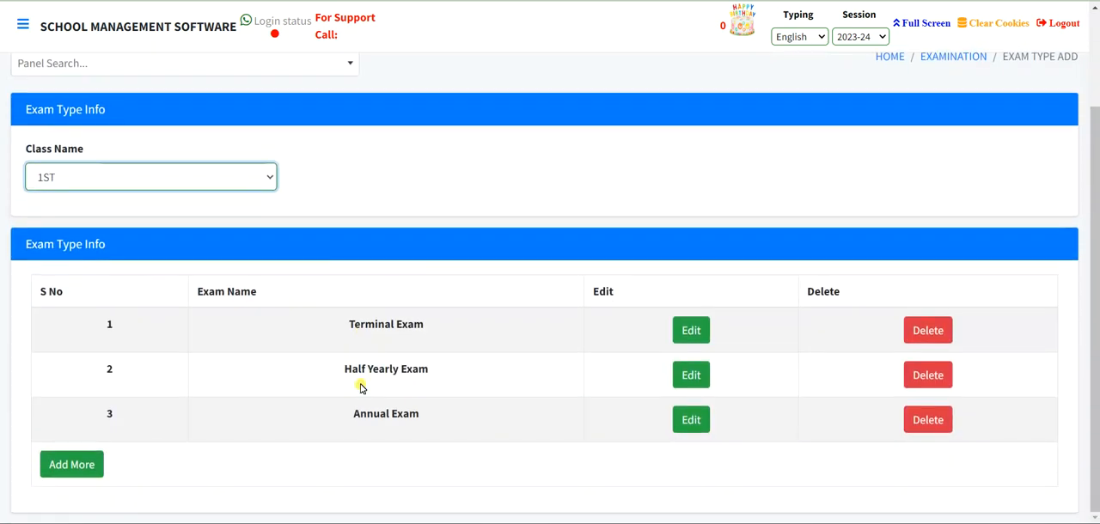
{"action": "scroll", "coordinate": [362, 388], "scroll_direction": "up", "scroll_amount": 2}
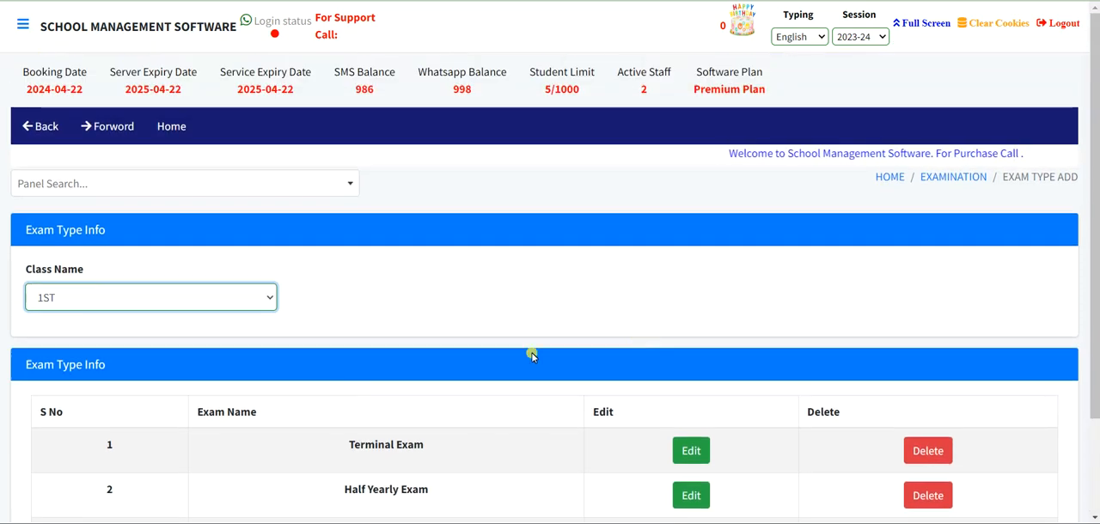
- Go back to the Examination module, open Exam info and list the exams of class 1ST
{"action": "left_click", "coordinate": [966, 178]}
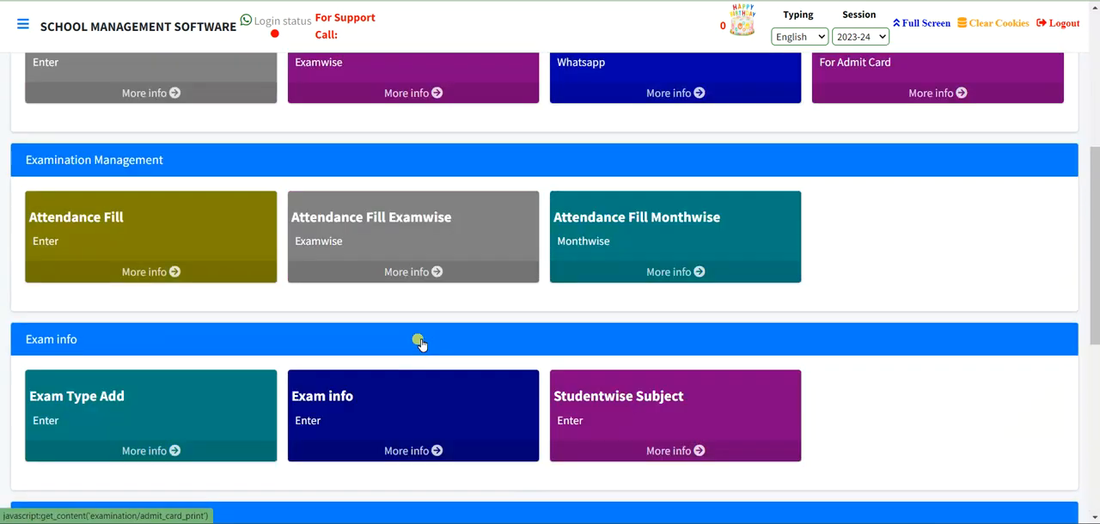
{"action": "scroll", "coordinate": [362, 343], "scroll_direction": "down", "scroll_amount": 2}
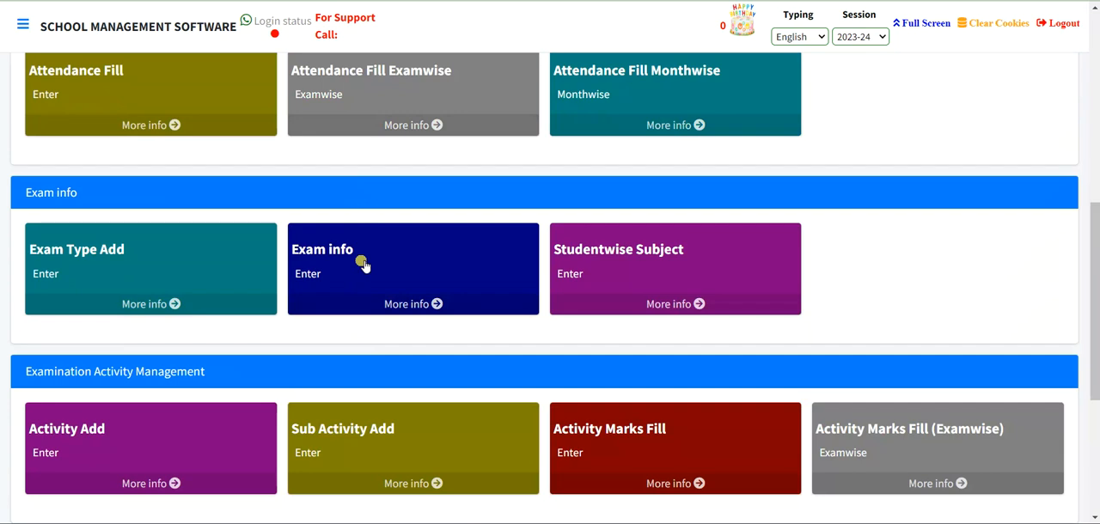
{"action": "left_click", "coordinate": [361, 263]}
{"action": "left_click", "coordinate": [30, 293]}
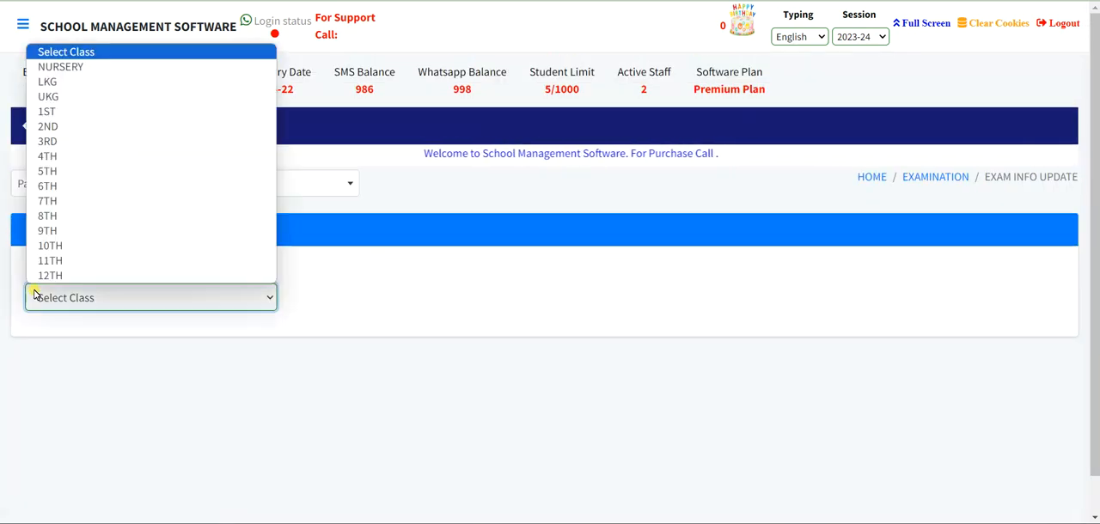
{"action": "left_click", "coordinate": [86, 112]}
{"action": "scroll", "coordinate": [415, 415], "scroll_direction": "down", "scroll_amount": 1}
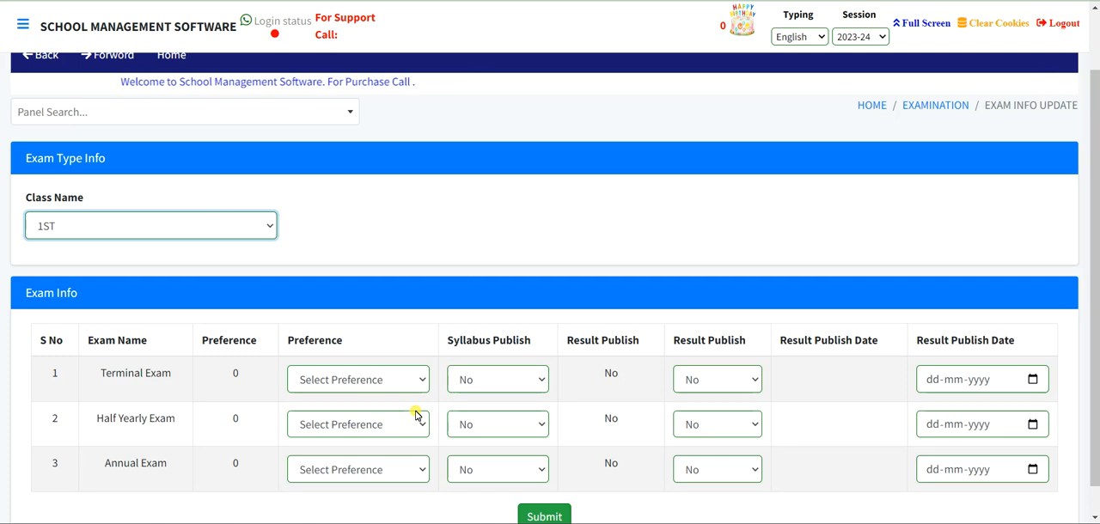
- Set the preference to 1 for Terminal Exam, 2 for Half Yearly Exam and 3 for Annual Exam
{"action": "left_click", "coordinate": [354, 379]}
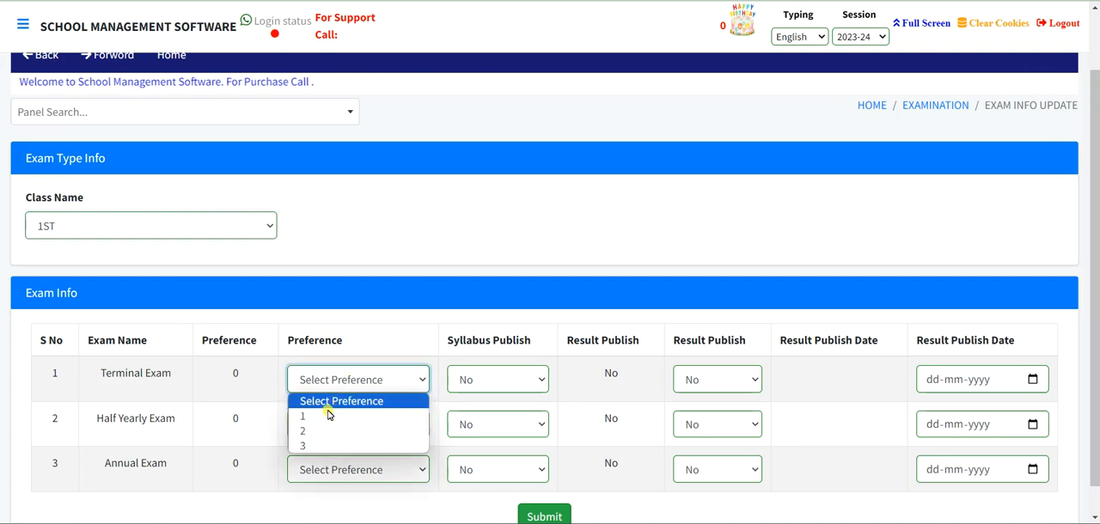
{"action": "left_click", "coordinate": [319, 418]}
{"action": "left_click", "coordinate": [313, 432]}
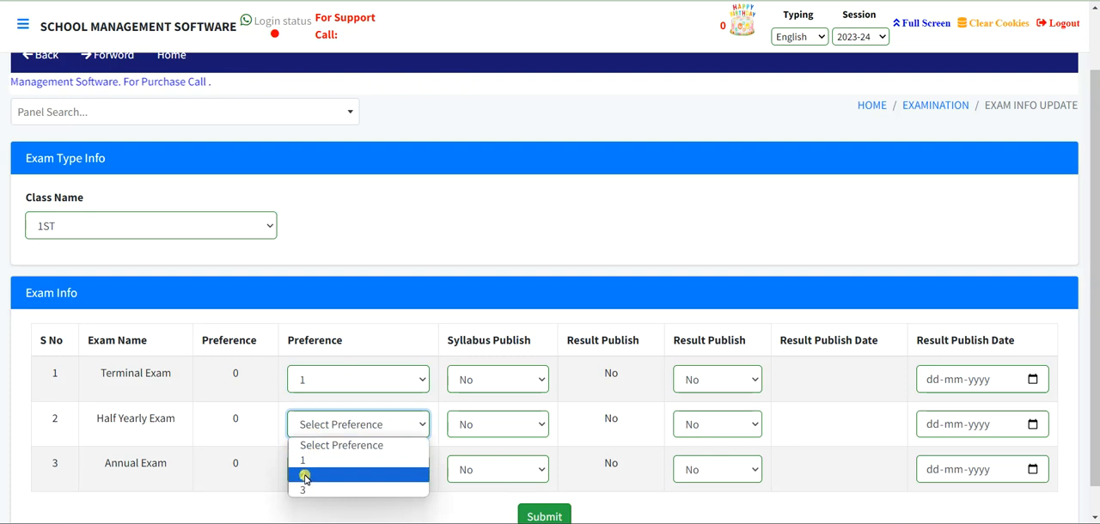
{"action": "left_click", "coordinate": [305, 475]}
{"action": "scroll", "coordinate": [308, 475], "scroll_direction": "down", "scroll_amount": 1}
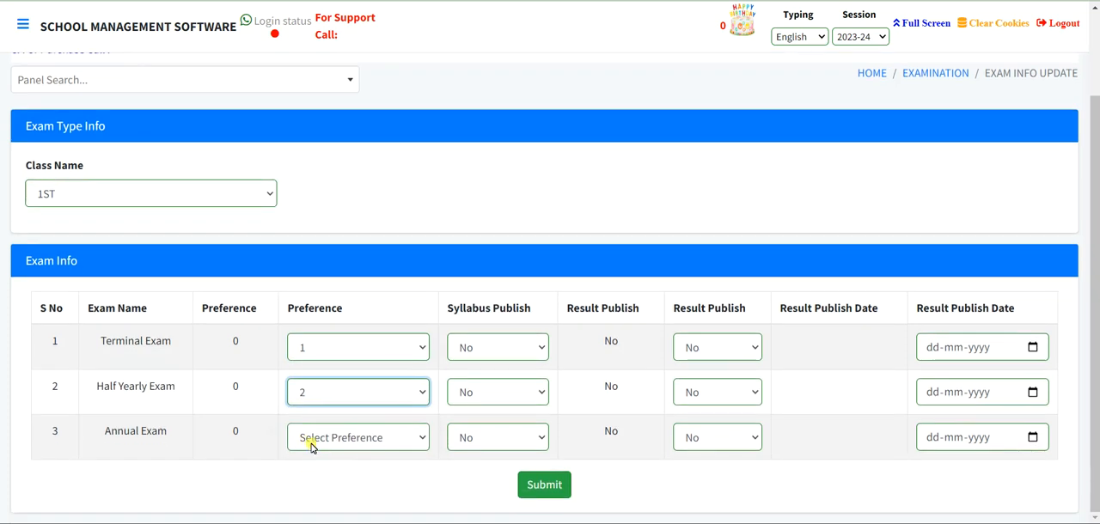
{"action": "left_click", "coordinate": [311, 442]}
{"action": "left_click", "coordinate": [294, 505]}
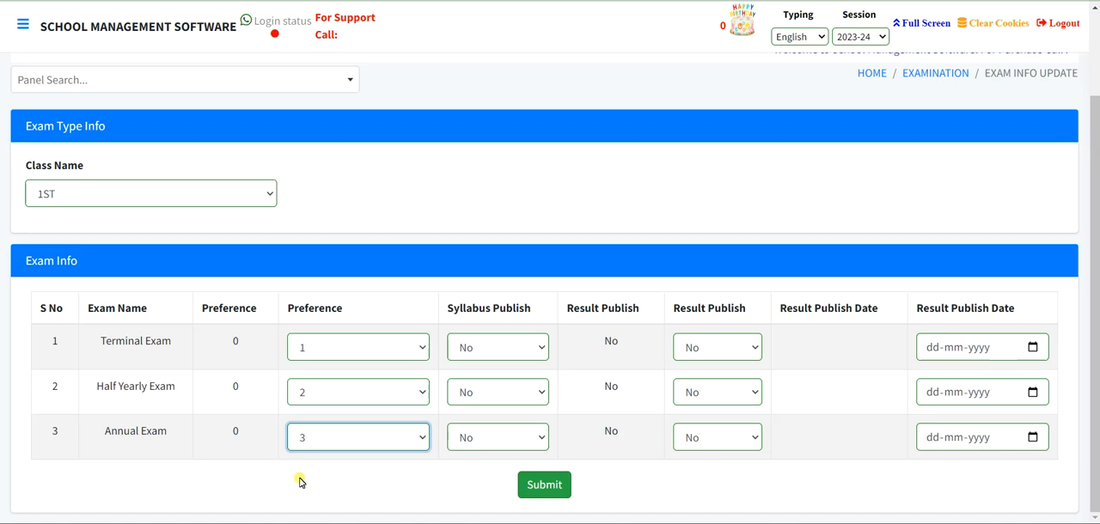
- Set Syllabus Publish to Yes for Terminal Exam
{"action": "left_click", "coordinate": [520, 353]}
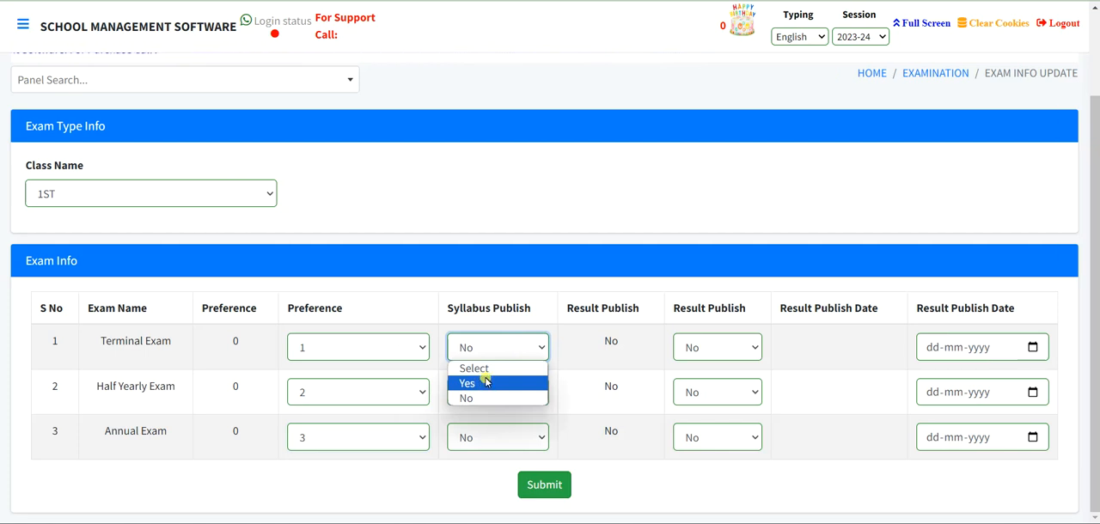
{"action": "left_click", "coordinate": [487, 381]}
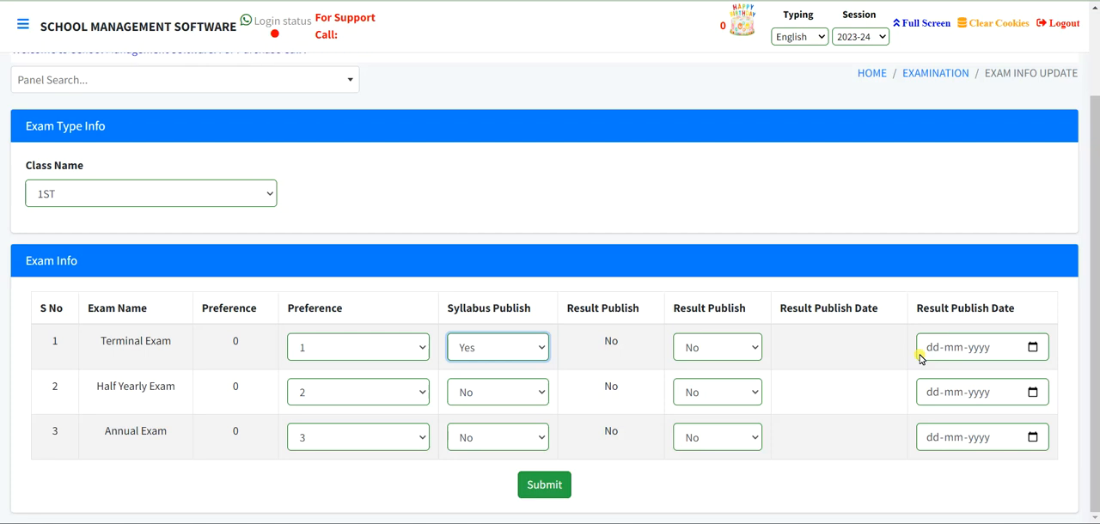
{"action": "scroll", "coordinate": [893, 353], "scroll_direction": "up", "scroll_amount": 2}
{"action": "scroll", "coordinate": [690, 453], "scroll_direction": "down", "scroll_amount": 2}
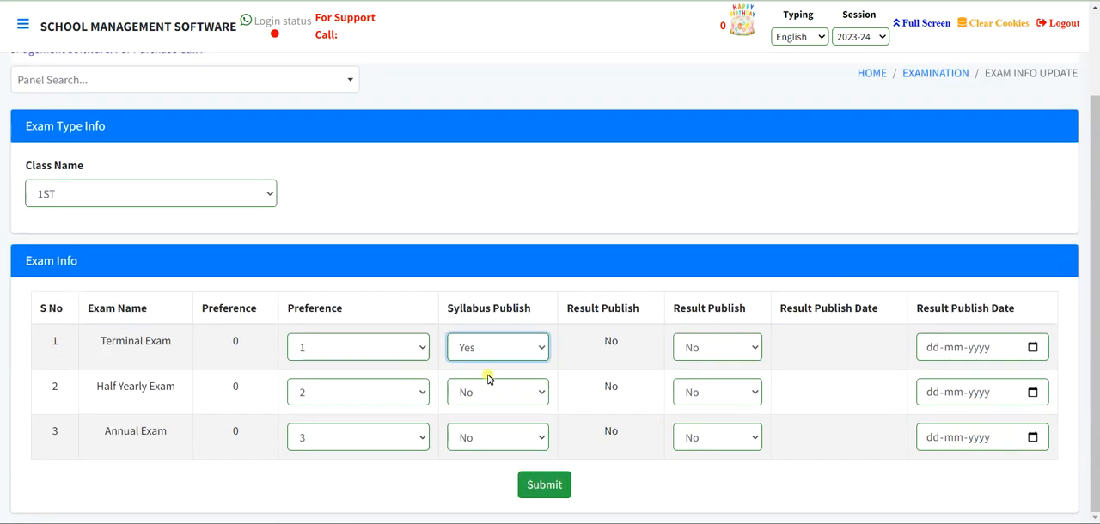
- Return to the Examination module and open Studentwise Subject
{"action": "scroll", "coordinate": [921, 347], "scroll_direction": "up", "scroll_amount": 2}
{"action": "left_click", "coordinate": [930, 177]}
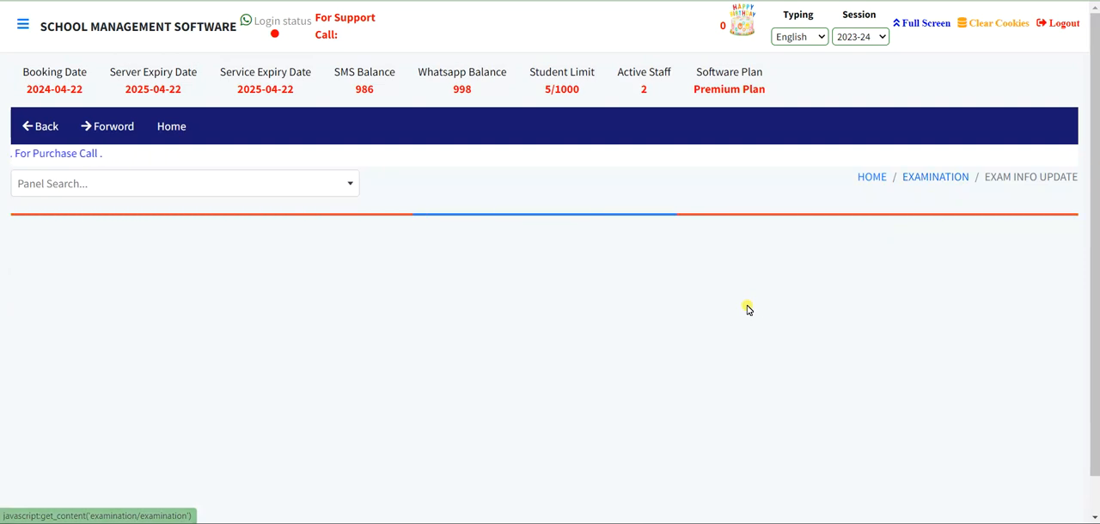
{"action": "scroll", "coordinate": [749, 310], "scroll_direction": "down", "scroll_amount": 5}
{"action": "scroll", "coordinate": [749, 309], "scroll_direction": "down", "scroll_amount": 4}
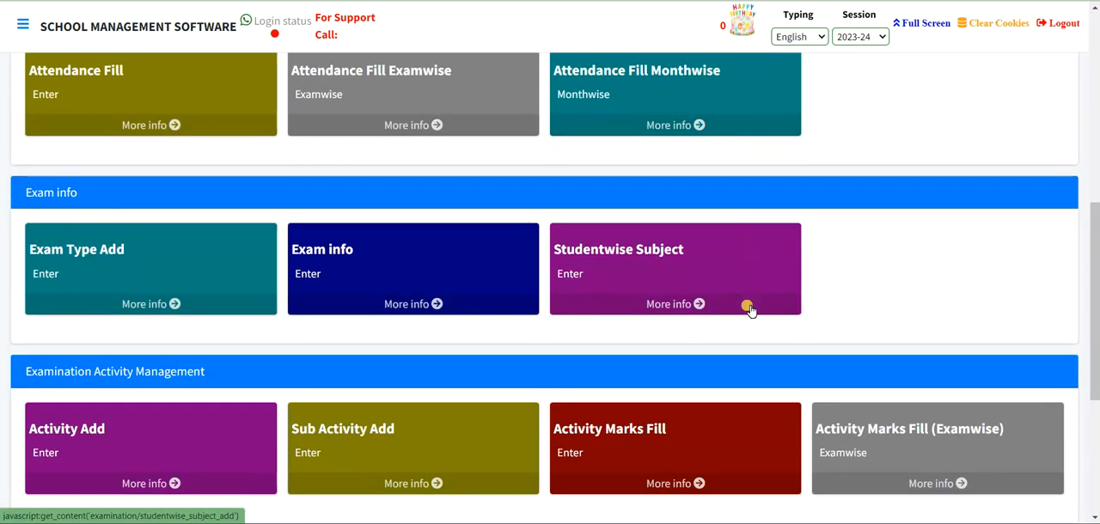
{"action": "left_click", "coordinate": [617, 268]}
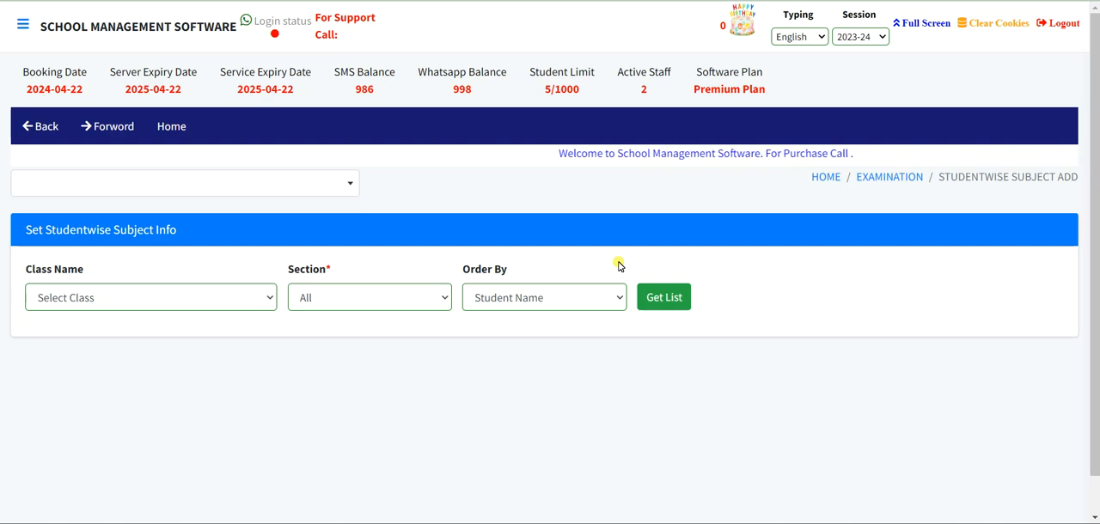
- List the students of class 11TH, stream COMMERCE, Group-A, for the studentwise subject setting and review the list's columns
{"action": "left_click", "coordinate": [53, 298]}
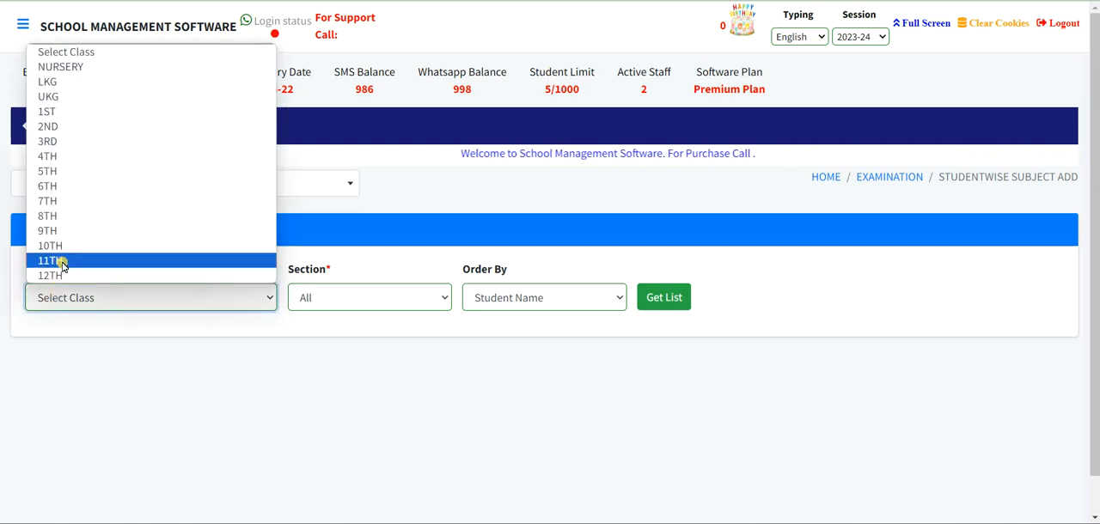
{"action": "left_click", "coordinate": [62, 267]}
{"action": "left_click", "coordinate": [372, 297]}
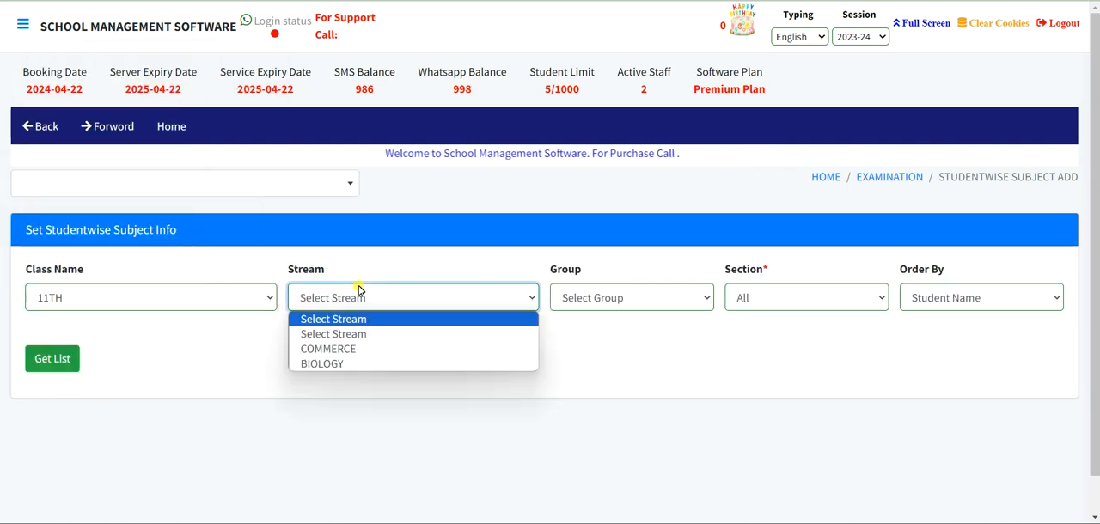
{"action": "left_click", "coordinate": [337, 352]}
{"action": "left_click", "coordinate": [39, 359]}
{"action": "left_click", "coordinate": [602, 299]}
{"action": "left_click", "coordinate": [587, 334]}
{"action": "left_click", "coordinate": [39, 360]}
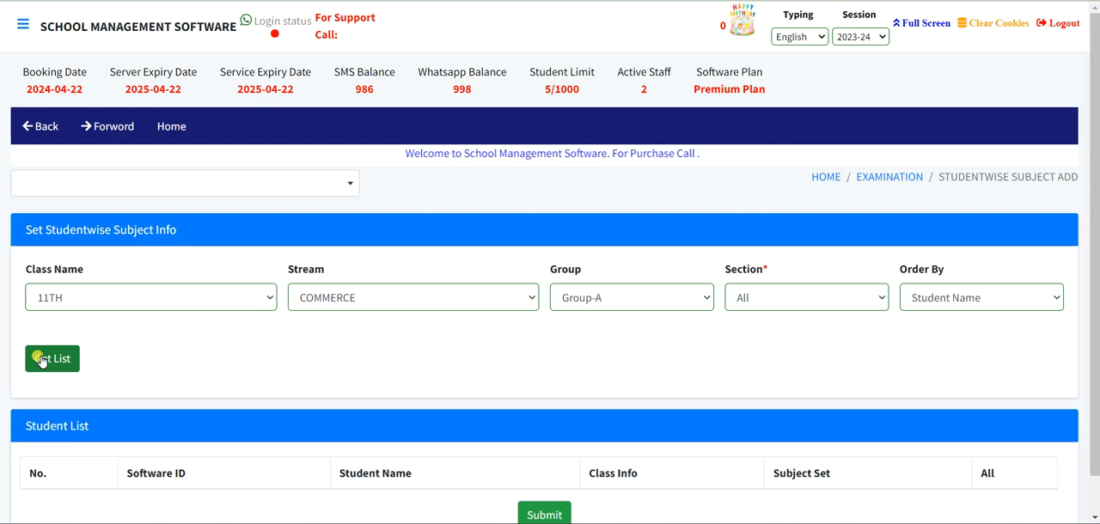
{"action": "scroll", "coordinate": [41, 361], "scroll_direction": "down", "scroll_amount": 1}
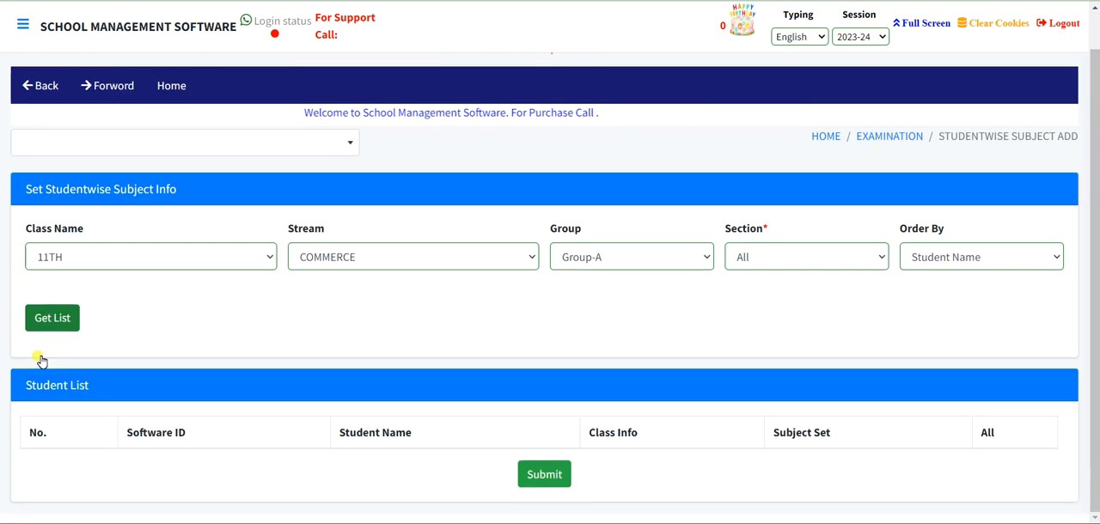
- Go back to the Examination module and open Activity Add under Examination Activity Management
{"action": "left_click", "coordinate": [890, 135]}
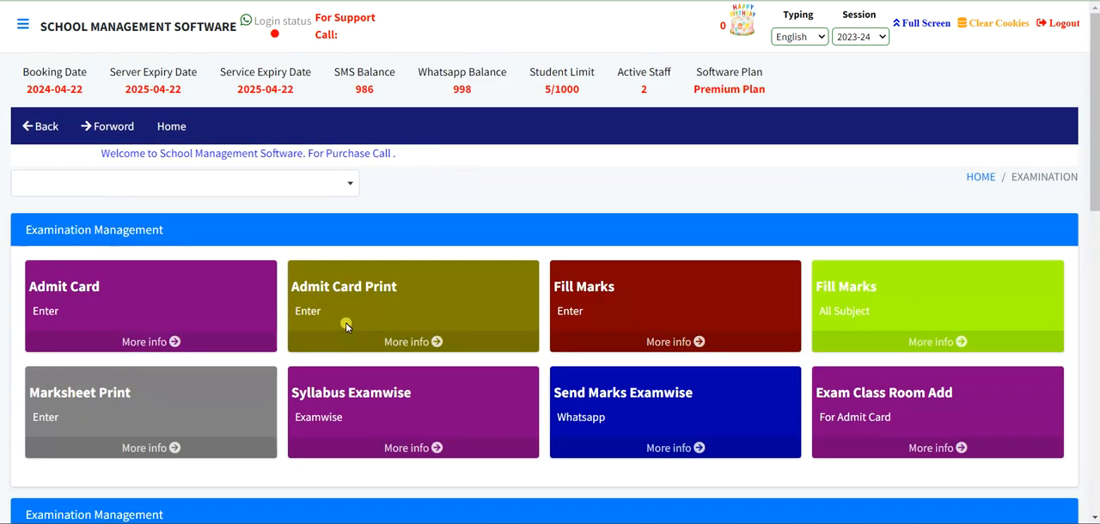
{"action": "scroll", "coordinate": [346, 323], "scroll_direction": "down", "scroll_amount": 4}
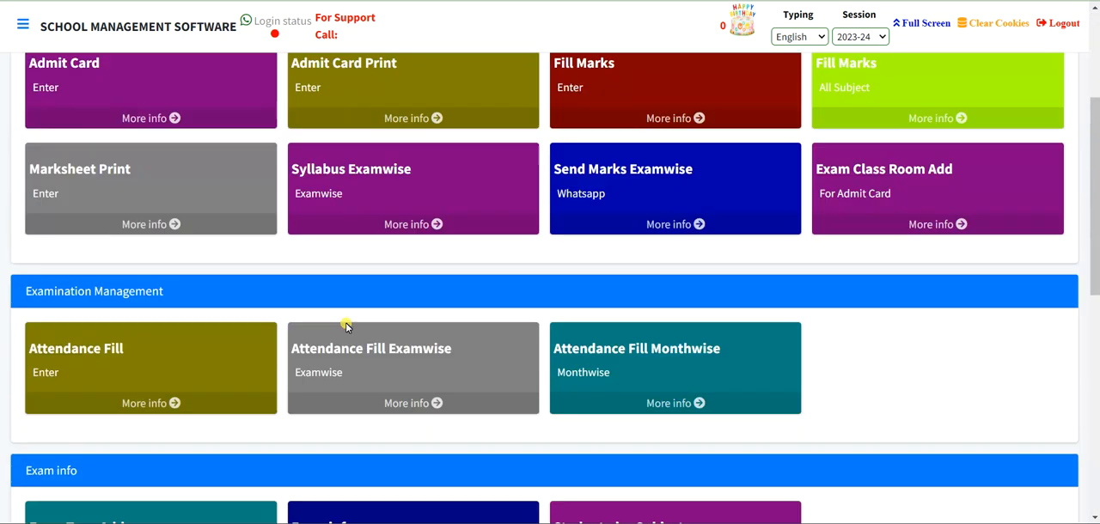
{"action": "scroll", "coordinate": [345, 322], "scroll_direction": "down", "scroll_amount": 3}
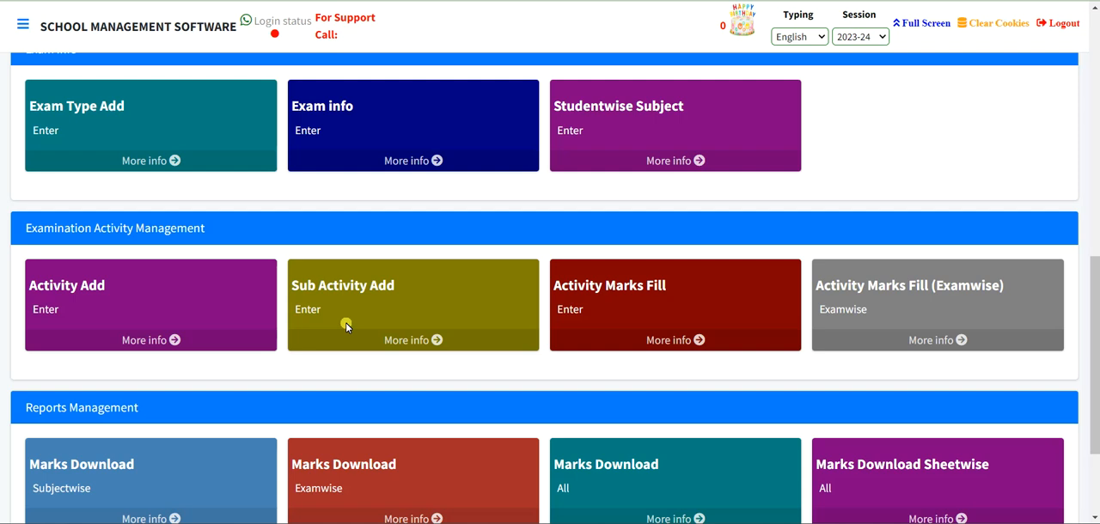
{"action": "left_click", "coordinate": [132, 292]}
- Add the activity CO SCOLASTIC for class 1ST
{"action": "left_click", "coordinate": [144, 296]}
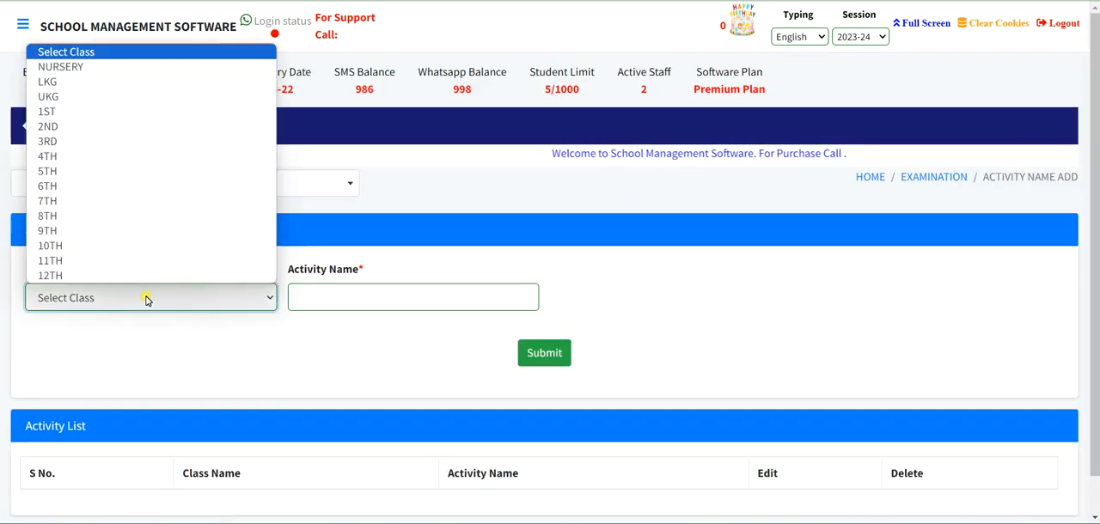
{"action": "left_click", "coordinate": [103, 112]}
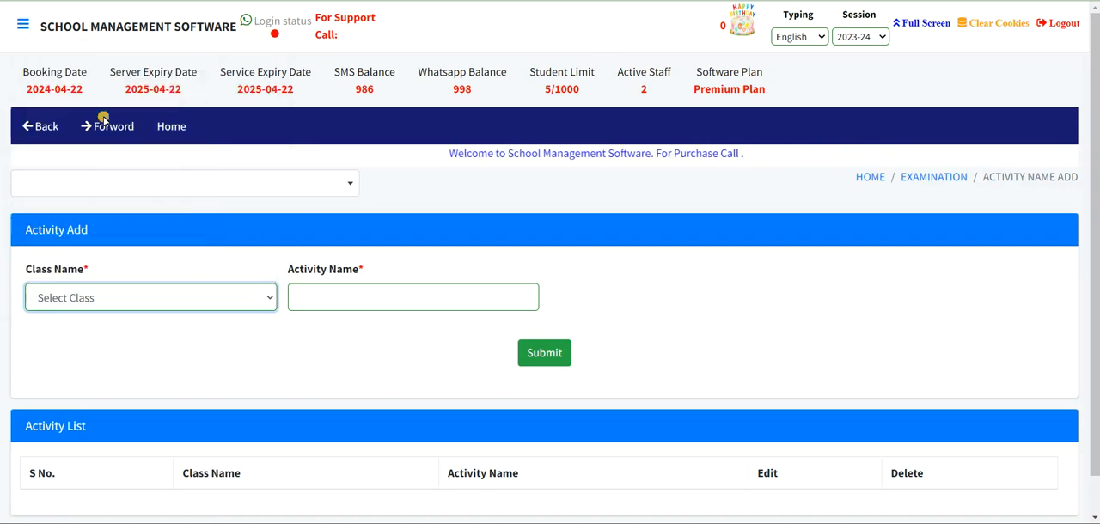
{"action": "left_click", "coordinate": [300, 298]}
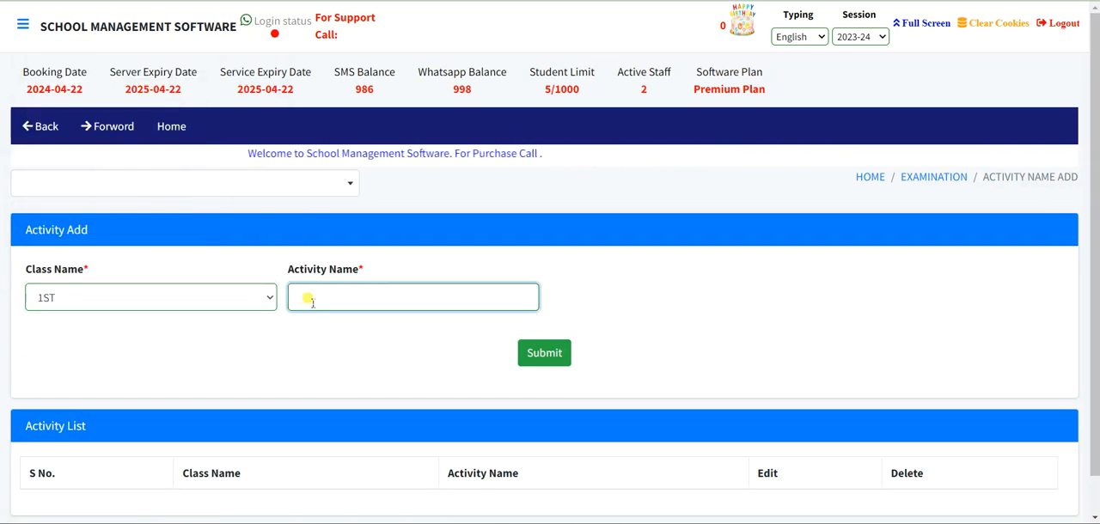
{"action": "type", "text": "c"}
{"action": "key", "text": "BackSpace"}
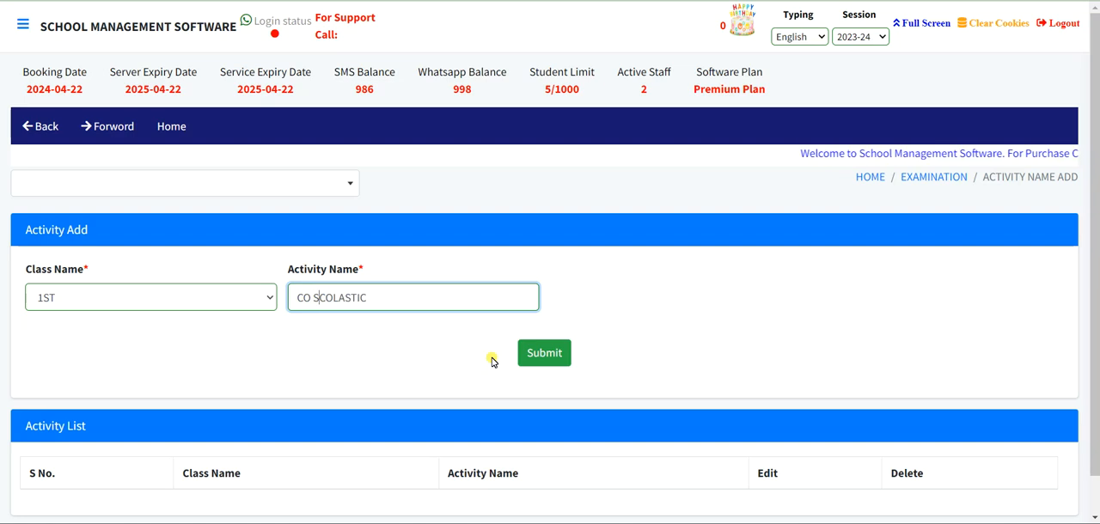
{"action": "left_click", "coordinate": [534, 354]}
- Add a second activity named CO CURRICULAR for class 1ST and check the Activity List
{"action": "left_click", "coordinate": [301, 297]}
{"action": "type", "text": "CO"}
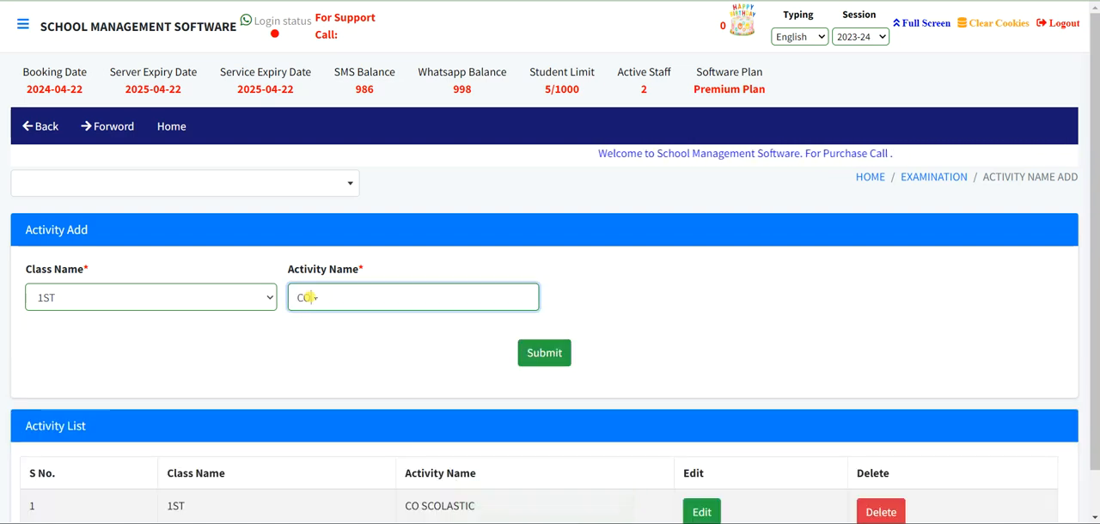
{"action": "type", "text": " CURRI"}
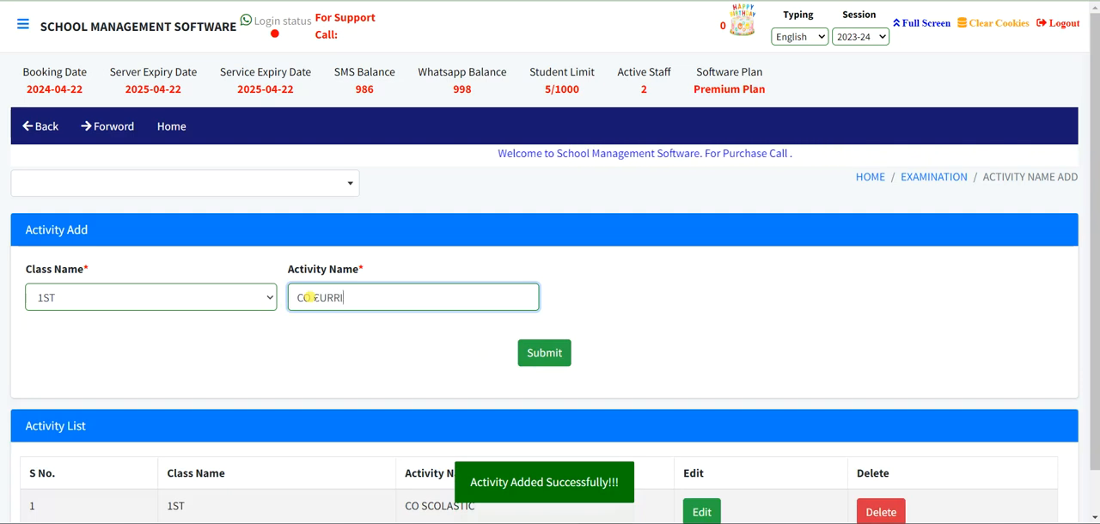
{"action": "type", "text": "CULAR"}
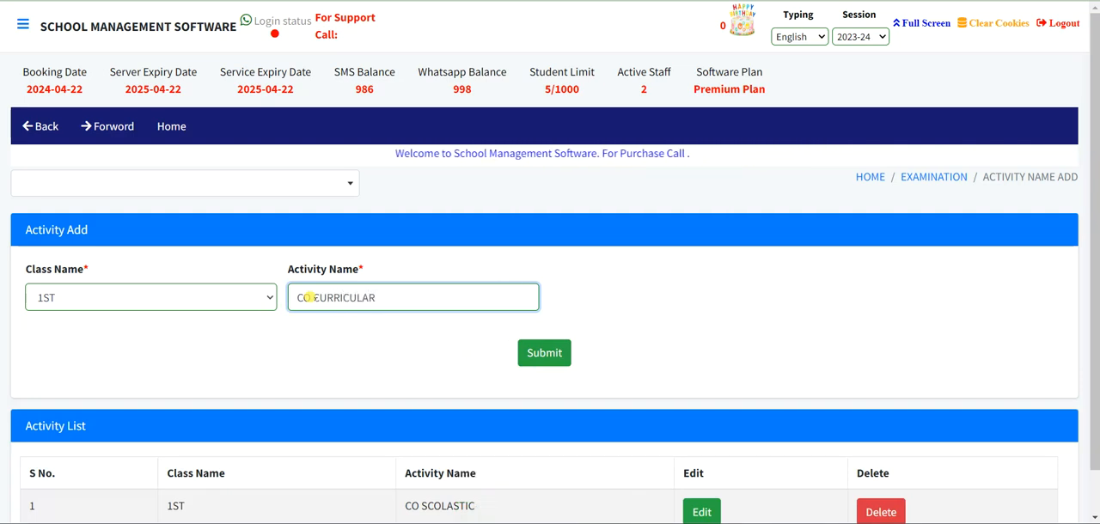
{"action": "left_click", "coordinate": [544, 352]}
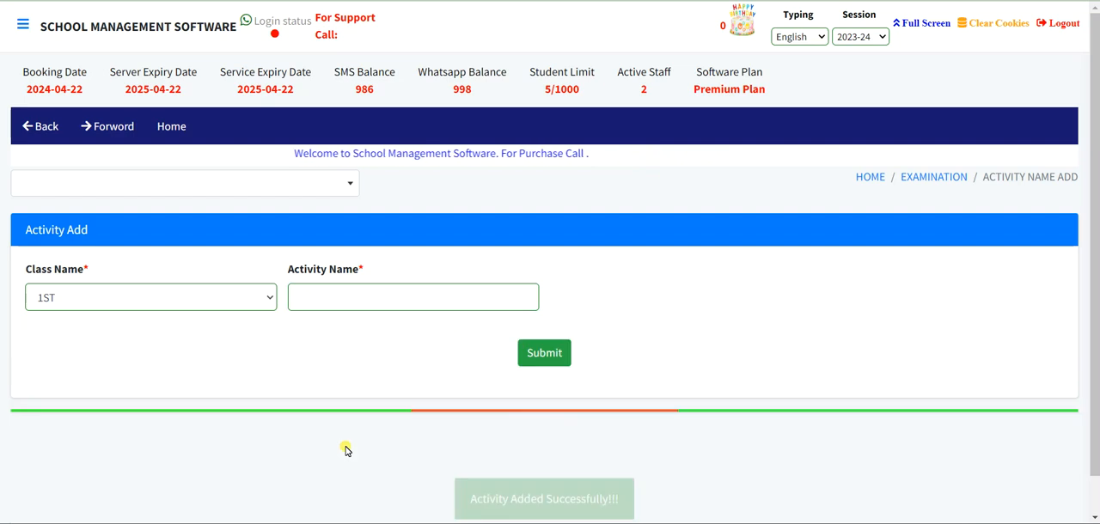
{"action": "scroll", "coordinate": [352, 443], "scroll_direction": "down", "scroll_amount": 1}
{"action": "scroll", "coordinate": [360, 441], "scroll_direction": "down", "scroll_amount": 1}
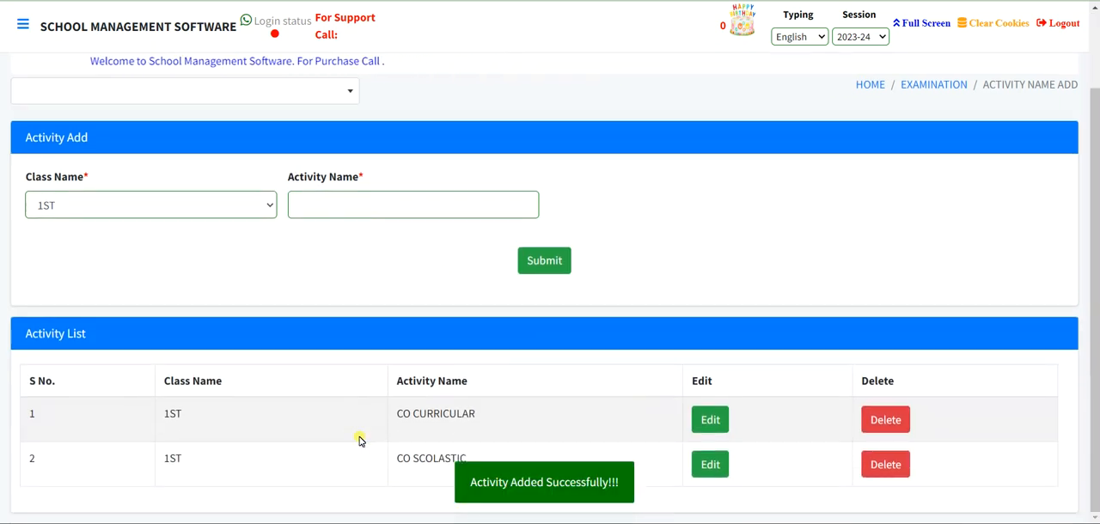
- Return to the Examination module and open Sub Activity Add
{"action": "scroll", "coordinate": [532, 451], "scroll_direction": "up", "scroll_amount": 2}
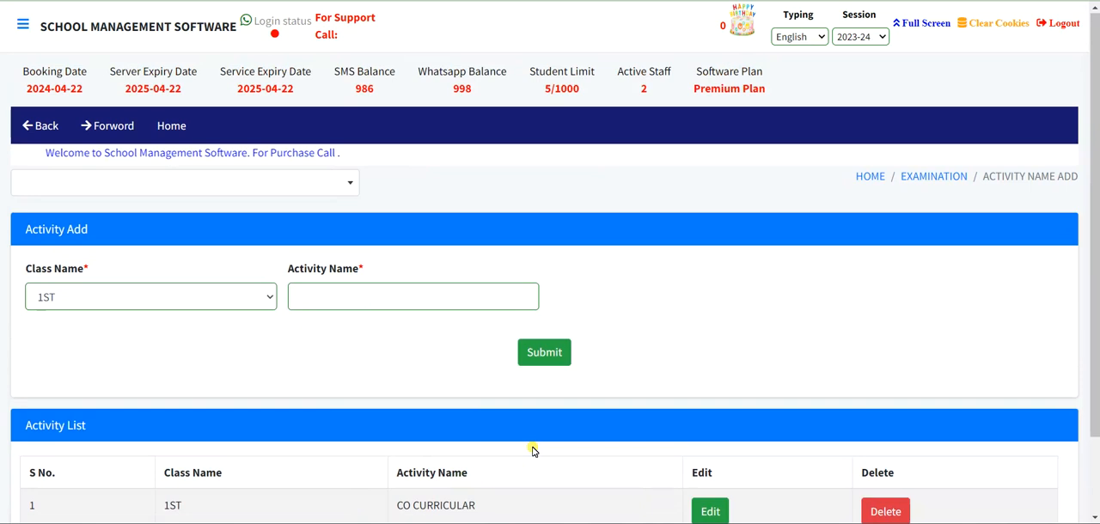
{"action": "left_click", "coordinate": [909, 177]}
{"action": "scroll", "coordinate": [559, 358], "scroll_direction": "down", "scroll_amount": 6}
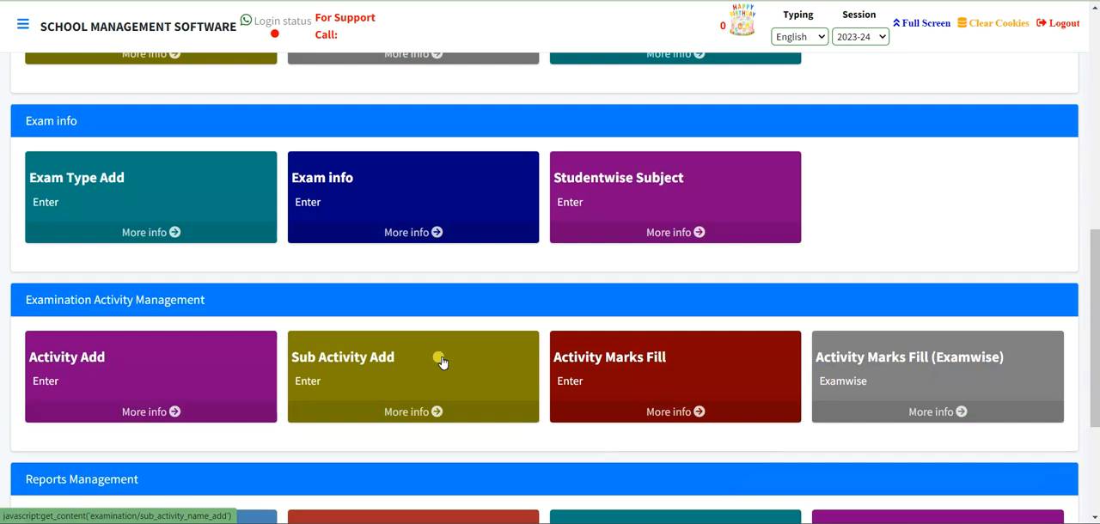
{"action": "left_click", "coordinate": [389, 361]}
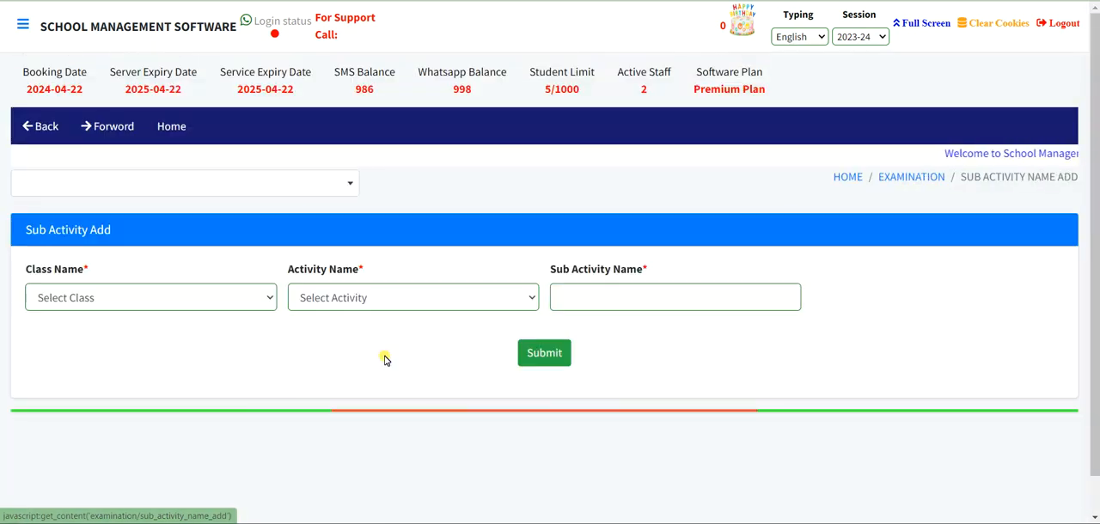
- Add the sub activity REGULARITY under the CO SCOLASTIC activity for class 1ST
{"action": "left_click", "coordinate": [92, 298]}
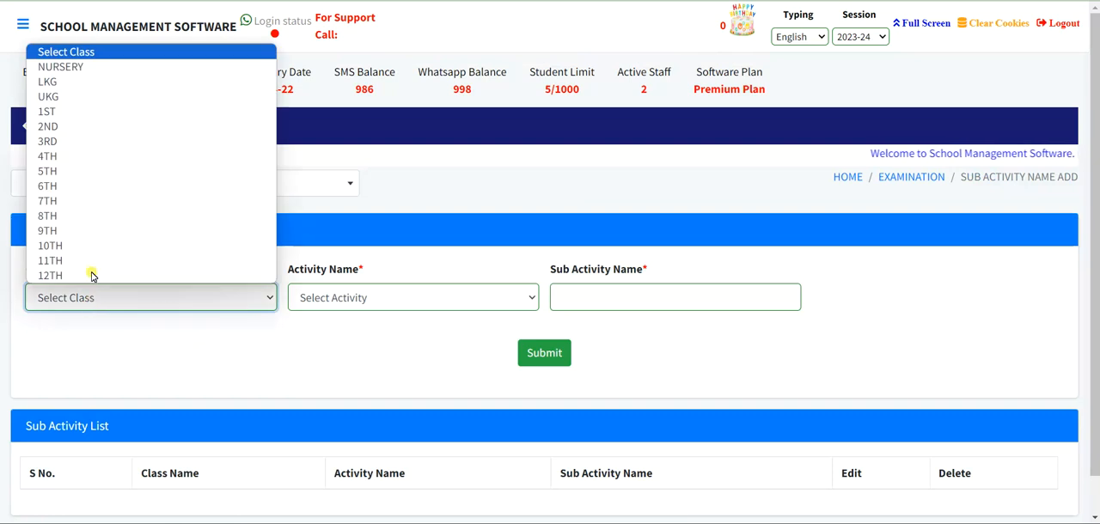
{"action": "left_click", "coordinate": [74, 112]}
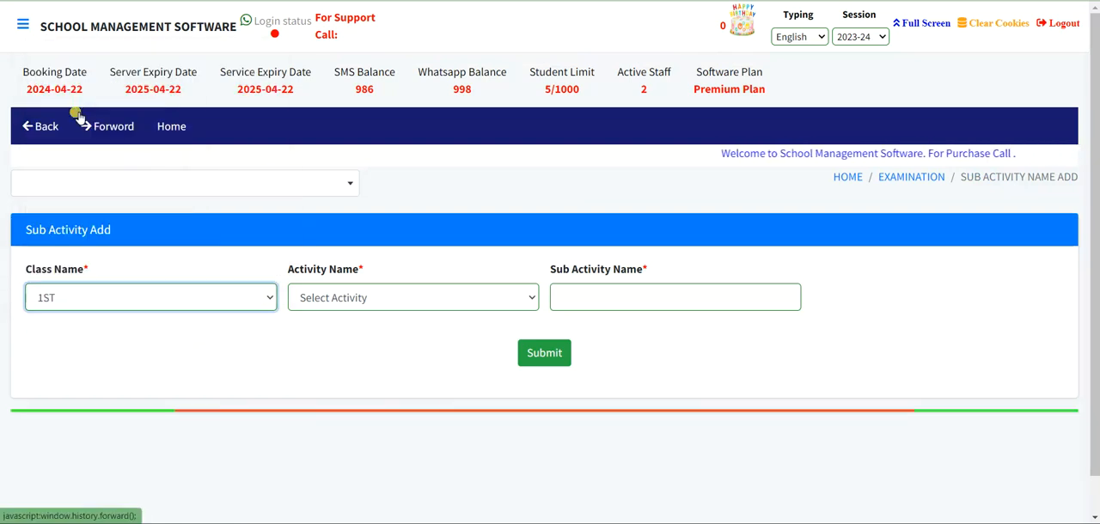
{"action": "left_click", "coordinate": [384, 305]}
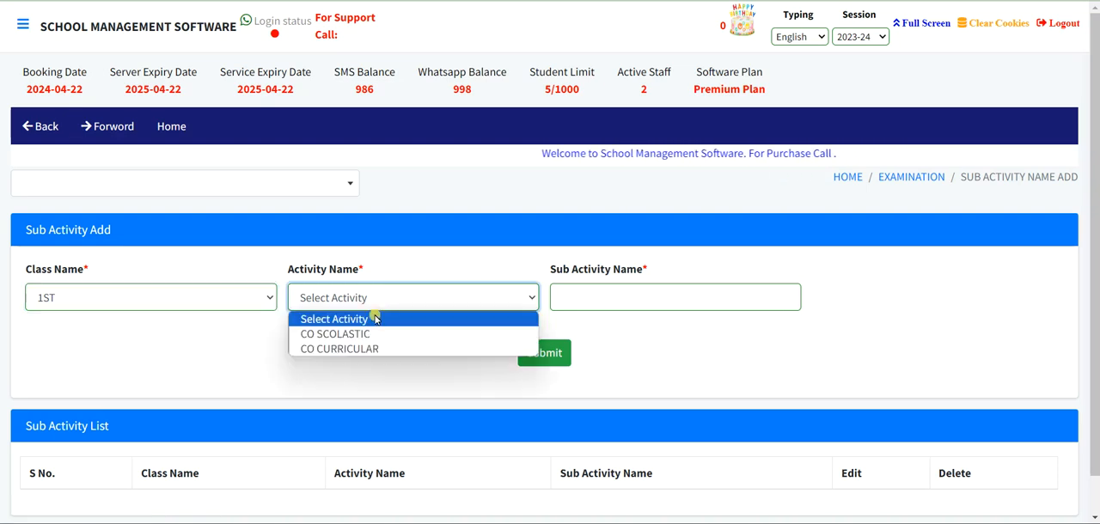
{"action": "left_click", "coordinate": [361, 337]}
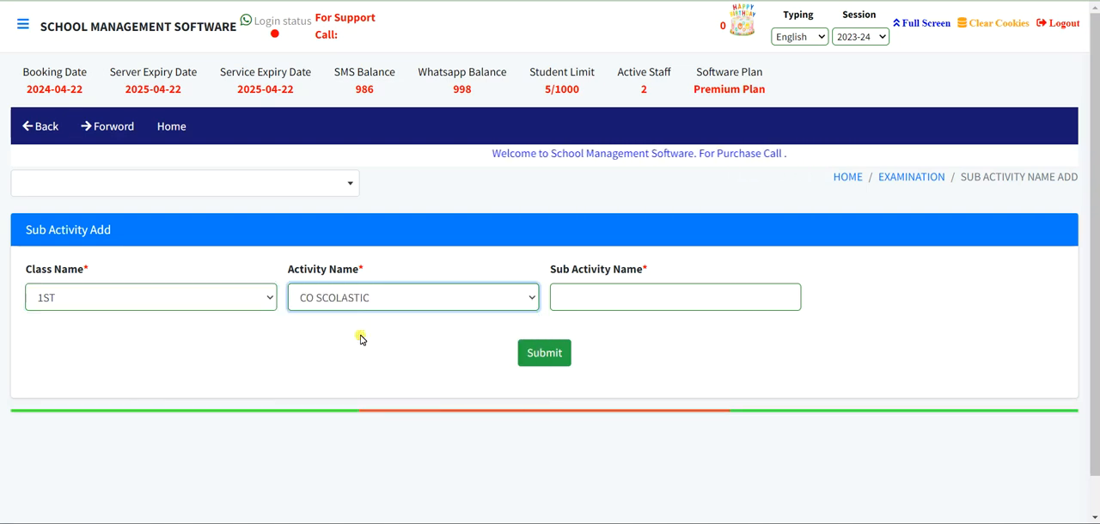
{"action": "left_click", "coordinate": [559, 301]}
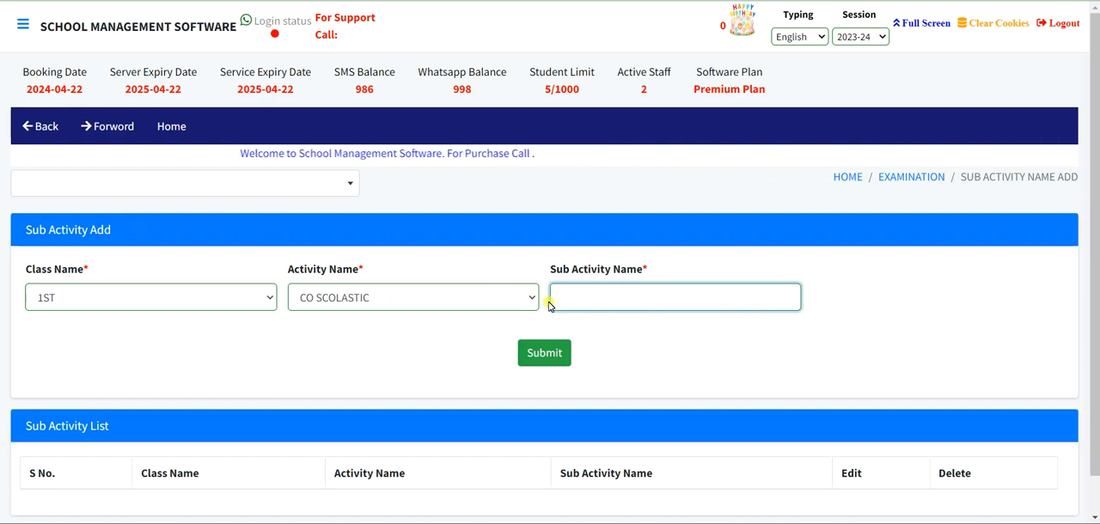
{"action": "type", "text": "rEGUL"}
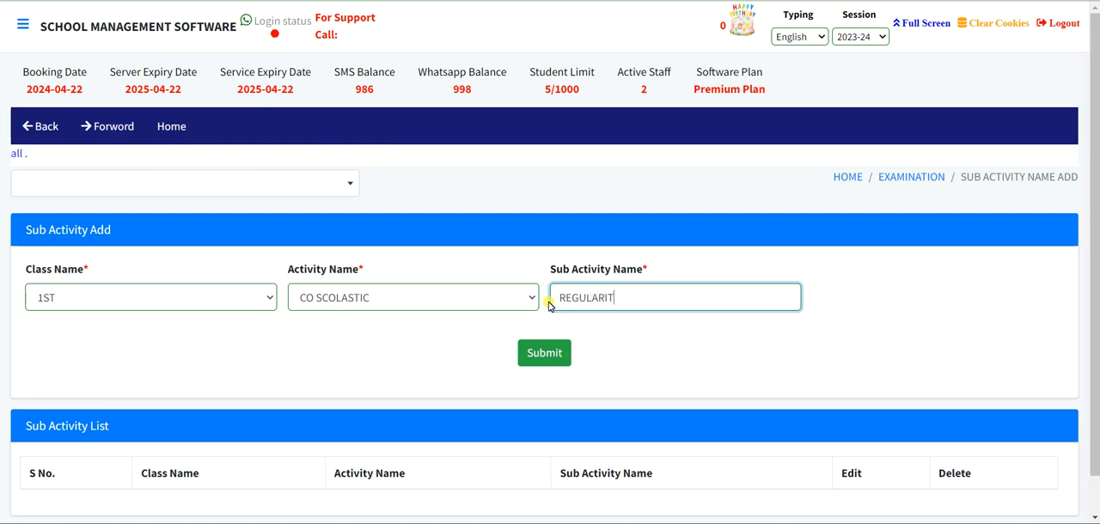
{"action": "left_click", "coordinate": [563, 361]}
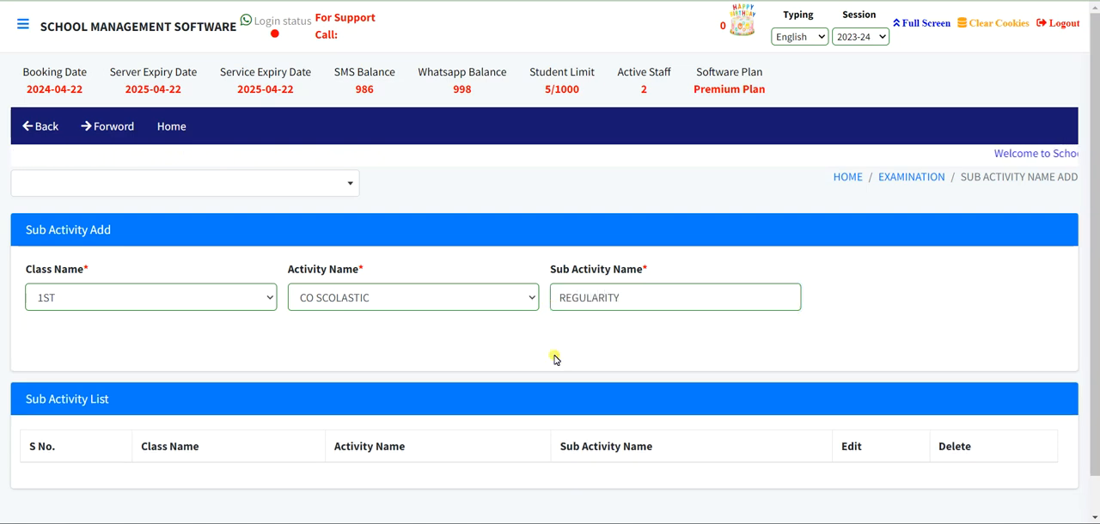
- Add a second CO SCOLASTIC sub activity named PUNCTUALITY for class 1ST
{"action": "left_click", "coordinate": [229, 297]}
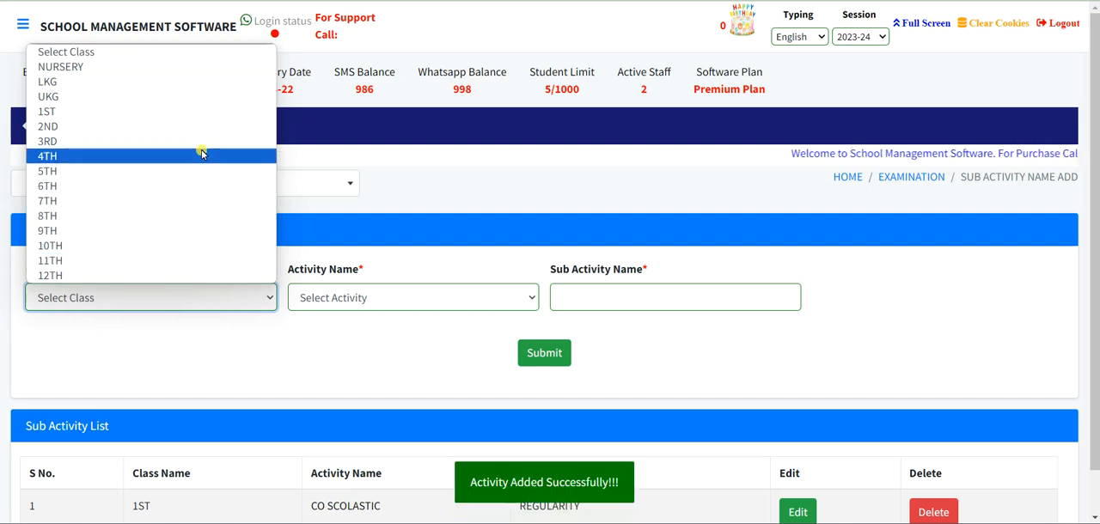
{"action": "left_click", "coordinate": [209, 111]}
{"action": "left_click", "coordinate": [356, 296]}
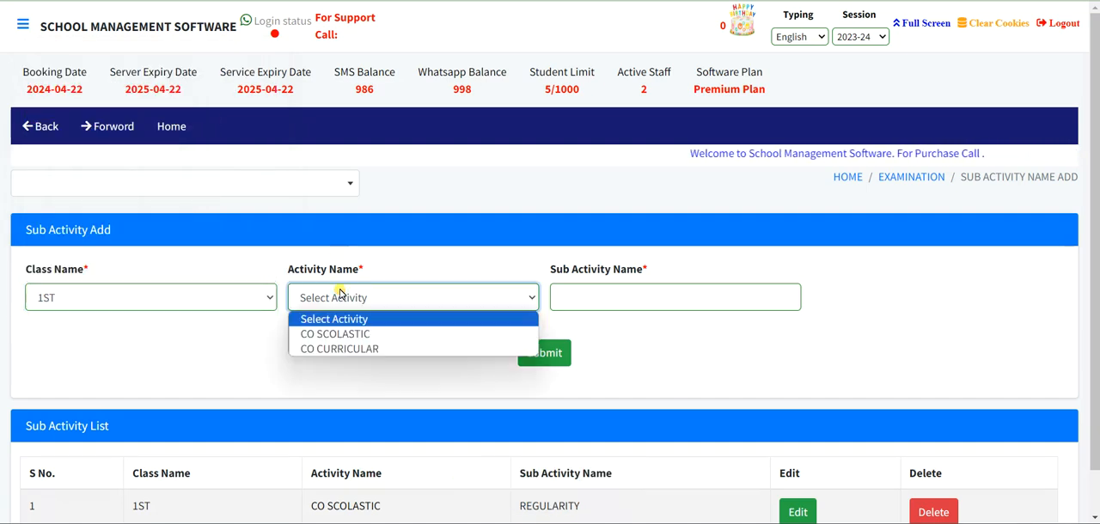
{"action": "left_click", "coordinate": [327, 331]}
{"action": "left_click", "coordinate": [563, 297]}
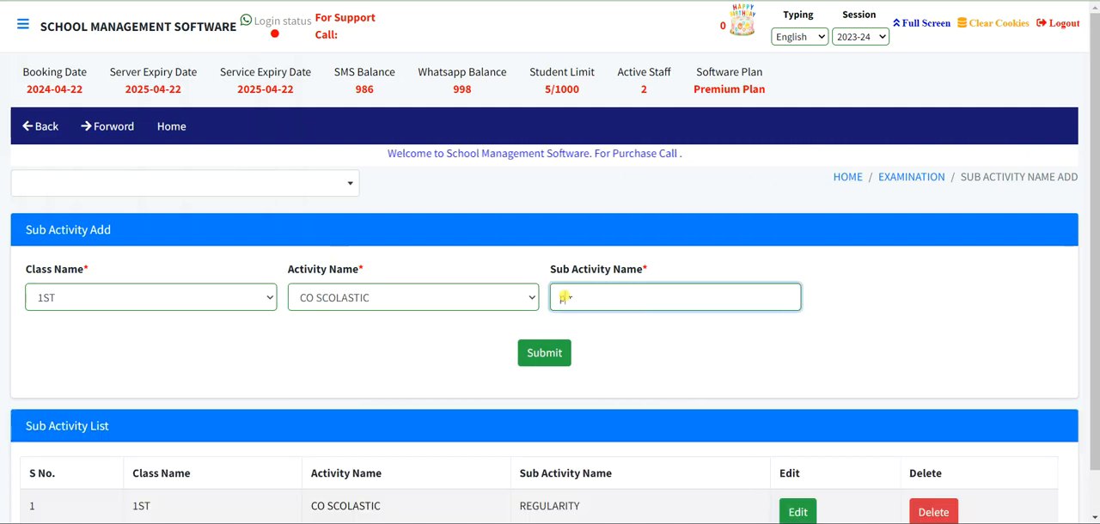
{"action": "type", "text": "PUNCR"}
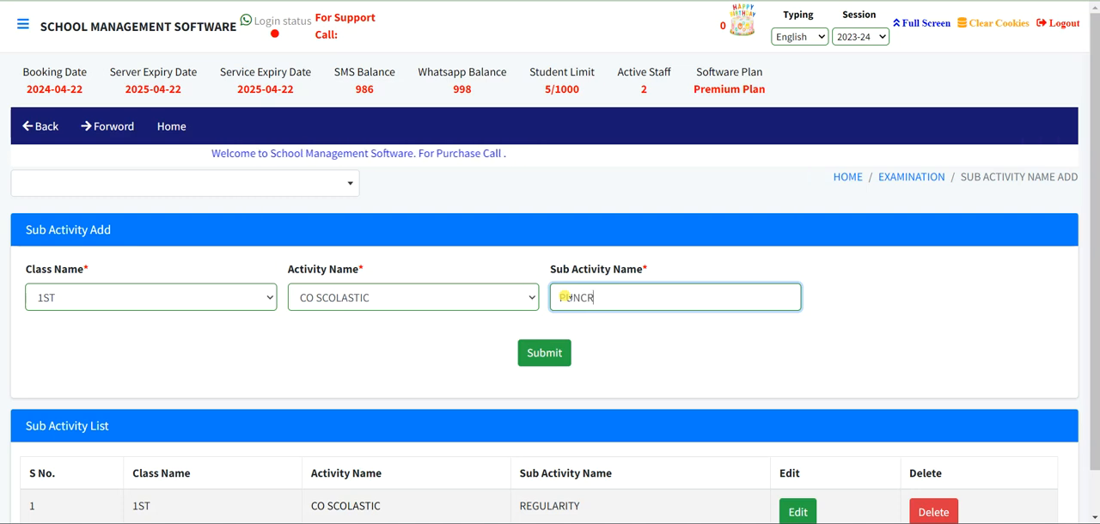
{"action": "key", "text": "BackSpace"}
{"action": "type", "text": "TUALITY"}
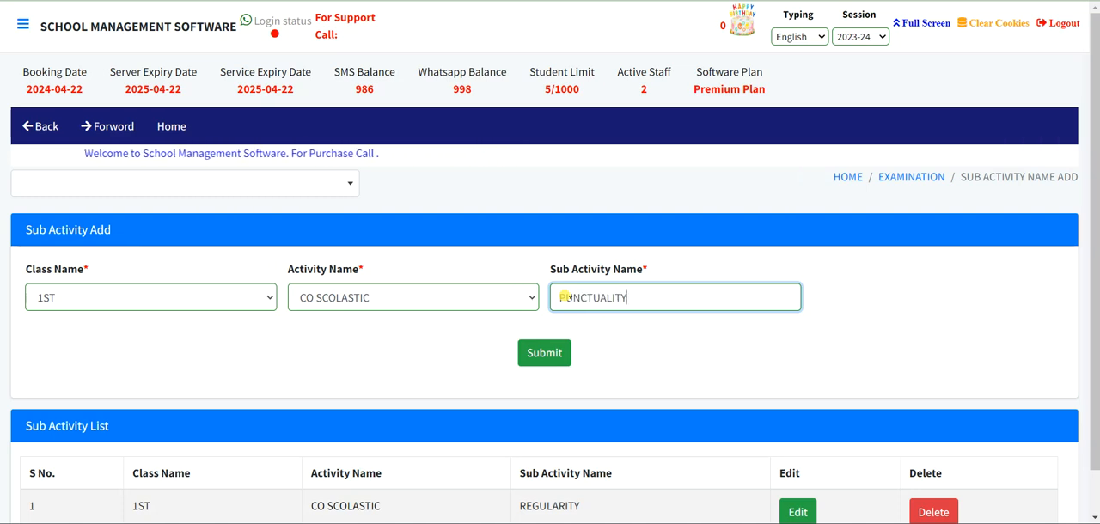
{"action": "left_click", "coordinate": [546, 352]}
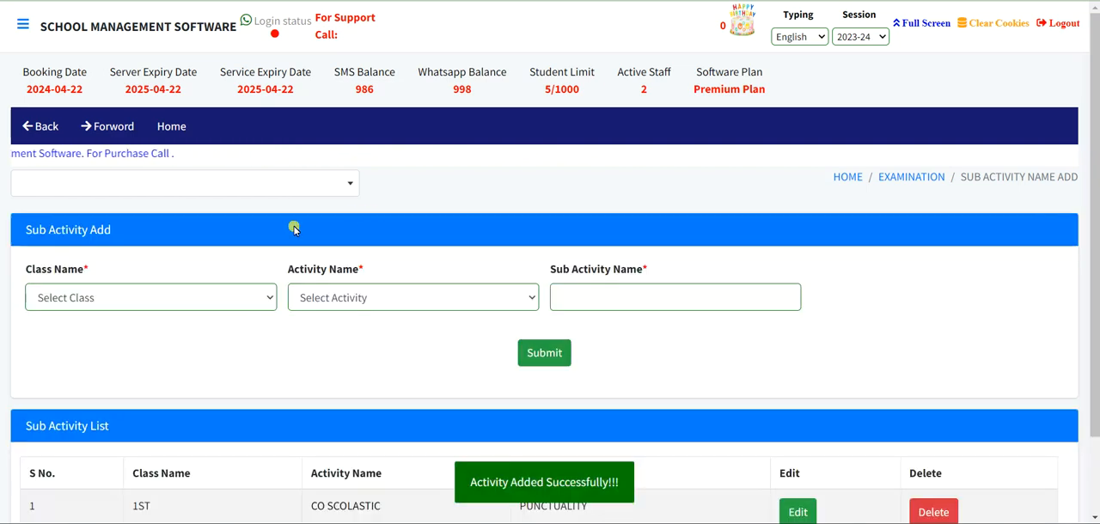
- Add the sub activity SPORT under the CO CURRICULAR activity for class 1ST
{"action": "left_click", "coordinate": [160, 296]}
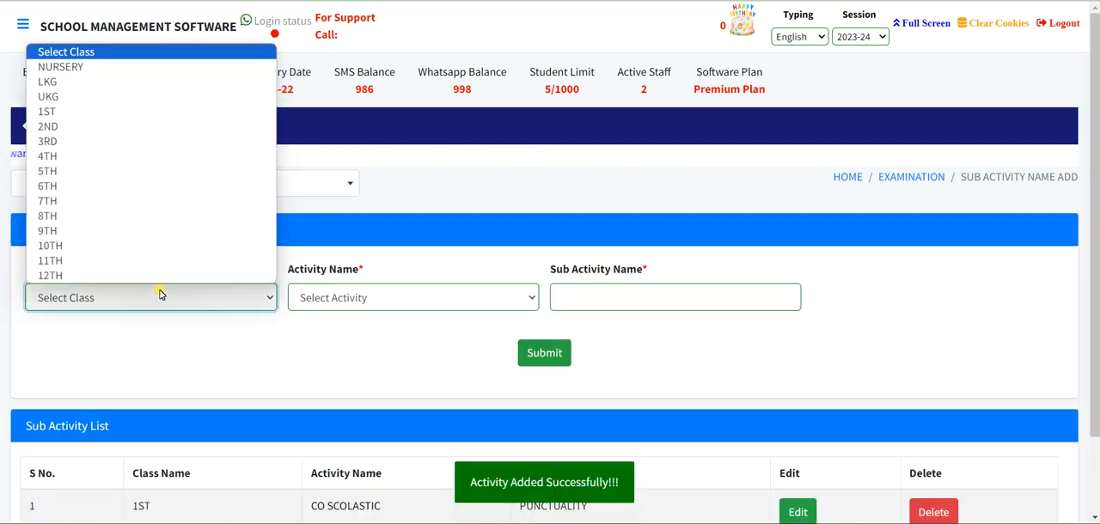
{"action": "left_click", "coordinate": [131, 114]}
{"action": "left_click", "coordinate": [352, 298]}
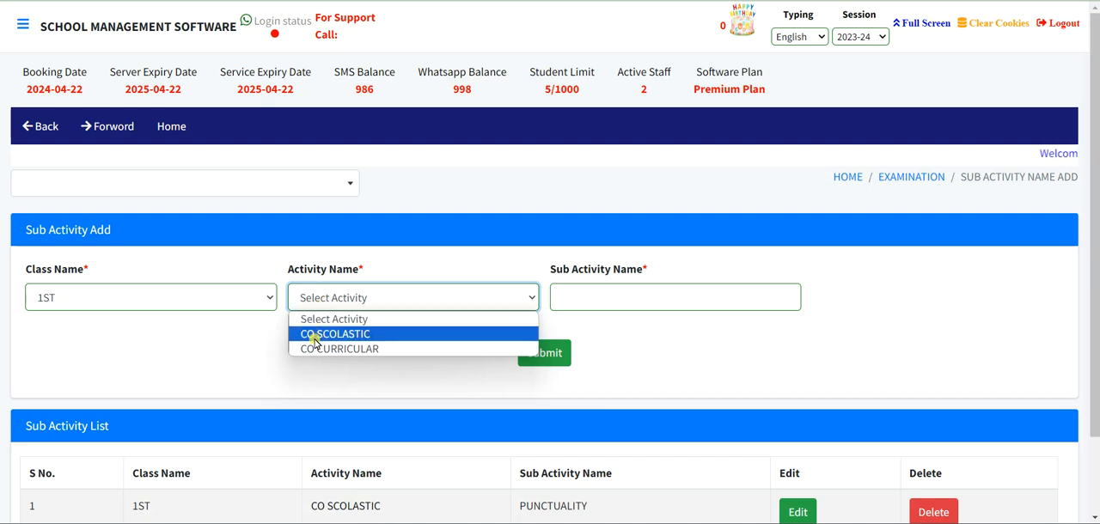
{"action": "left_click", "coordinate": [312, 350]}
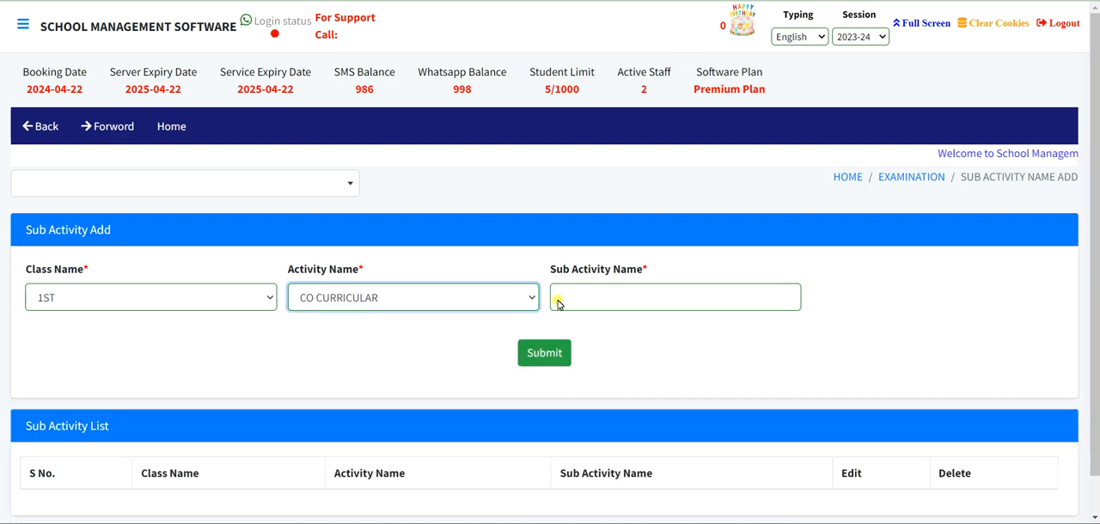
{"action": "left_click", "coordinate": [589, 297]}
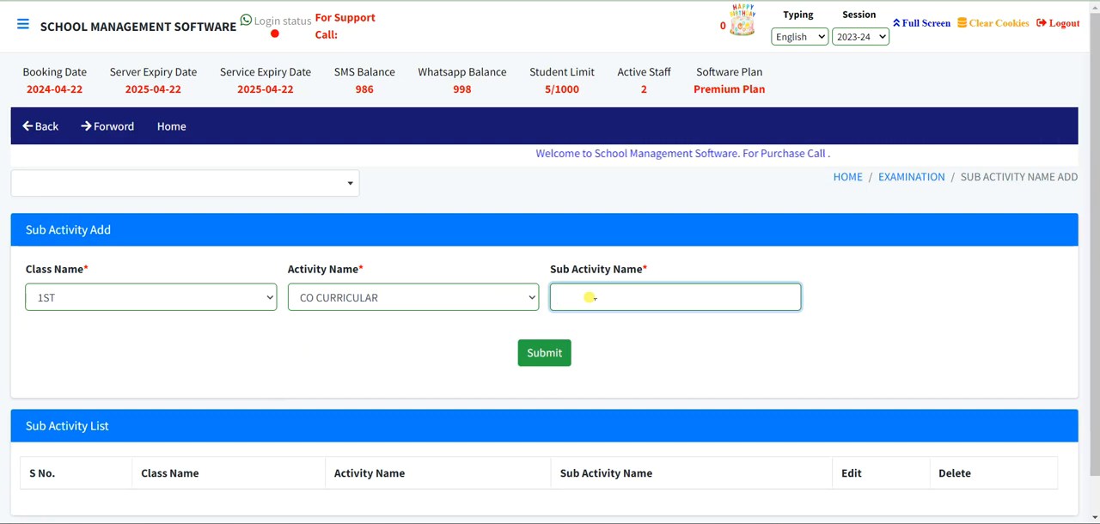
{"action": "type", "text": "SPO"}
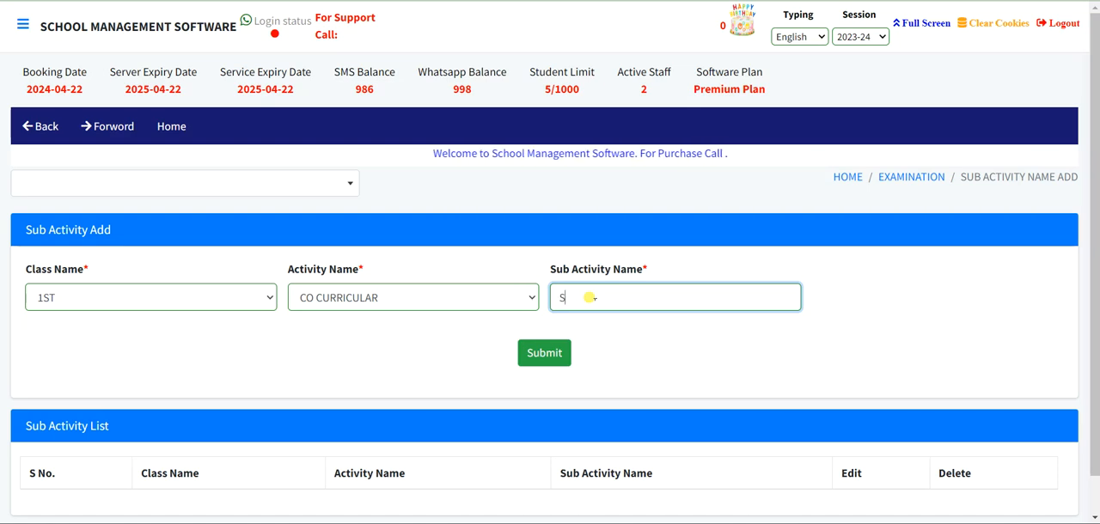
{"action": "type", "text": "T"}
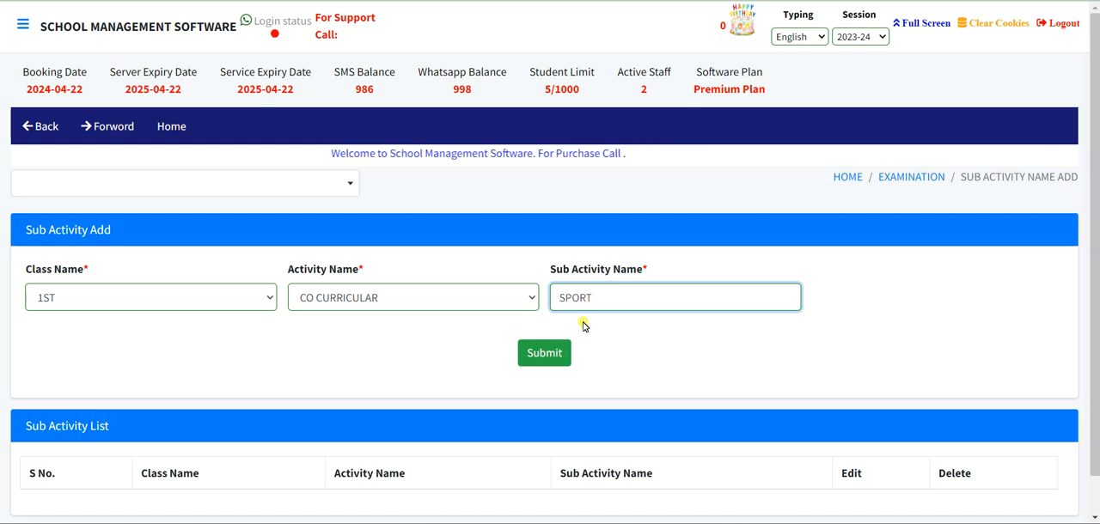
{"action": "left_click", "coordinate": [536, 353]}
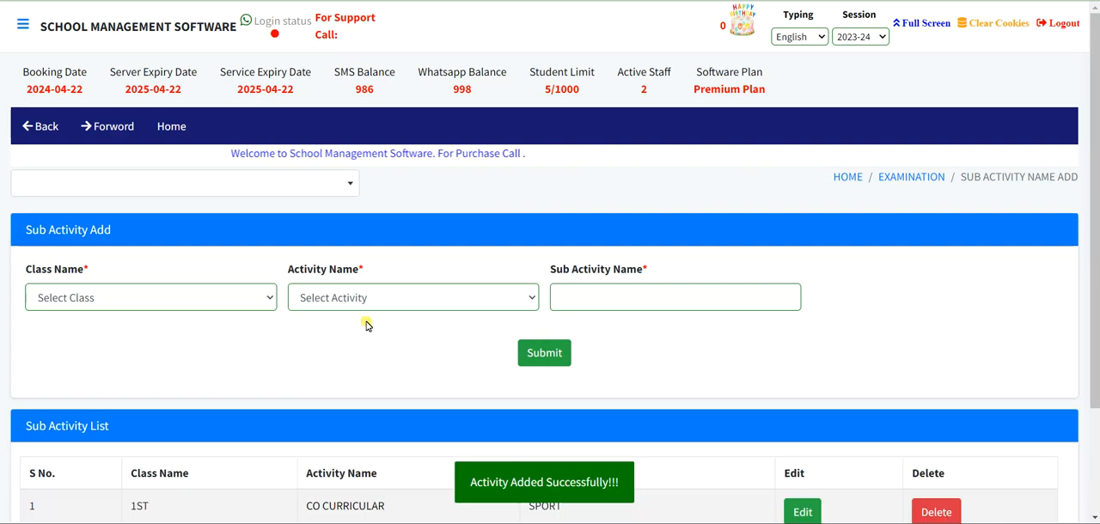
- Add a second CO CURRICULAR sub activity named CULTURAL for class 1ST
{"action": "left_click", "coordinate": [140, 294]}
{"action": "left_click", "coordinate": [133, 111]}
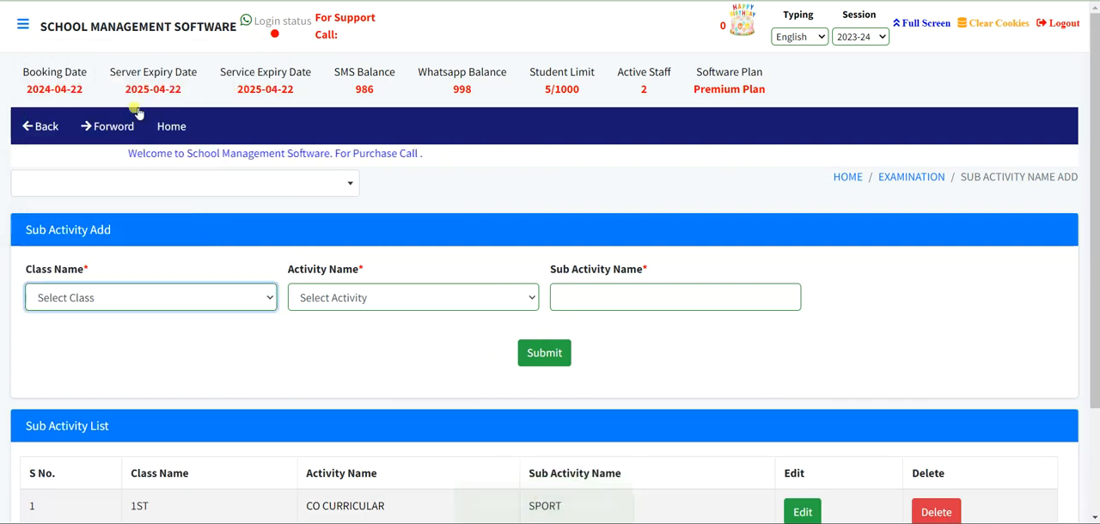
{"action": "left_click", "coordinate": [385, 297]}
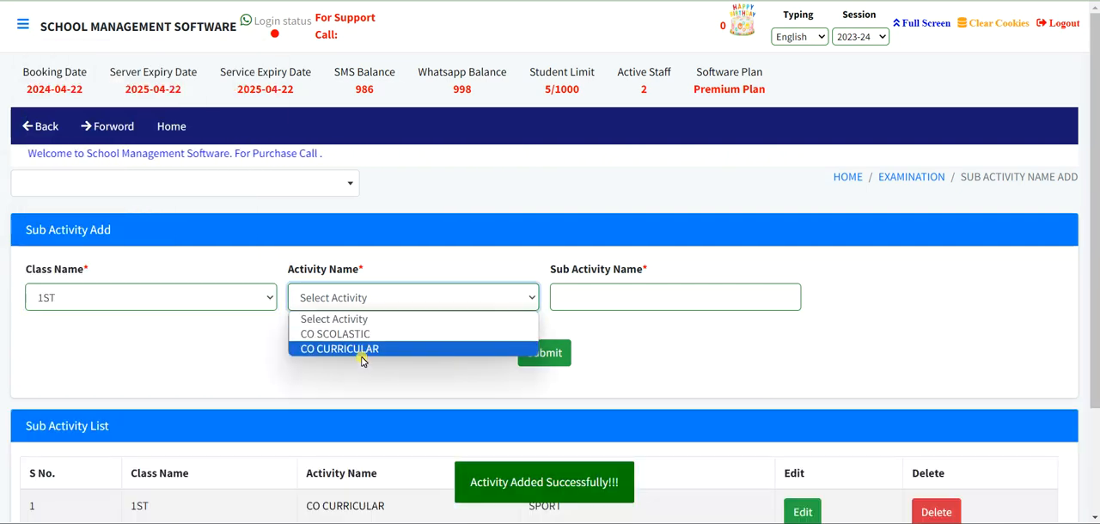
{"action": "left_click", "coordinate": [360, 348]}
{"action": "left_click", "coordinate": [604, 299]}
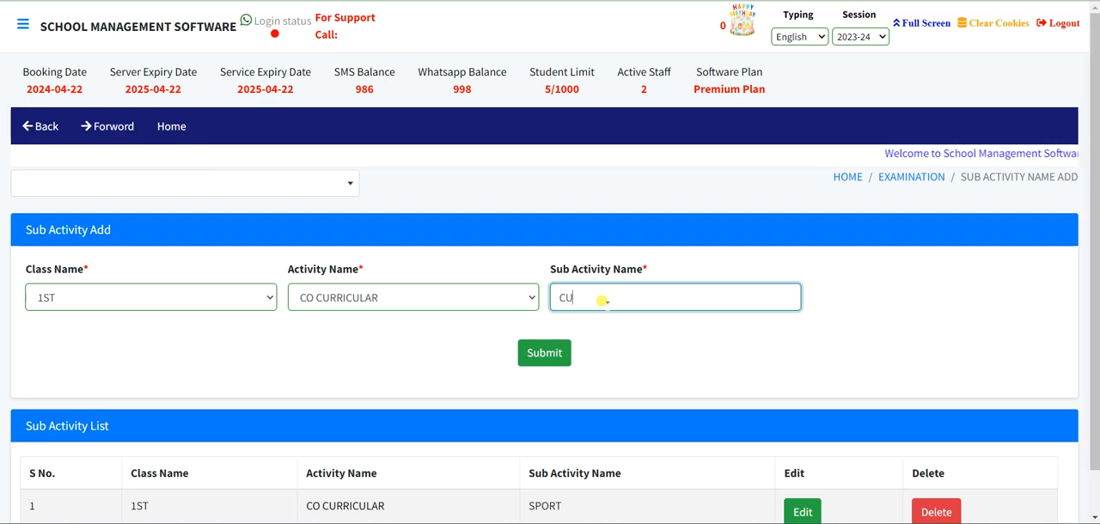
{"action": "type", "text": "RAL"}
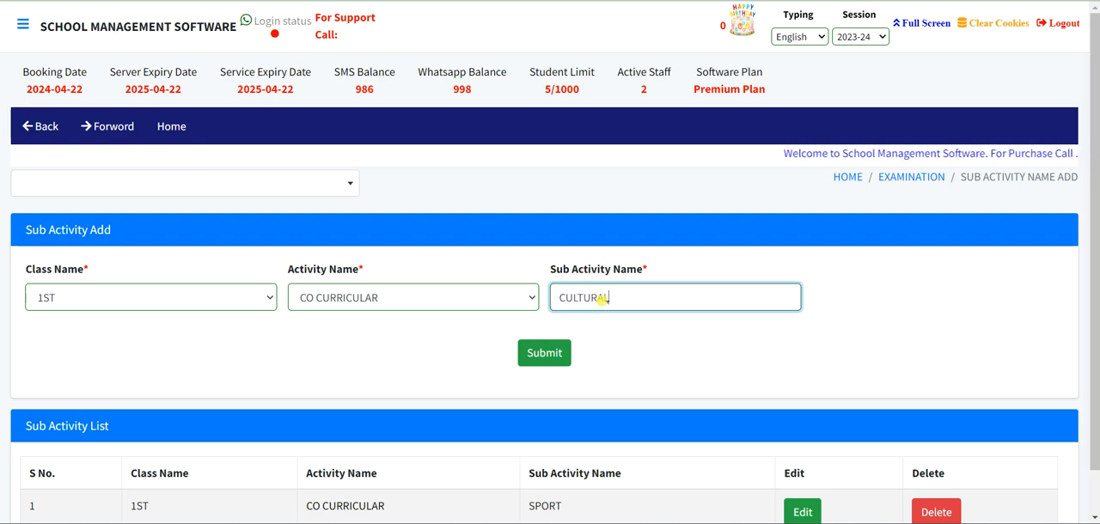
{"action": "left_click", "coordinate": [557, 349]}
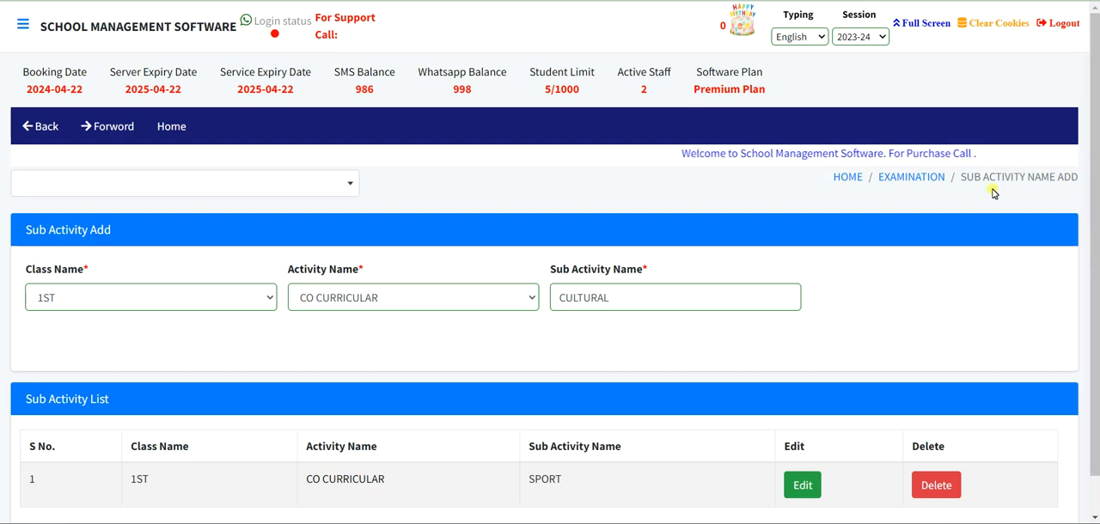
- Return to the Examination module and open Activity Marks Fill under Examination Activity Management
{"action": "left_click", "coordinate": [912, 177]}
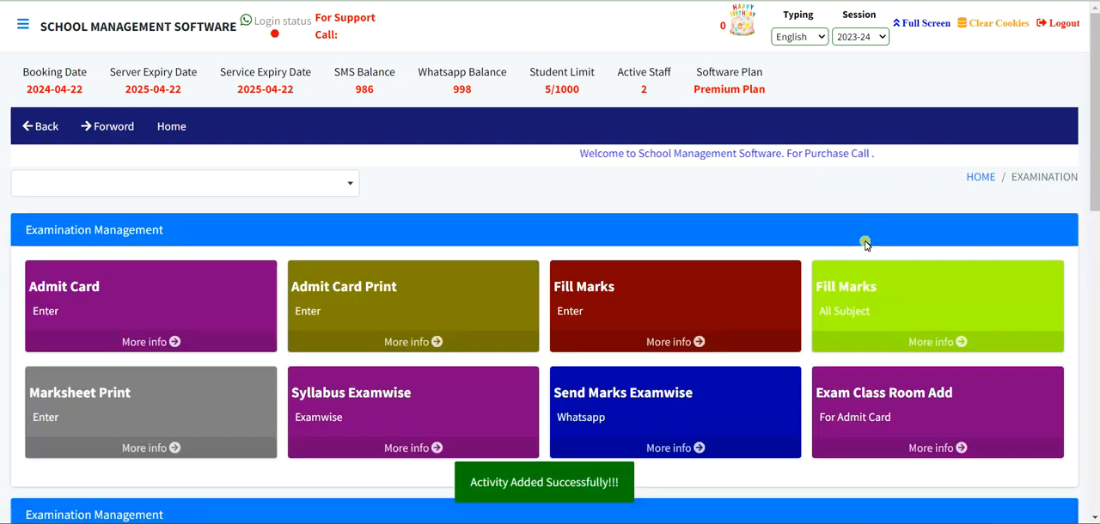
{"action": "scroll", "coordinate": [865, 241], "scroll_direction": "down", "scroll_amount": 3}
{"action": "scroll", "coordinate": [864, 245], "scroll_direction": "down", "scroll_amount": 3}
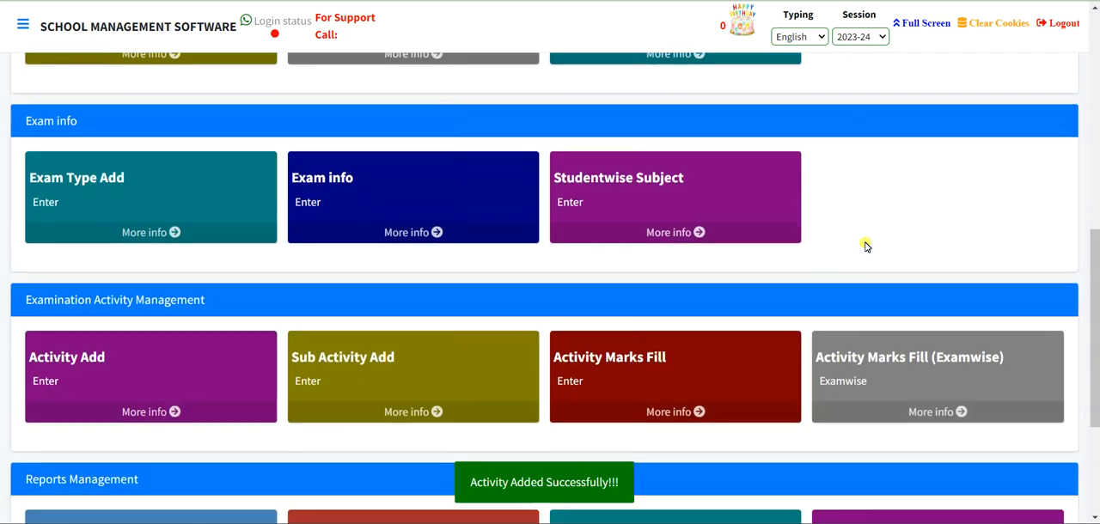
{"action": "scroll", "coordinate": [865, 247], "scroll_direction": "down", "scroll_amount": 2}
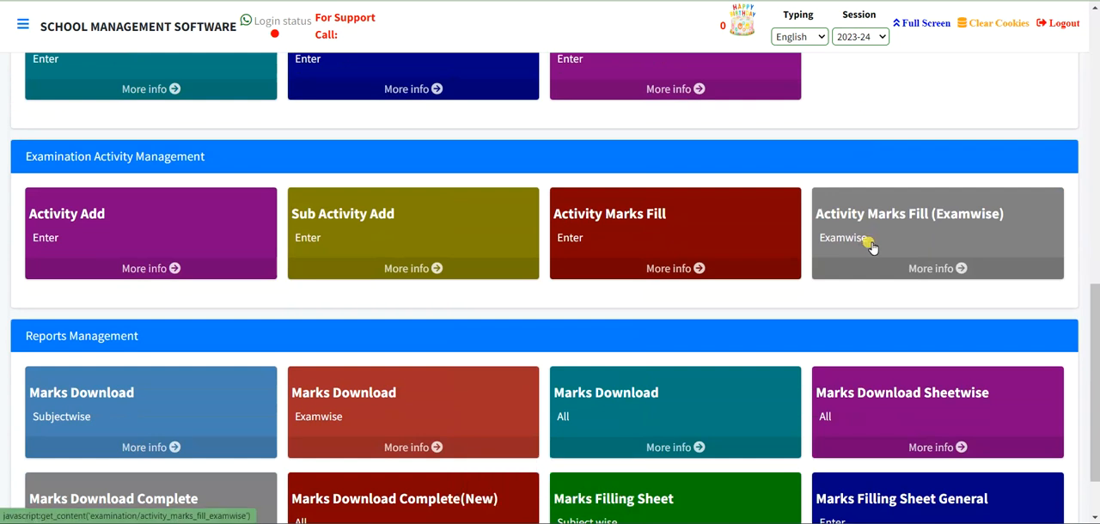
{"action": "left_click", "coordinate": [701, 223]}
- Load the activity marks student list for class 1ST, section A, and the CO SCOLASTIC activity
{"action": "left_click", "coordinate": [50, 298]}
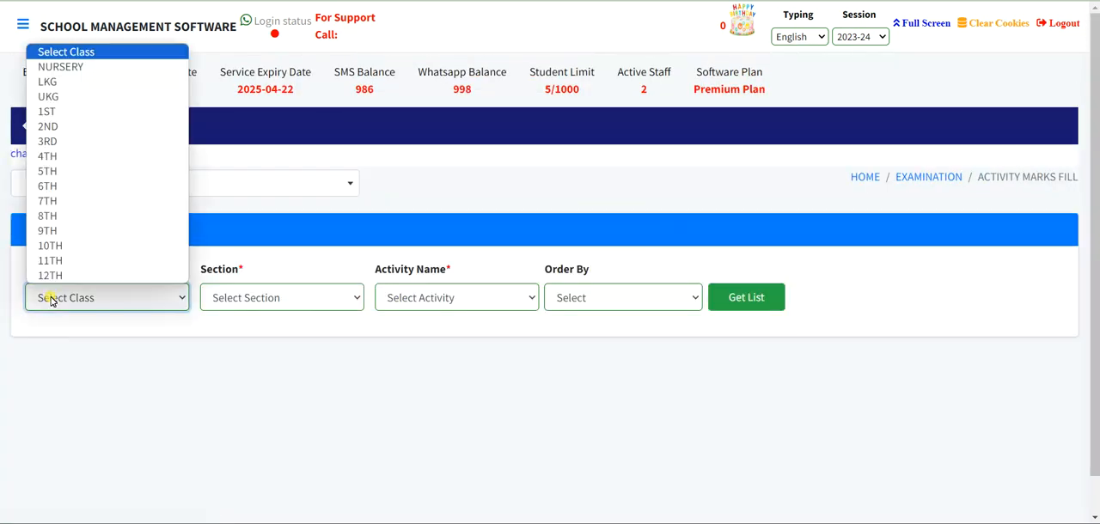
{"action": "left_click", "coordinate": [76, 114]}
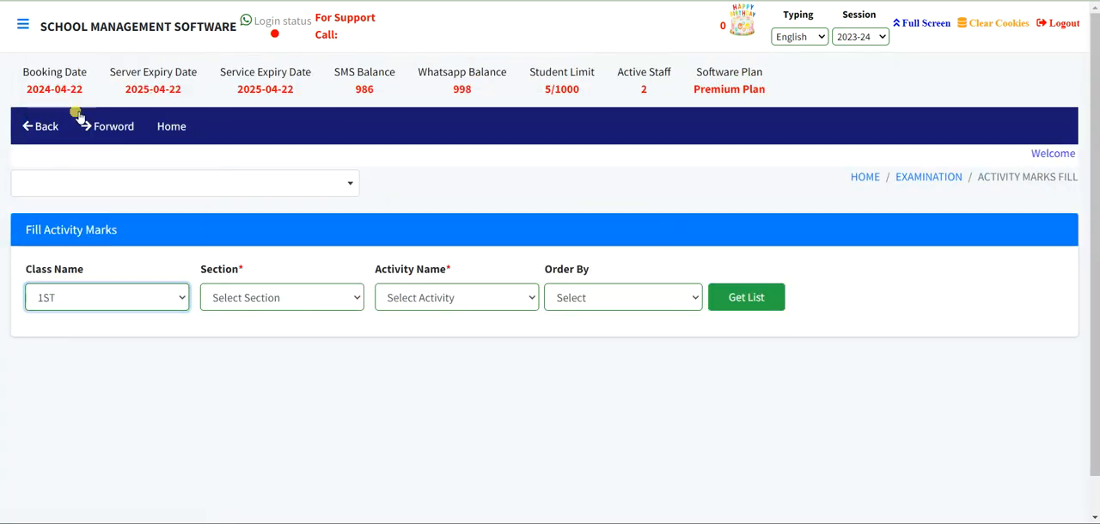
{"action": "left_click", "coordinate": [247, 292]}
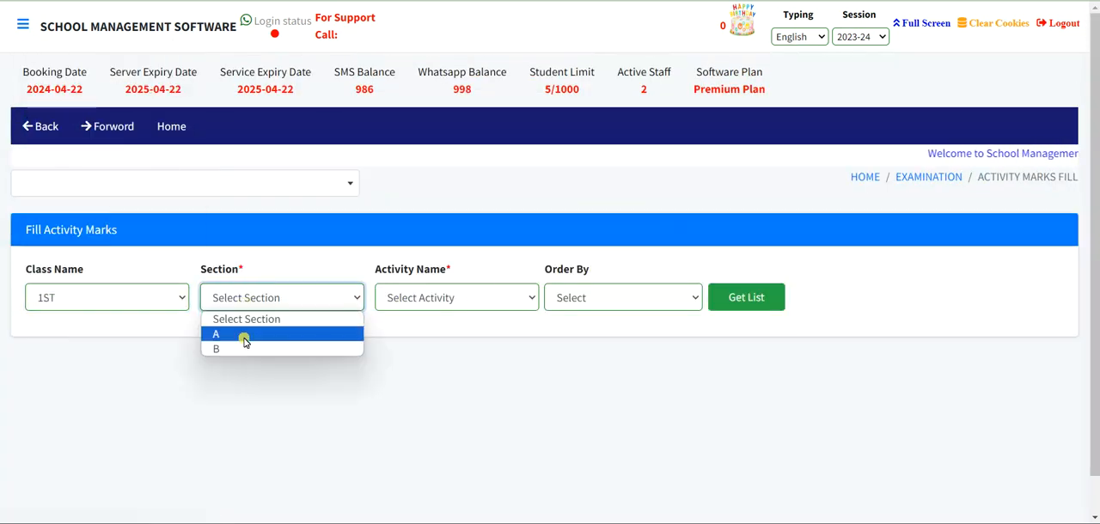
{"action": "left_click", "coordinate": [286, 334]}
{"action": "left_click", "coordinate": [402, 301]}
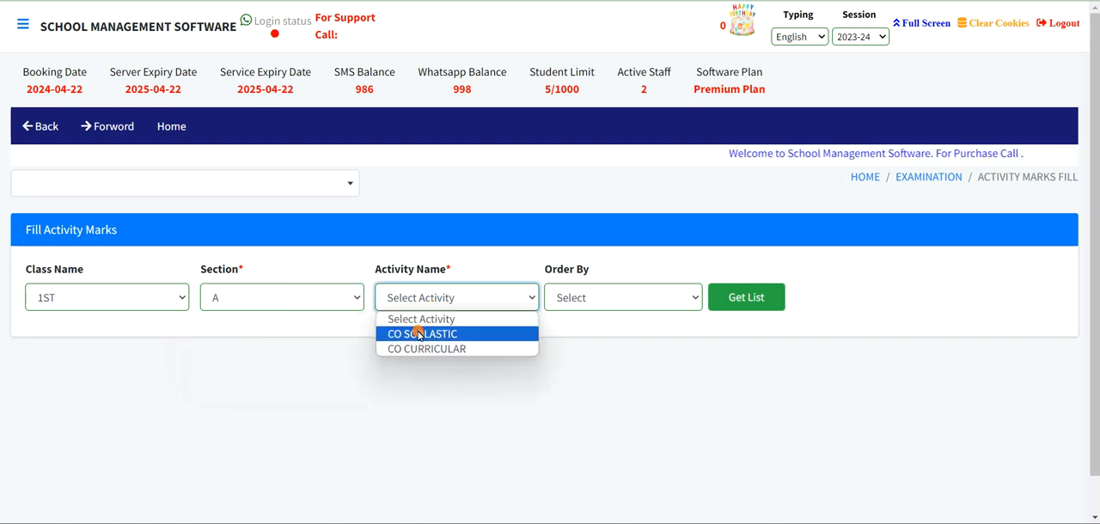
{"action": "left_click", "coordinate": [418, 335]}
{"action": "left_click", "coordinate": [732, 303]}
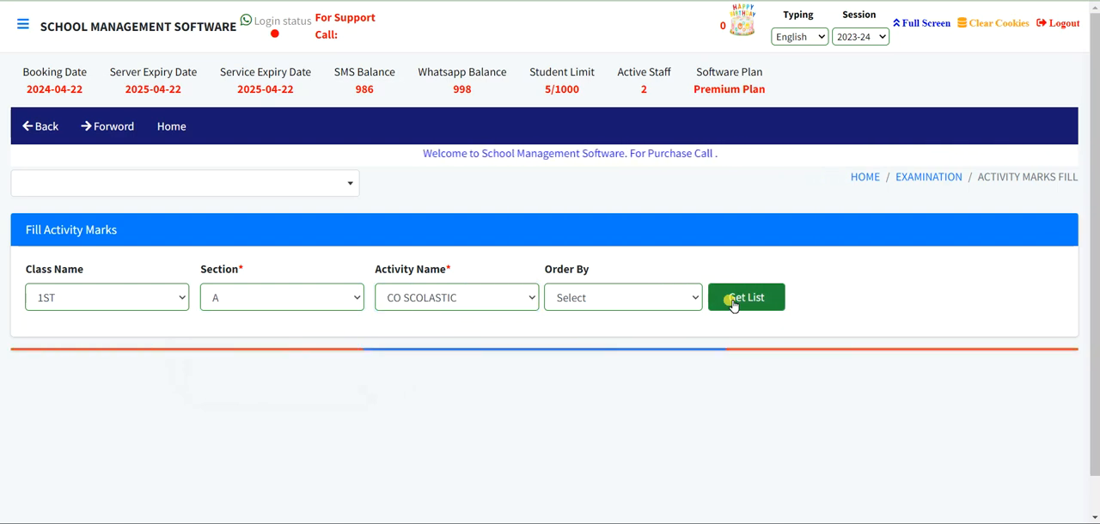
- Enter grade A for REGULARITY and PUNCTUALITY for all four listed students and submit the activity marks
{"action": "scroll", "coordinate": [732, 302], "scroll_direction": "down", "scroll_amount": 3}
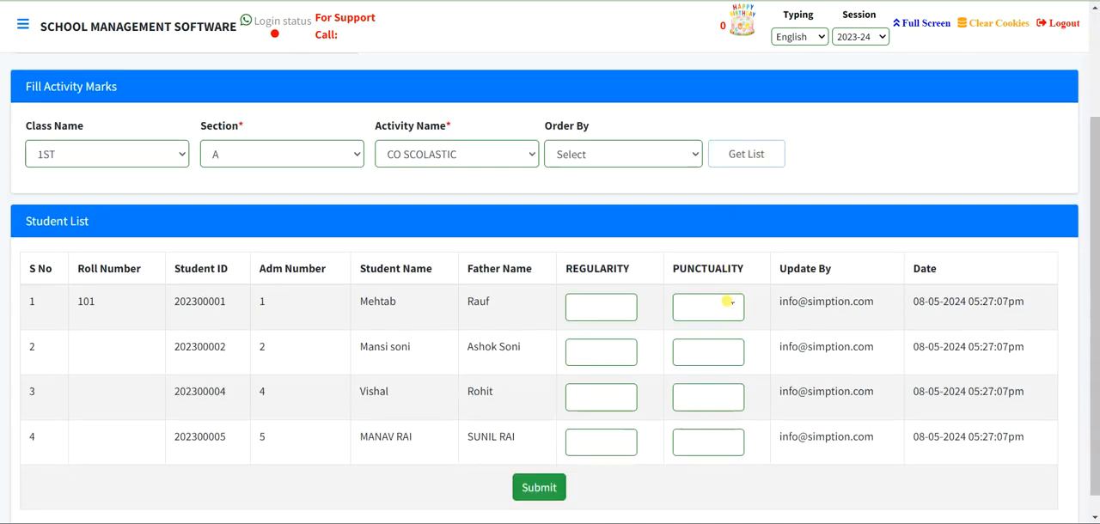
{"action": "left_click", "coordinate": [581, 317]}
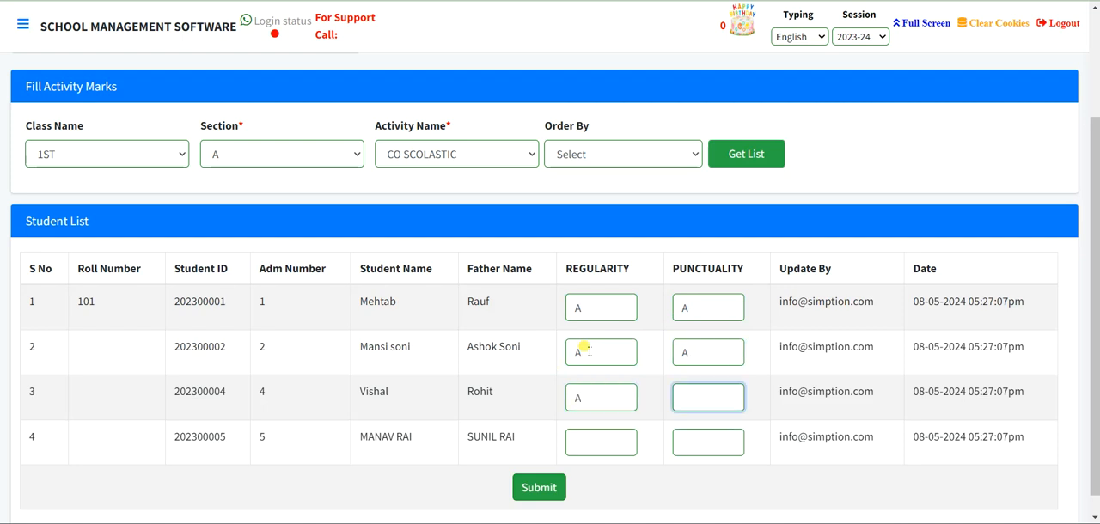
{"action": "left_click", "coordinate": [540, 487]}
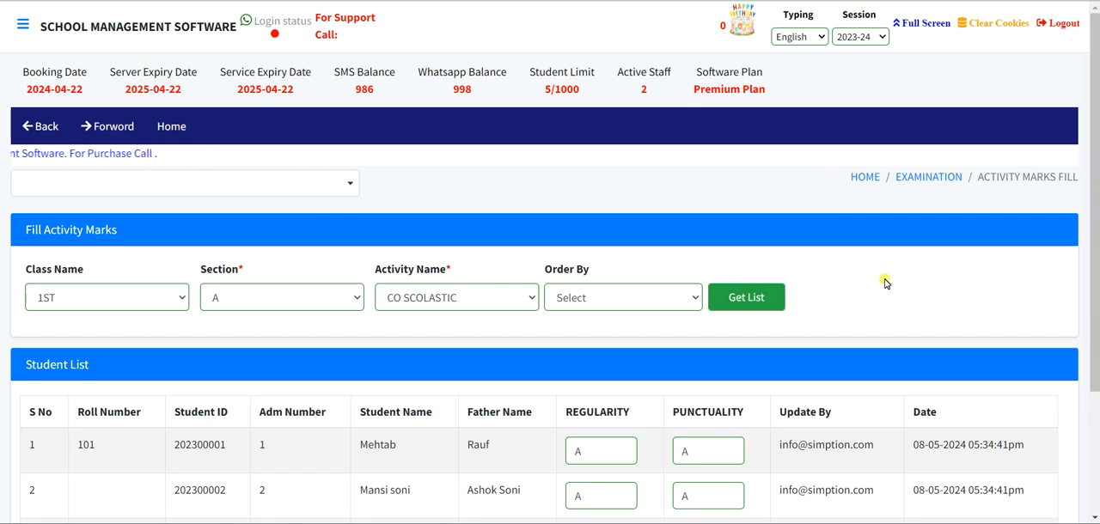
- Return to the Examination module and open the Subjectwise Marks Download report under Reports Management
{"action": "left_click", "coordinate": [919, 177]}
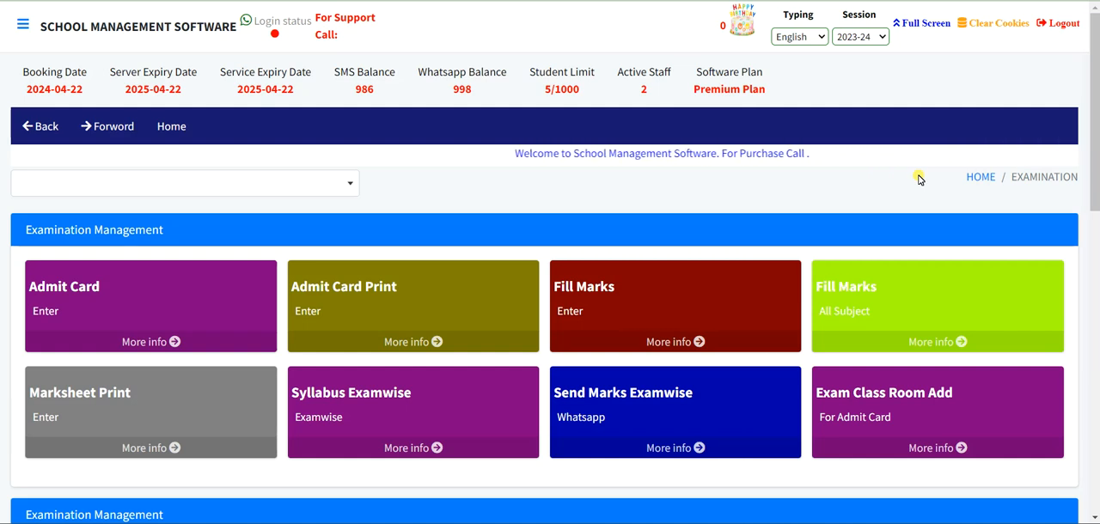
{"action": "scroll", "coordinate": [918, 178], "scroll_direction": "down", "scroll_amount": 2}
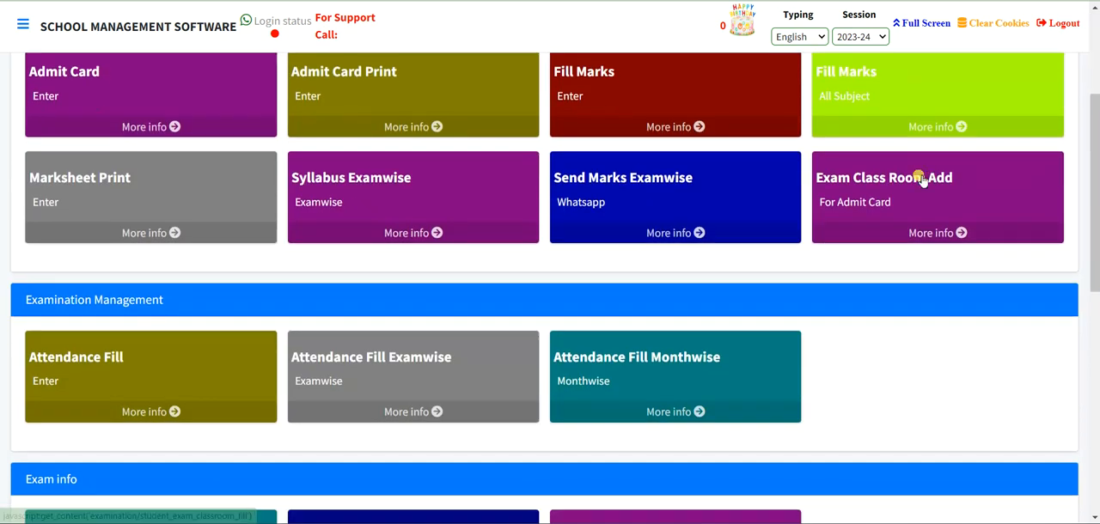
{"action": "scroll", "coordinate": [921, 177], "scroll_direction": "down", "scroll_amount": 5}
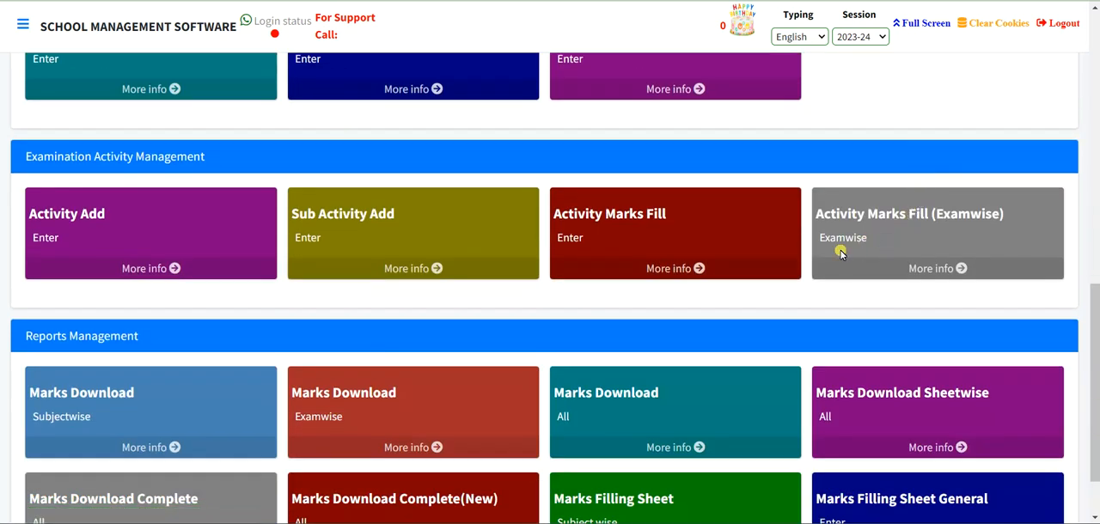
{"action": "scroll", "coordinate": [841, 251], "scroll_direction": "down", "scroll_amount": 1}
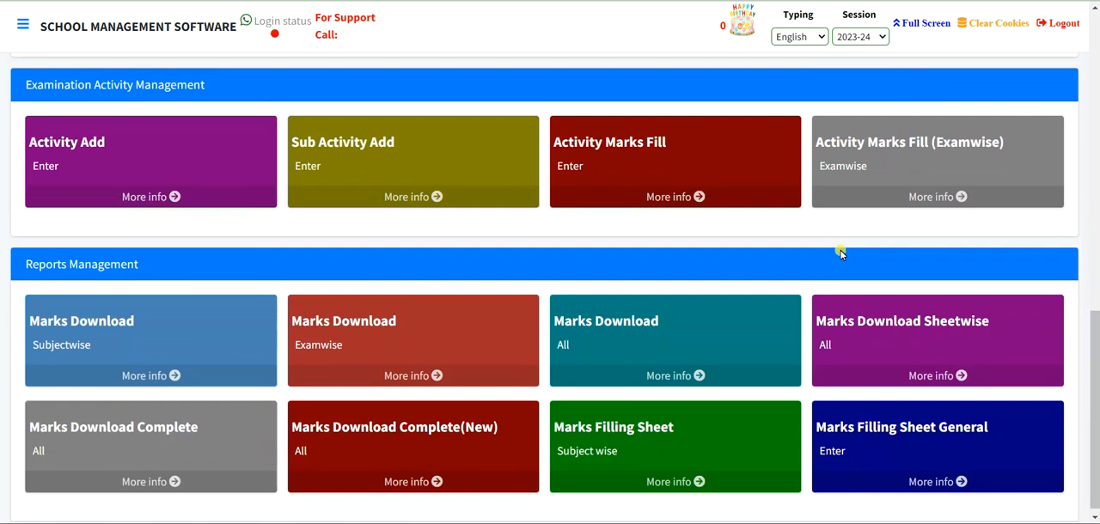
{"action": "scroll", "coordinate": [841, 251], "scroll_direction": "down", "scroll_amount": 1}
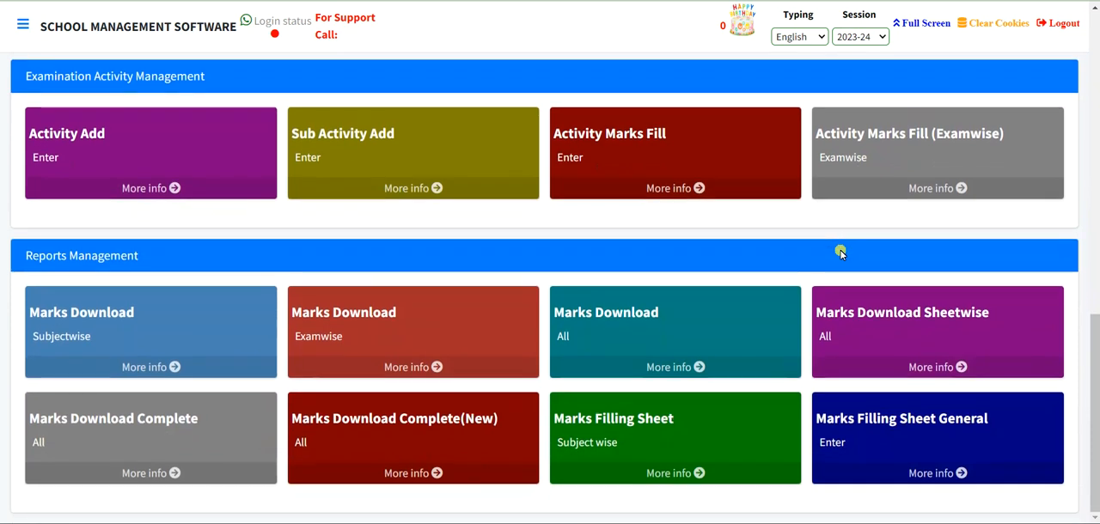
{"action": "left_click", "coordinate": [128, 336]}
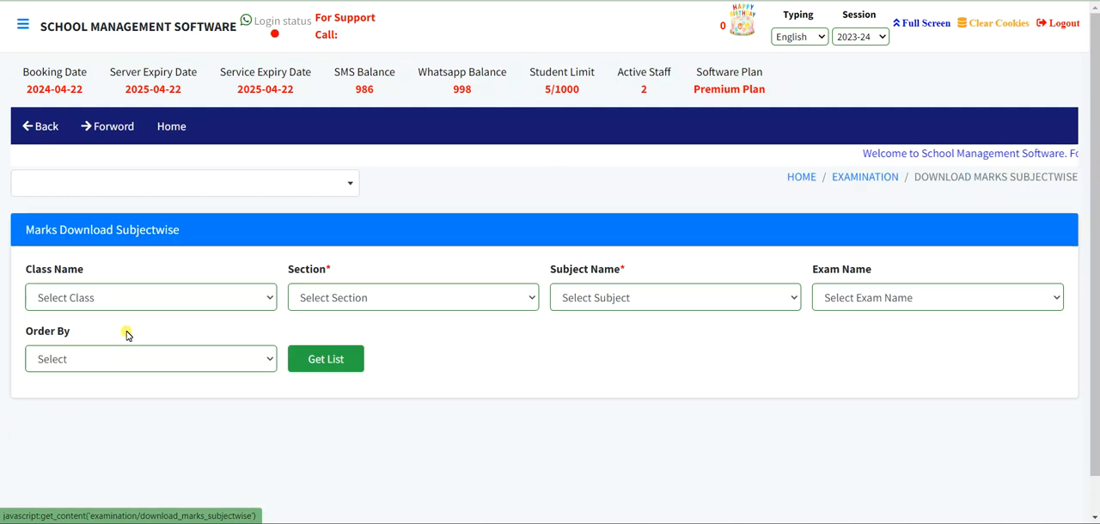
- Load the subjectwise marks report for class 1ST, section A, subject ENGLISH and the Terminal Exam
{"action": "left_click", "coordinate": [103, 296]}
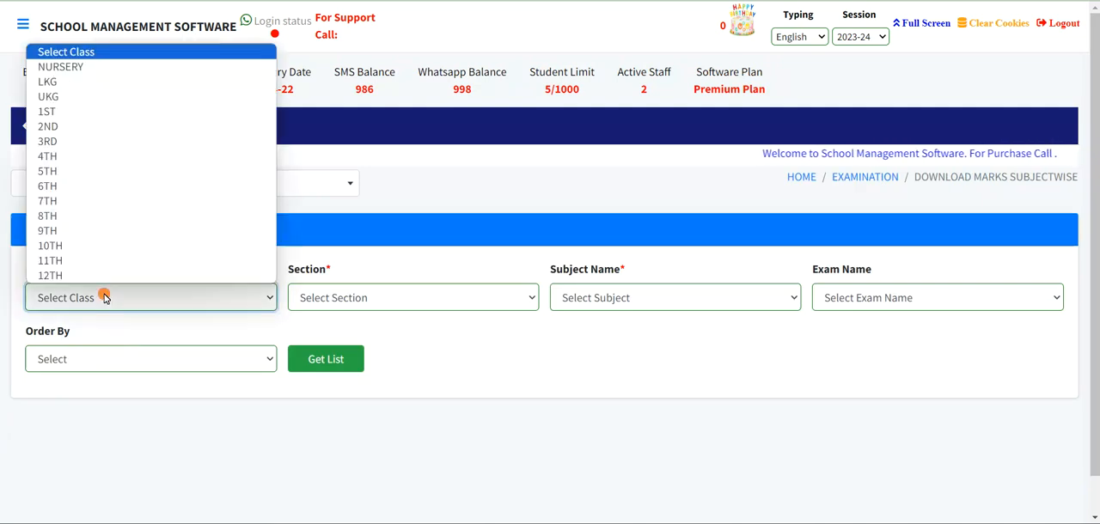
{"action": "left_click", "coordinate": [79, 112]}
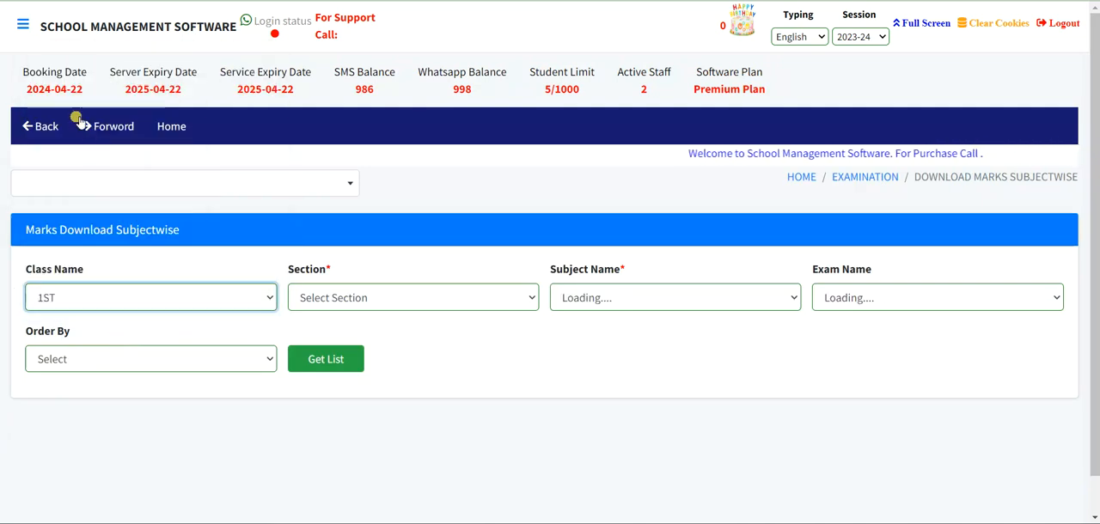
{"action": "left_click", "coordinate": [391, 293]}
{"action": "left_click", "coordinate": [373, 327]}
{"action": "left_click", "coordinate": [625, 299]}
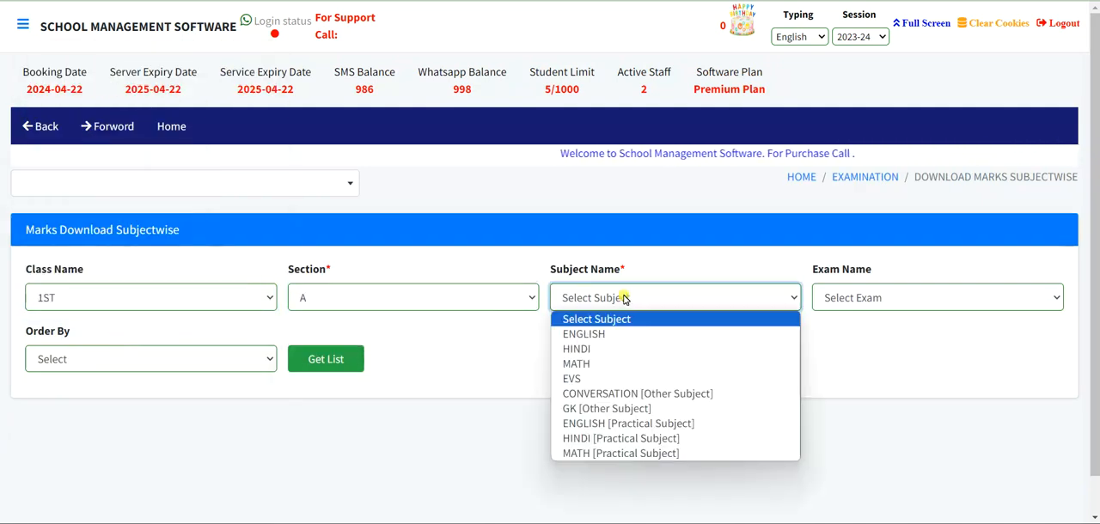
{"action": "left_click", "coordinate": [591, 336]}
{"action": "left_click", "coordinate": [334, 361]}
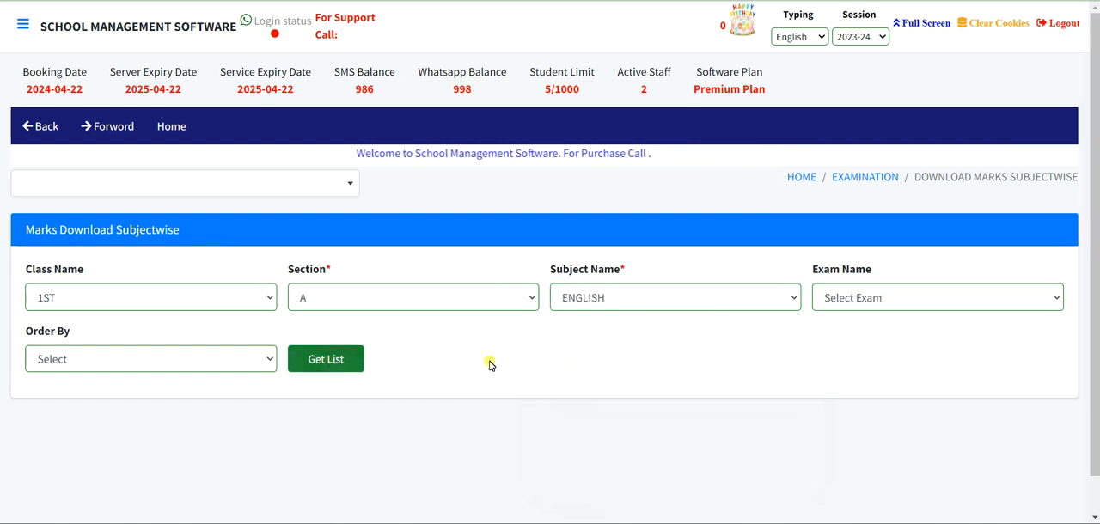
{"action": "left_click", "coordinate": [911, 297]}
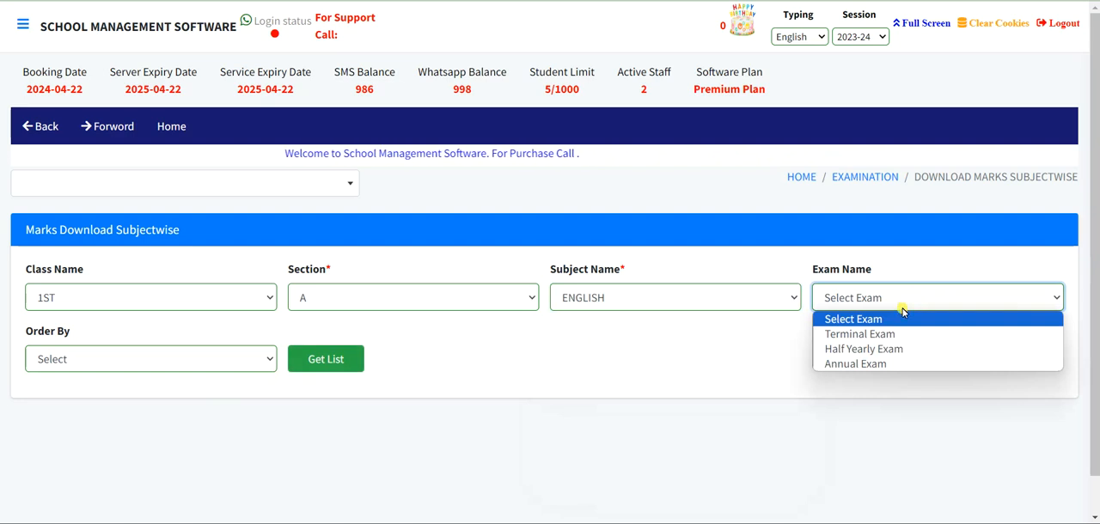
{"action": "left_click", "coordinate": [859, 334]}
{"action": "left_click", "coordinate": [323, 359]}
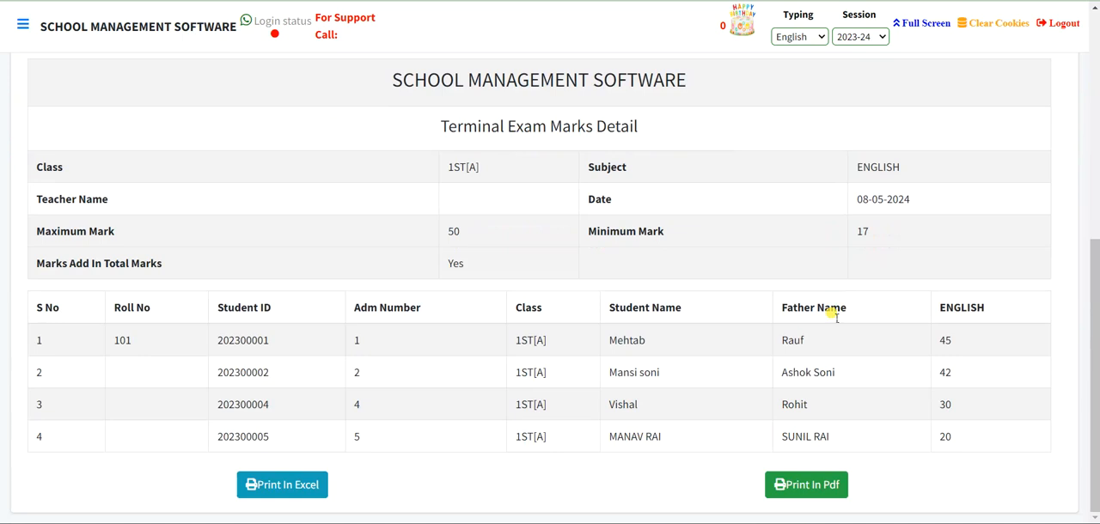
- Return to the Examination module and open the Examwise Marks Download report
{"action": "scroll", "coordinate": [832, 315], "scroll_direction": "up", "scroll_amount": 5}
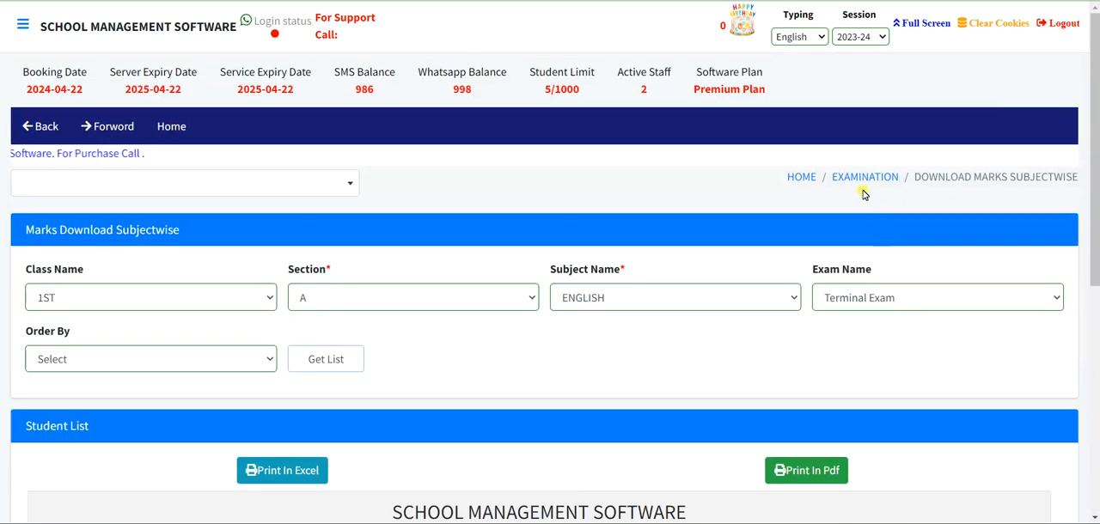
{"action": "left_click", "coordinate": [844, 179]}
{"action": "scroll", "coordinate": [648, 359], "scroll_direction": "down", "scroll_amount": 8}
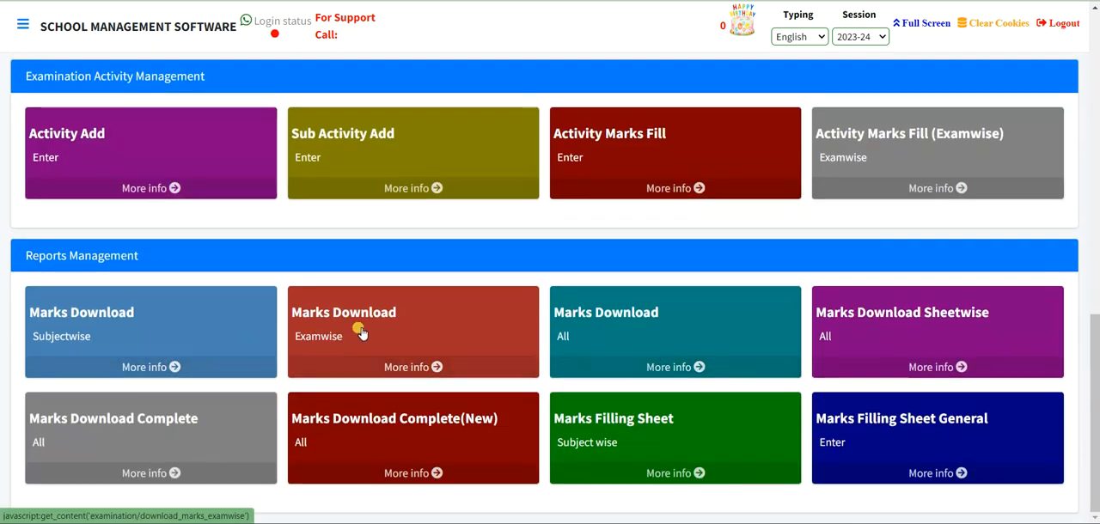
{"action": "left_click", "coordinate": [358, 330]}
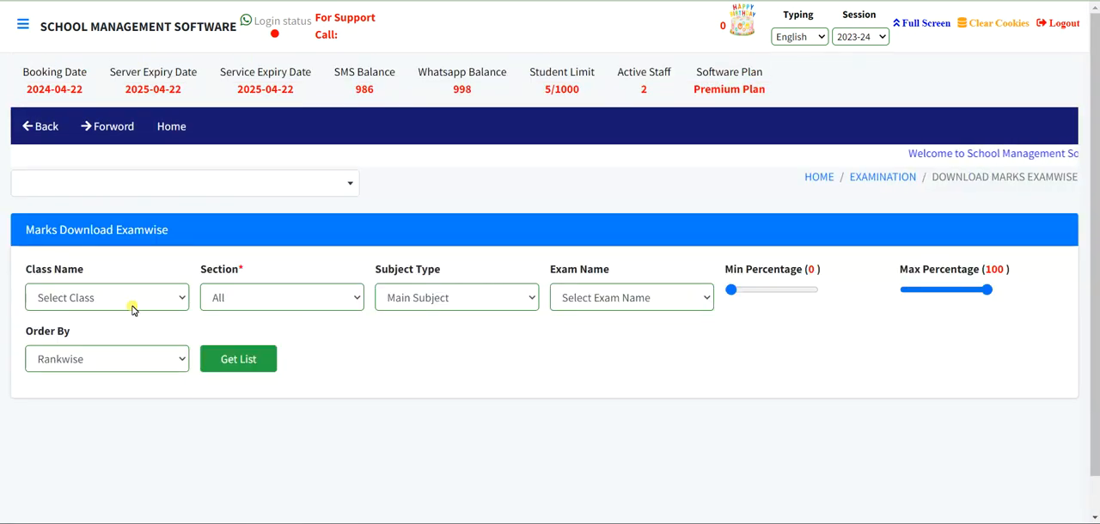
- Load the examwise main-subject marks report for class 1ST, section A and the Terminal Exam, and review the students' marks and ranks
{"action": "left_click", "coordinate": [109, 305]}
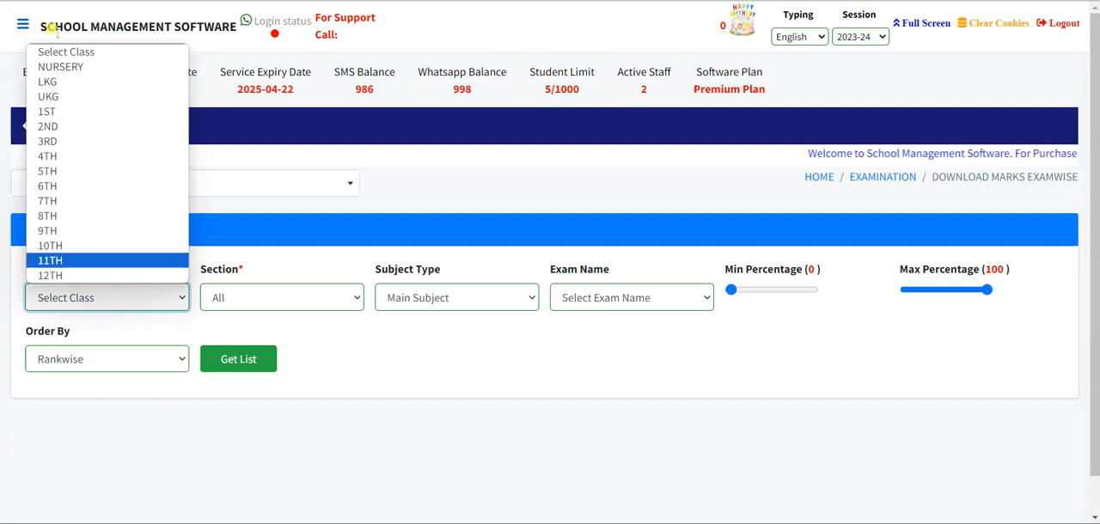
{"action": "left_click", "coordinate": [48, 112]}
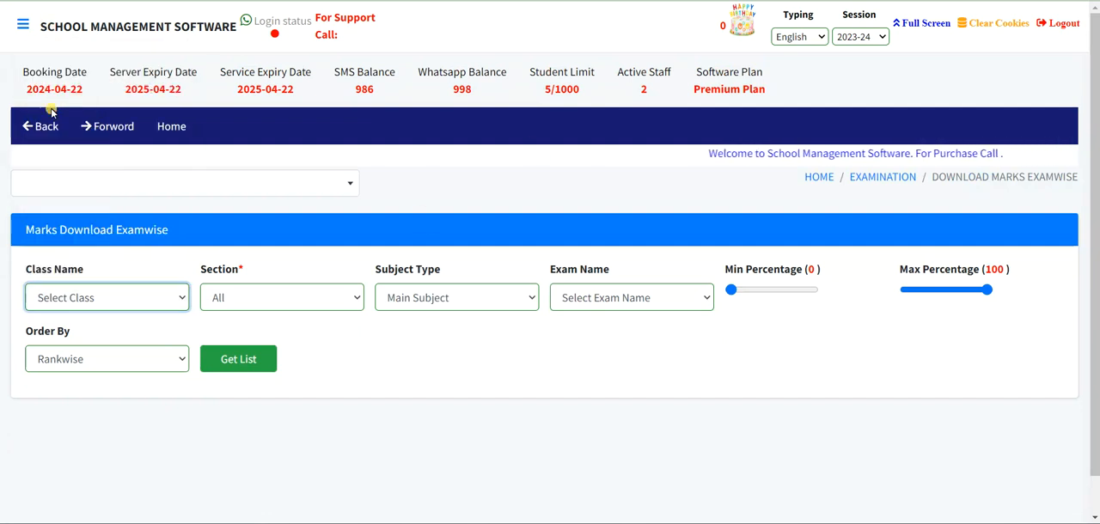
{"action": "left_click", "coordinate": [271, 294]}
{"action": "left_click", "coordinate": [249, 334]}
{"action": "left_click", "coordinate": [677, 294]}
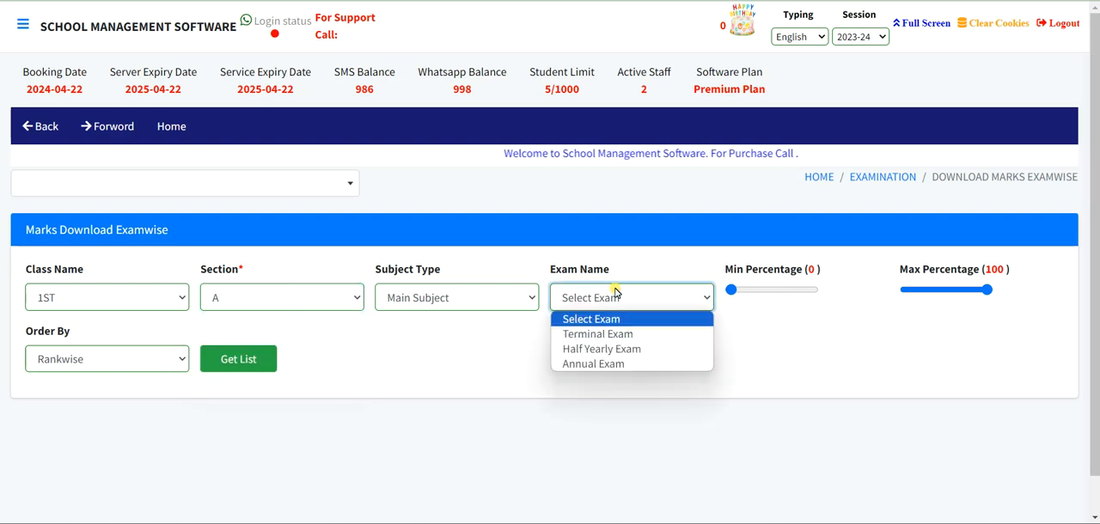
{"action": "left_click", "coordinate": [592, 336]}
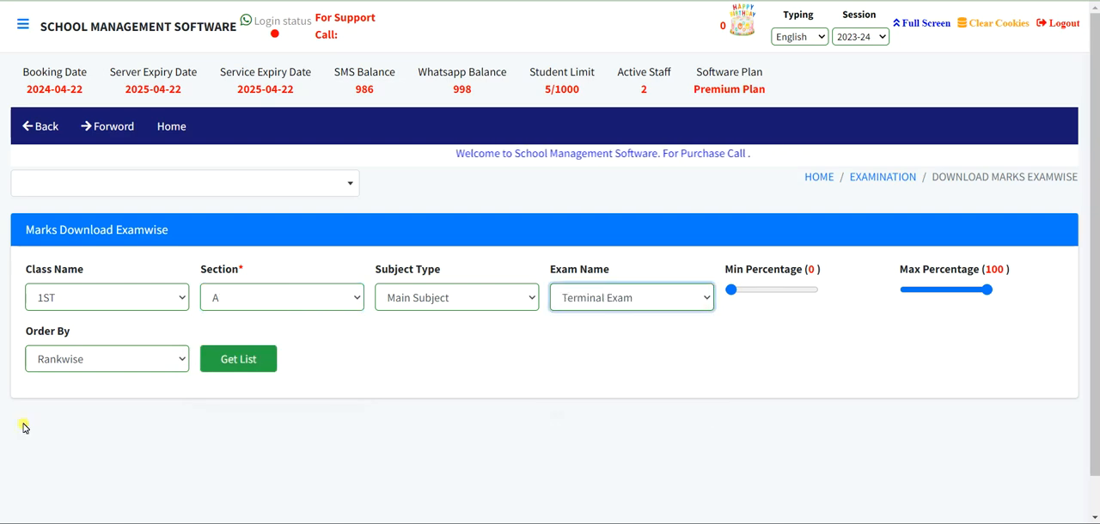
{"action": "left_click", "coordinate": [237, 359]}
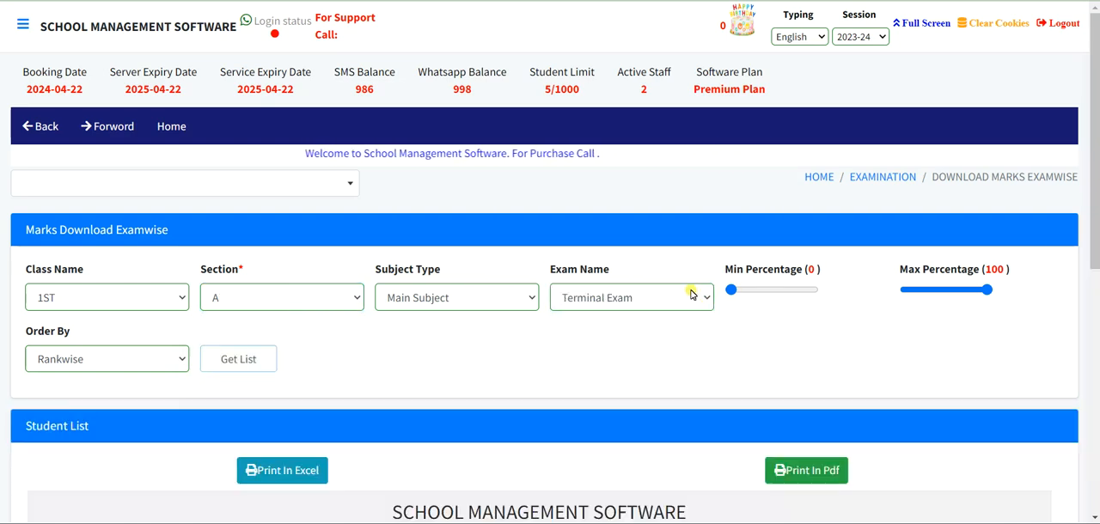
{"action": "scroll", "coordinate": [685, 299], "scroll_direction": "down", "scroll_amount": 3}
{"action": "scroll", "coordinate": [685, 299], "scroll_direction": "down", "scroll_amount": 2}
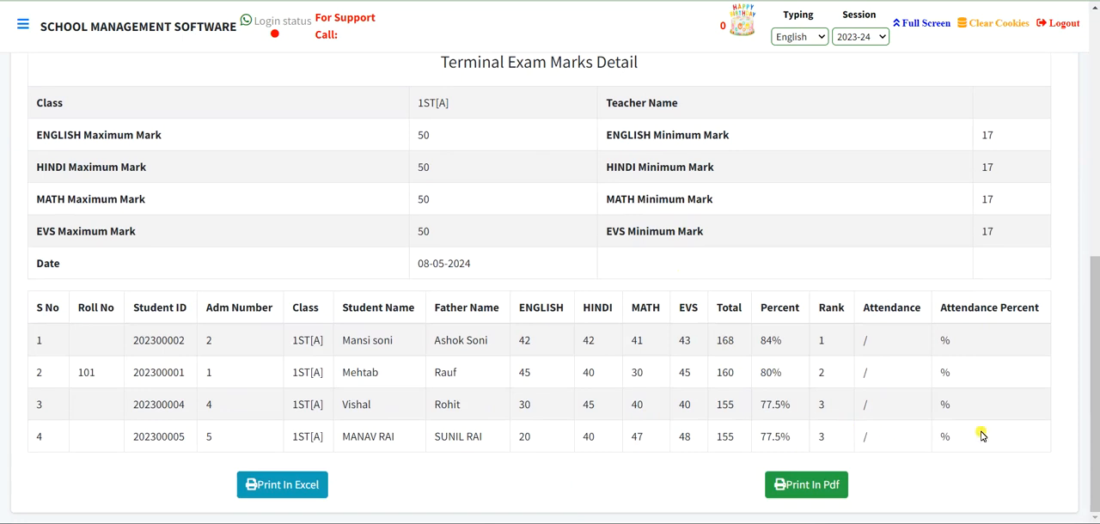
- Return to the Examination module and open the Marks Download report covering all exams
{"action": "scroll", "coordinate": [980, 436], "scroll_direction": "up", "scroll_amount": 6}
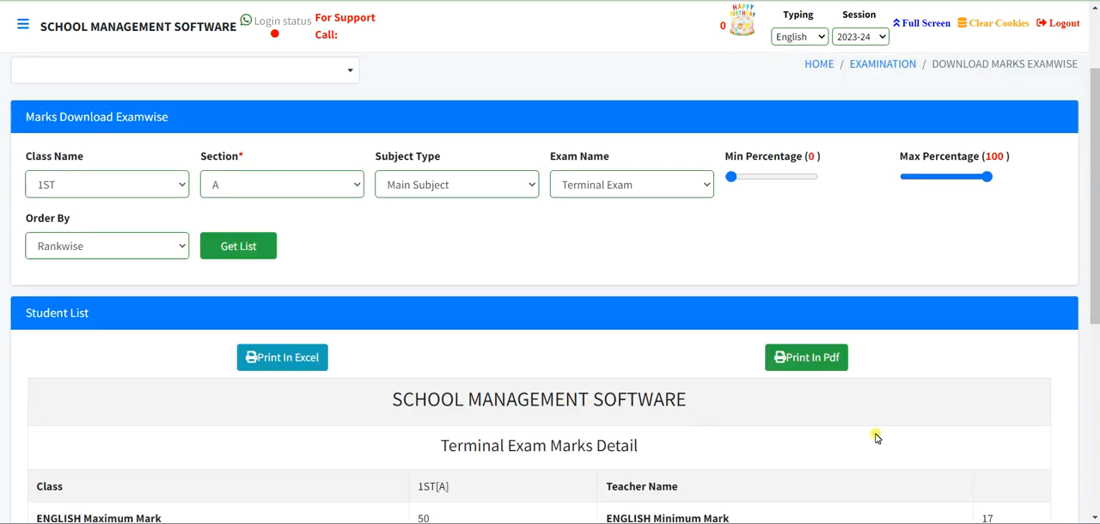
{"action": "left_click", "coordinate": [861, 177]}
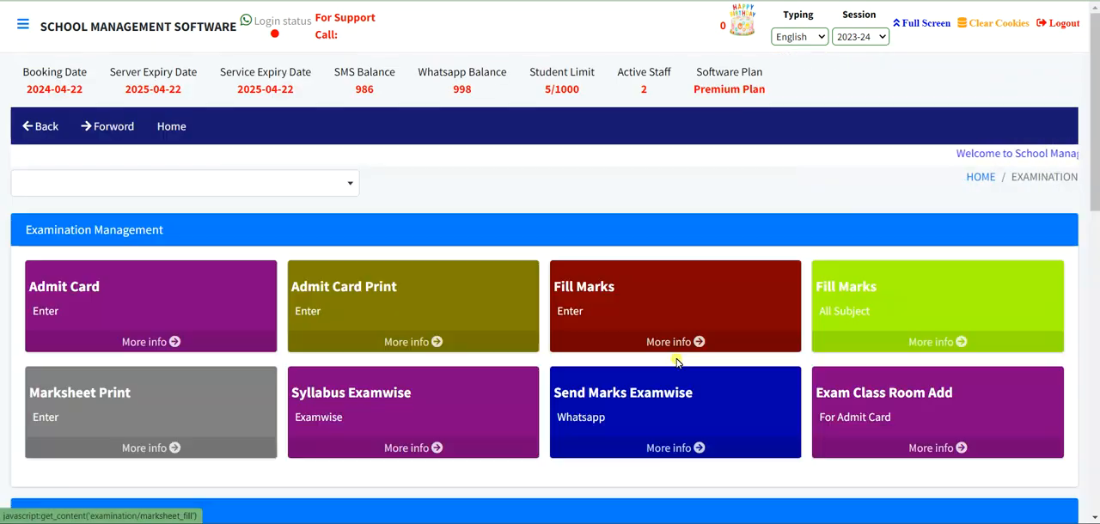
{"action": "scroll", "coordinate": [677, 354], "scroll_direction": "down", "scroll_amount": 10}
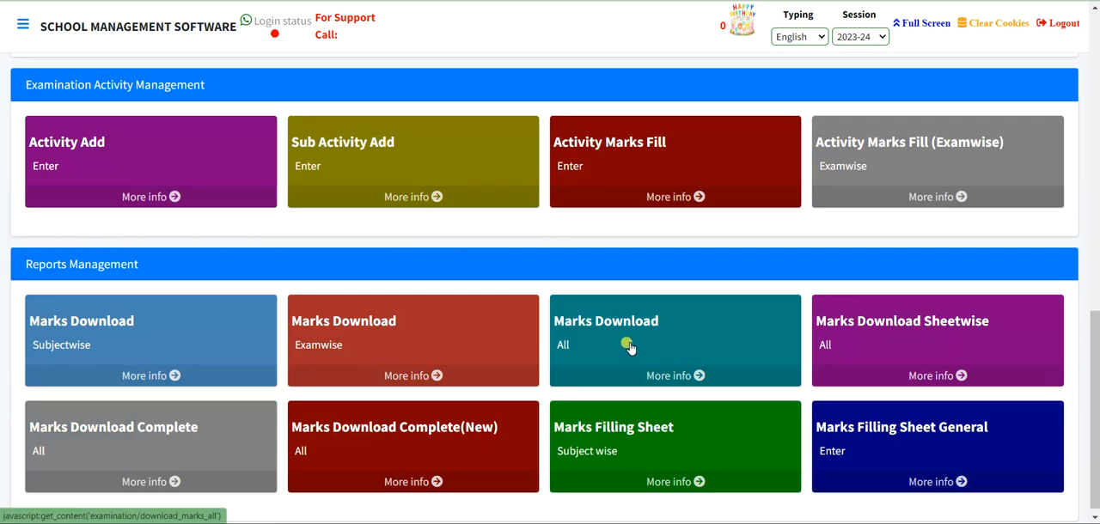
{"action": "left_click", "coordinate": [628, 345]}
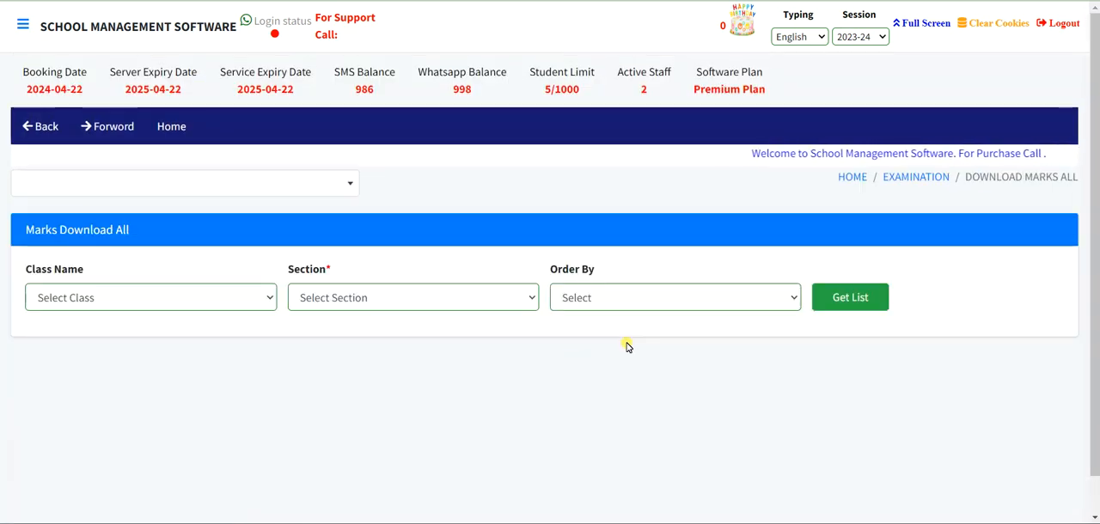
- Load the all-exams marks report for class 1ST, section A, and review its exam columns through to the overall total
{"action": "left_click", "coordinate": [88, 298]}
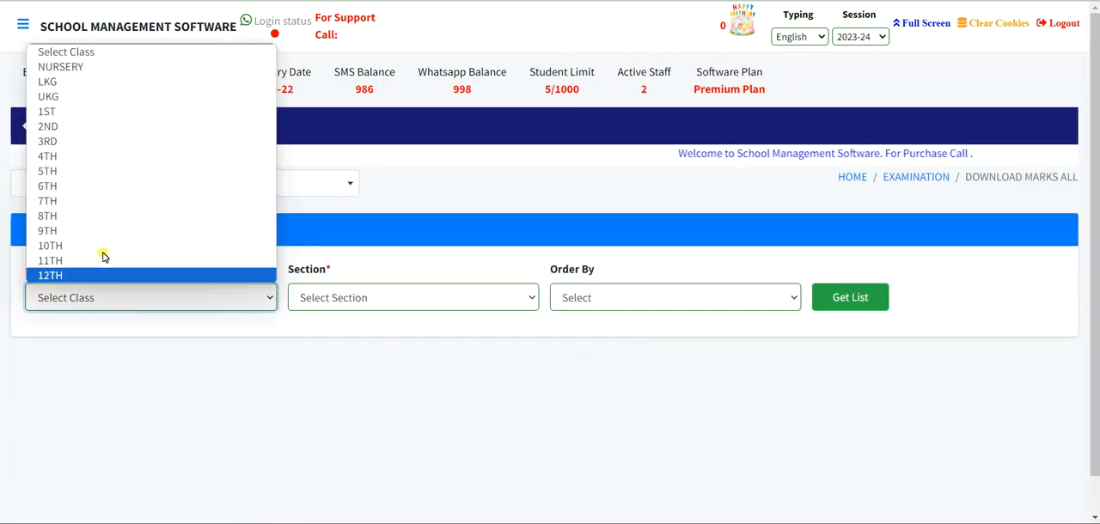
{"action": "left_click", "coordinate": [94, 110]}
{"action": "left_click", "coordinate": [421, 301]}
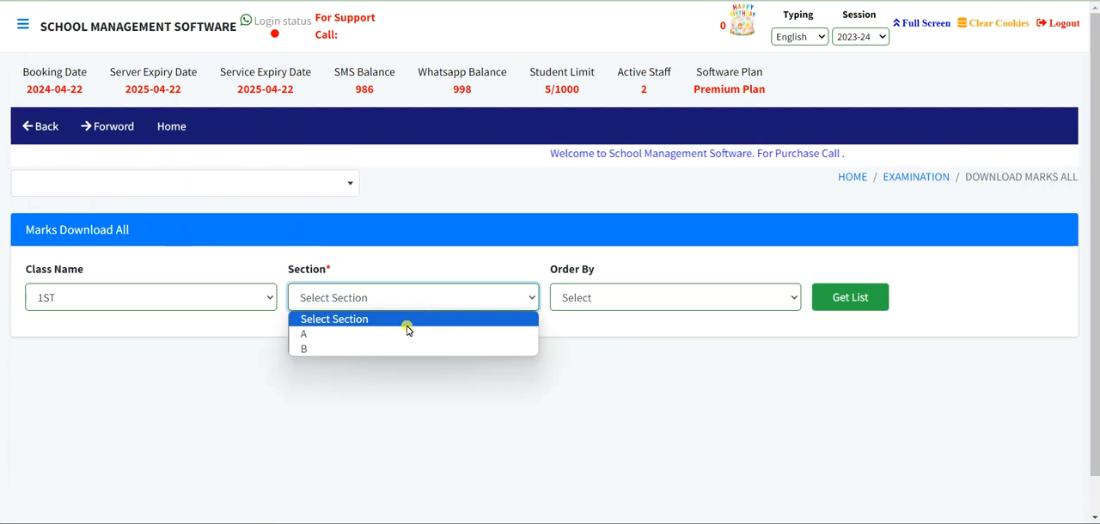
{"action": "left_click", "coordinate": [416, 336]}
{"action": "left_click", "coordinate": [841, 297]}
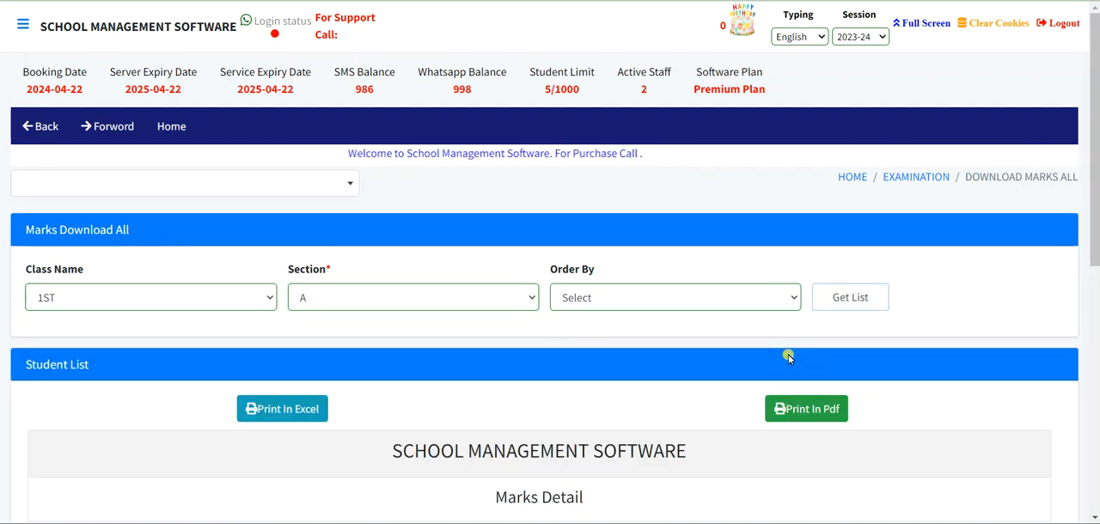
{"action": "scroll", "coordinate": [789, 358], "scroll_direction": "down", "scroll_amount": 3}
{"action": "scroll", "coordinate": [789, 357], "scroll_direction": "down", "scroll_amount": 2}
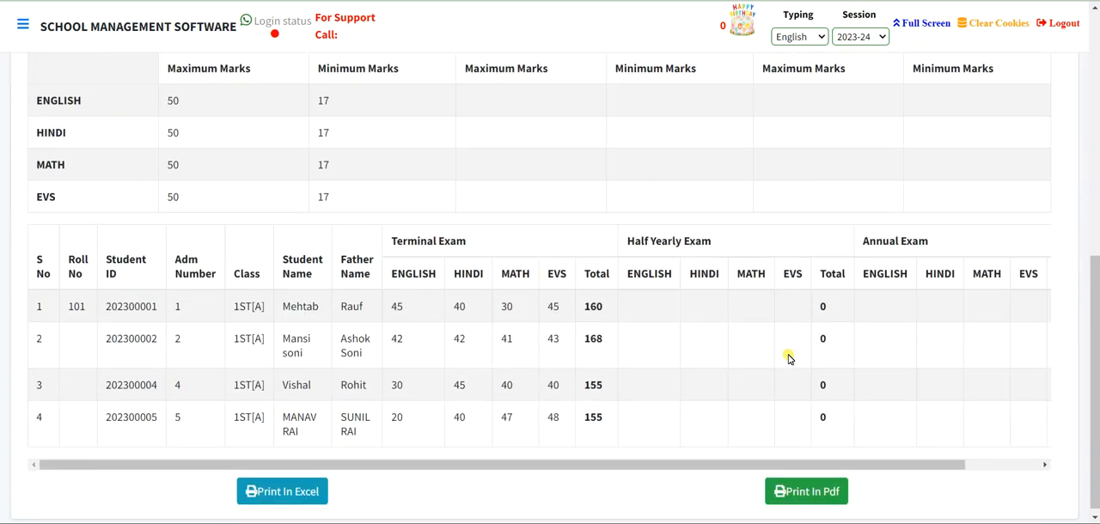
{"action": "scroll", "coordinate": [789, 357], "scroll_direction": "up", "scroll_amount": 2}
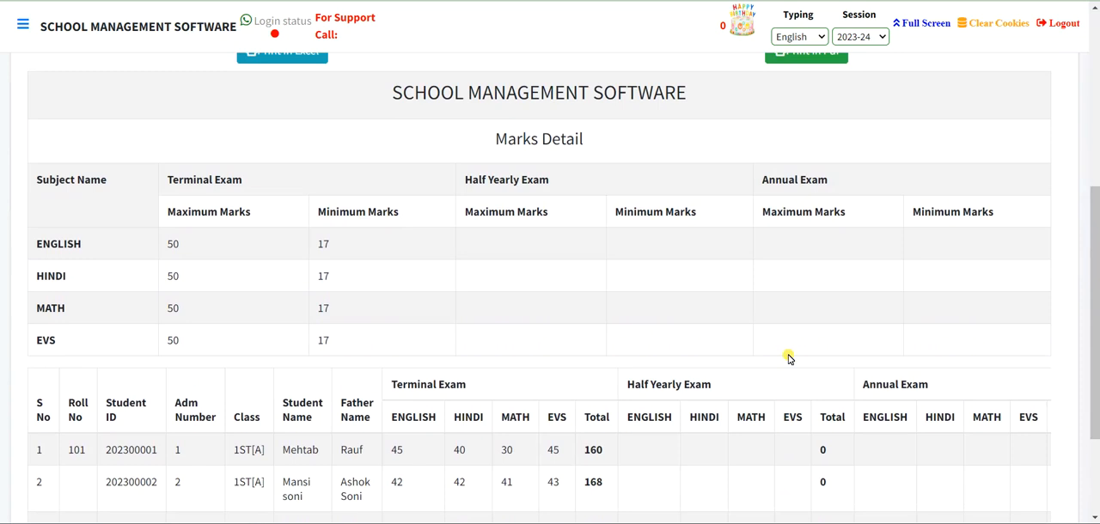
{"action": "scroll", "coordinate": [789, 358], "scroll_direction": "down", "scroll_amount": 2}
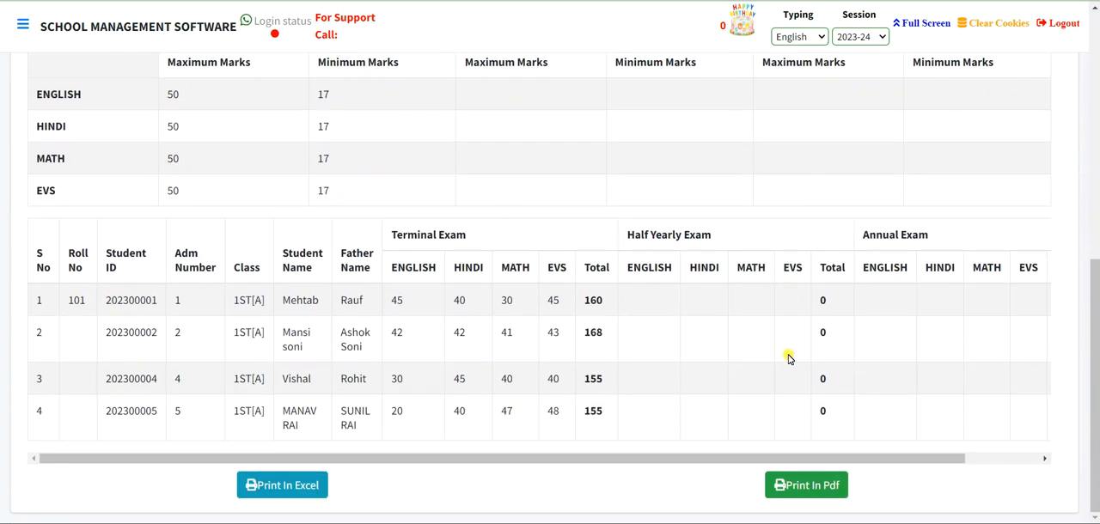
{"action": "left_click_drag", "start_coordinate": [727, 458], "coordinate": [984, 479]}
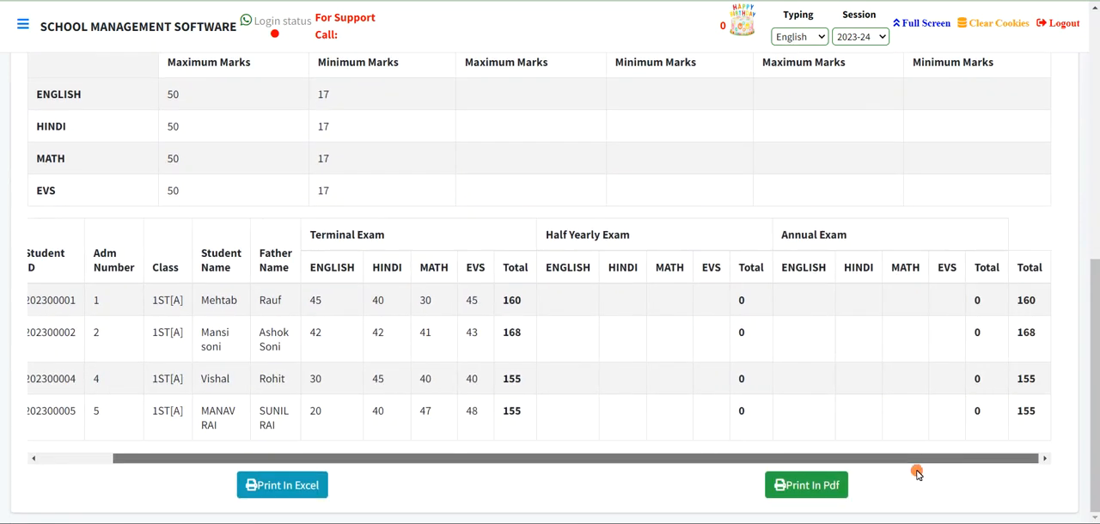
- Return to the Examination module and open the Marks Download Complete report
{"action": "scroll", "coordinate": [776, 437], "scroll_direction": "left", "scroll_amount": 2}
{"action": "scroll", "coordinate": [807, 374], "scroll_direction": "up", "scroll_amount": 5}
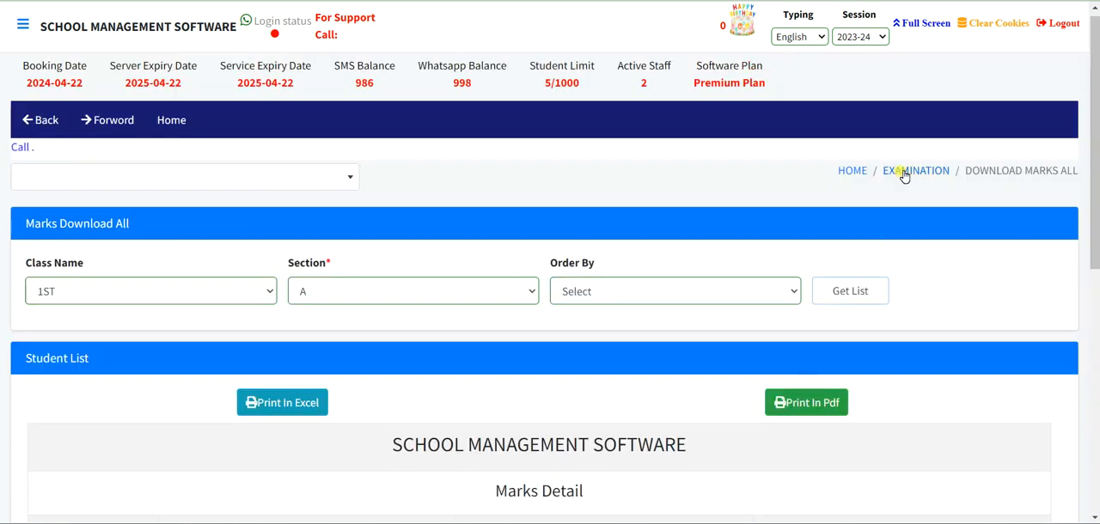
{"action": "left_click", "coordinate": [842, 292]}
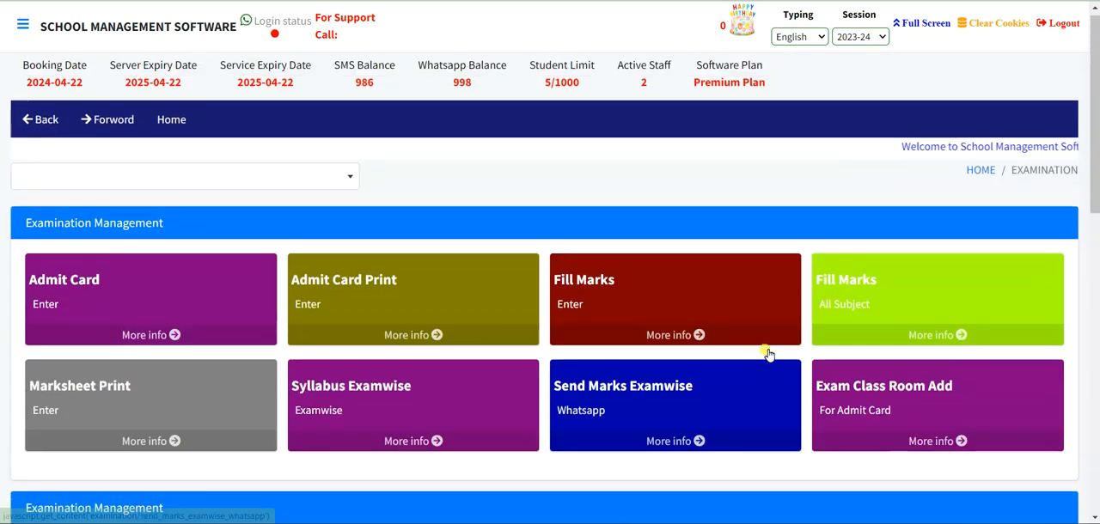
{"action": "scroll", "coordinate": [766, 353], "scroll_direction": "down", "scroll_amount": 8}
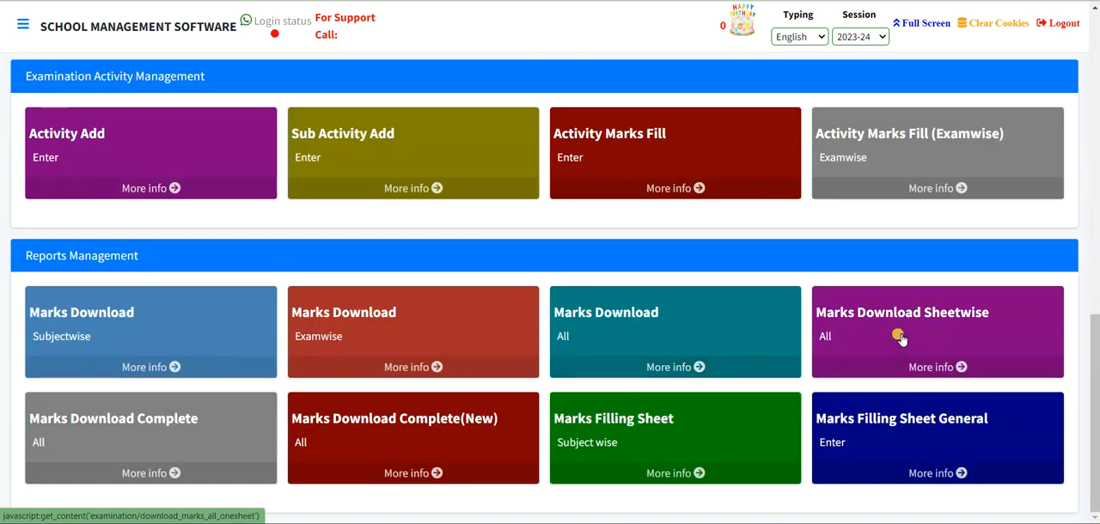
{"action": "left_click", "coordinate": [54, 425]}
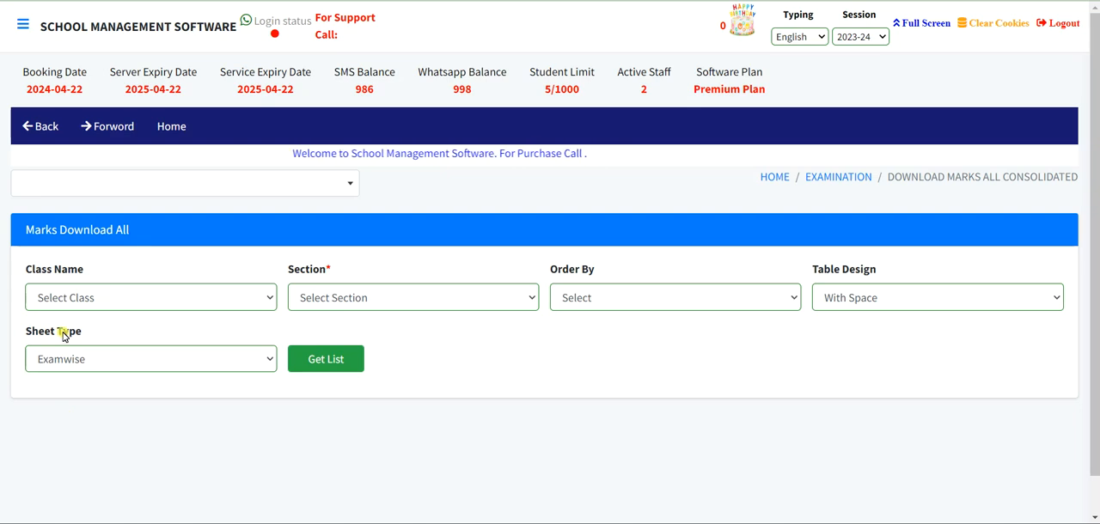
- Load the complete marks report for class 1ST, section A, with the With Space table design and Examwise sheet type
{"action": "left_click", "coordinate": [104, 296]}
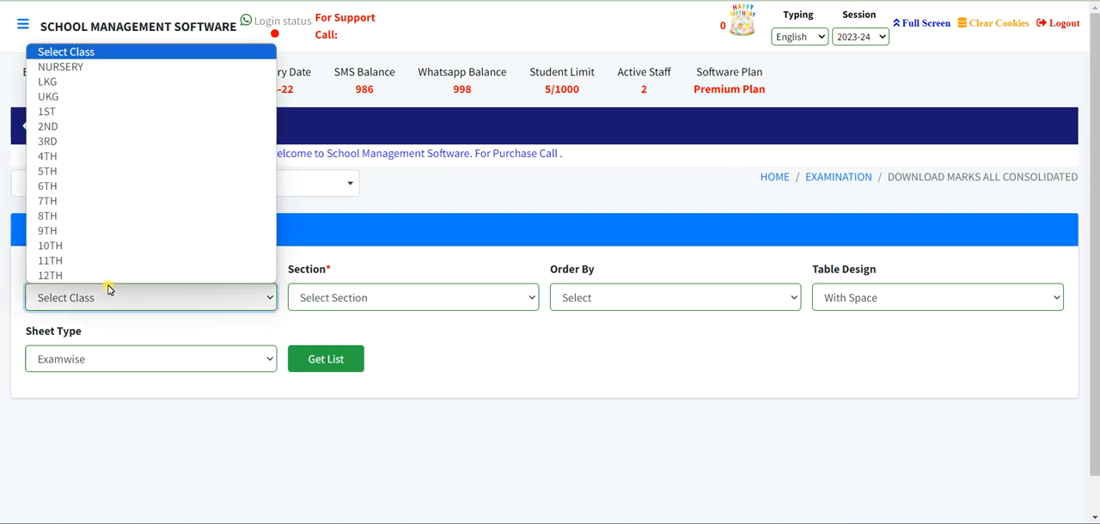
{"action": "left_click", "coordinate": [100, 112]}
{"action": "left_click", "coordinate": [400, 294]}
{"action": "left_click", "coordinate": [382, 333]}
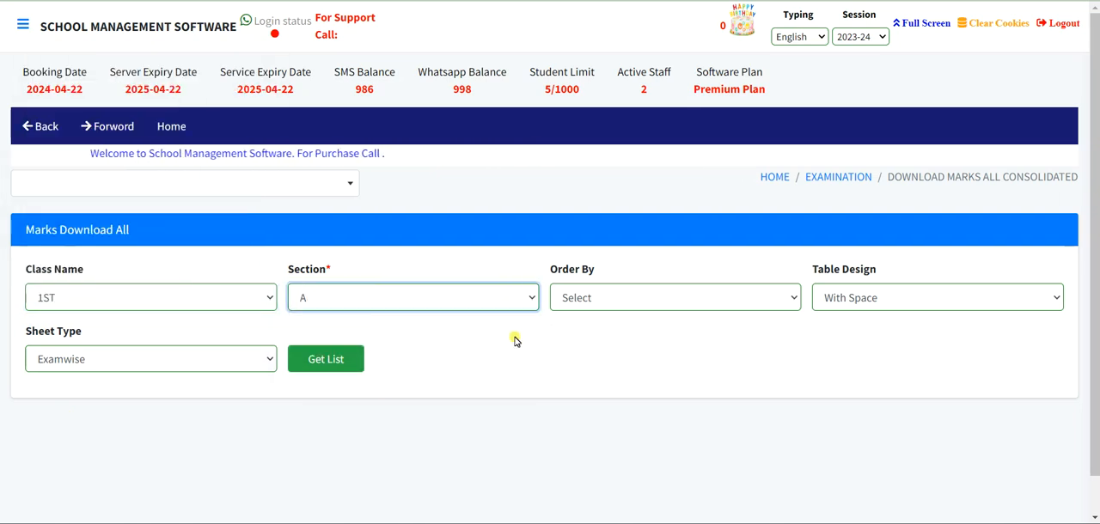
{"action": "left_click", "coordinate": [851, 300]}
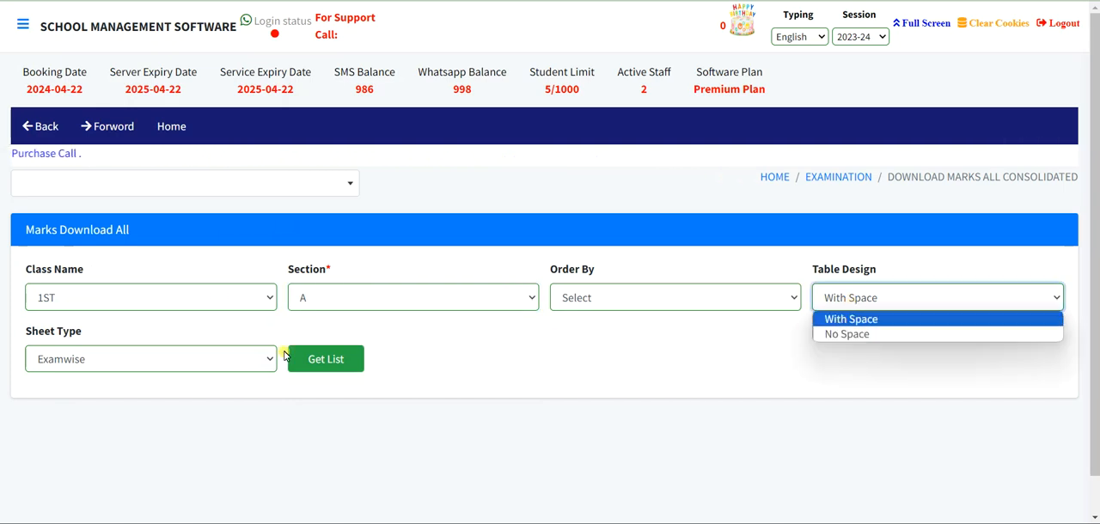
{"action": "left_click", "coordinate": [44, 361]}
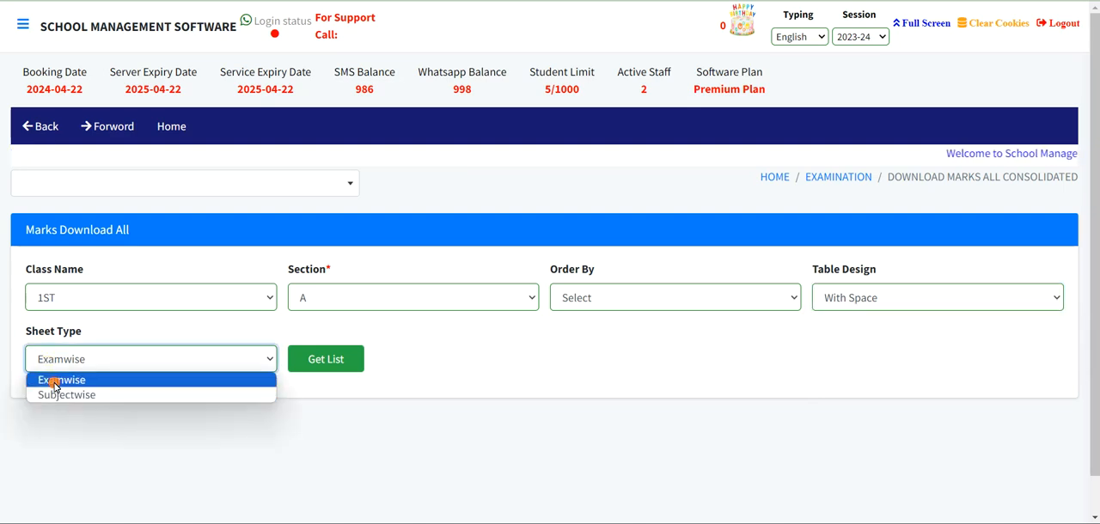
{"action": "left_click", "coordinate": [54, 385]}
{"action": "left_click", "coordinate": [347, 359]}
- Review each student's block in the complete report, covering subject marks per exam, rank, attendance, mark info and percentage
{"action": "scroll", "coordinate": [347, 361], "scroll_direction": "down", "scroll_amount": 5}
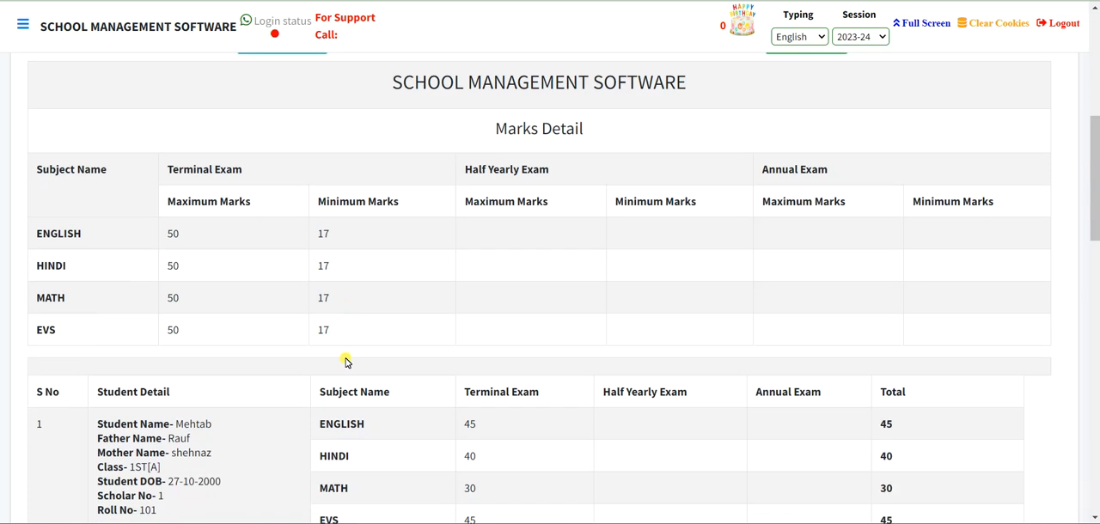
{"action": "scroll", "coordinate": [347, 362], "scroll_direction": "up", "scroll_amount": 3}
{"action": "scroll", "coordinate": [347, 366], "scroll_direction": "down", "scroll_amount": 4}
{"action": "scroll", "coordinate": [348, 365], "scroll_direction": "up", "scroll_amount": 1}
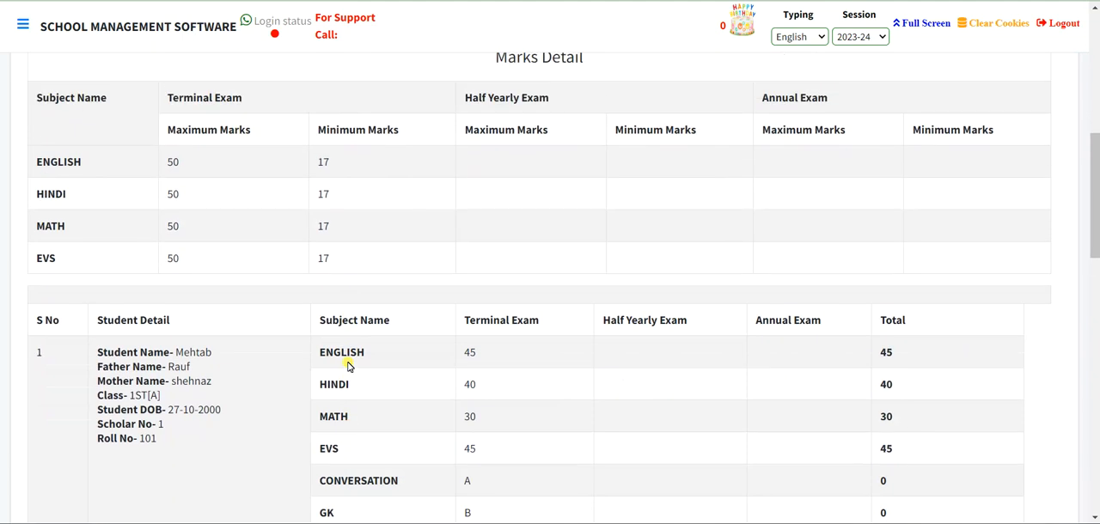
{"action": "scroll", "coordinate": [349, 367], "scroll_direction": "down", "scroll_amount": 2}
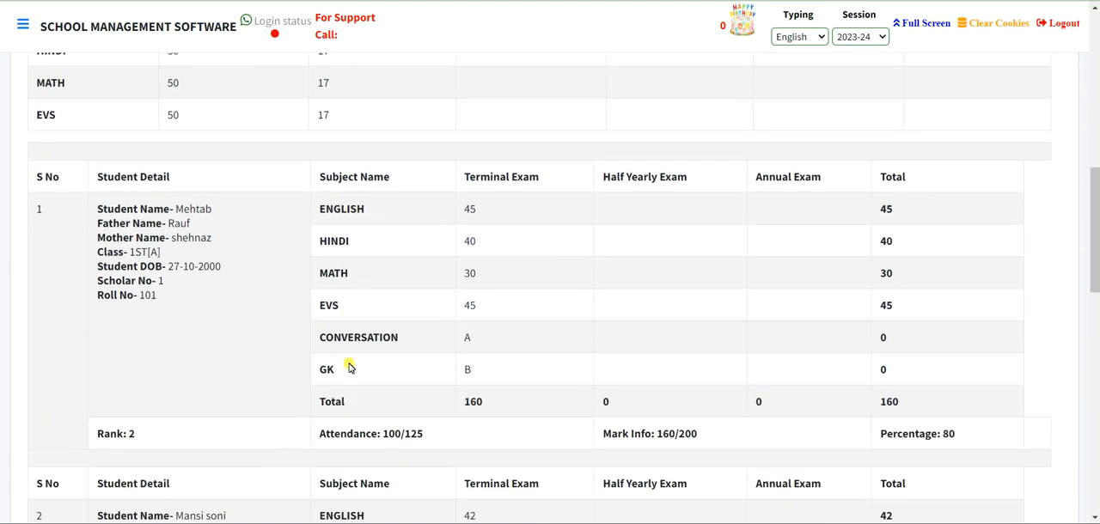
{"action": "scroll", "coordinate": [350, 367], "scroll_direction": "down", "scroll_amount": 1}
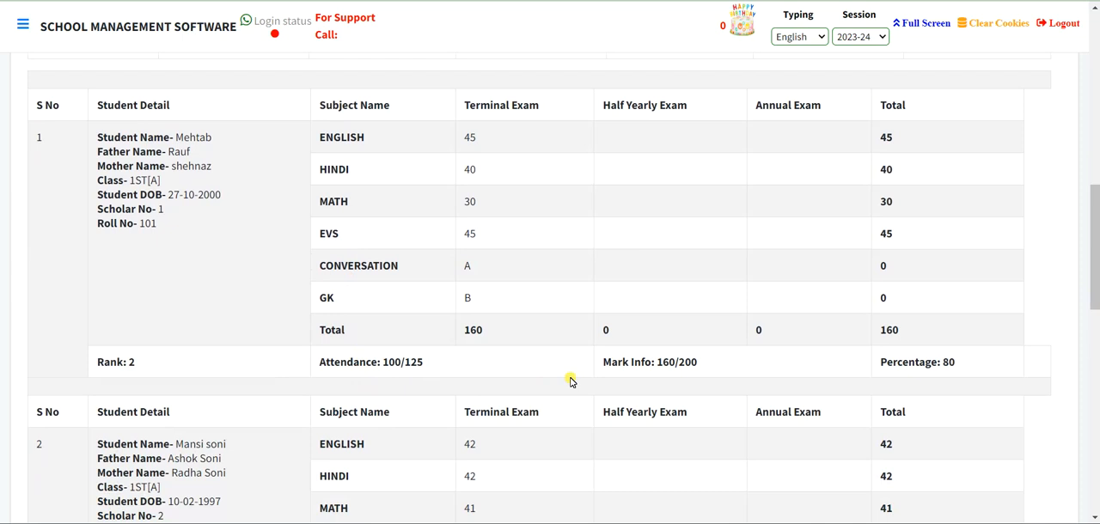
{"action": "left_click_drag", "start_coordinate": [667, 136], "coordinate": [693, 293]}
{"action": "left_click_drag", "start_coordinate": [769, 157], "coordinate": [788, 294]}
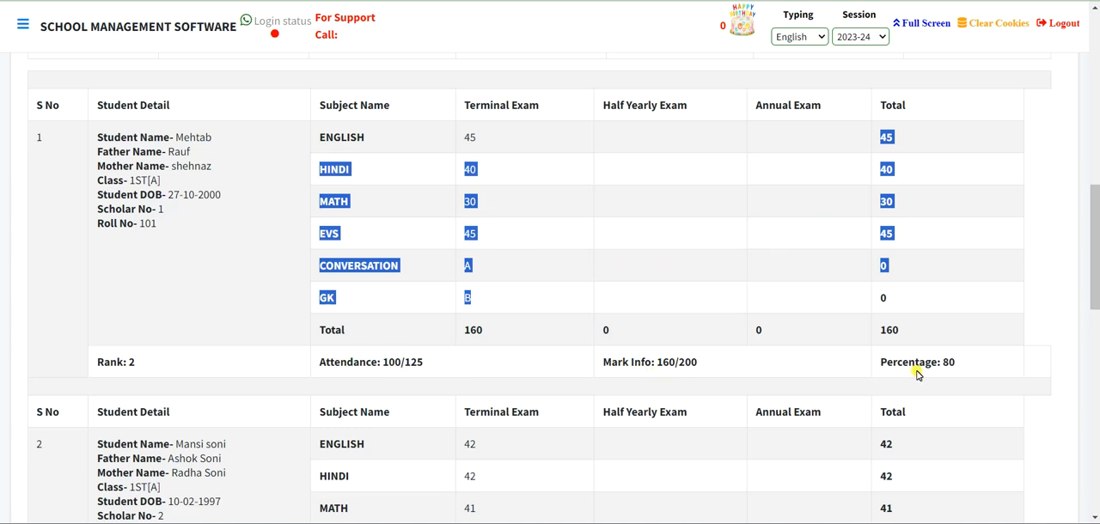
{"action": "left_click_drag", "start_coordinate": [423, 361], "coordinate": [381, 361]}
{"action": "scroll", "coordinate": [479, 419], "scroll_direction": "down", "scroll_amount": 7}
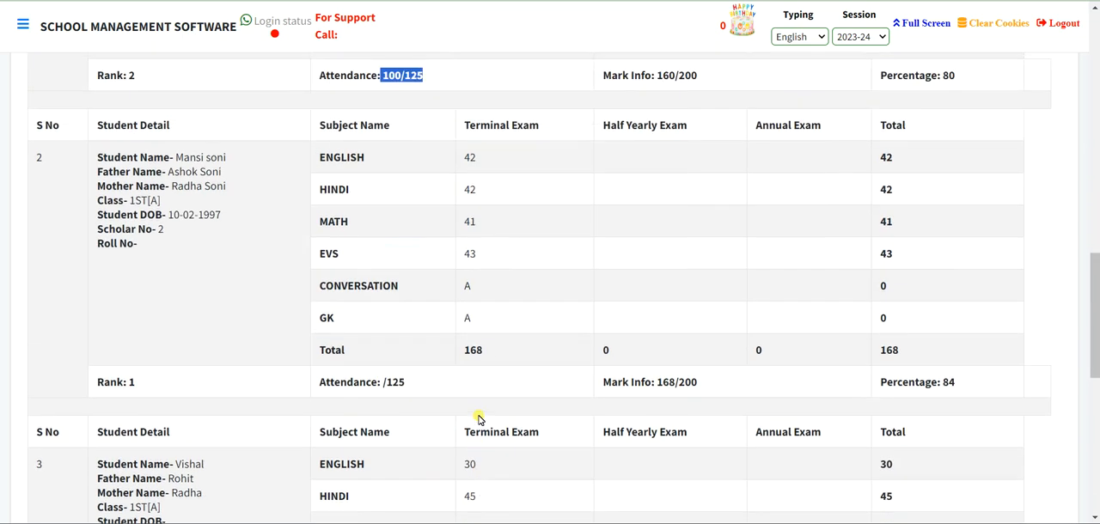
- Return to the Examination module and open the Marks Download Complete(New) report
{"action": "scroll", "coordinate": [478, 418], "scroll_direction": "up", "scroll_amount": 15}
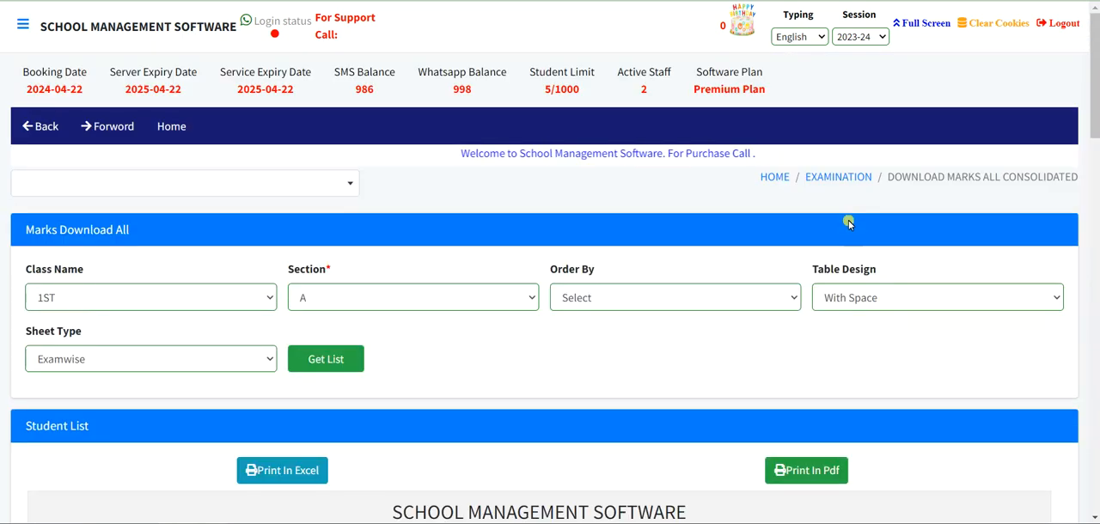
{"action": "left_click", "coordinate": [833, 178]}
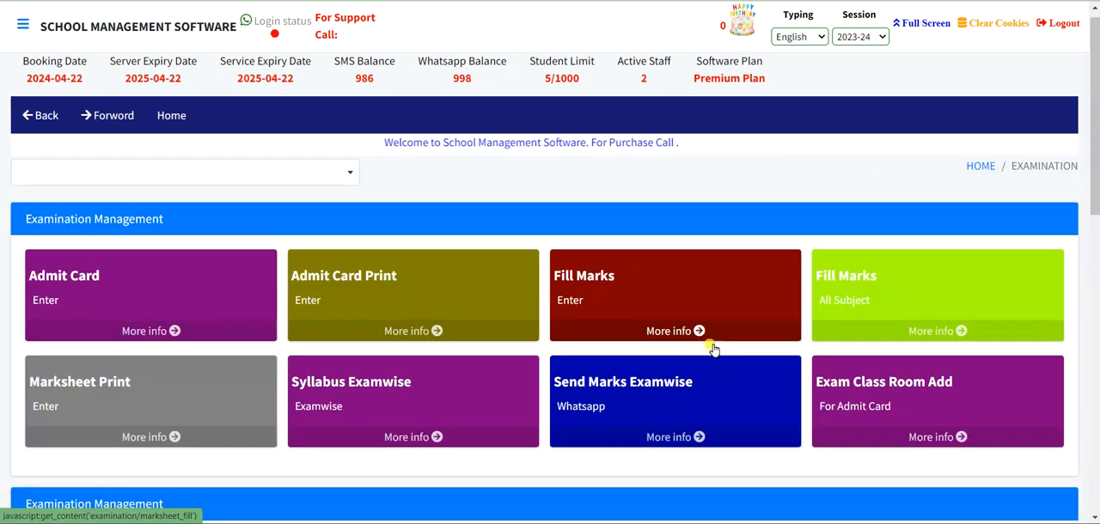
{"action": "scroll", "coordinate": [694, 367], "scroll_direction": "down", "scroll_amount": 7}
{"action": "scroll", "coordinate": [695, 368], "scroll_direction": "down", "scroll_amount": 1}
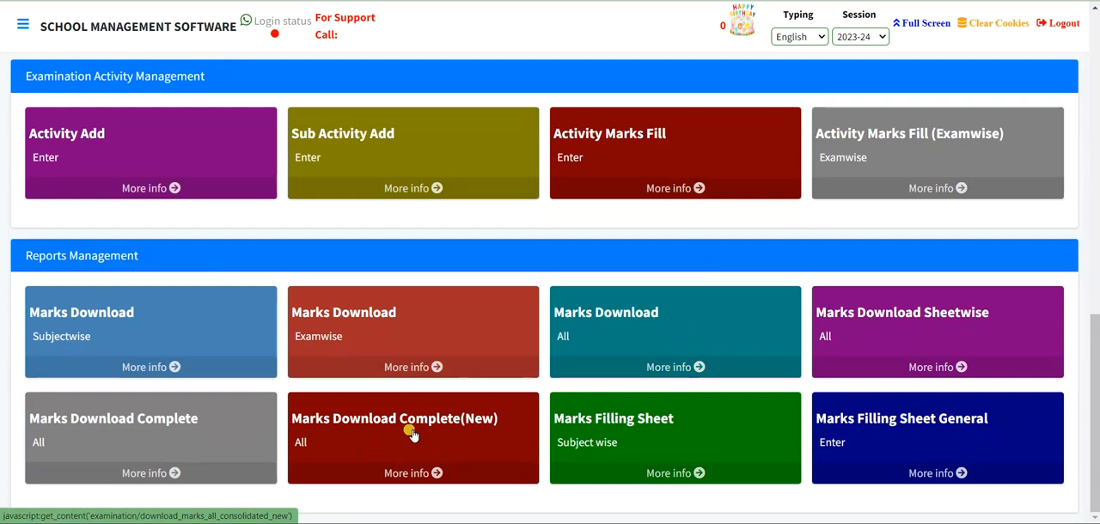
{"action": "left_click", "coordinate": [411, 436]}
- Load the new consolidated marks list for class 1ST, section A, including the Student Name column, and review its layout
{"action": "left_click", "coordinate": [89, 295]}
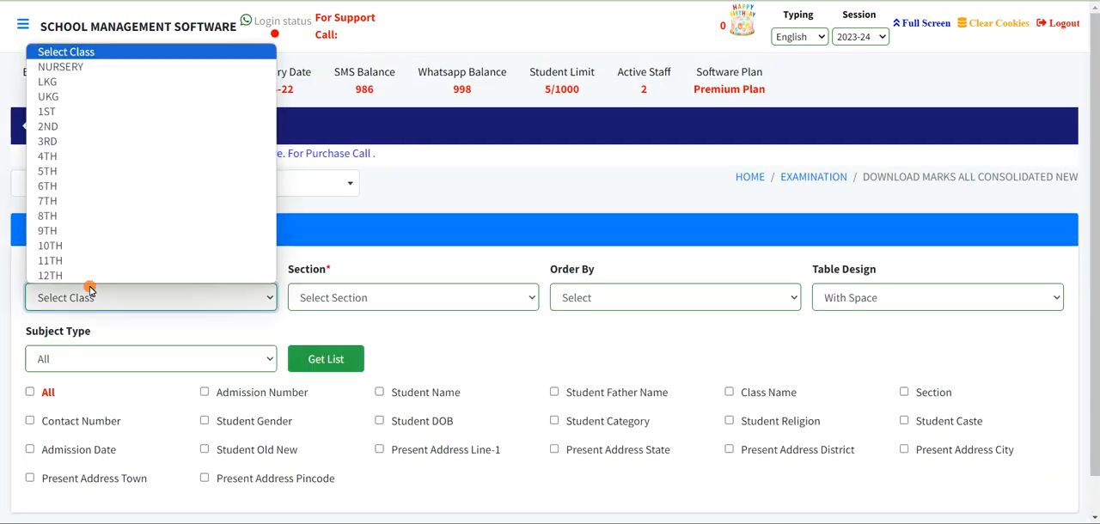
{"action": "left_click", "coordinate": [53, 111]}
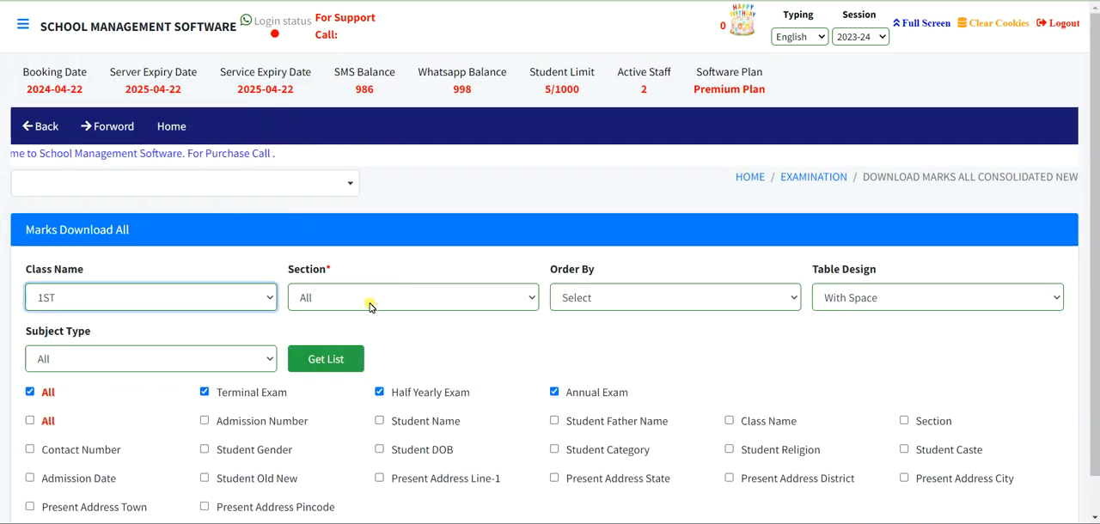
{"action": "left_click", "coordinate": [369, 302]}
{"action": "left_click", "coordinate": [356, 334]}
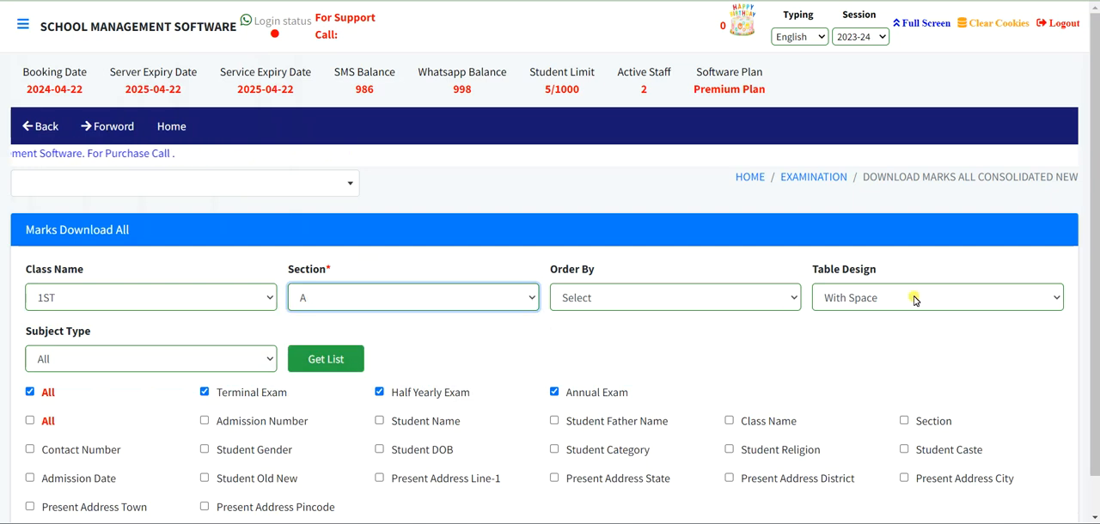
{"action": "scroll", "coordinate": [172, 396], "scroll_direction": "down", "scroll_amount": 1}
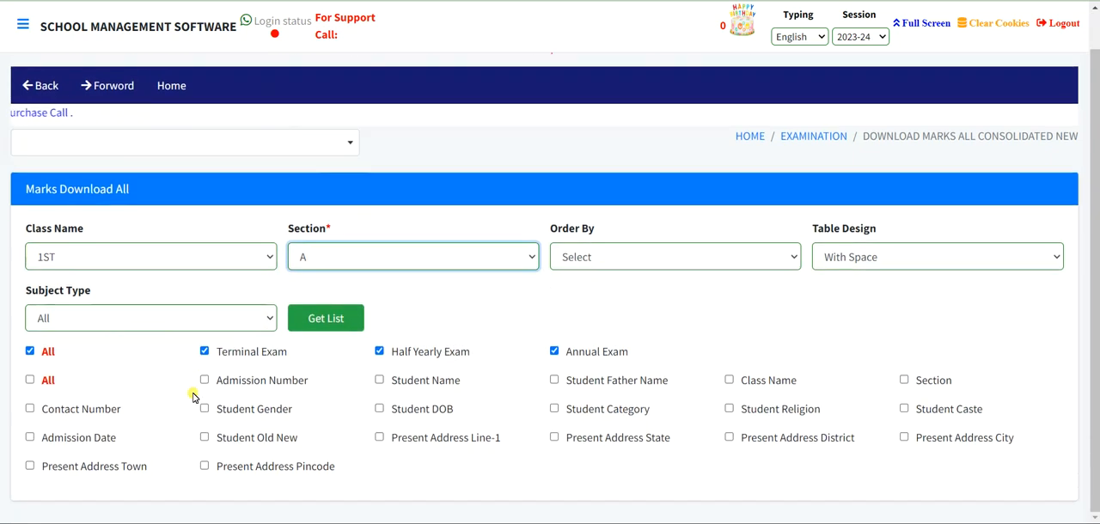
{"action": "left_click", "coordinate": [379, 379]}
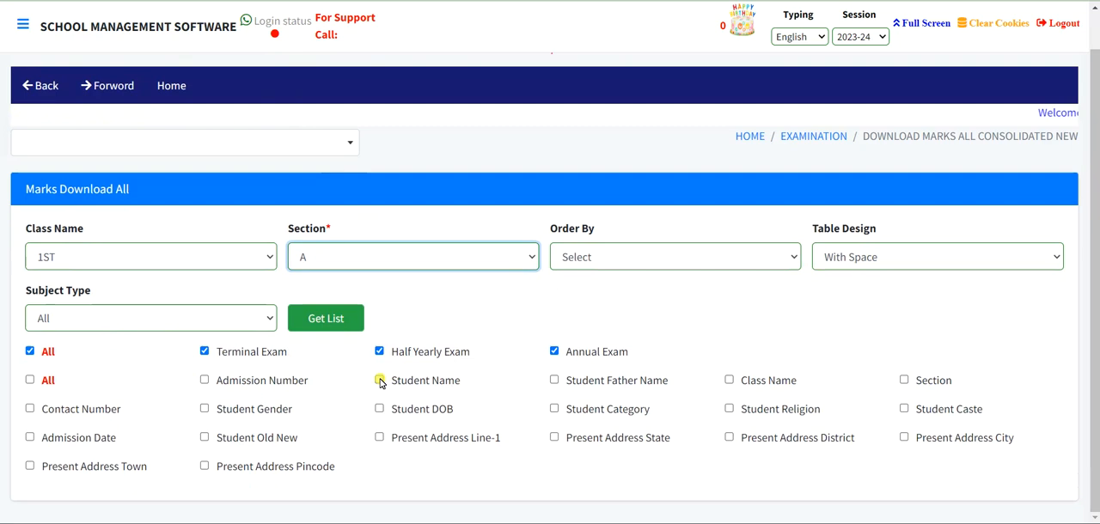
{"action": "left_click", "coordinate": [314, 318]}
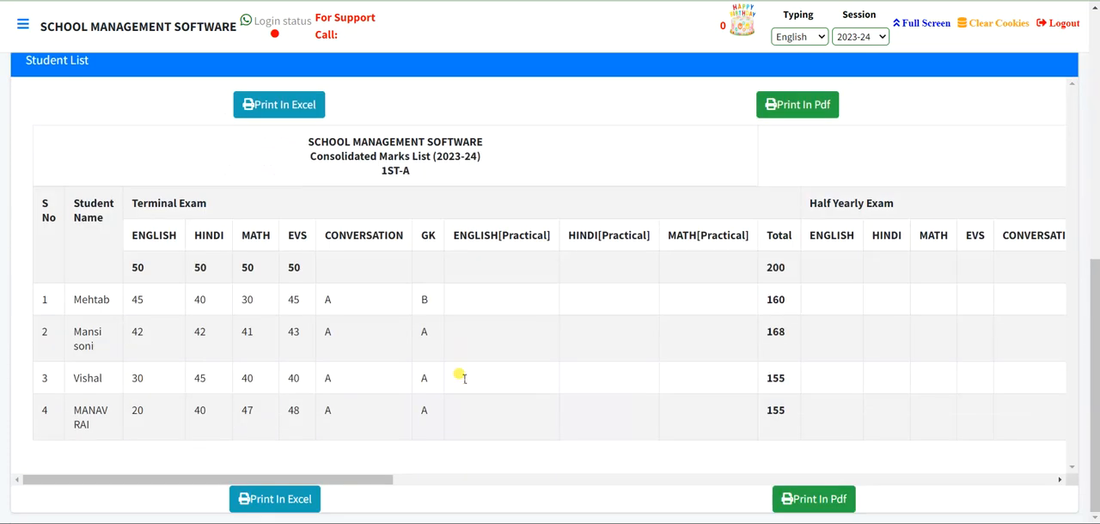
{"action": "scroll", "coordinate": [378, 285], "scroll_direction": "up", "scroll_amount": 4}
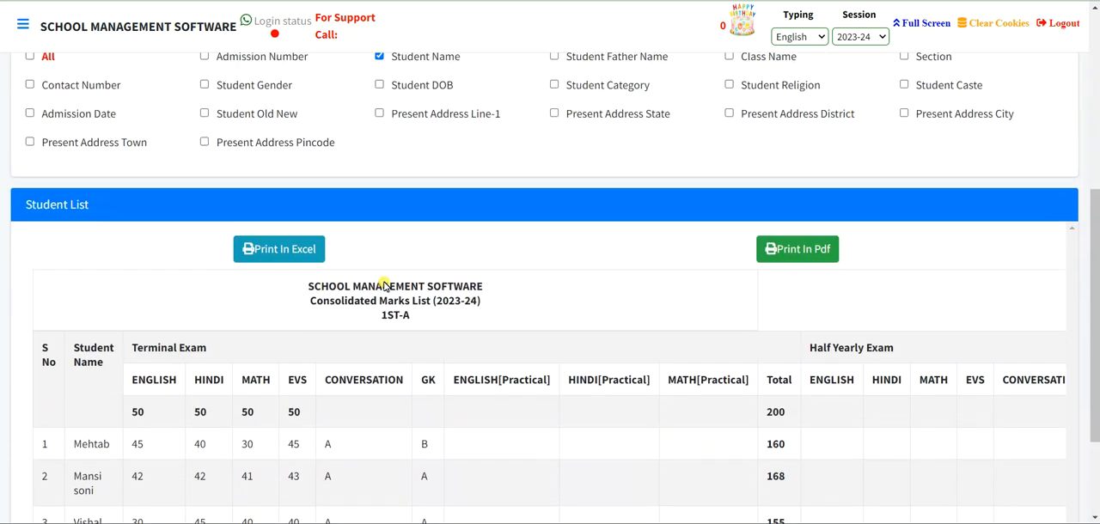
{"action": "scroll", "coordinate": [447, 368], "scroll_direction": "down", "scroll_amount": 3}
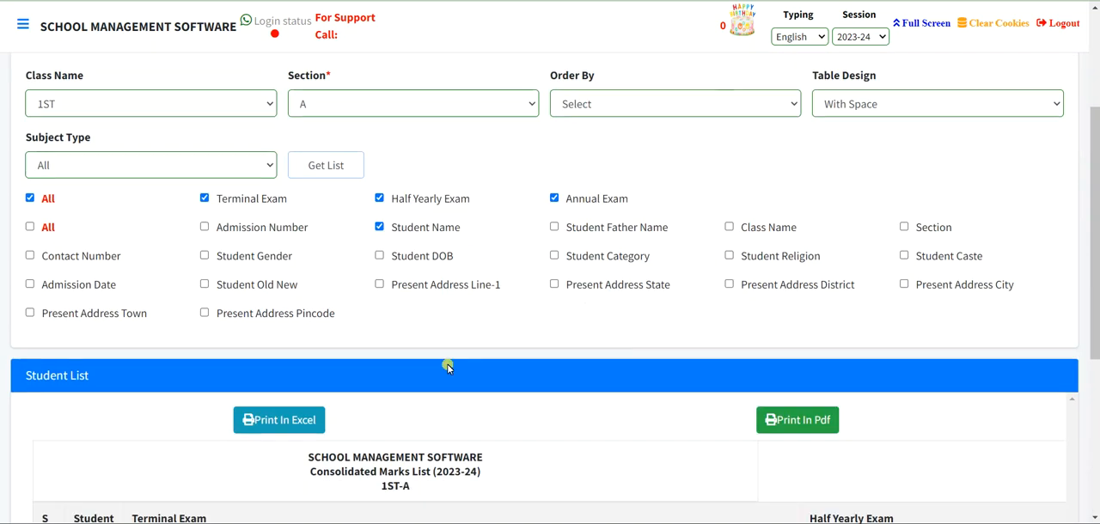
{"action": "scroll", "coordinate": [222, 402], "scroll_direction": "down", "scroll_amount": 1}
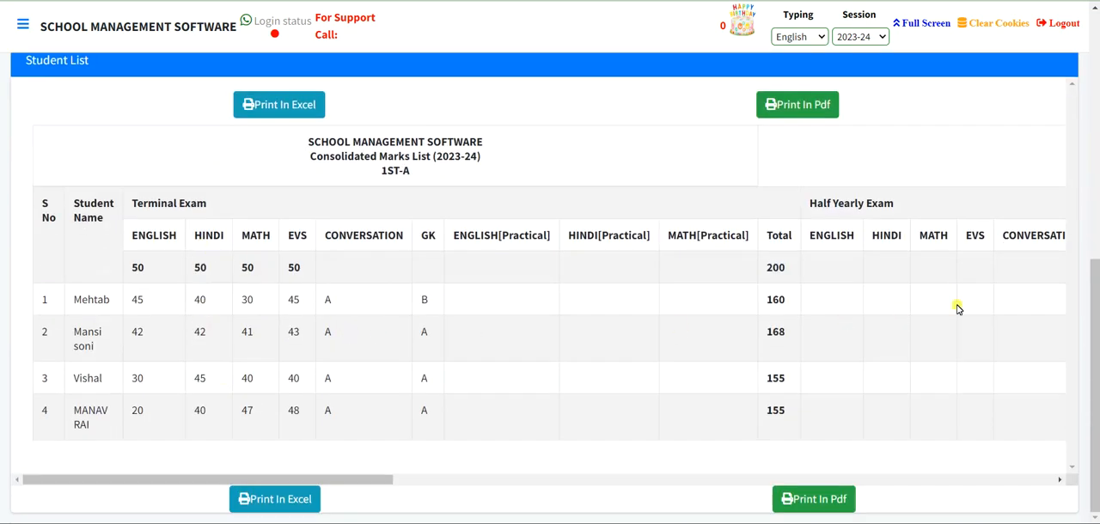
- Return to the Examination module and open the subject-wise Marks Filling Sheet
{"action": "scroll", "coordinate": [487, 327], "scroll_direction": "up", "scroll_amount": 1}
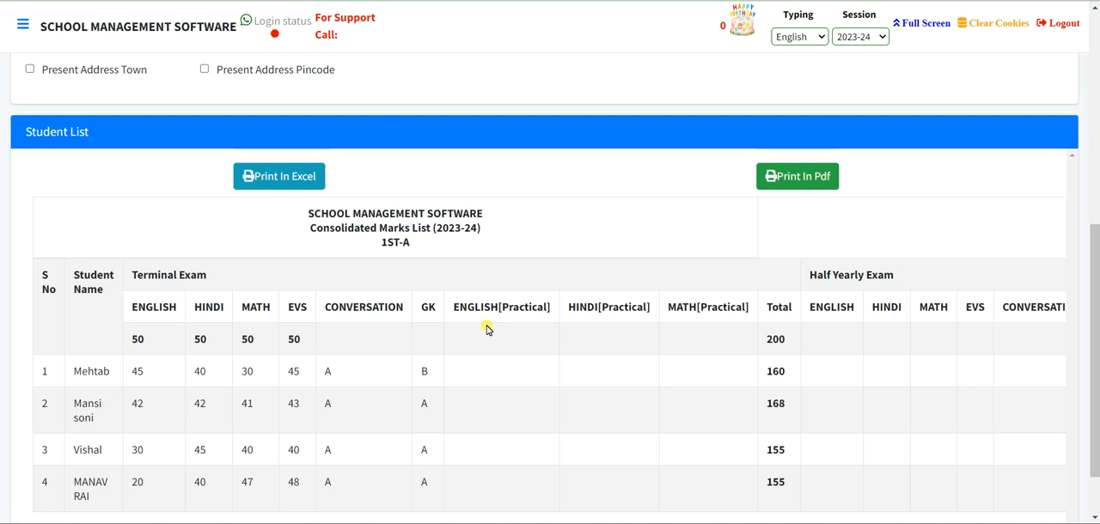
{"action": "scroll", "coordinate": [488, 327], "scroll_direction": "up", "scroll_amount": 10}
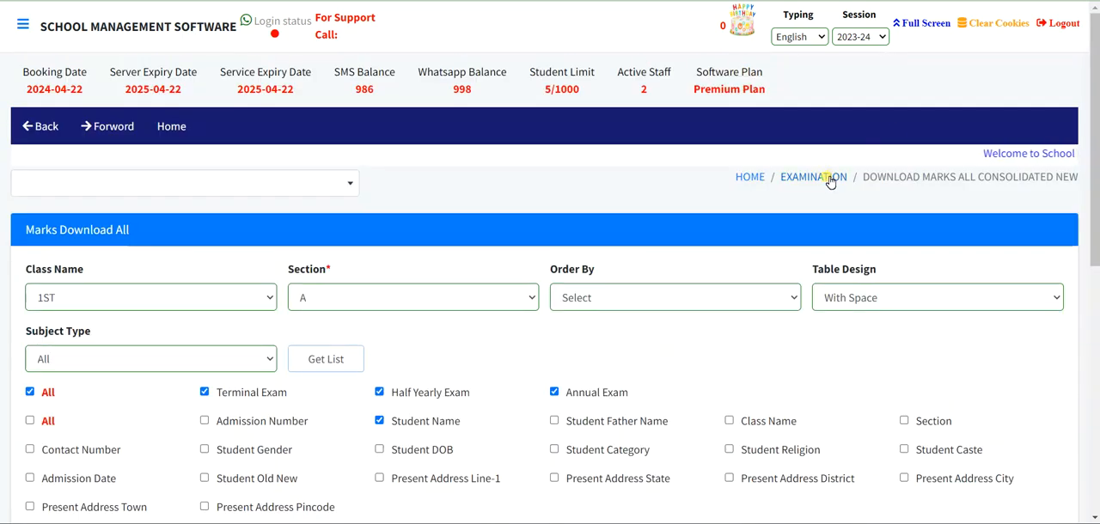
{"action": "left_click", "coordinate": [821, 184]}
{"action": "scroll", "coordinate": [596, 315], "scroll_direction": "down", "scroll_amount": 15}
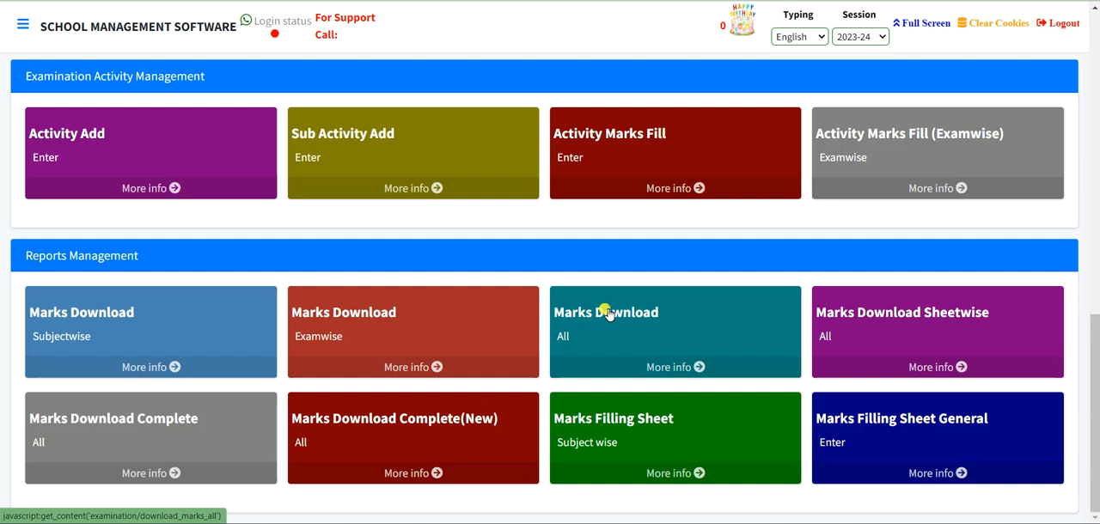
{"action": "left_click", "coordinate": [645, 434]}
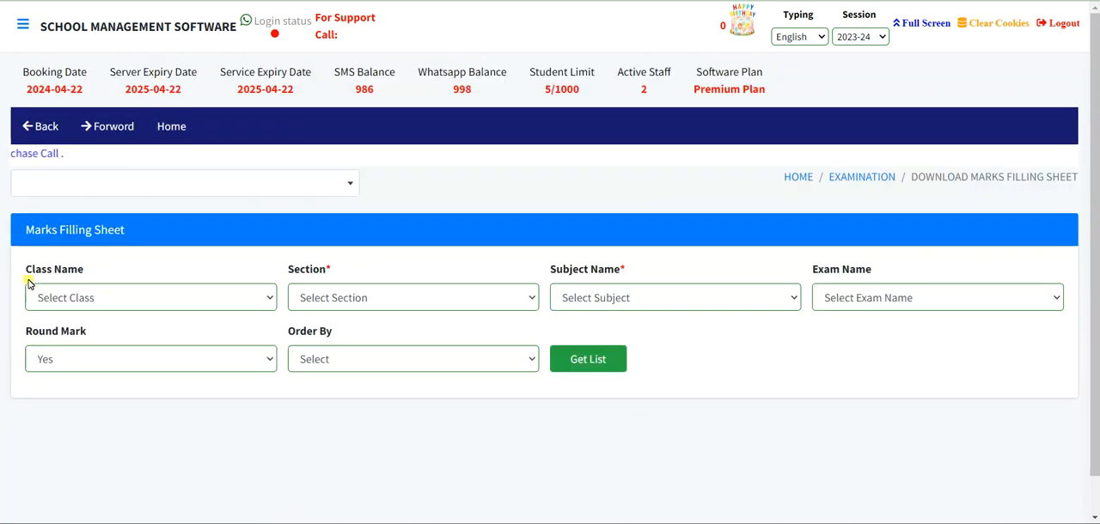
- Generate the marks filling sheet for class 1ST, section A, all subjects and the Terminal Exam, and view the blank sheet
{"action": "left_click", "coordinate": [80, 298]}
{"action": "left_click", "coordinate": [84, 111]}
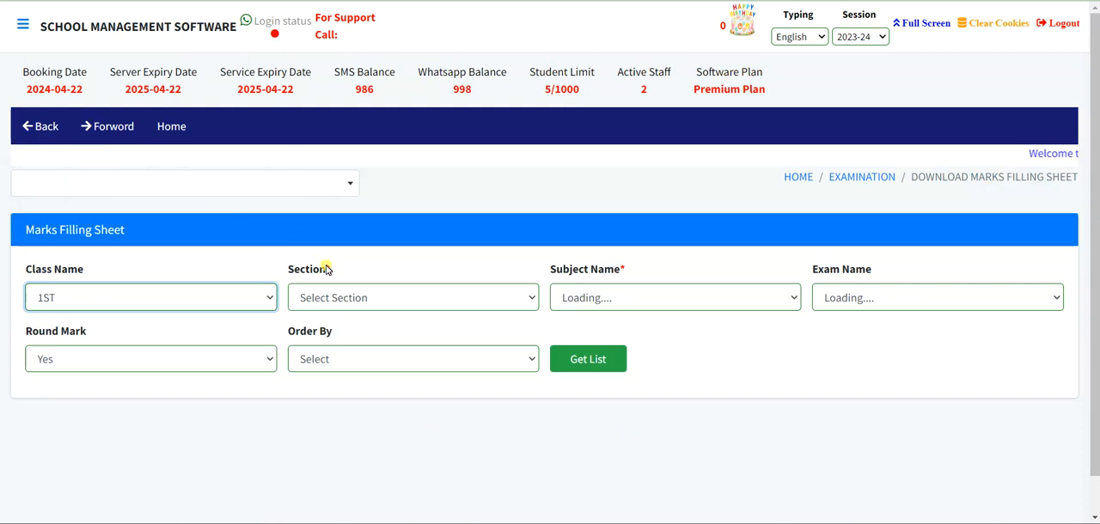
{"action": "left_click", "coordinate": [344, 292]}
{"action": "left_click", "coordinate": [319, 335]}
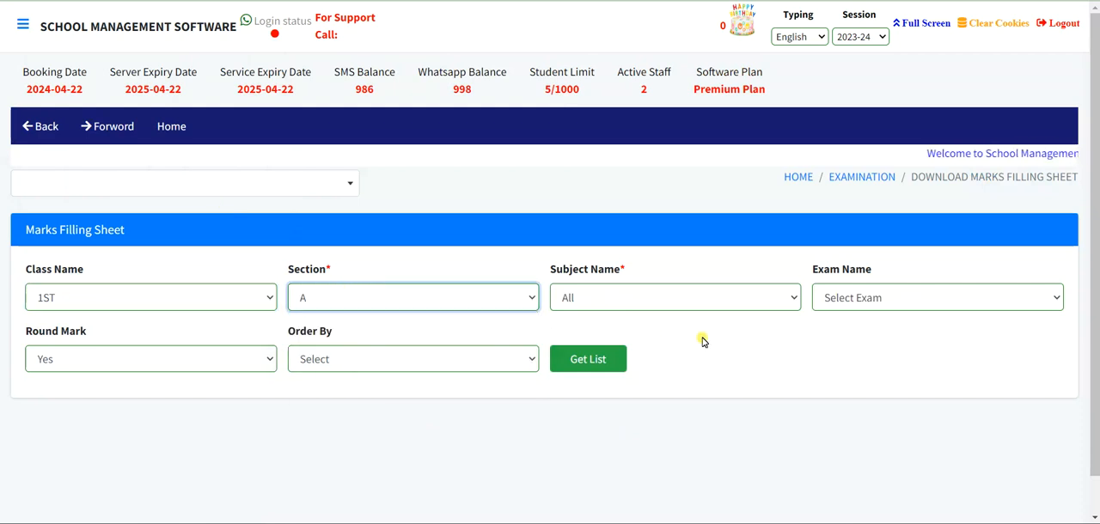
{"action": "left_click", "coordinate": [853, 298]}
{"action": "left_click", "coordinate": [847, 337]}
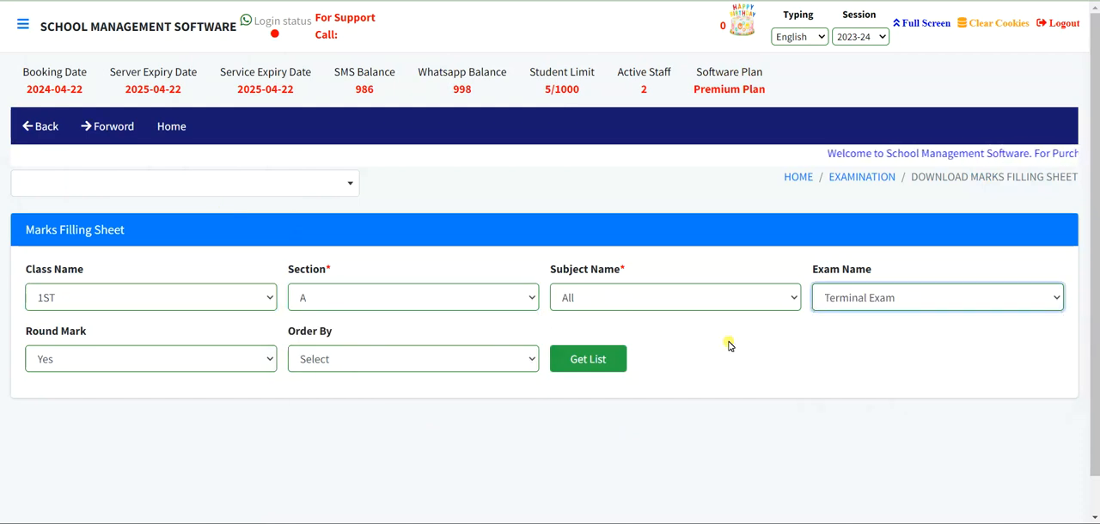
{"action": "left_click", "coordinate": [588, 359]}
{"action": "scroll", "coordinate": [590, 360], "scroll_direction": "down", "scroll_amount": 6}
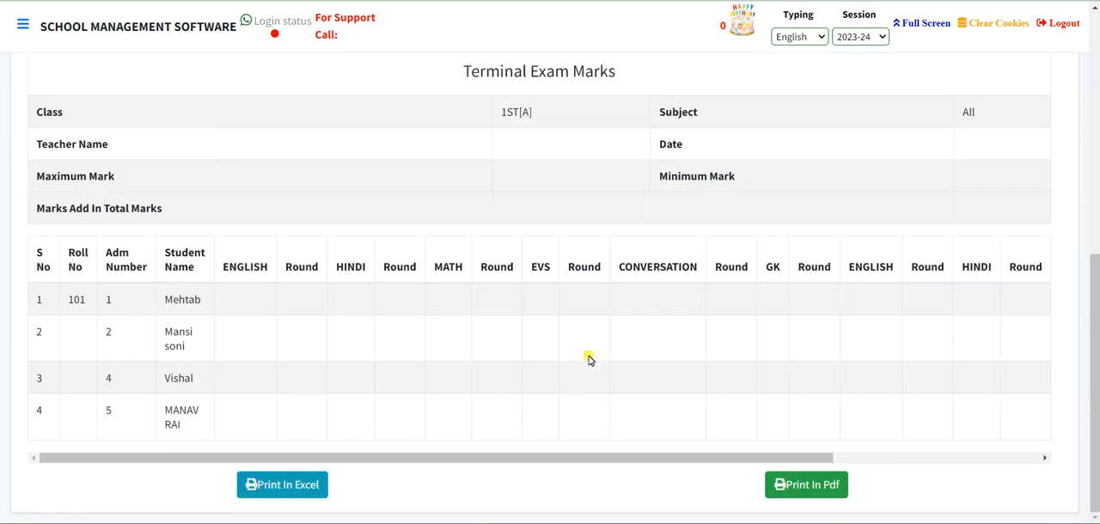
- Return to the Examination module and open the Marks Filling Sheet General report
{"action": "scroll", "coordinate": [590, 359], "scroll_direction": "up", "scroll_amount": 8}
{"action": "left_click", "coordinate": [859, 177]}
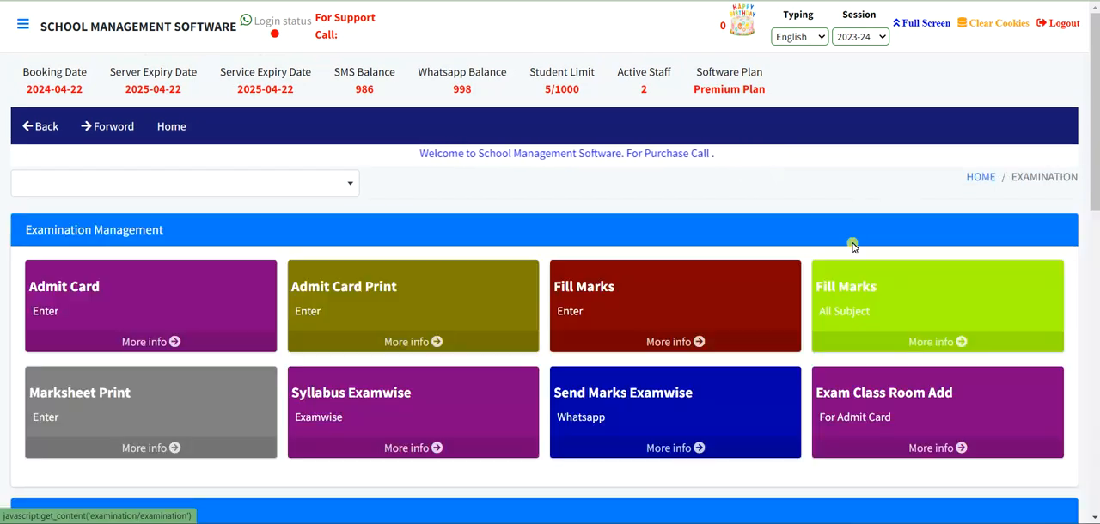
{"action": "scroll", "coordinate": [848, 290], "scroll_direction": "down", "scroll_amount": 10}
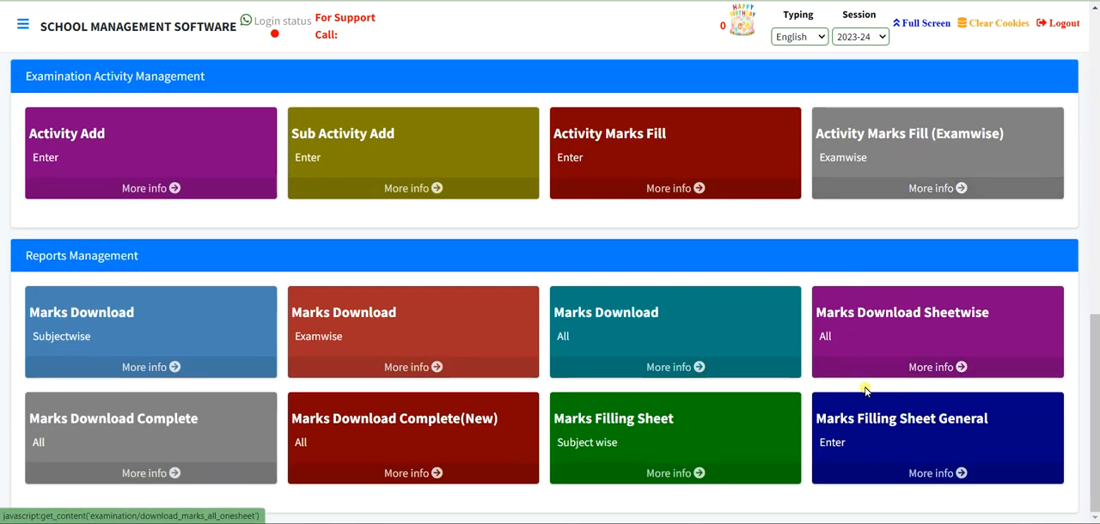
{"action": "left_click", "coordinate": [897, 429]}
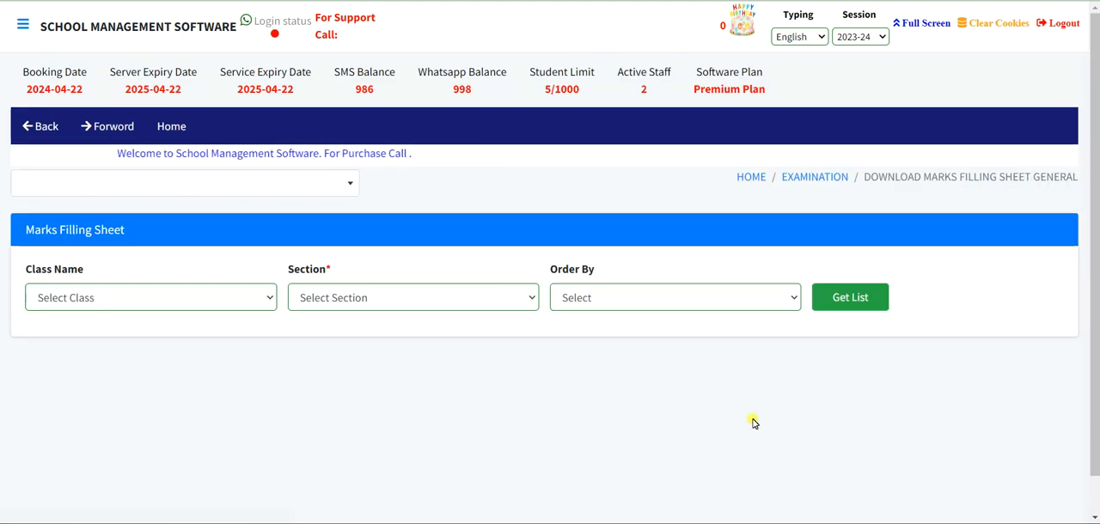
- Generate the general marks filling sheet for class 1ST, section A, and view the blank sheet
{"action": "left_click", "coordinate": [83, 303]}
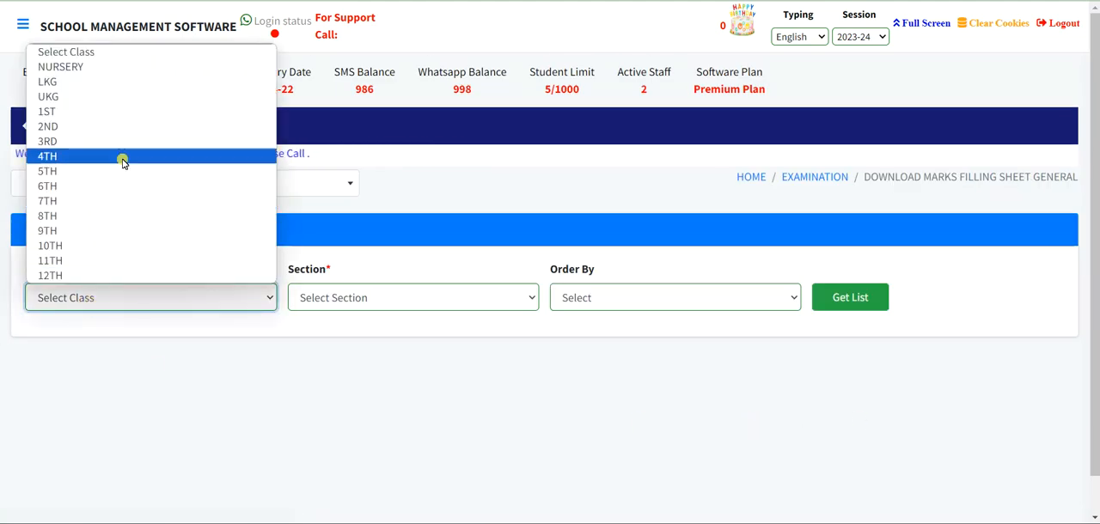
{"action": "left_click", "coordinate": [123, 113]}
{"action": "left_click", "coordinate": [397, 297]}
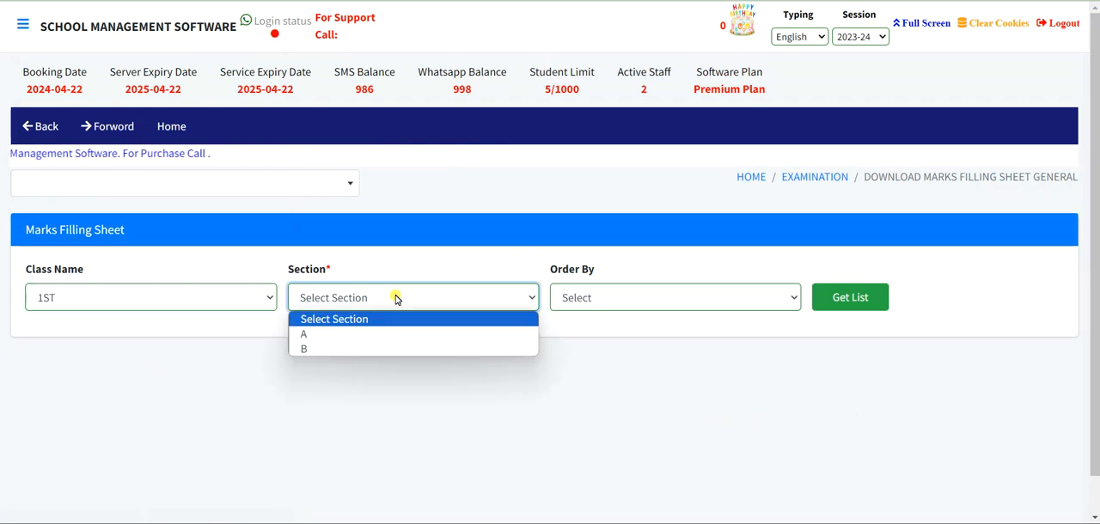
{"action": "left_click", "coordinate": [365, 333]}
{"action": "left_click", "coordinate": [832, 299]}
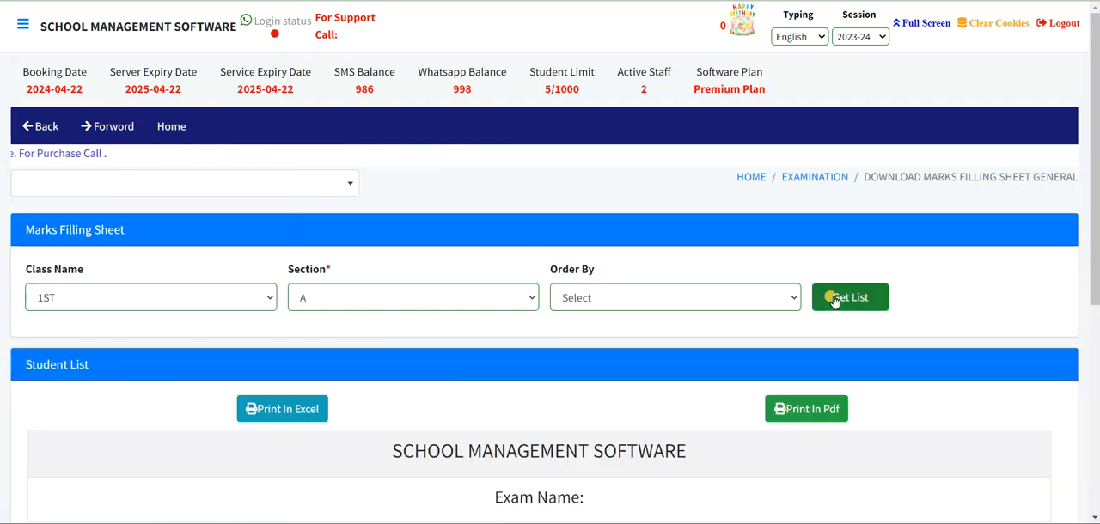
{"action": "scroll", "coordinate": [832, 299], "scroll_direction": "down", "scroll_amount": 5}
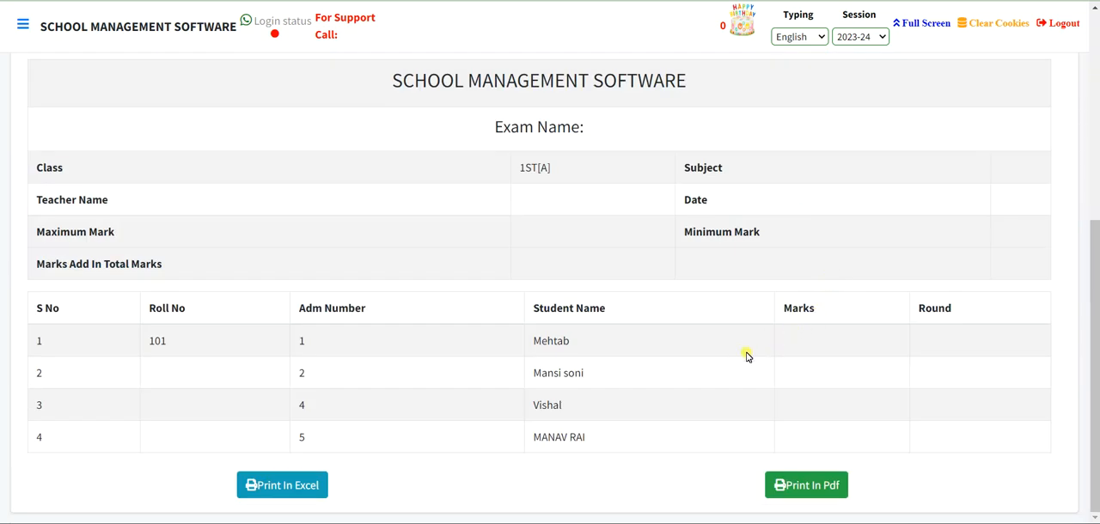
- Leave the general marks filling sheet and return to the Examination module overview
{"action": "scroll", "coordinate": [746, 356], "scroll_direction": "up", "scroll_amount": 5}
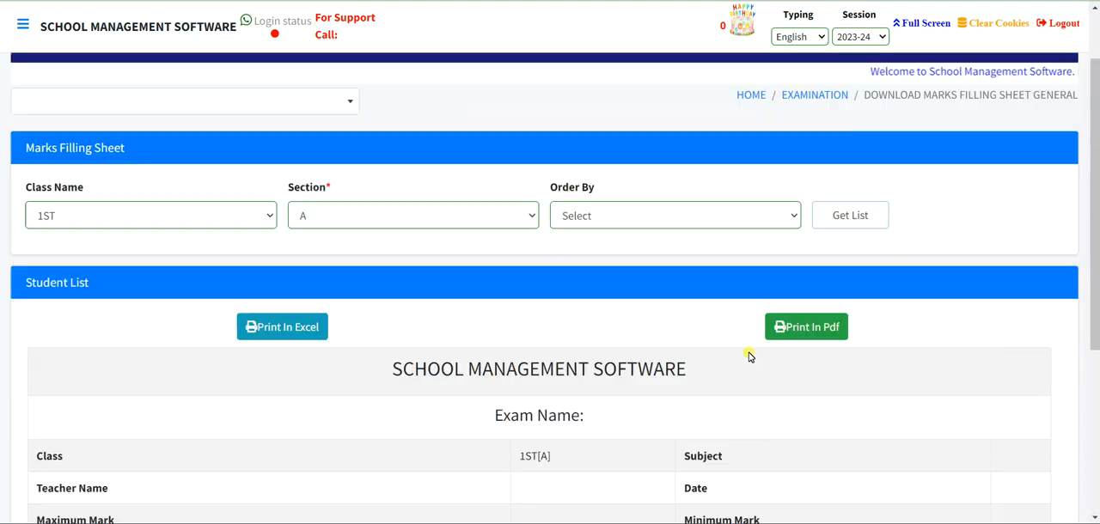
{"action": "left_click", "coordinate": [832, 180]}
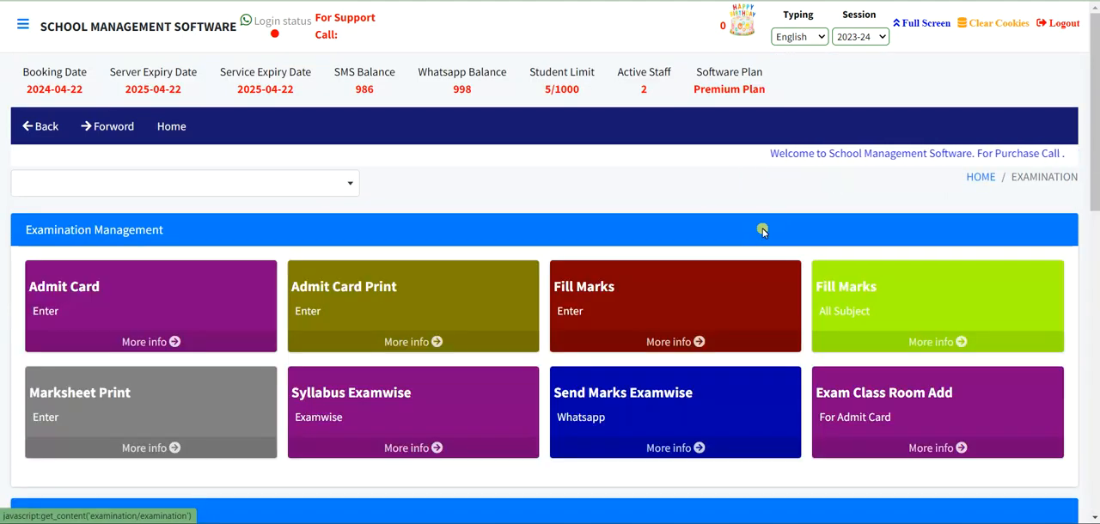
{"action": "scroll", "coordinate": [782, 256], "scroll_direction": "down", "scroll_amount": 2}
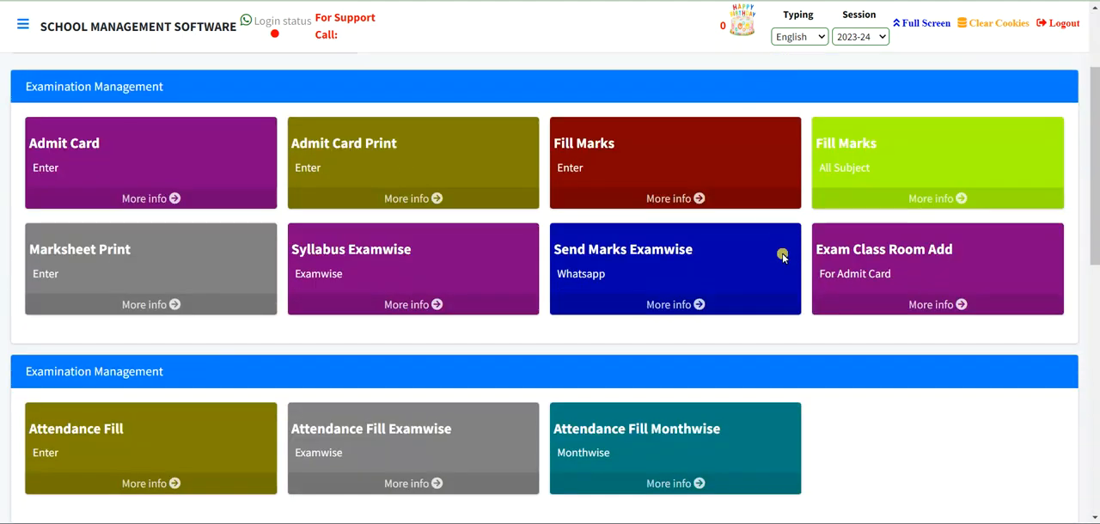